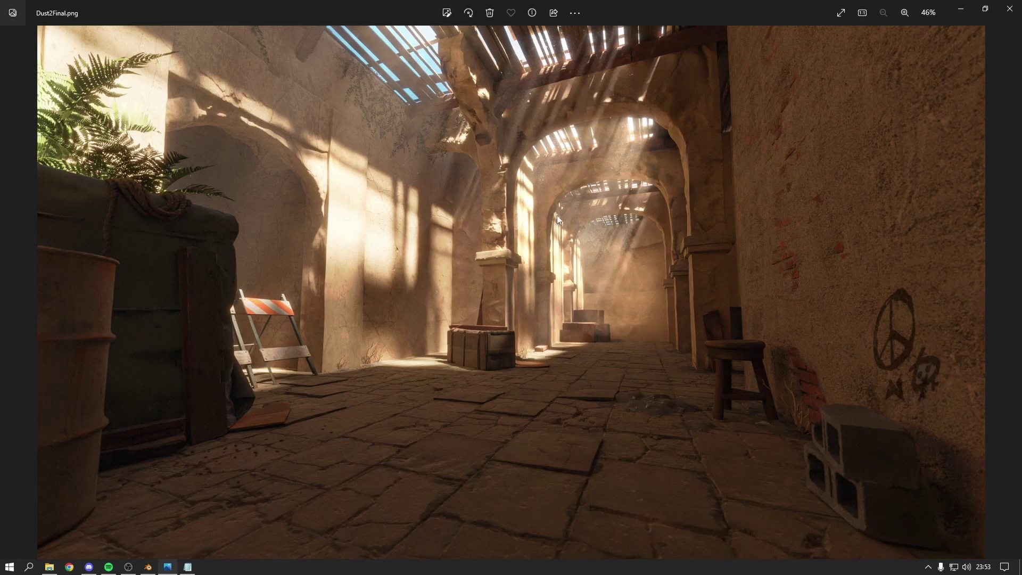
# Zoom into the Dust2Final render in Photos, then return to the Dust2 scene in Blender.
pyautogui.scroll(3, 459, 213)
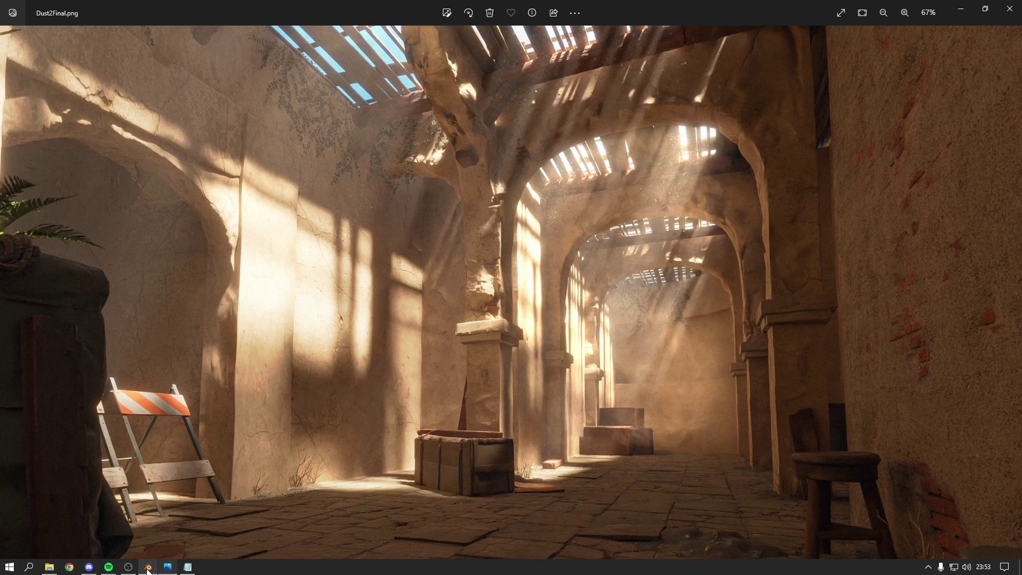
pyautogui.click(148, 568)
pyautogui.moveTo(533, 369)
pyautogui.mouseDown(button='middle')
pyautogui.moveTo(586, 410)
pyautogui.moveTo(630, 275)
pyautogui.moveTo(675, 327)
pyautogui.moveTo(608, 251)
pyautogui.moveTo(523, 400)
pyautogui.moveTo(640, 334)
pyautogui.moveTo(515, 292)
pyautogui.moveTo(552, 321)
pyautogui.moveTo(605, 322)
pyautogui.moveTo(590, 305)
pyautogui.moveTo(524, 342)
pyautogui.moveTo(543, 358)
pyautogui.moveTo(609, 312)
pyautogui.moveTo(554, 349)
pyautogui.moveTo(500, 215)
pyautogui.mouseUp(button='middle')
# Inspect the street asset, WallDetailed slab, Arc pillar and overhead rock, then view the new empty scene.
pyautogui.click(524, 342)
pyautogui.click(499, 215)
pyautogui.moveTo(501, 323); pyautogui.dragTo(607, 269, button='middle')
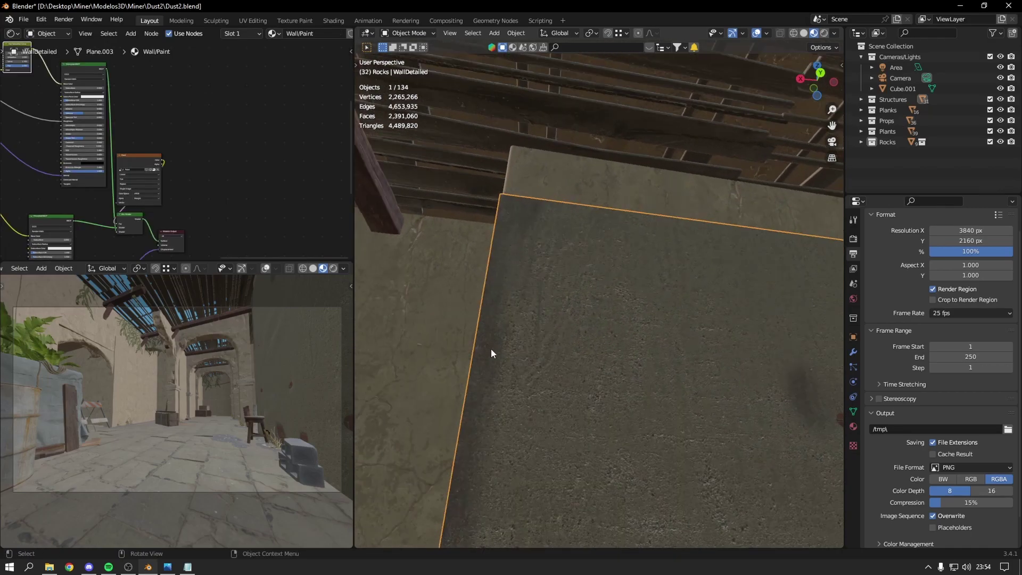
pyautogui.moveTo(508, 326)
pyautogui.mouseDown(button='middle')
pyautogui.moveTo(627, 381)
pyautogui.moveTo(560, 352)
pyautogui.moveTo(608, 297)
pyautogui.moveTo(576, 315)
pyautogui.moveTo(554, 285)
pyautogui.moveTo(535, 354)
pyautogui.moveTo(565, 319)
pyautogui.mouseUp(button='middle')
pyautogui.click(628, 379)
pyautogui.click(608, 294)
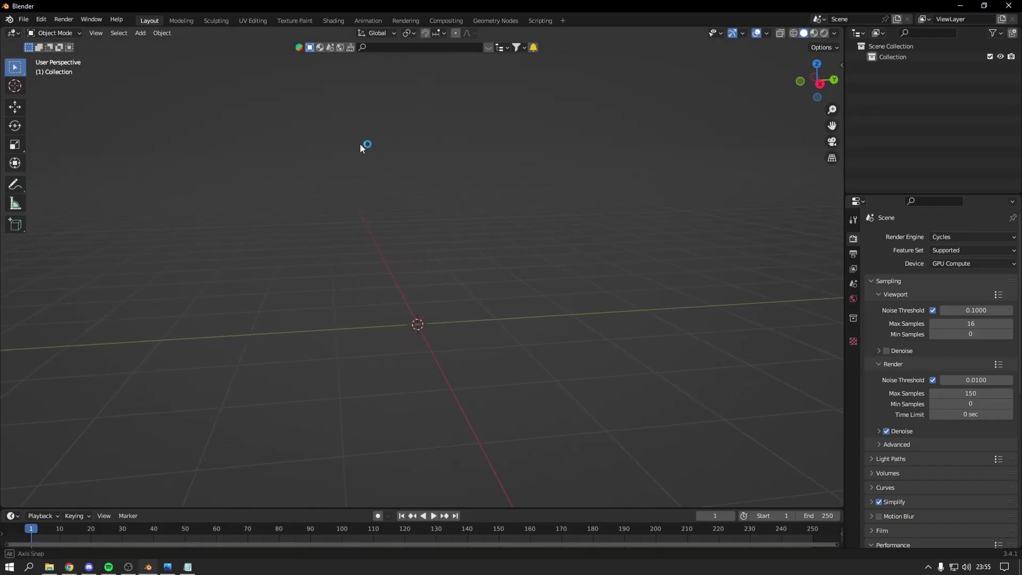
pyautogui.moveTo(360, 143); pyautogui.dragTo(361, 142, button='middle')
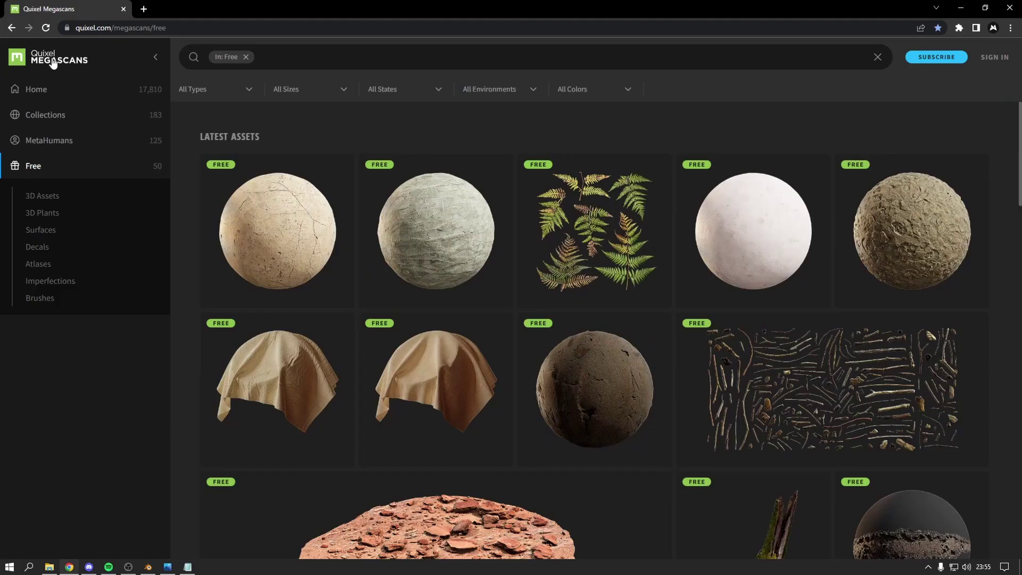
# Browse the Megascans catalogue back to the soil surfaces listing.
pyautogui.scroll(-10, 514, 168)
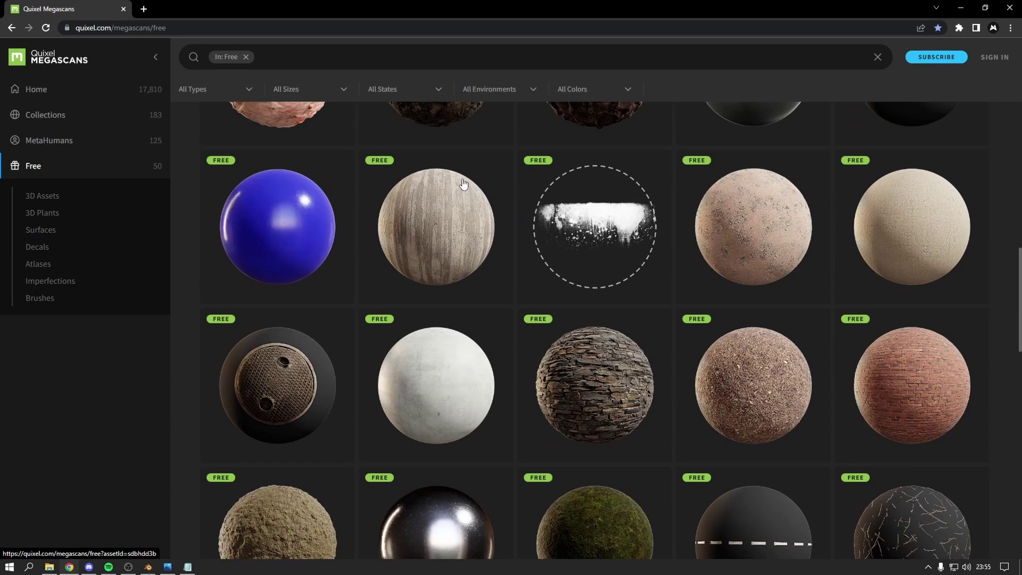
pyautogui.scroll(-6, 468, 188)
pyautogui.scroll(-5, 446, 194)
pyautogui.scroll(2, 532, 213)
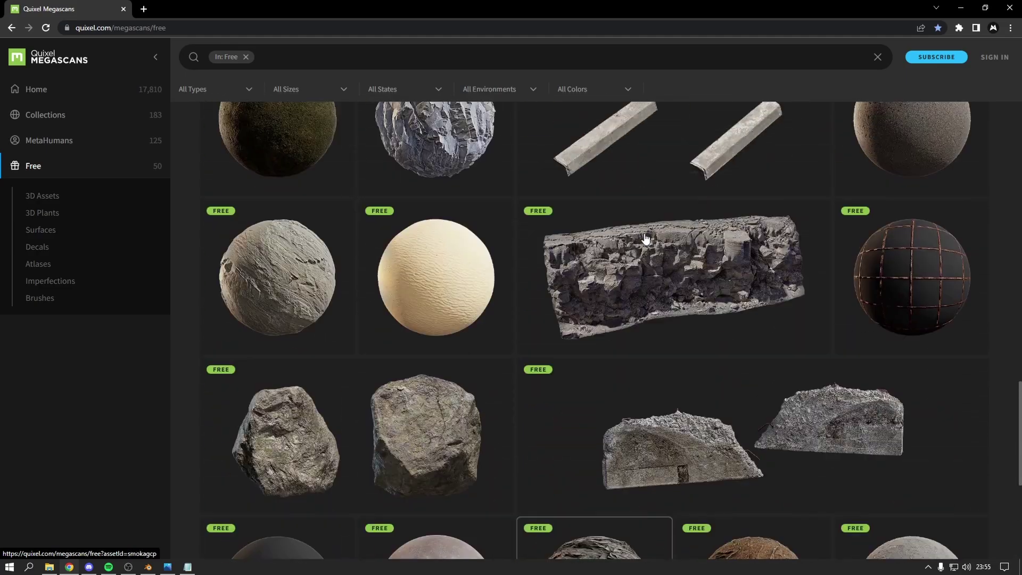
pyautogui.scroll(5, 612, 251)
pyautogui.scroll(5, 580, 256)
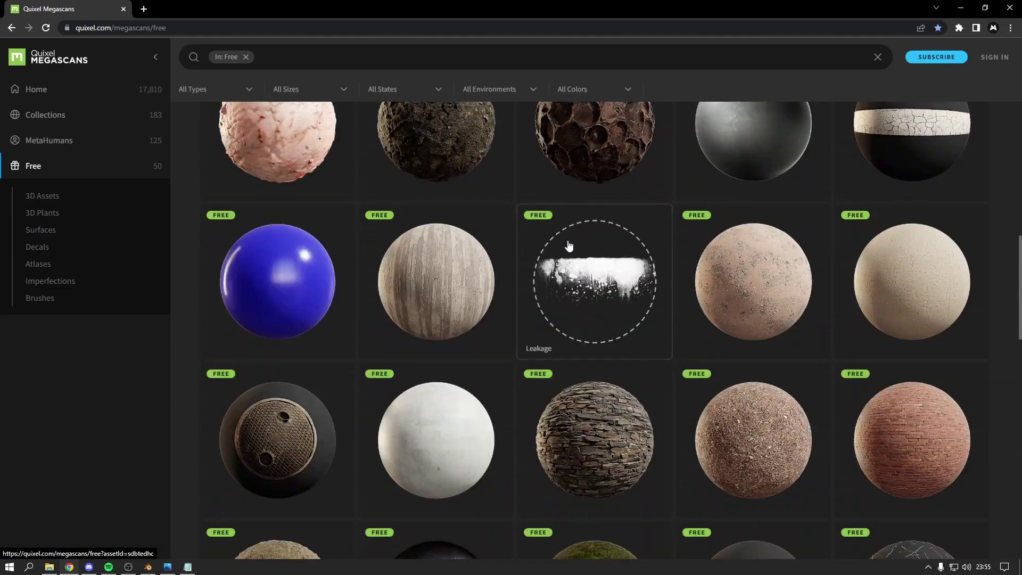
pyautogui.click(68, 95)
pyautogui.scroll(5, 342, 251)
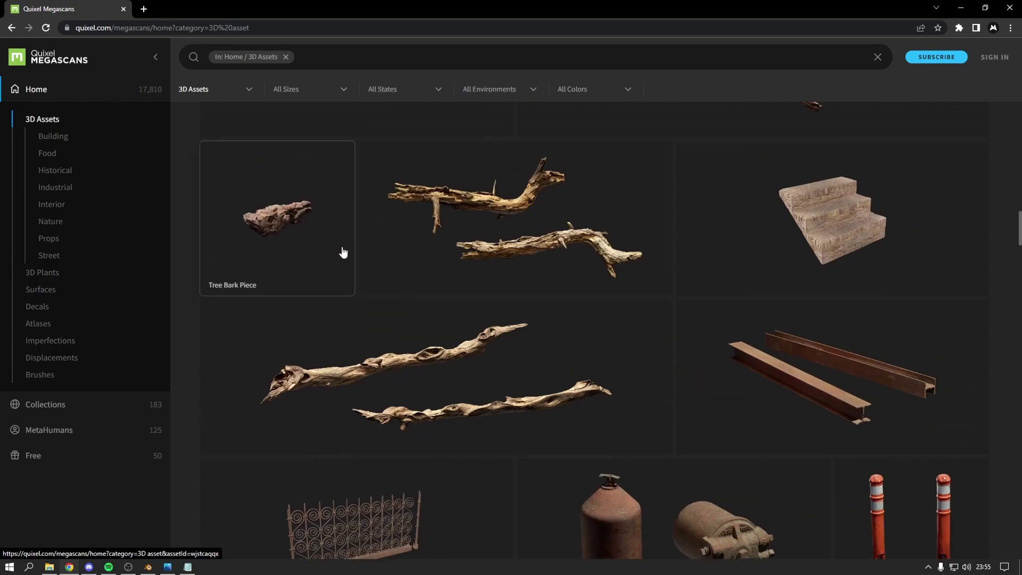
pyautogui.scroll(5, 342, 251)
pyautogui.scroll(5, 342, 251)
pyautogui.hotkey('alt', 'Left')
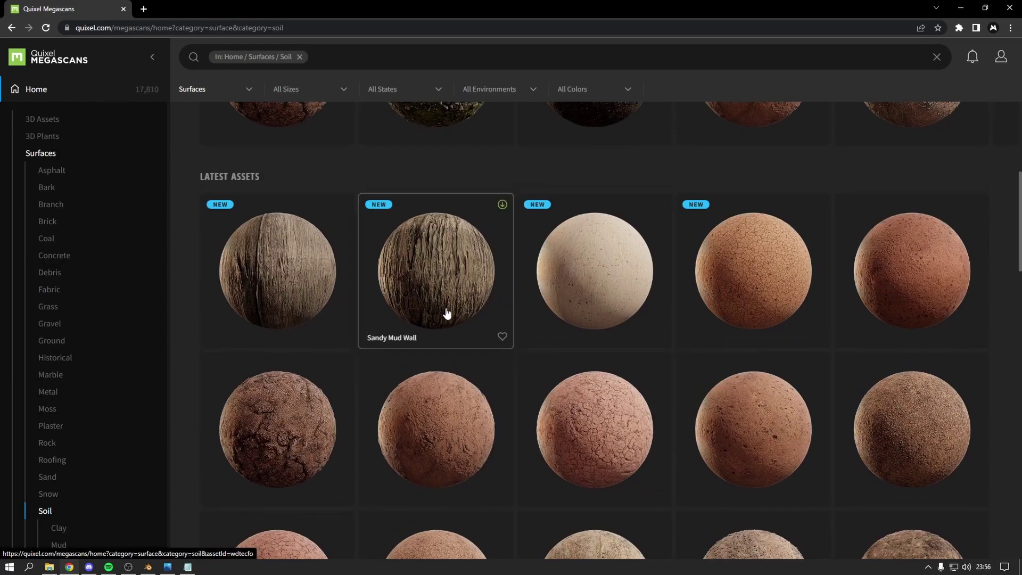
pyautogui.scroll(-3, 444, 313)
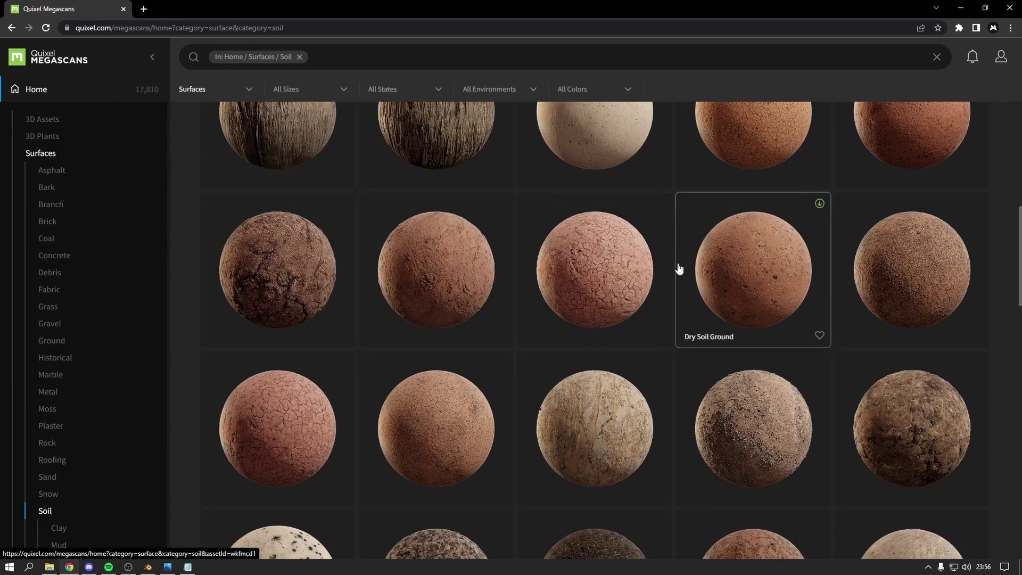
# Download the Canyon Dry Mud surface at 4K resolution.
pyautogui.click(655, 269)
pyautogui.click(692, 426)
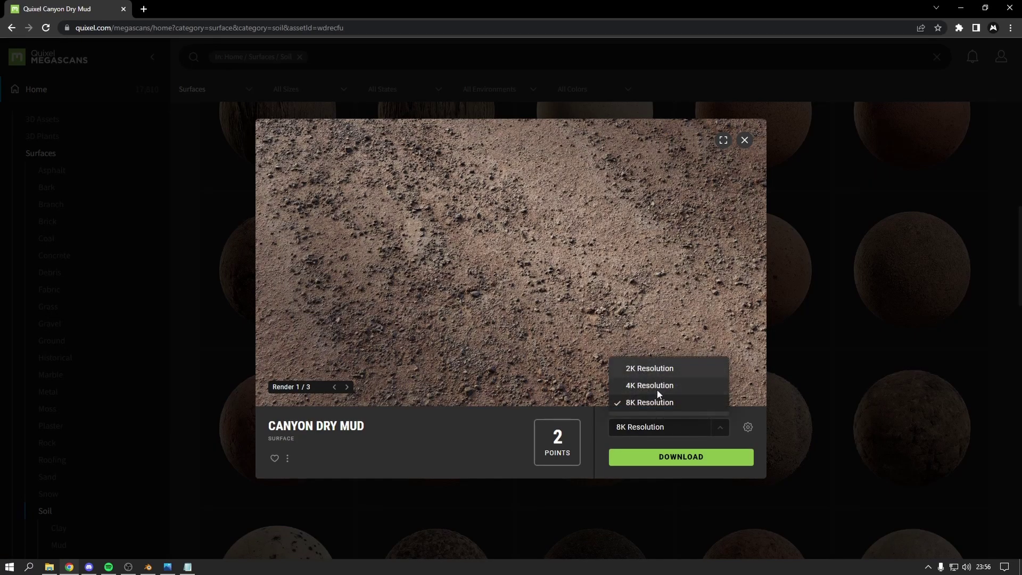
pyautogui.click(657, 386)
pyautogui.moveTo(680, 457)
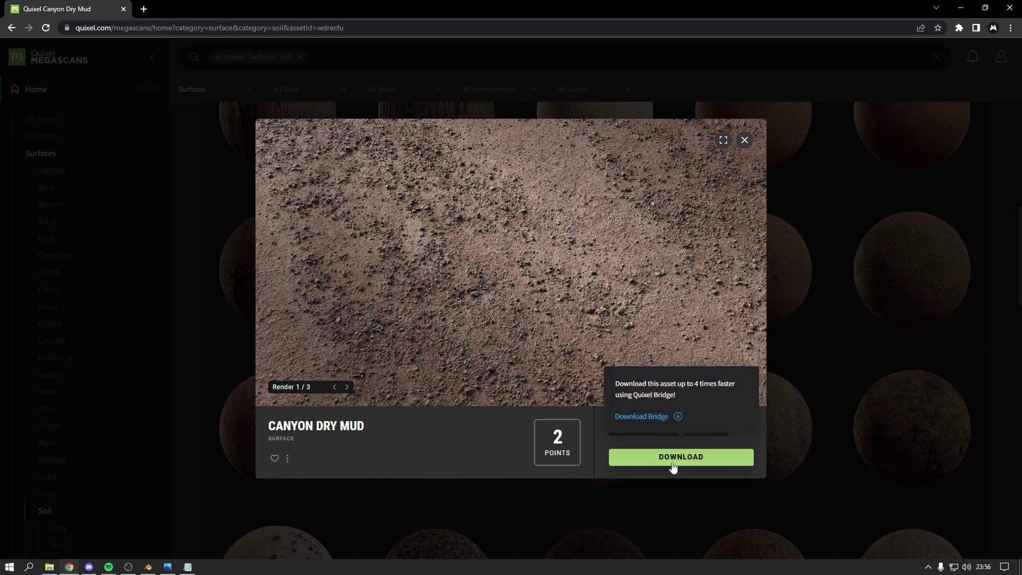
pyautogui.click(674, 458)
pyautogui.click(744, 140)
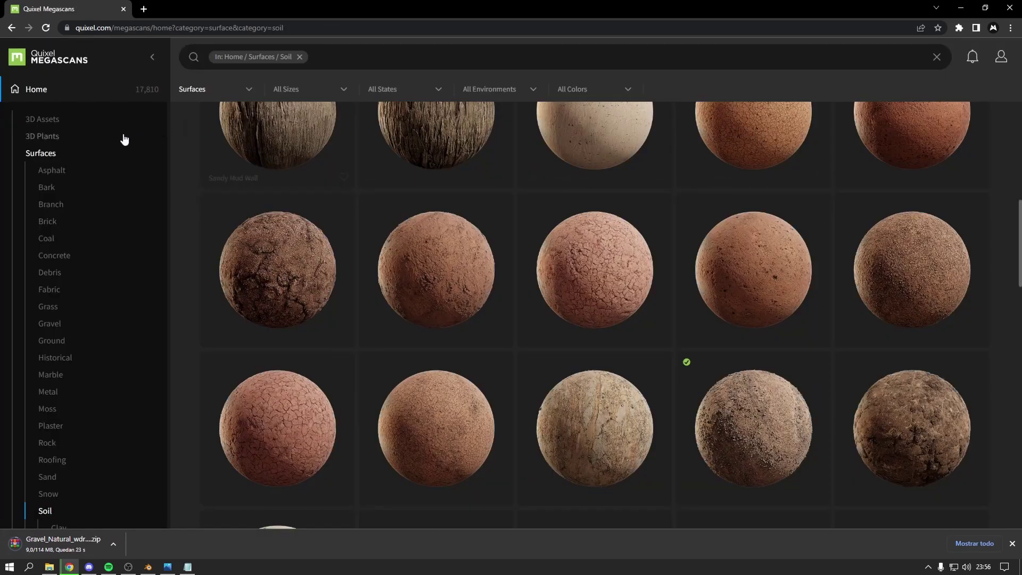
pyautogui.click(52, 123)
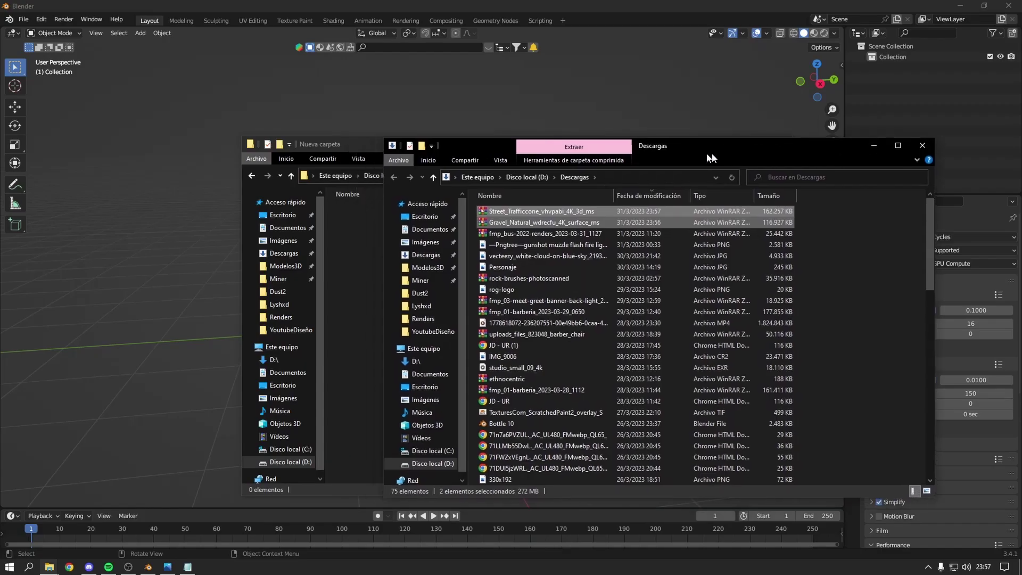
# Paste both downloaded zips into Nueva carpeta and extract the gravel archive into its own folder.
pyautogui.click(410, 238)
pyautogui.hotkey('ctrl', 'v')
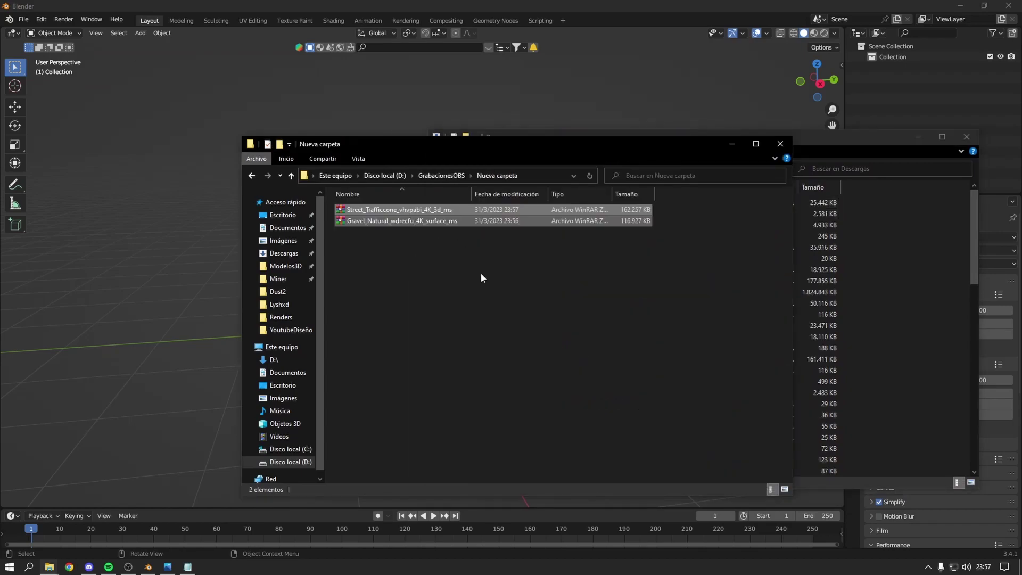
pyautogui.rightClick(522, 219)
pyautogui.click(485, 220)
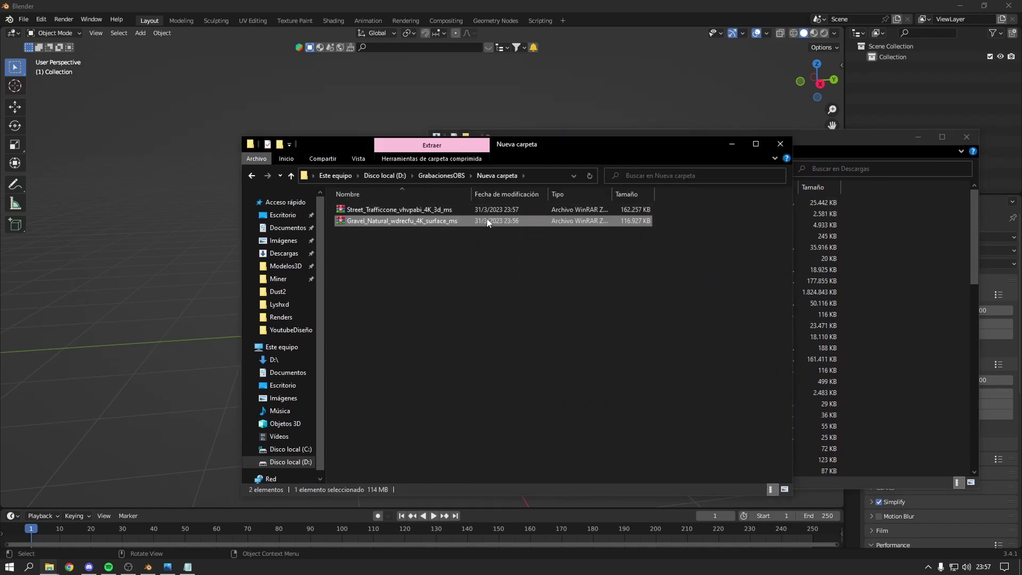
pyautogui.rightClick(483, 219)
pyautogui.click(588, 251)
# Extract the traffic cone archive and return to Blender.
pyautogui.click(407, 236)
pyautogui.rightClick(406, 235)
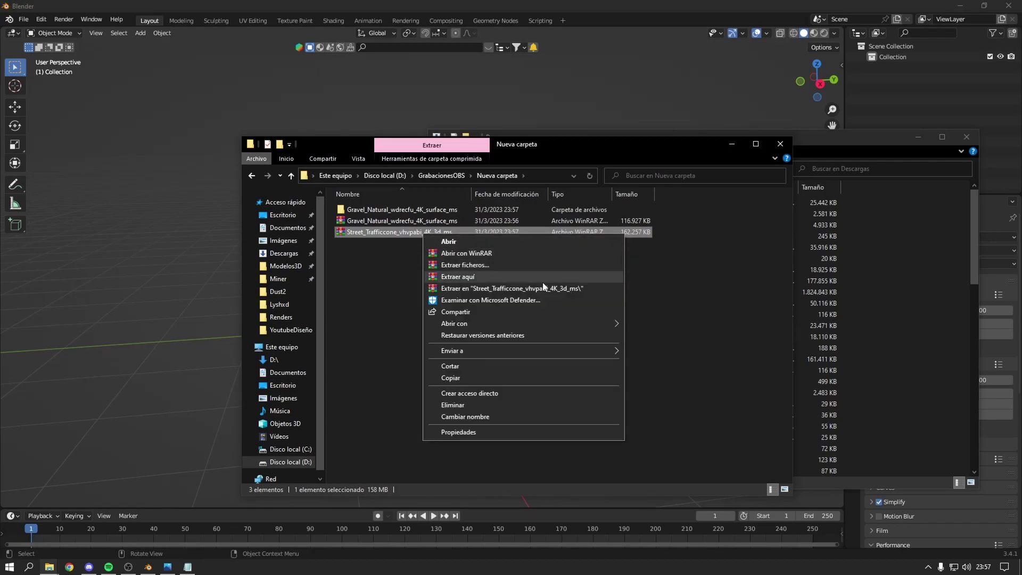
pyautogui.click(541, 287)
pyautogui.click(928, 132)
pyautogui.click(417, 123)
# Add a mesh plane to the empty scene.
pyautogui.moveTo(417, 123); pyautogui.dragTo(440, 222, button='middle')
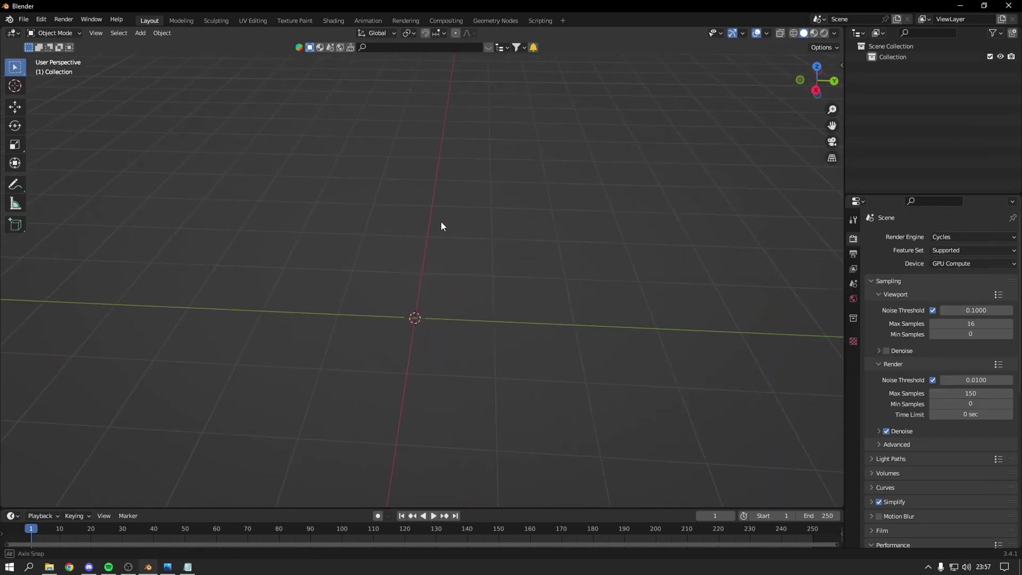
pyautogui.hotkey('shift', 'a')
pyautogui.click(519, 261)
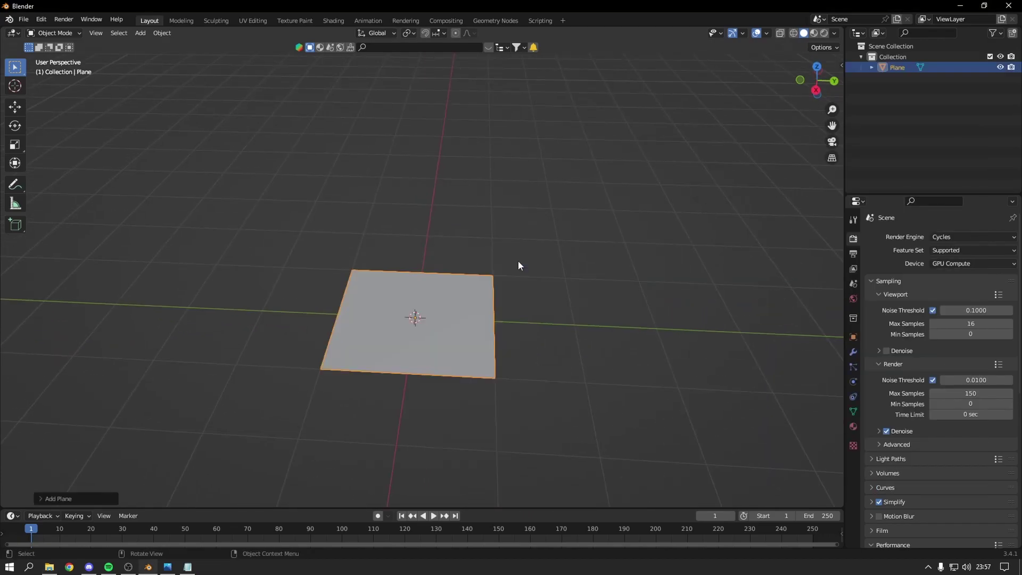
pyautogui.moveTo(519, 260)
pyautogui.mouseDown(button='middle')
pyautogui.moveTo(493, 331)
pyautogui.moveTo(499, 285)
pyautogui.moveTo(485, 311)
pyautogui.moveTo(489, 285)
pyautogui.mouseUp(button='middle')
pyautogui.scroll(3, 499, 280)
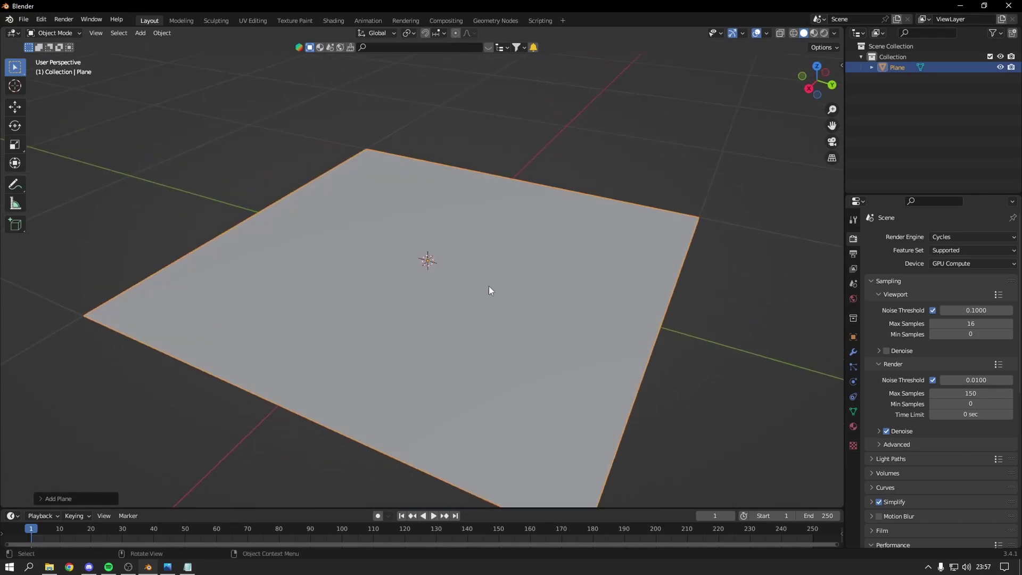
# Filter the Preferences add-ons by 'node' and check that Node Wrangler is enabled.
pyautogui.click(45, 20)
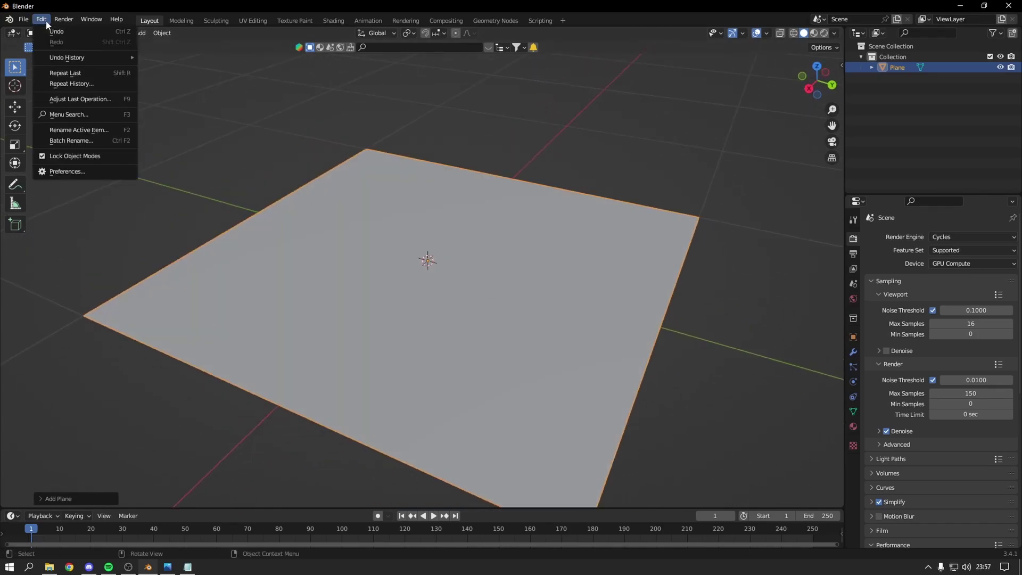
pyautogui.click(74, 172)
pyautogui.moveTo(128, 30); pyautogui.dragTo(207, 41)
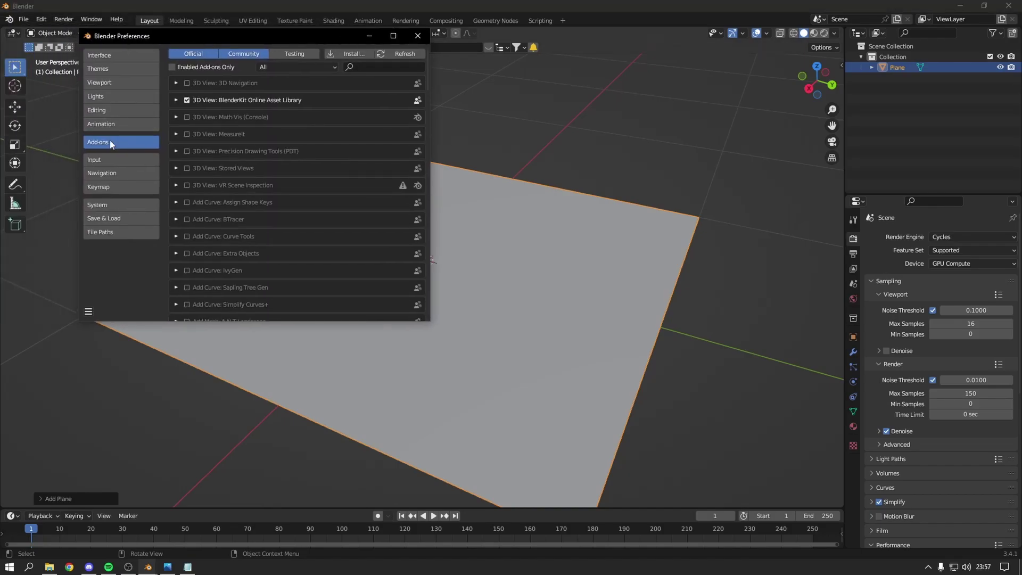
pyautogui.click(364, 68)
pyautogui.write('node')
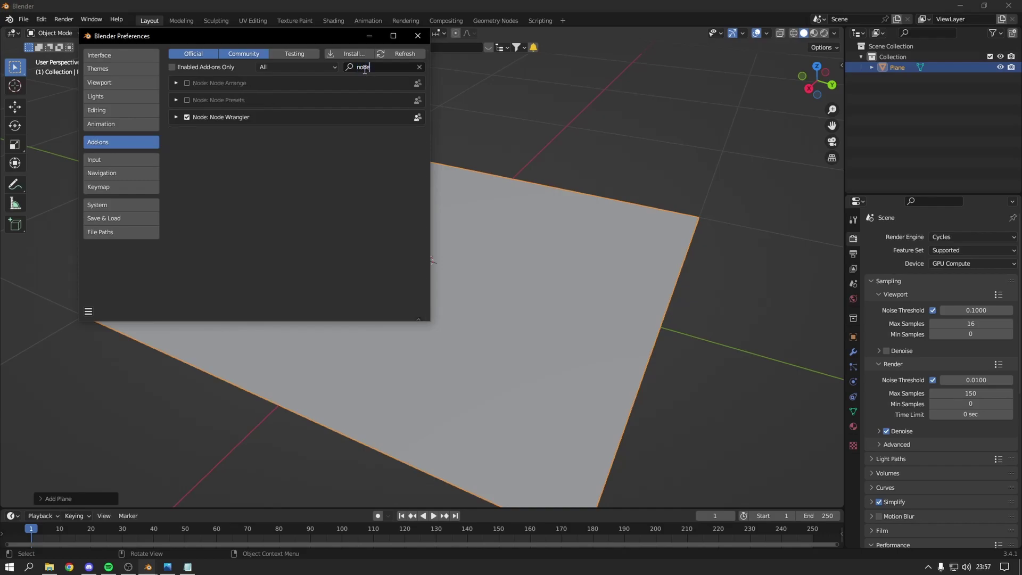
pyautogui.click(176, 117)
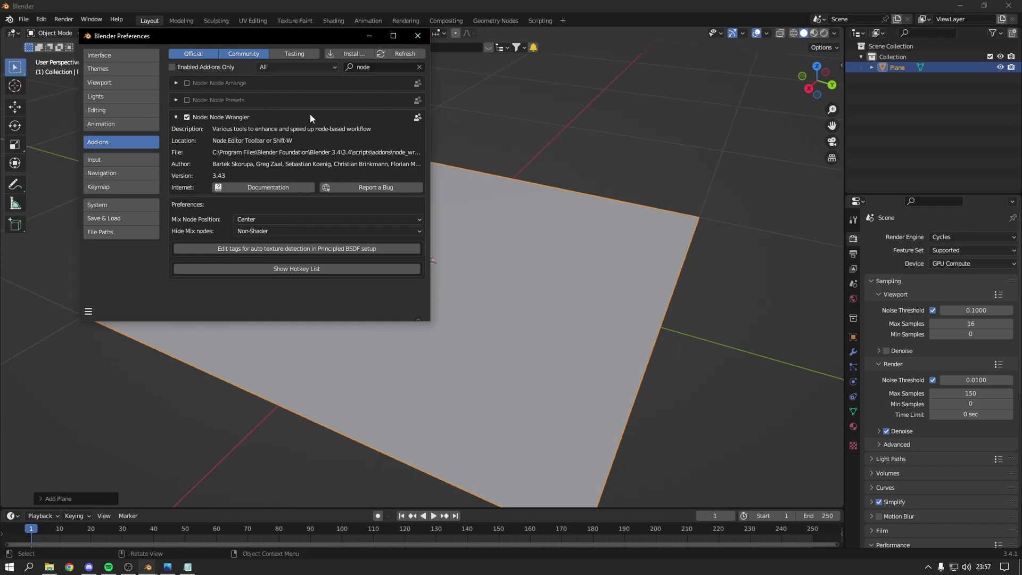
# Create a new material for the plane in the Shading workspace and select its Principled BSDF node.
pyautogui.click(417, 36)
pyautogui.click(331, 21)
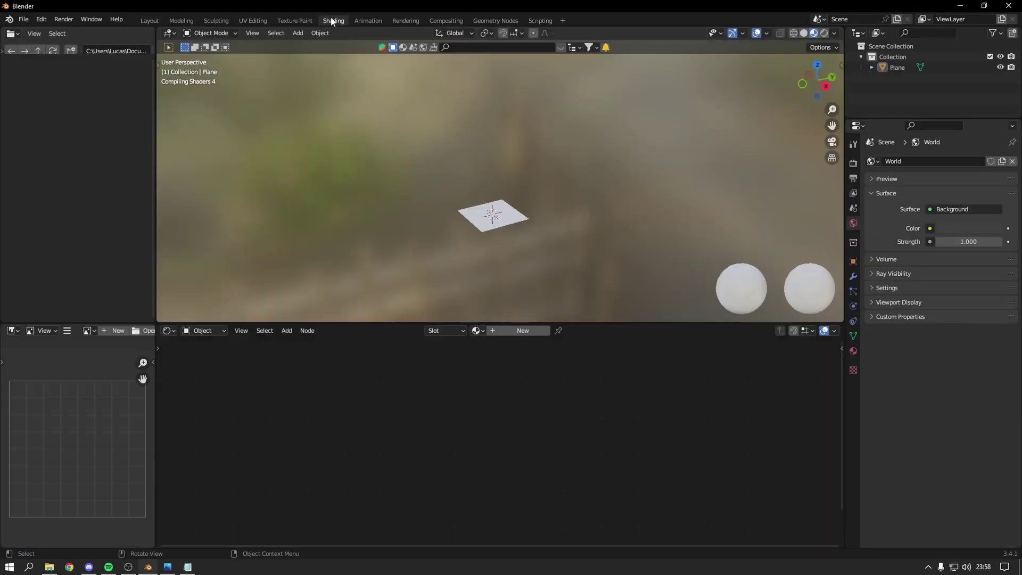
pyautogui.click(501, 329)
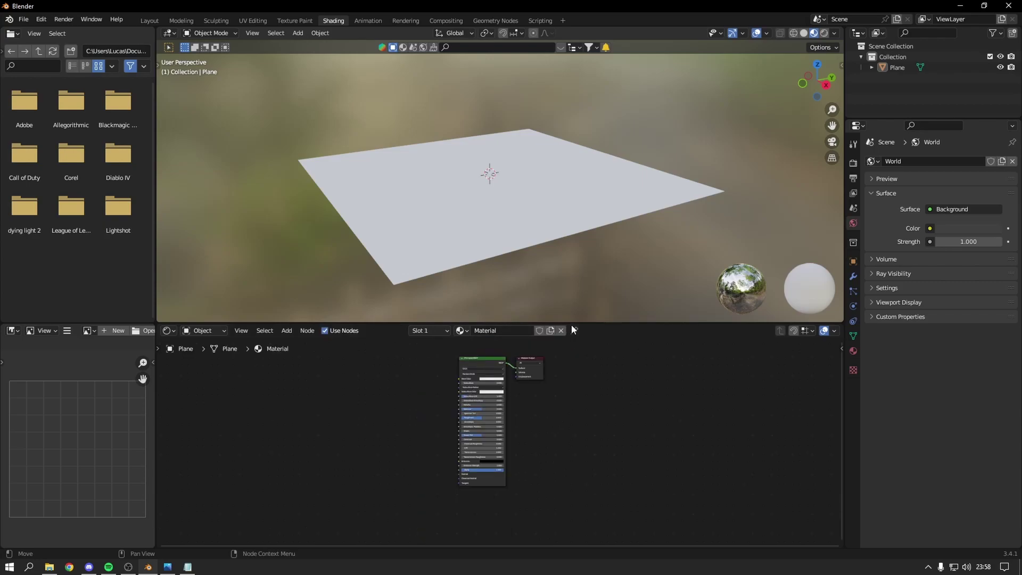
pyautogui.moveTo(570, 324); pyautogui.dragTo(571, 308)
pyautogui.scroll(-2, 480, 384)
pyautogui.moveTo(480, 384); pyautogui.dragTo(490, 350, button='middle')
pyautogui.press('Home')
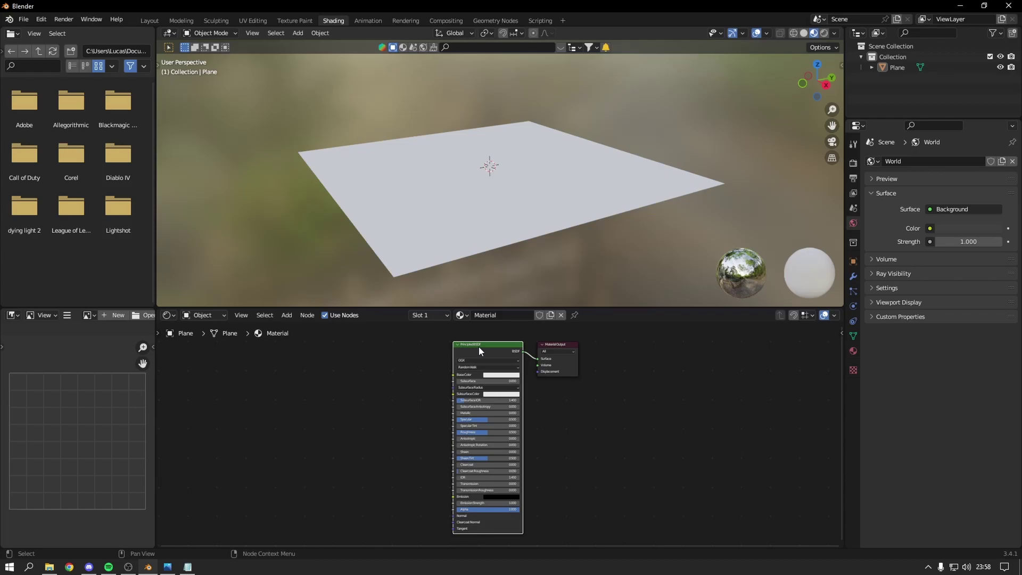
pyautogui.moveTo(479, 350); pyautogui.dragTo(477, 344)
# Load the Gravel_Natural Albedo, Normal, Displacement and Roughness maps via Principled Texture Setup.
pyautogui.hotkey('ctrl', 'shift', 't')
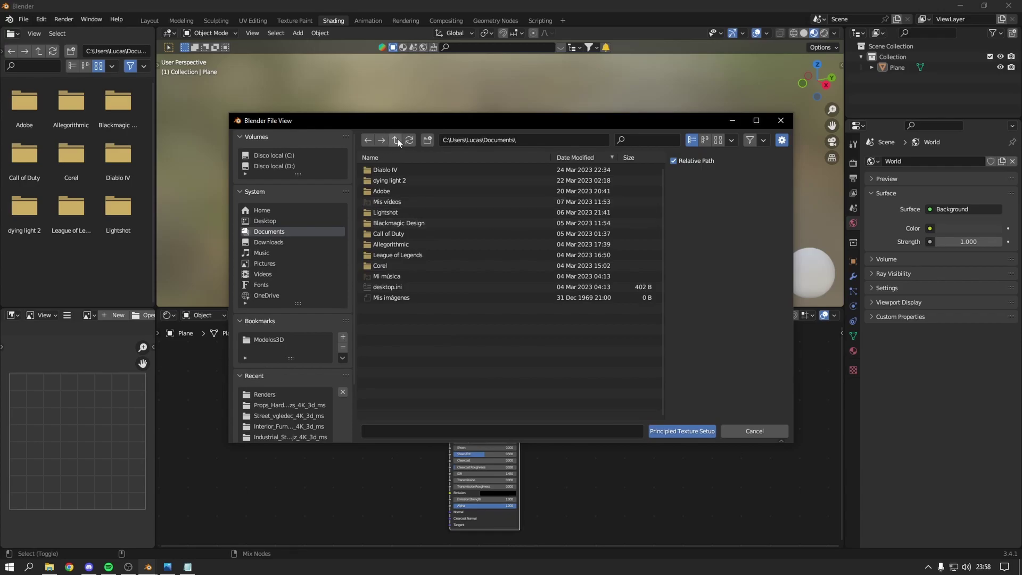
pyautogui.click(382, 140)
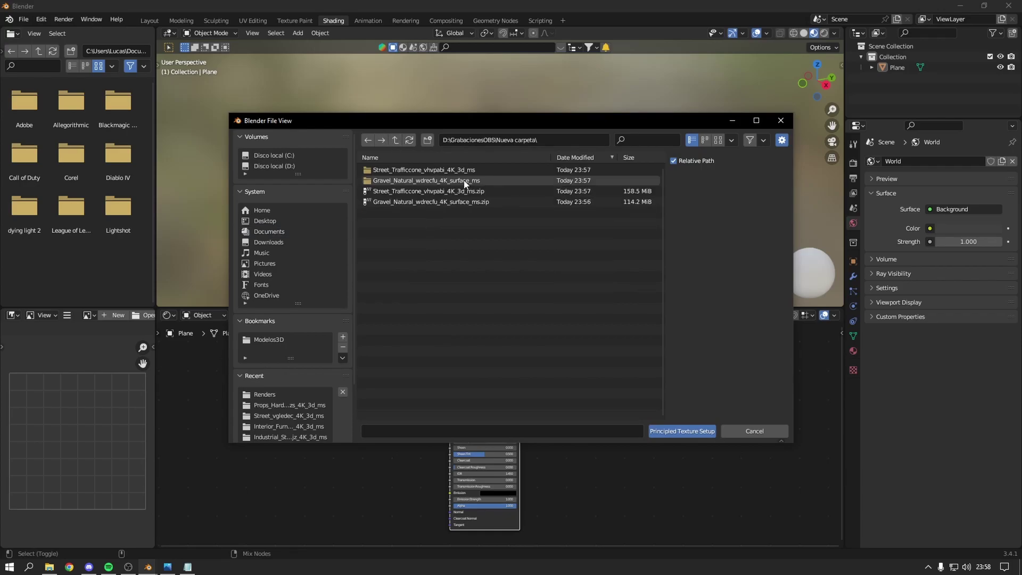
pyautogui.doubleClick(429, 181)
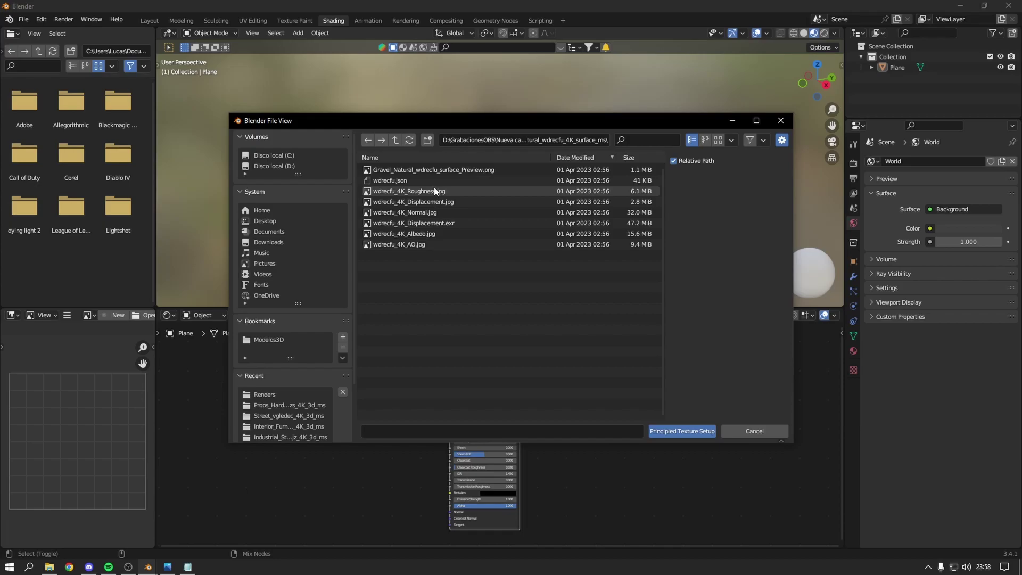
pyautogui.click(428, 234)
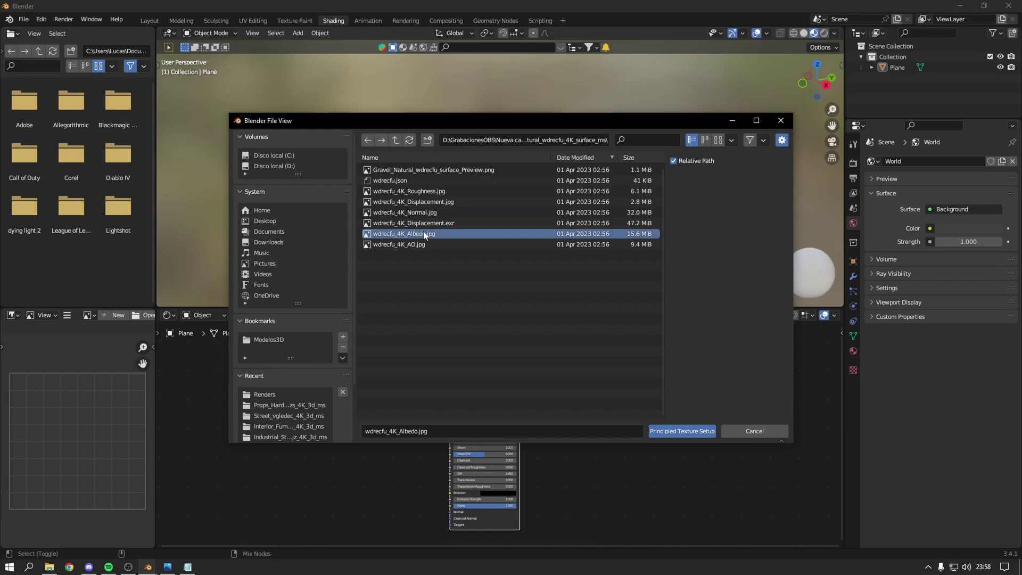
pyautogui.keyDown('ctrl'); pyautogui.click(421, 213); pyautogui.keyUp('ctrl')
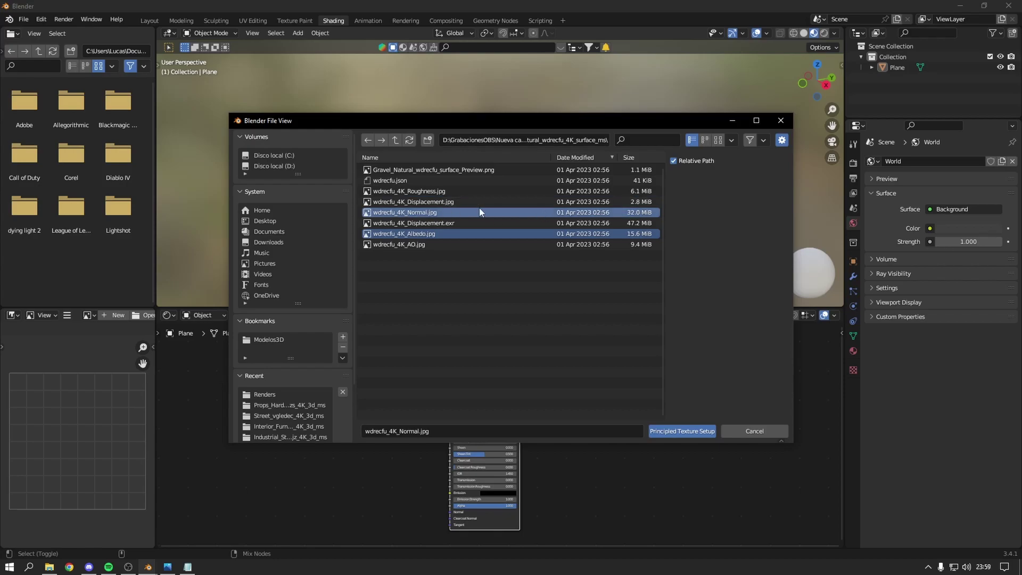
pyautogui.keyDown('ctrl'); pyautogui.click(422, 202); pyautogui.keyUp('ctrl')
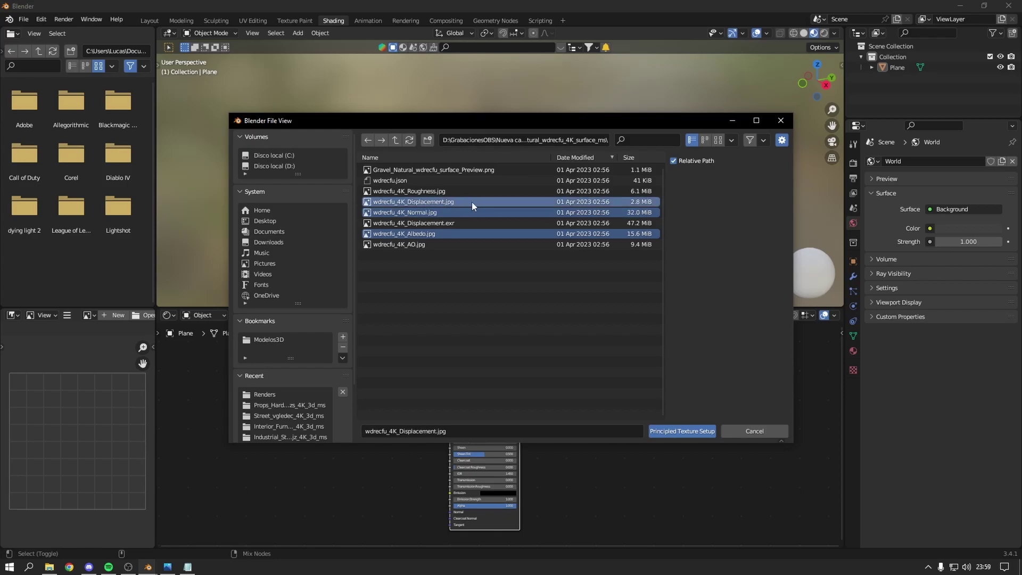
pyautogui.keyDown('ctrl'); pyautogui.click(423, 190); pyautogui.keyUp('ctrl')
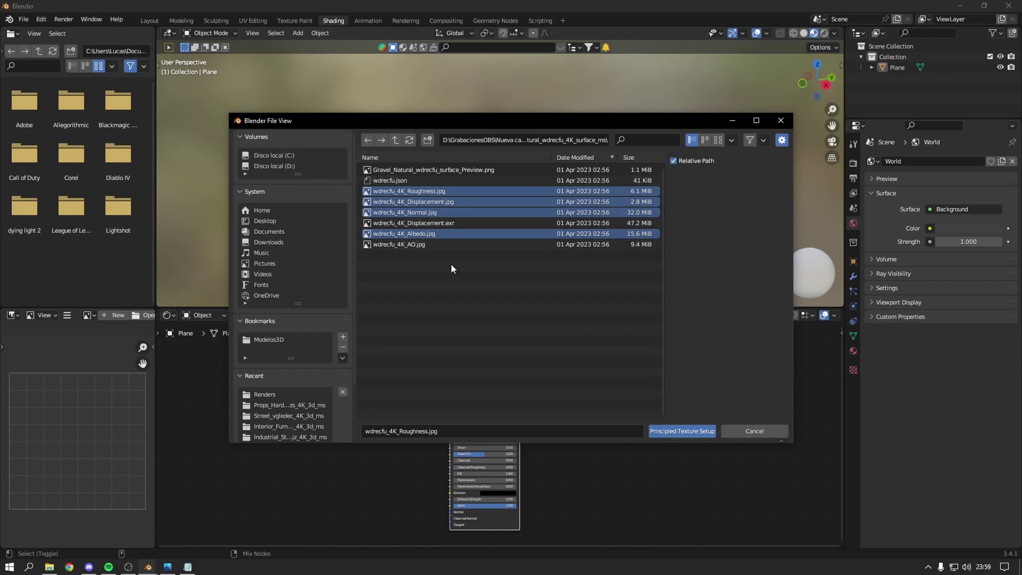
pyautogui.click(673, 432)
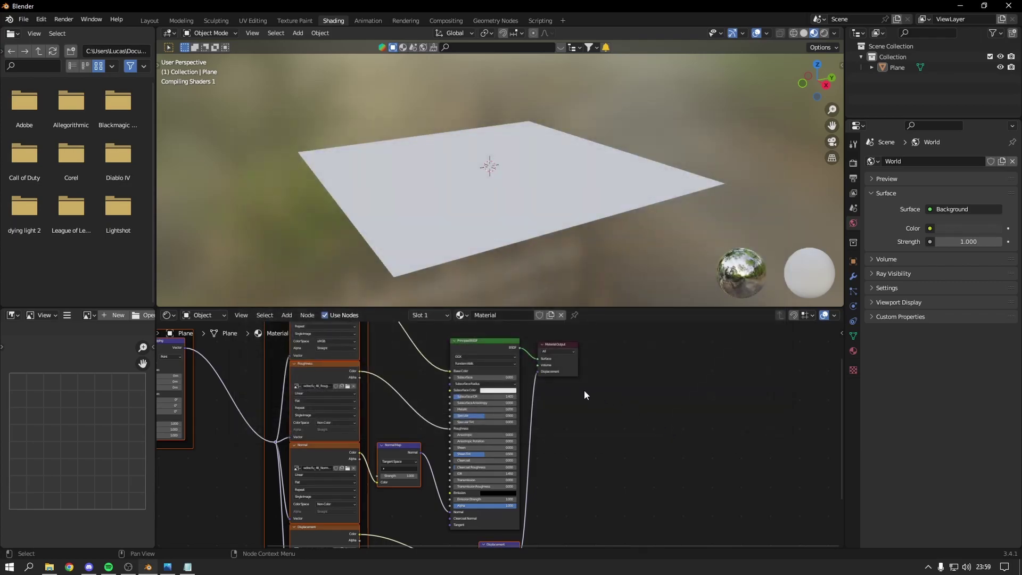
# Zoom the viewport and select the ground plane.
pyautogui.scroll(-3, 579, 391)
pyautogui.scroll(1, 456, 368)
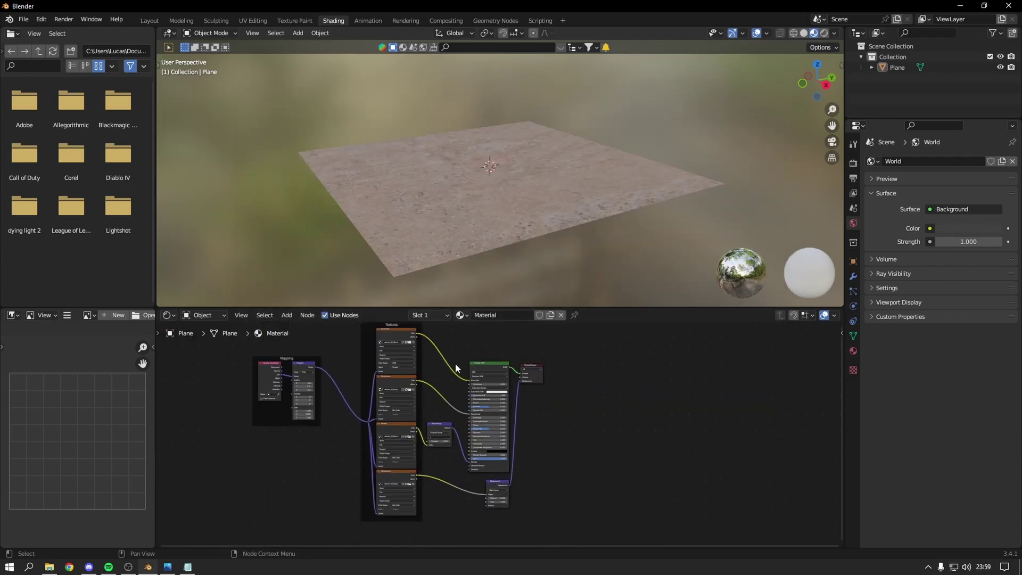
pyautogui.scroll(1, 469, 444)
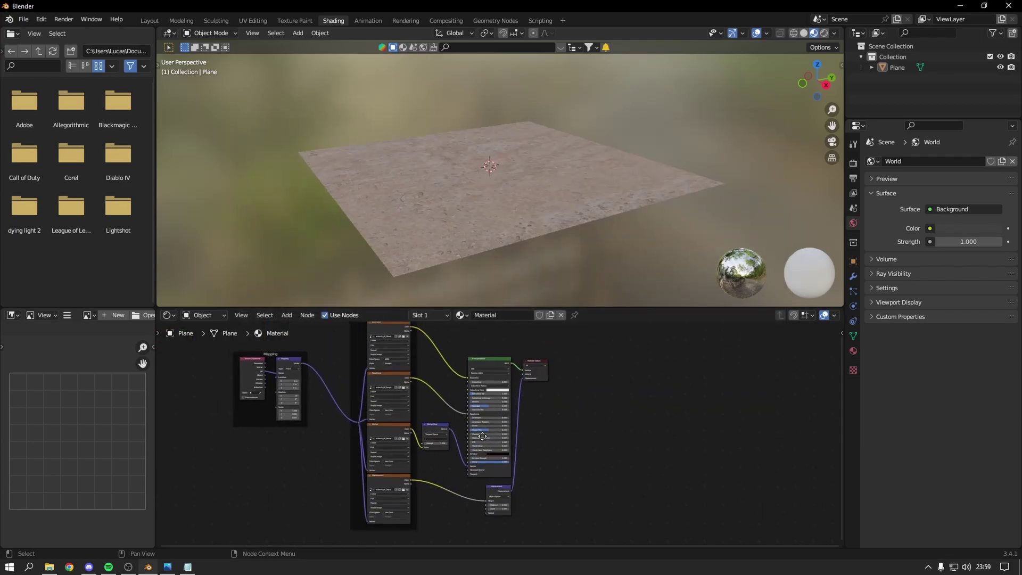
pyautogui.click(465, 232)
pyautogui.scroll(2, 468, 232)
pyautogui.scroll(1, 471, 232)
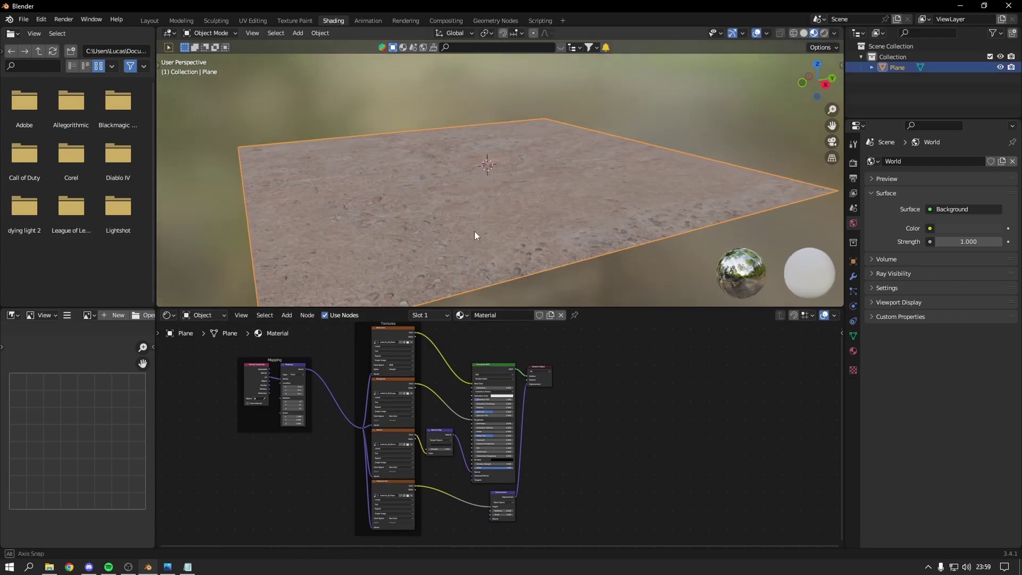
pyautogui.scroll(2, 475, 219)
pyautogui.scroll(2, 477, 212)
pyautogui.scroll(-1, 481, 213)
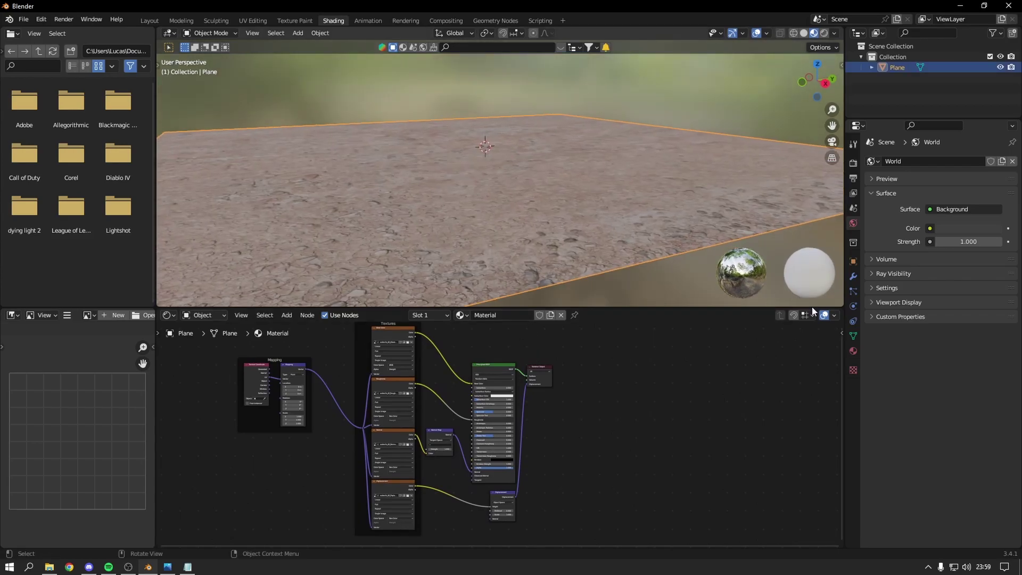
# Set the gravel material's displacement method to Displacement and Bump.
pyautogui.click(852, 350)
pyautogui.scroll(-8, 880, 352)
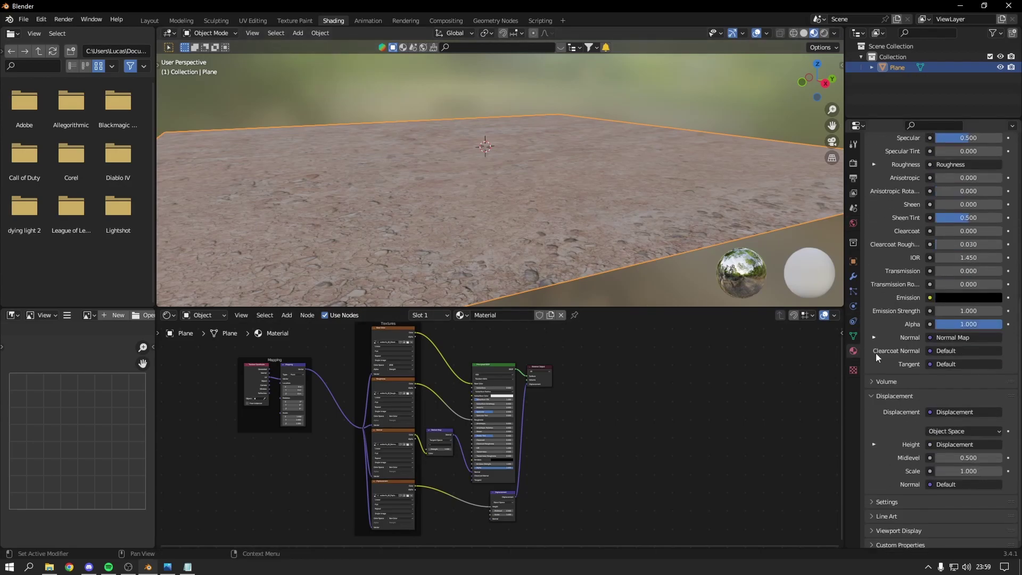
pyautogui.scroll(-3, 876, 353)
pyautogui.scroll(-6, 888, 458)
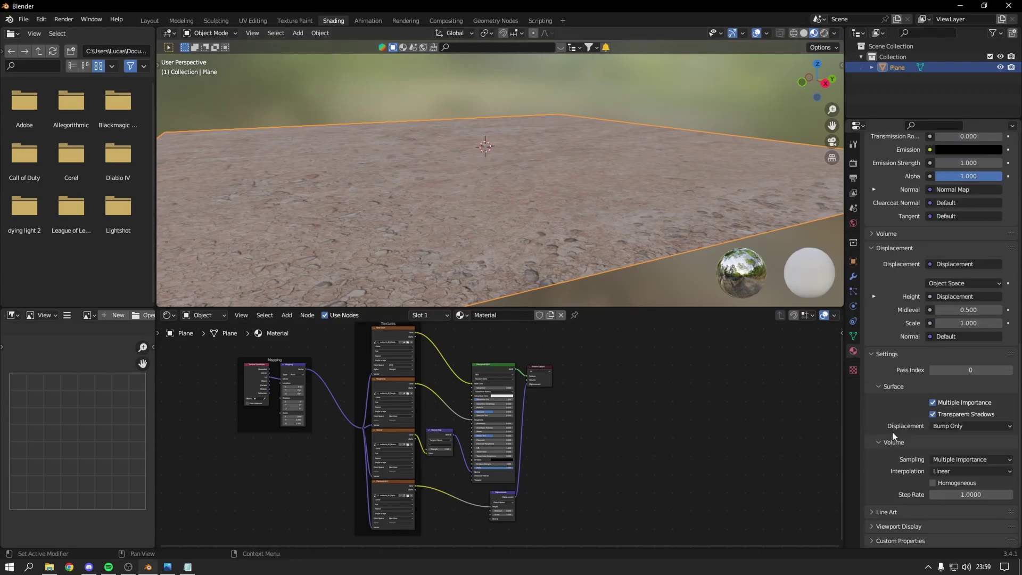
pyautogui.click(935, 426)
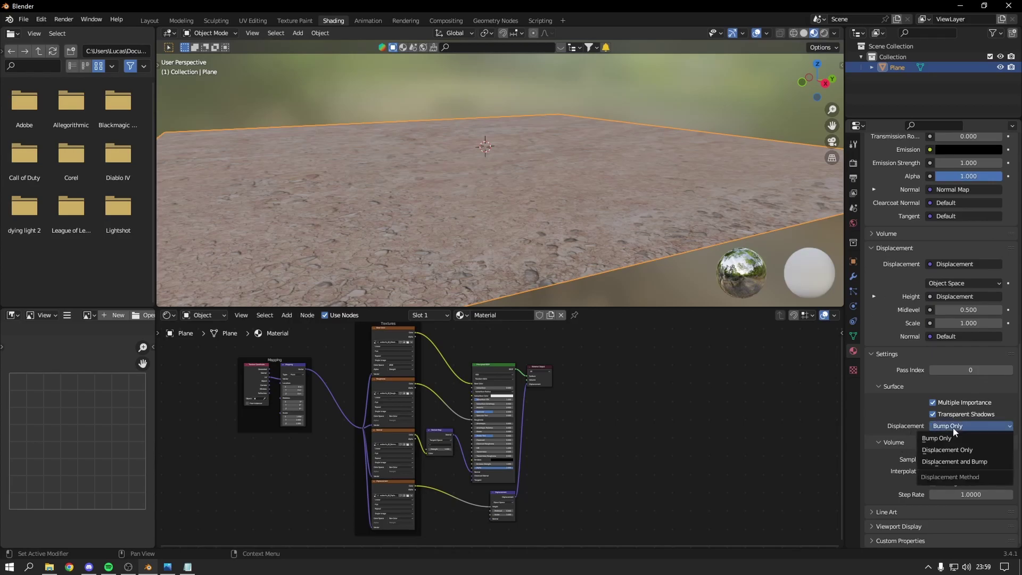
pyautogui.click(973, 463)
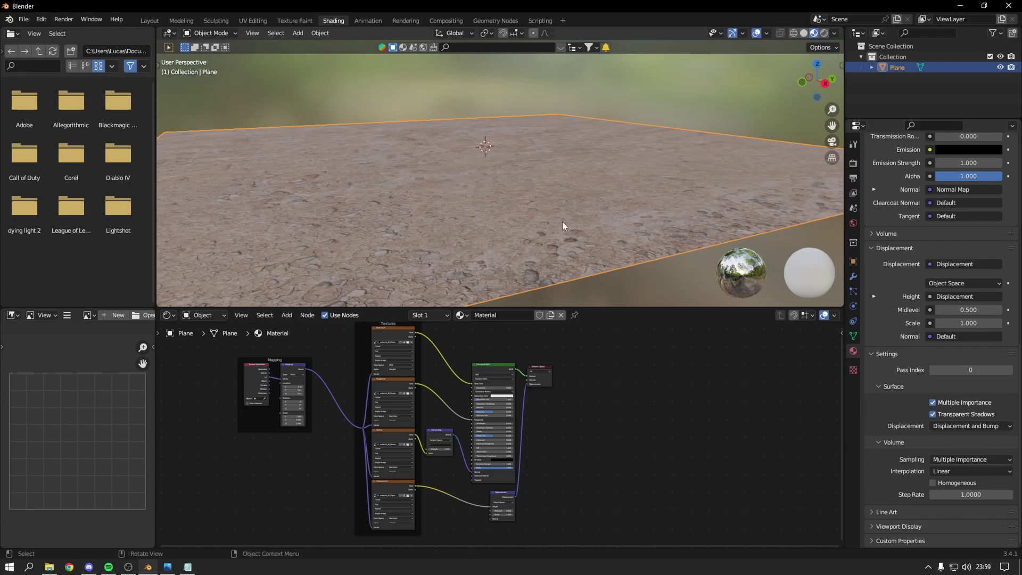
# Orbit the viewport and pan the node tree to check the textured ground.
pyautogui.moveTo(567, 224); pyautogui.dragTo(561, 223, button='middle')
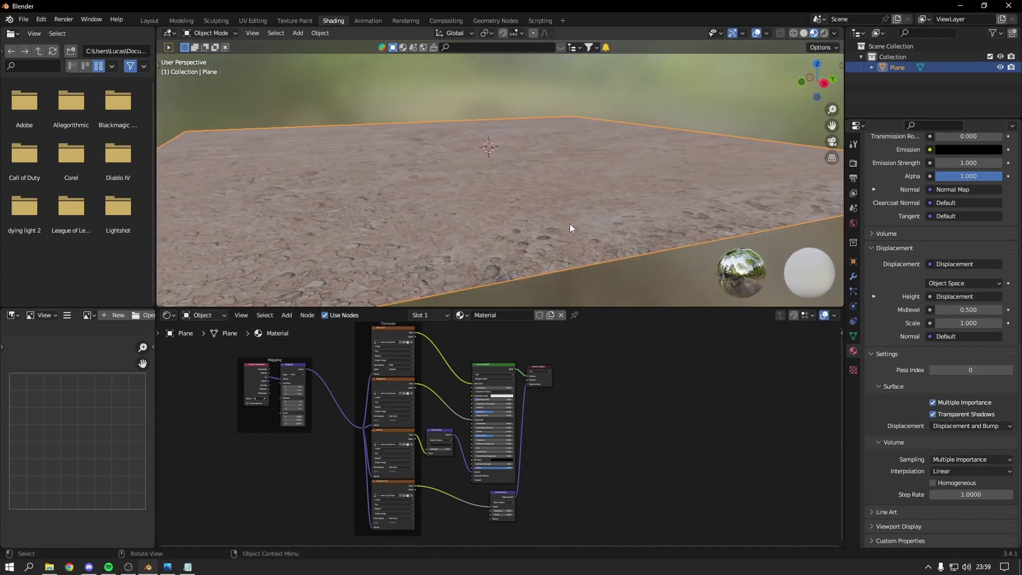
pyautogui.moveTo(577, 464); pyautogui.dragTo(580, 429, button='middle')
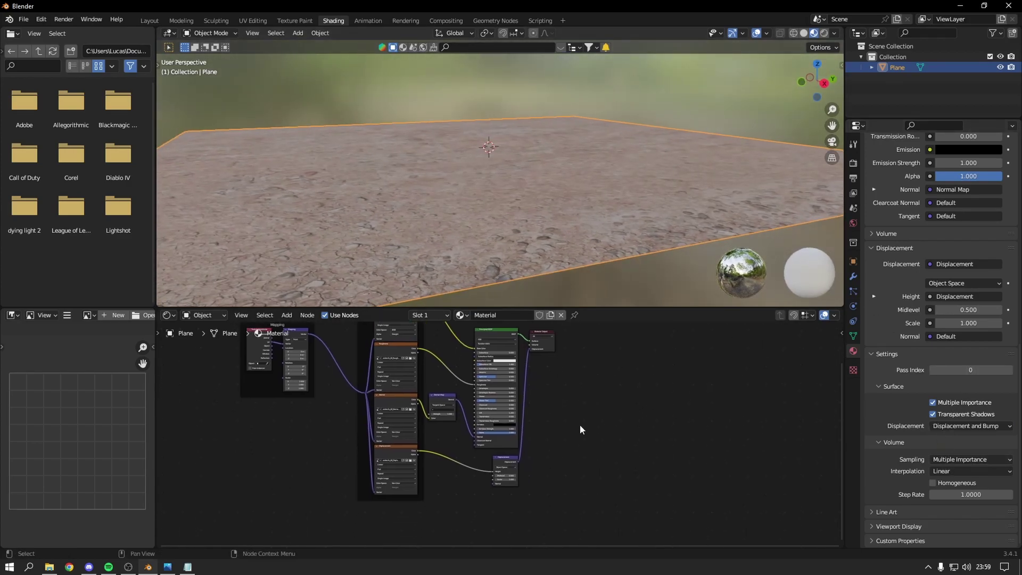
pyautogui.scroll(3, 495, 482)
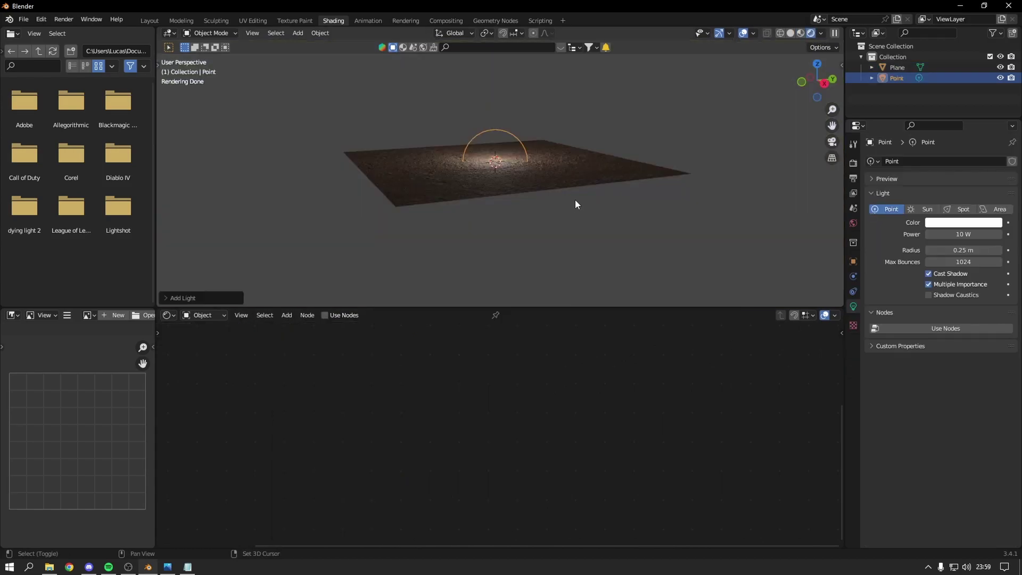
pyautogui.moveTo(574, 200); pyautogui.dragTo(560, 247, button='middle')
# Reposition the point light vertically and along the X, Y and Z axes.
pyautogui.press('g')
pyautogui.press('z')
pyautogui.click(519, 178)
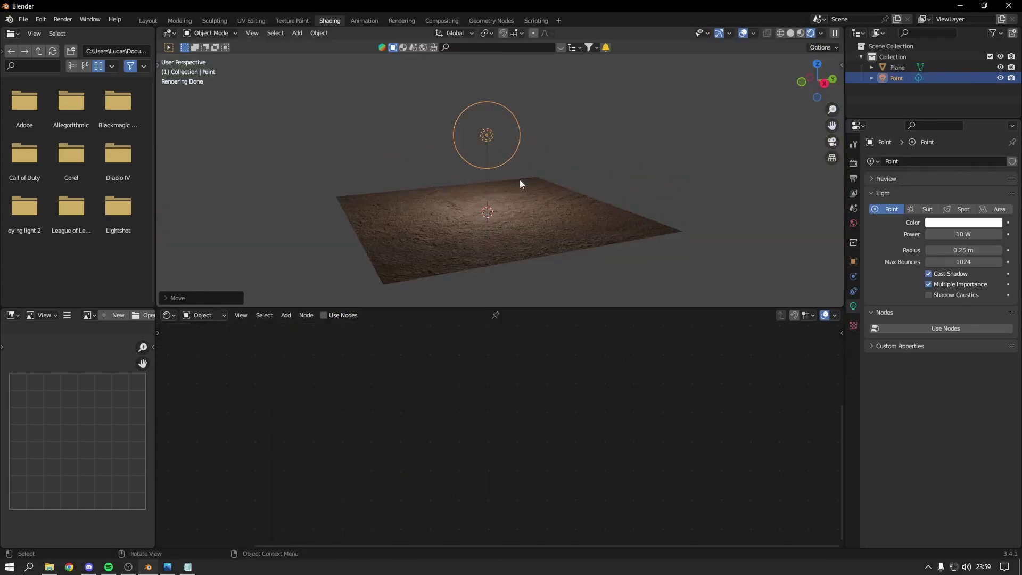
pyautogui.press('g')
pyautogui.press('x')
pyautogui.press('y')
pyautogui.press('z')
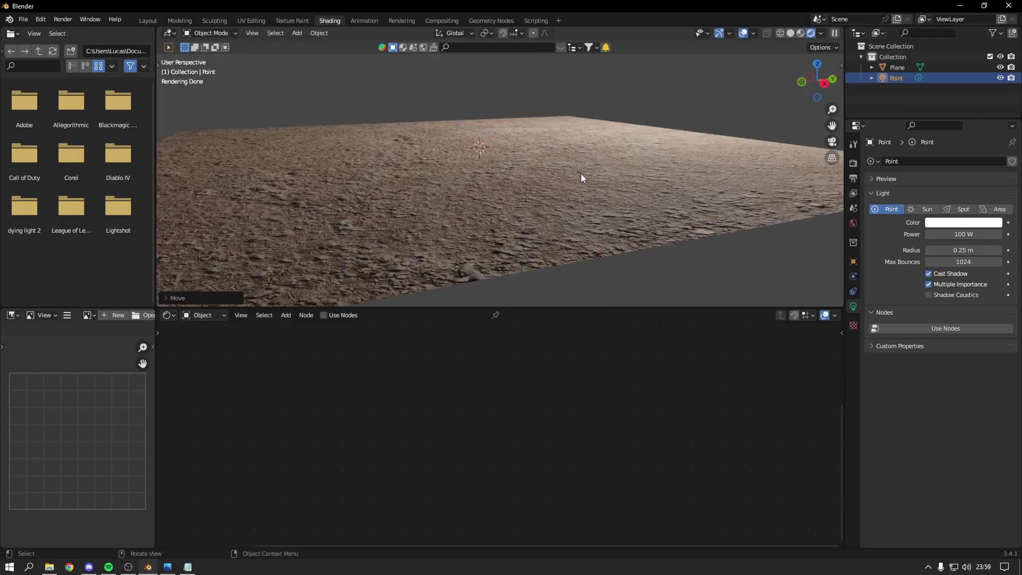
# Zoom and orbit the rendered gravel ground, then reselect the ground plane.
pyautogui.scroll(3, 580, 173)
pyautogui.scroll(3, 590, 161)
pyautogui.moveTo(586, 170); pyautogui.dragTo(586, 174, button='middle')
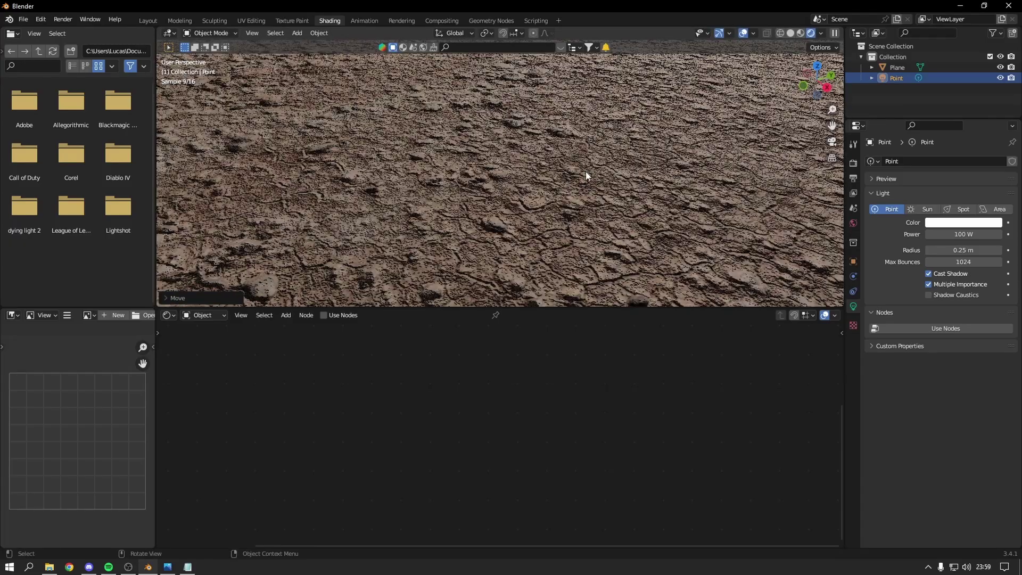
pyautogui.moveTo(465, 197)
pyautogui.mouseDown(button='middle')
pyautogui.moveTo(512, 164)
pyautogui.moveTo(496, 162)
pyautogui.moveTo(524, 163)
pyautogui.moveTo(528, 176)
pyautogui.mouseUp(button='middle')
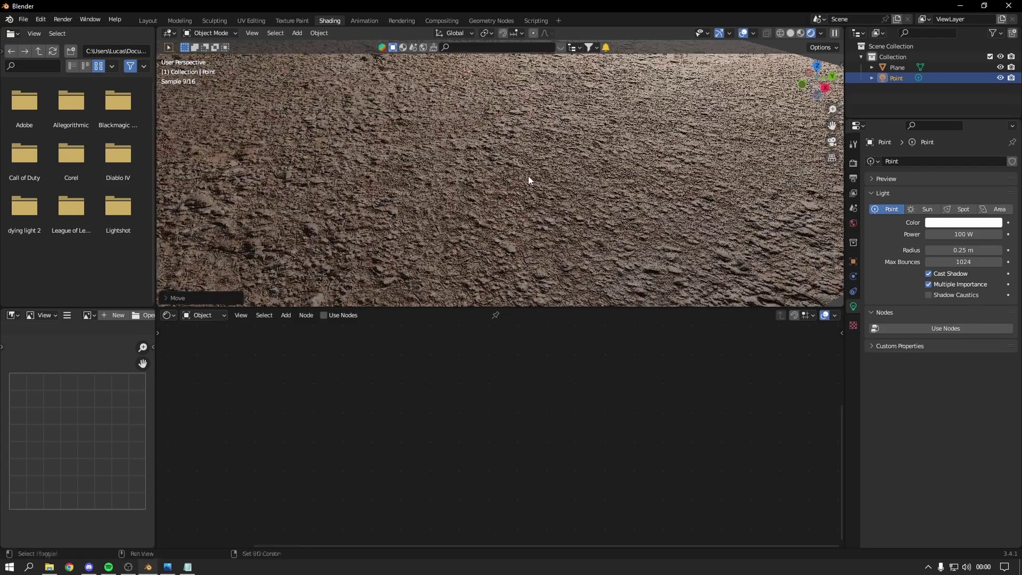
pyautogui.click(528, 175)
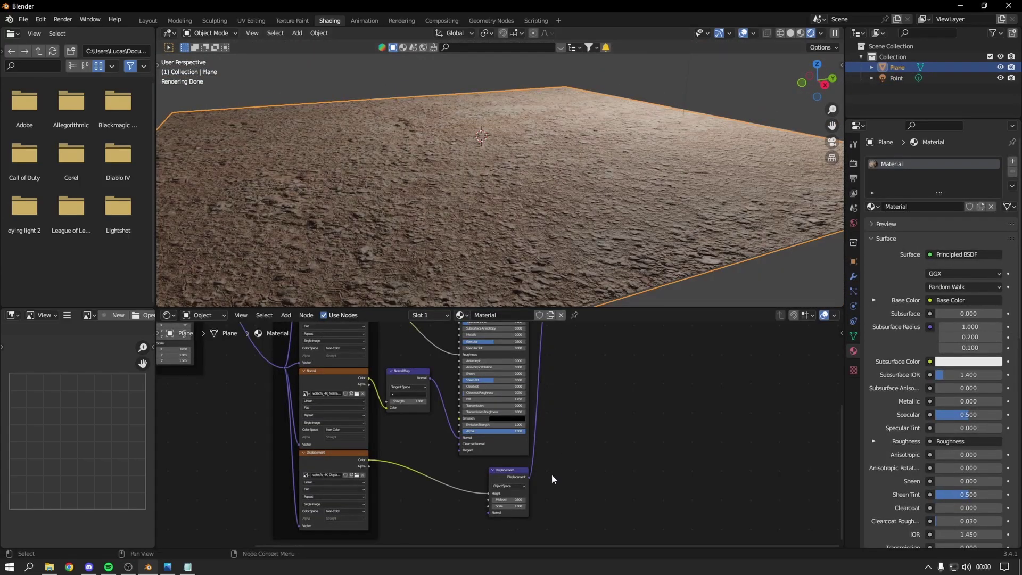
# Subdivide the plane's face with 10 cuts in Edit Mode.
pyautogui.click(515, 472)
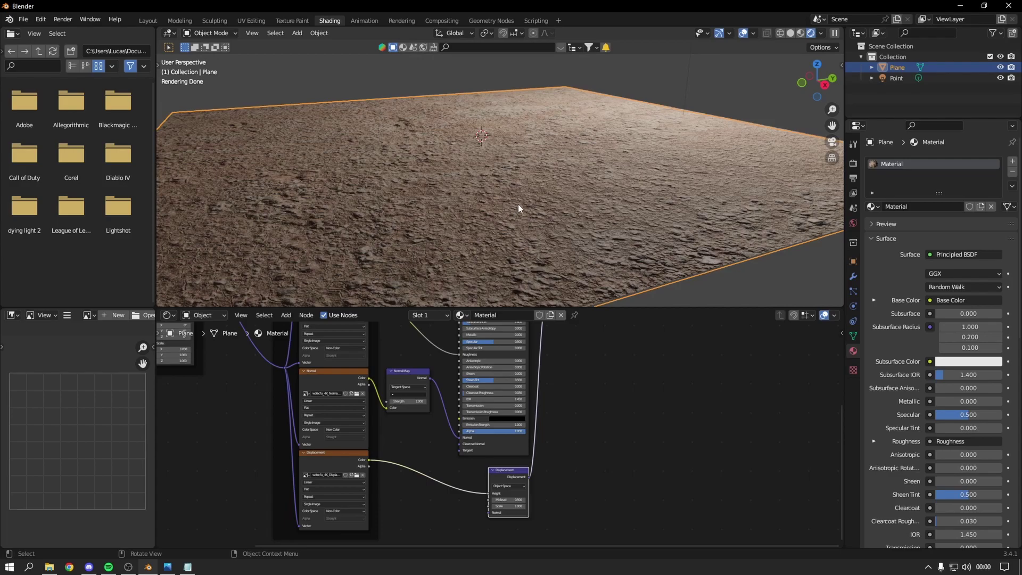
pyautogui.press('Tab')
pyautogui.press('3')
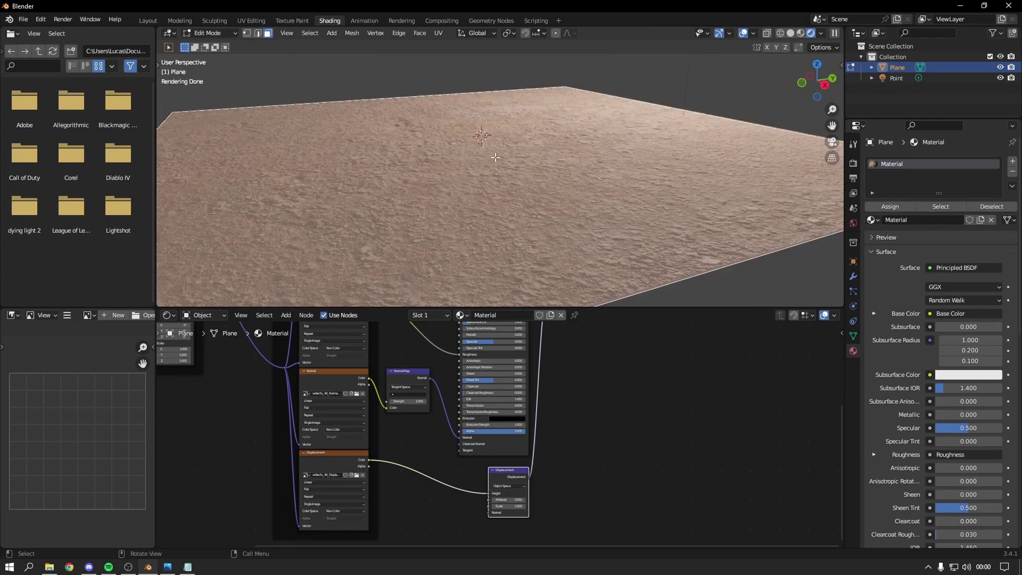
pyautogui.rightClick(495, 158)
pyautogui.click(461, 143)
pyautogui.click(175, 297)
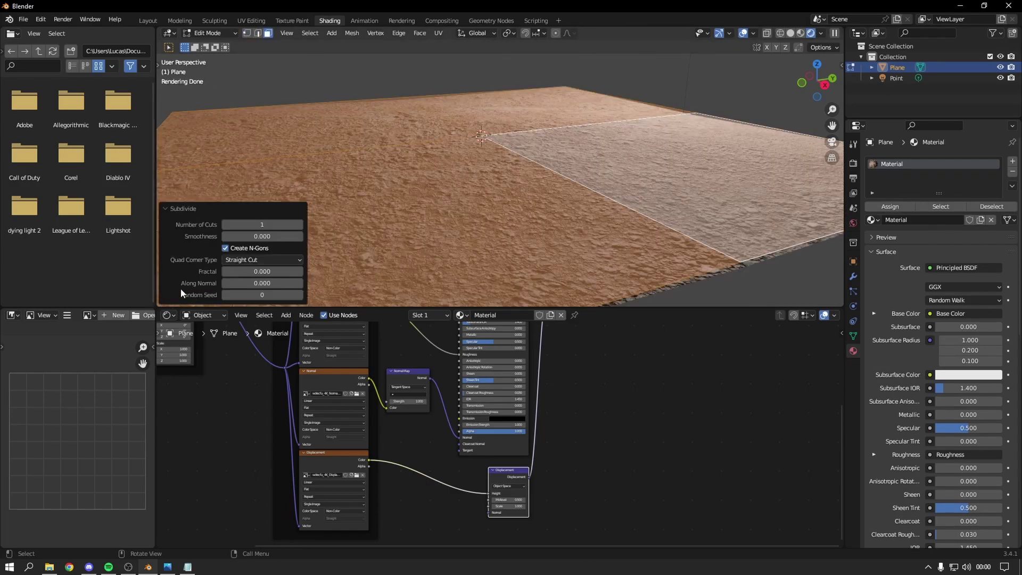
pyautogui.click(249, 224)
pyautogui.write('0')
pyautogui.press('Return')
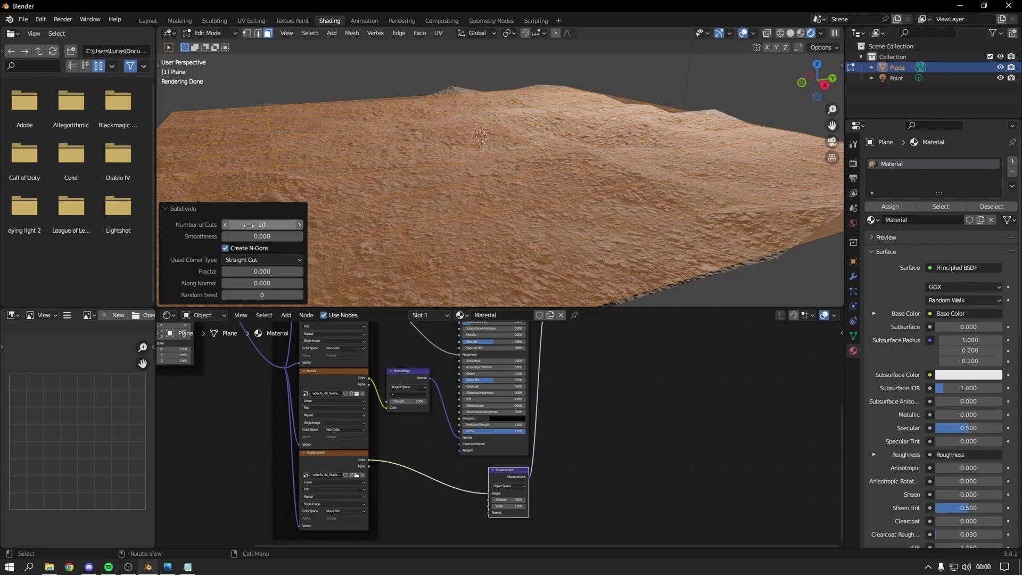
# Inspect the displaced terrain in Object Mode, then show the plane's modifier settings.
pyautogui.press('Tab')
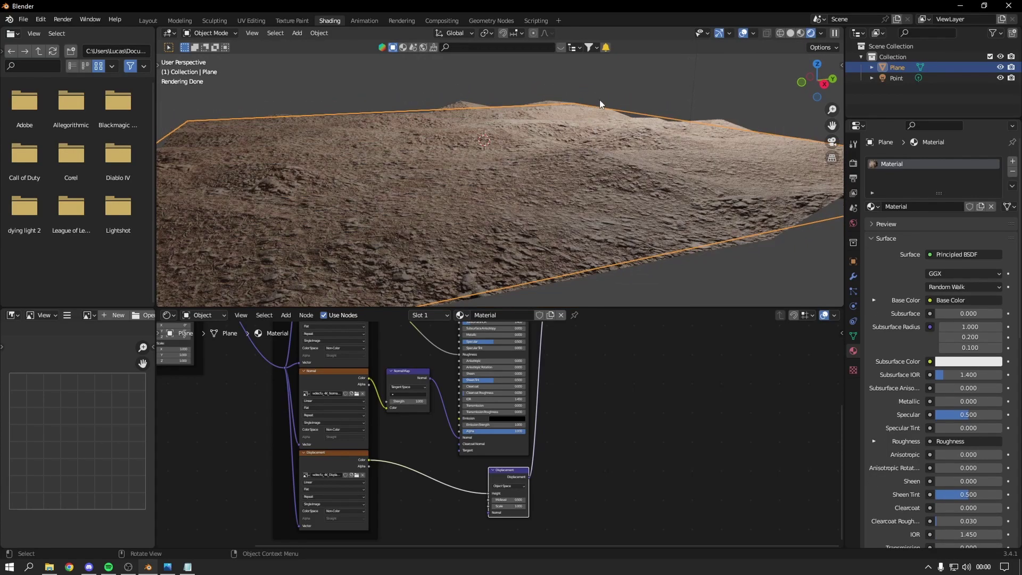
pyautogui.click(599, 100)
pyautogui.moveTo(588, 155)
pyautogui.mouseDown(button='middle')
pyautogui.moveTo(513, 157)
pyautogui.moveTo(599, 152)
pyautogui.moveTo(548, 128)
pyautogui.mouseUp(button='middle')
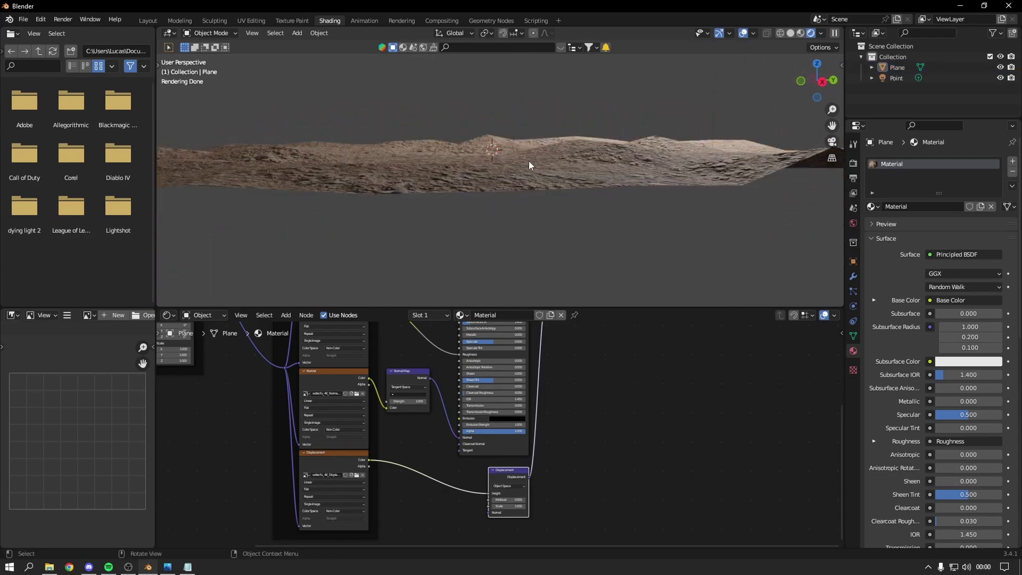
pyautogui.scroll(-5, 542, 156)
pyautogui.scroll(-3, 542, 155)
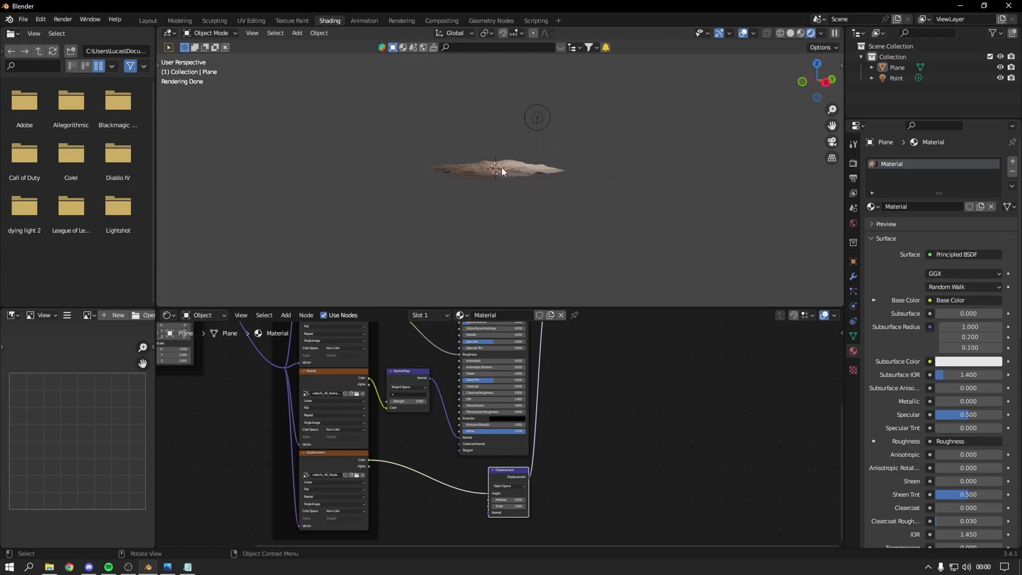
pyautogui.scroll(6, 501, 167)
pyautogui.press('Tab')
pyautogui.press('Tab')
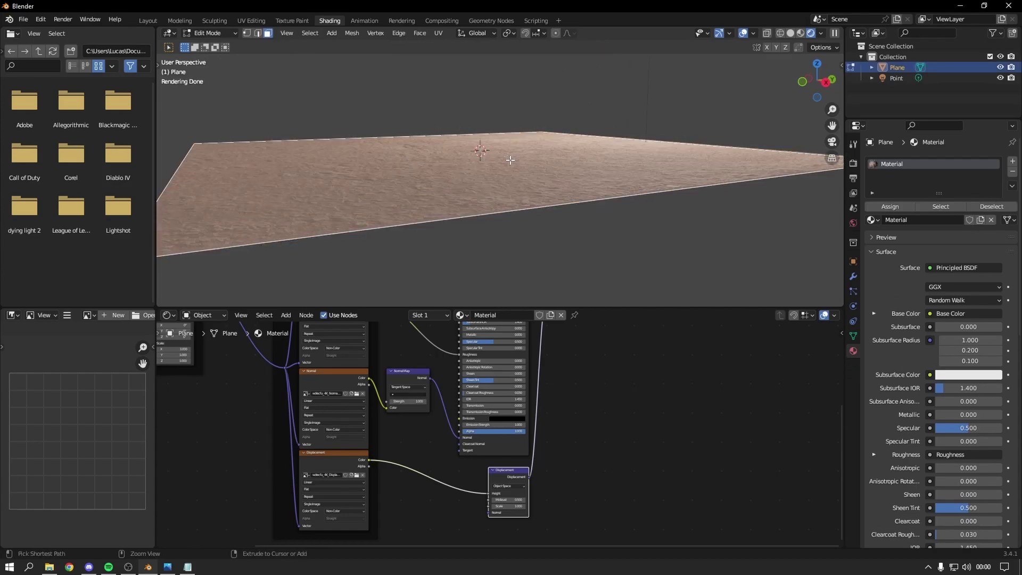
pyautogui.click(853, 277)
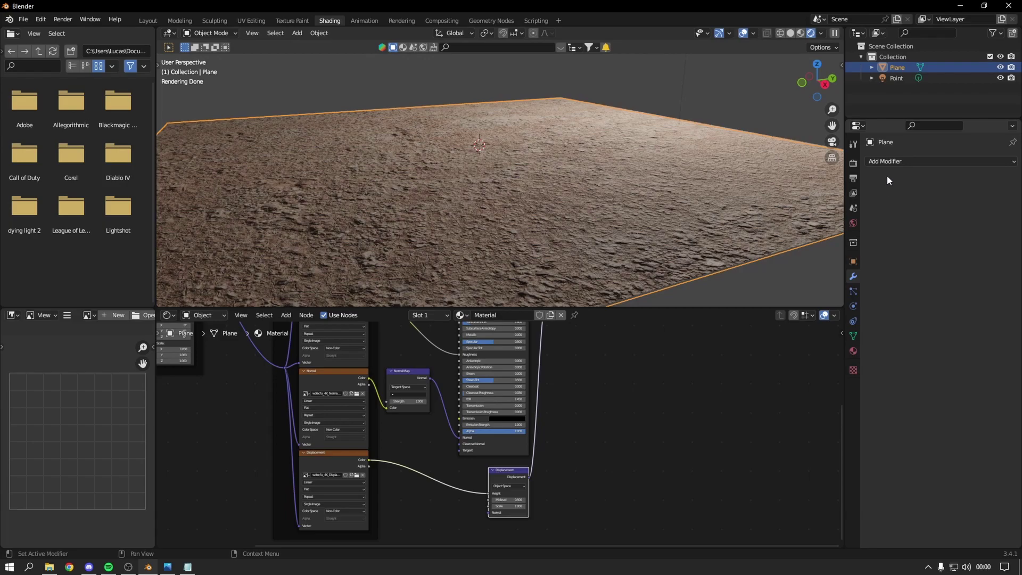
# Add a Subdivision Surface modifier to the plane set to Simple.
pyautogui.moveTo(565, 155); pyautogui.dragTo(569, 162, button='middle')
pyautogui.click(896, 163)
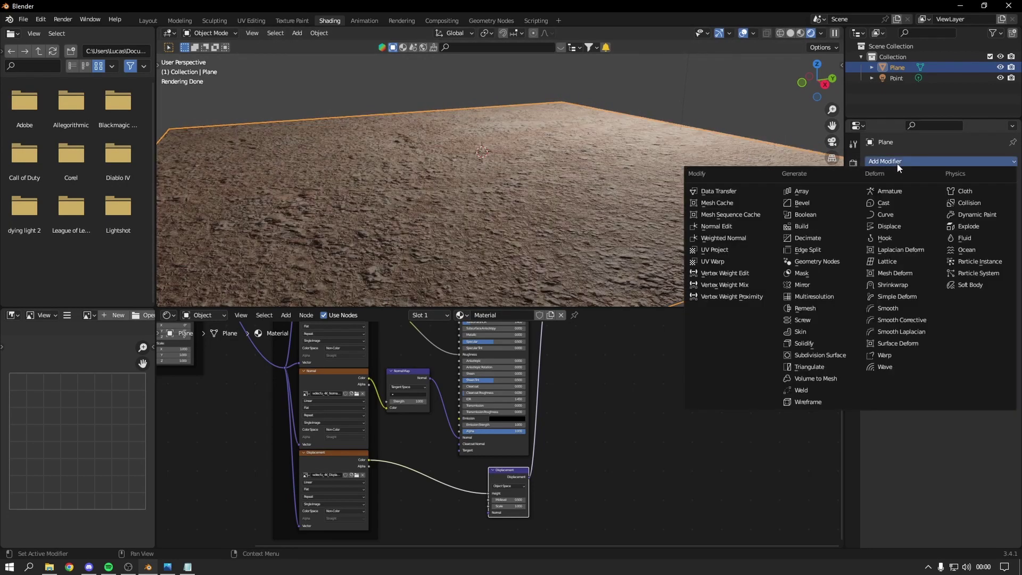
pyautogui.click(826, 355)
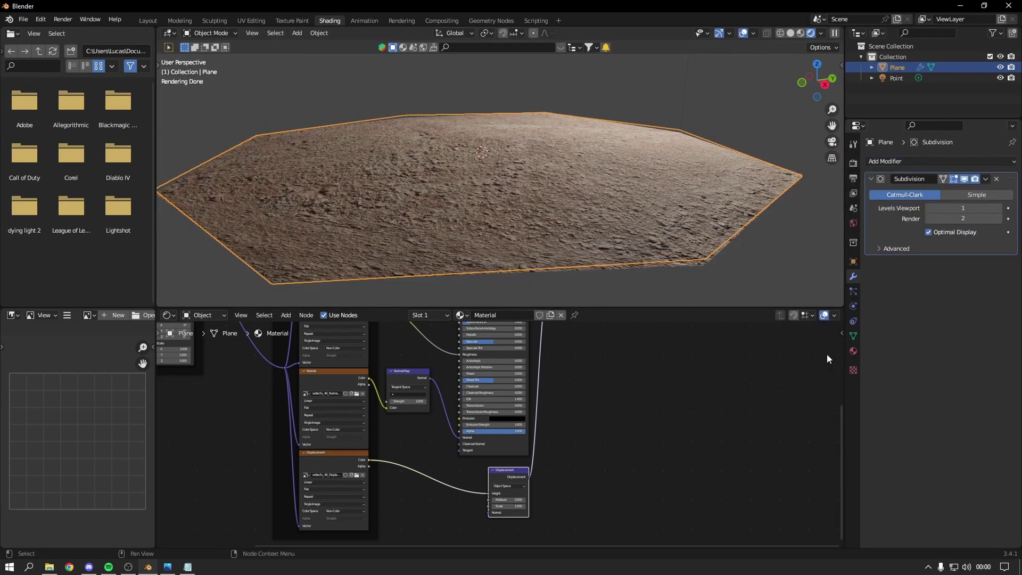
pyautogui.scroll(-2, 718, 187)
pyautogui.click(966, 196)
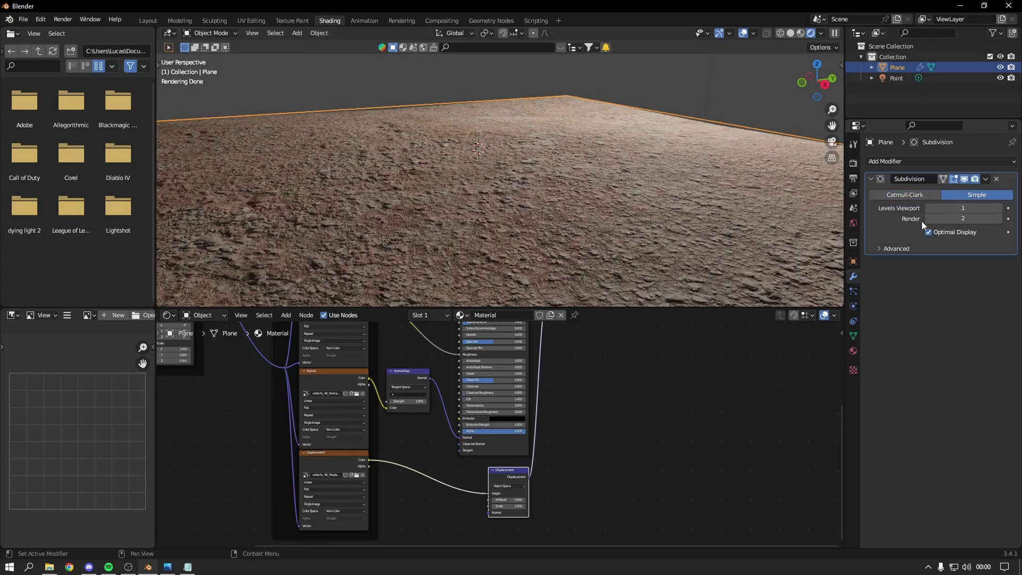
# Switch the Cycles feature set to Experimental in Render Properties.
pyautogui.click(853, 145)
pyautogui.click(853, 164)
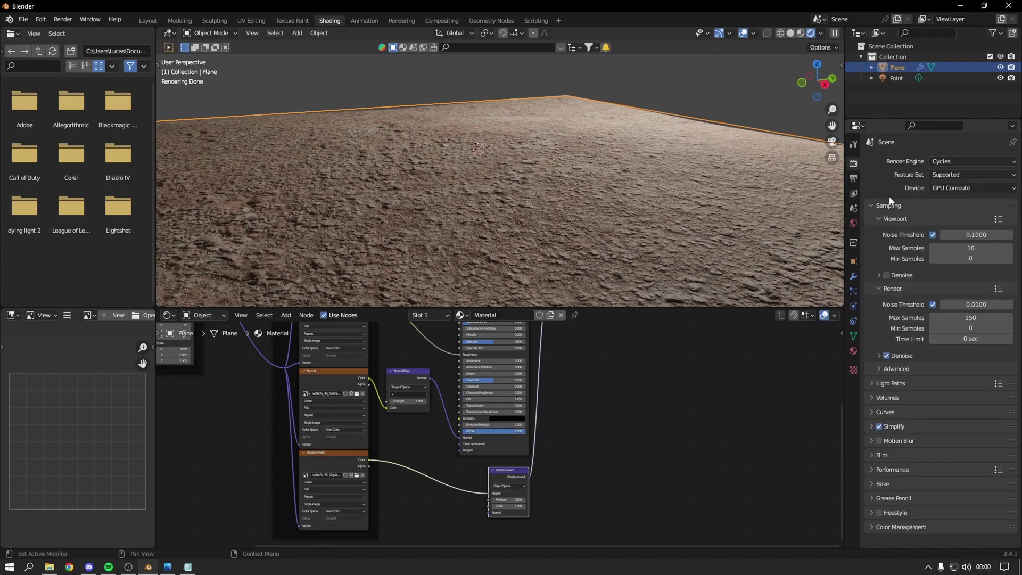
pyautogui.click(950, 176)
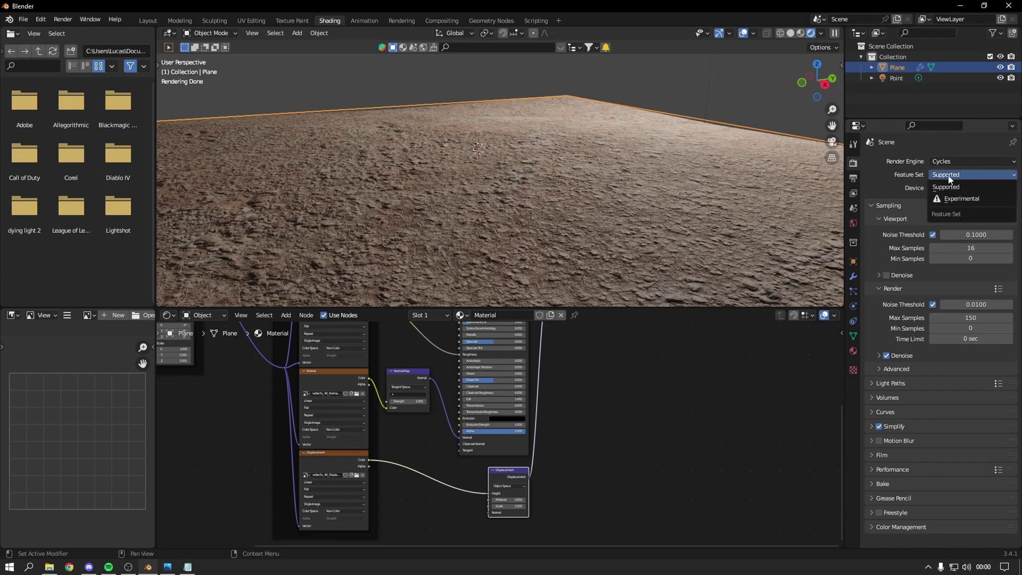
pyautogui.click(955, 176)
pyautogui.click(965, 199)
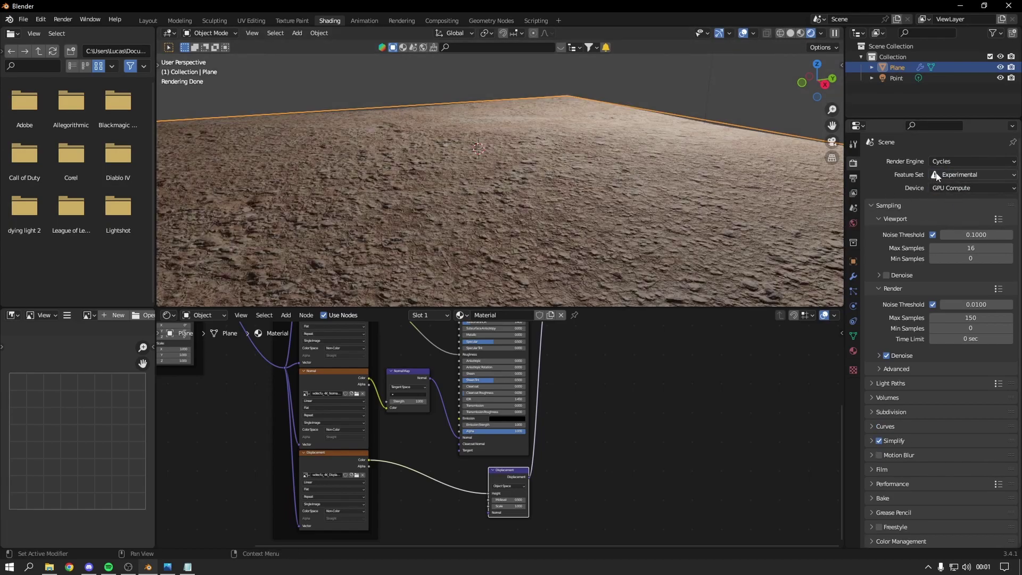
# Enable Adaptive Subdivision in the plane's Subdivision modifier.
pyautogui.click(856, 279)
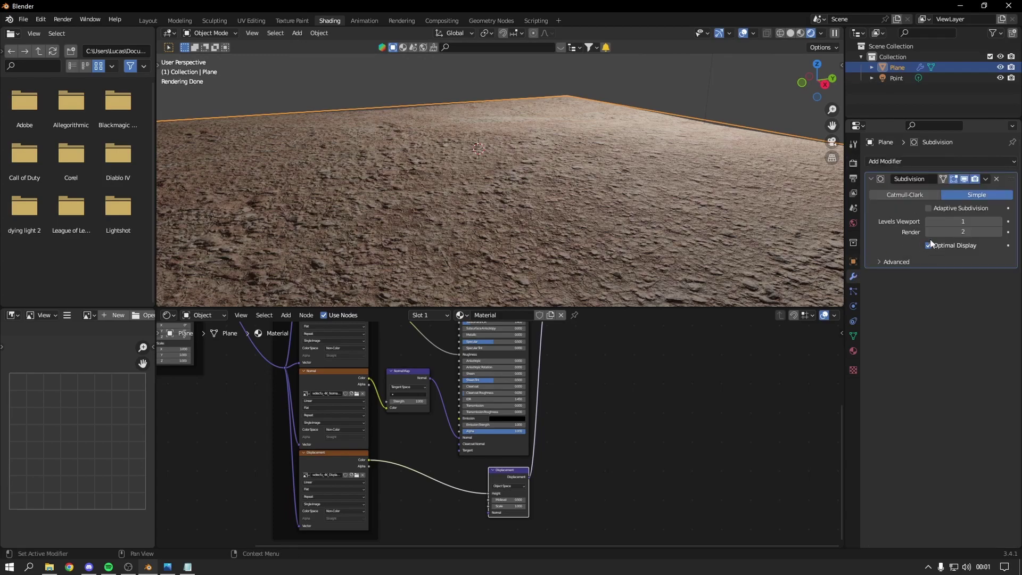
pyautogui.click(929, 208)
pyautogui.moveTo(652, 169); pyautogui.dragTo(621, 157, button='middle')
pyautogui.click(549, 97)
# Orbit and zoom around the terrain to inspect the tall displacement spikes.
pyautogui.moveTo(549, 97); pyautogui.dragTo(545, 132, button='middle')
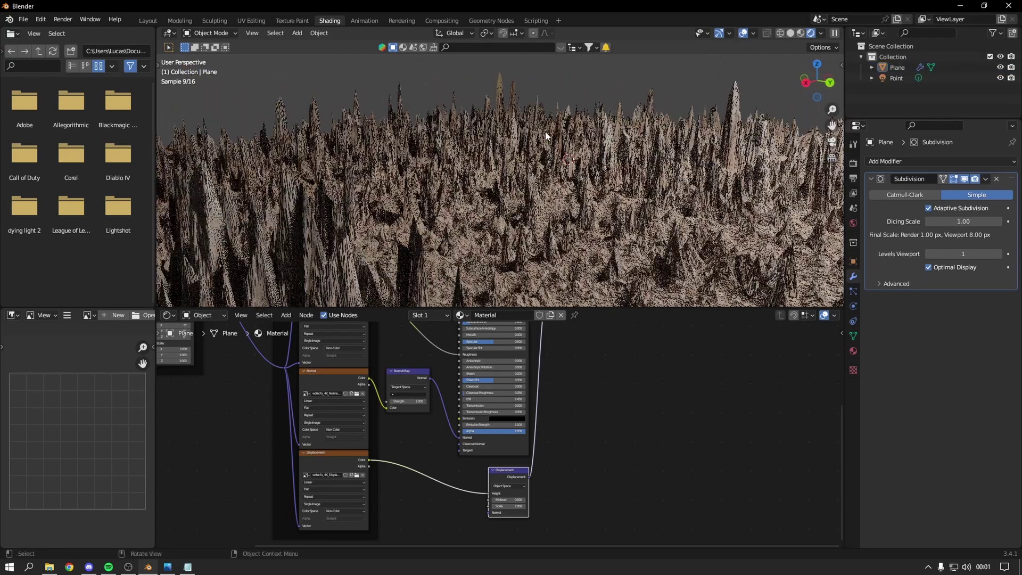
pyautogui.moveTo(477, 157); pyautogui.dragTo(493, 162, button='middle')
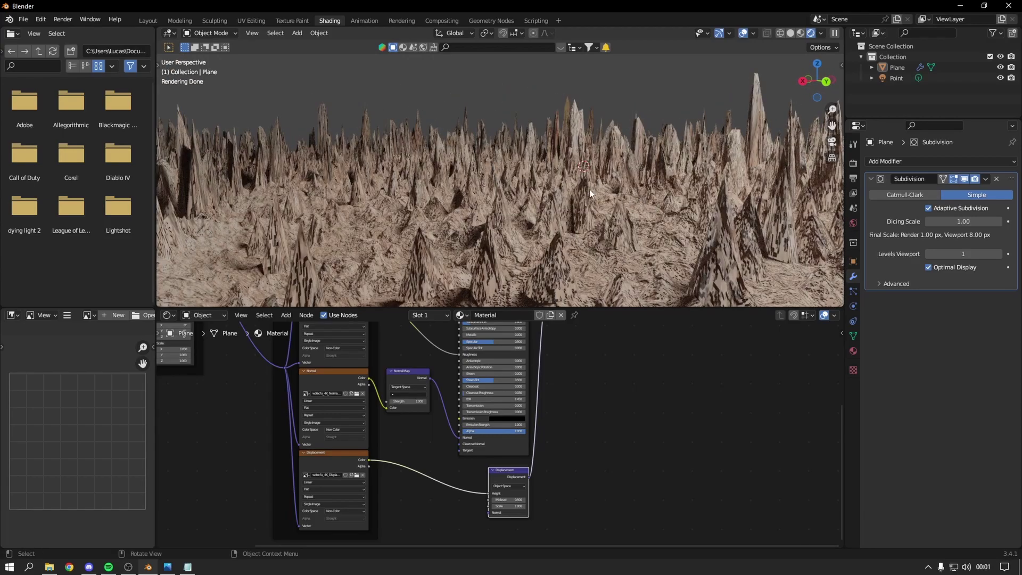
pyautogui.moveTo(589, 190); pyautogui.dragTo(671, 199, button='middle')
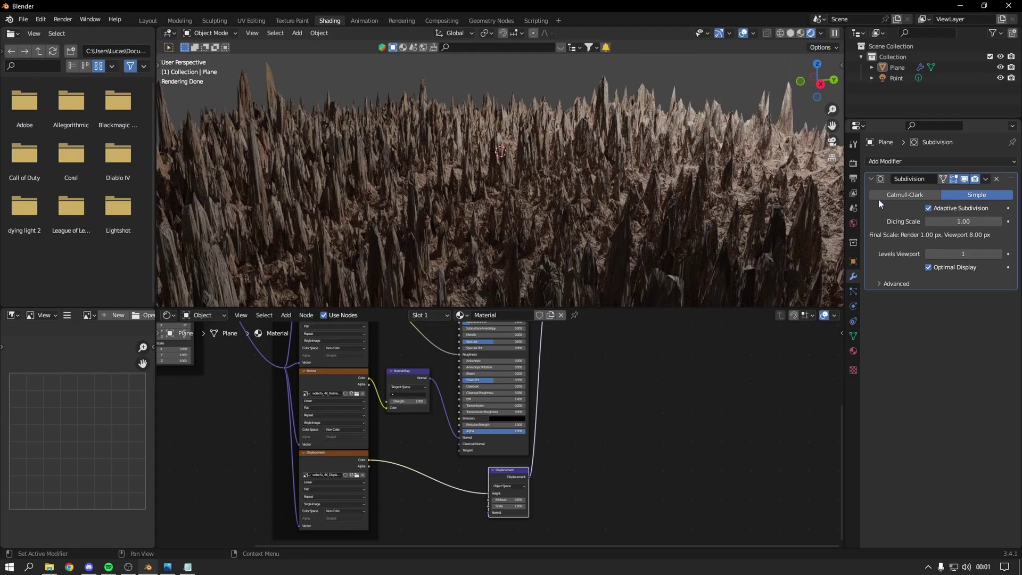
pyautogui.scroll(-4, 577, 174)
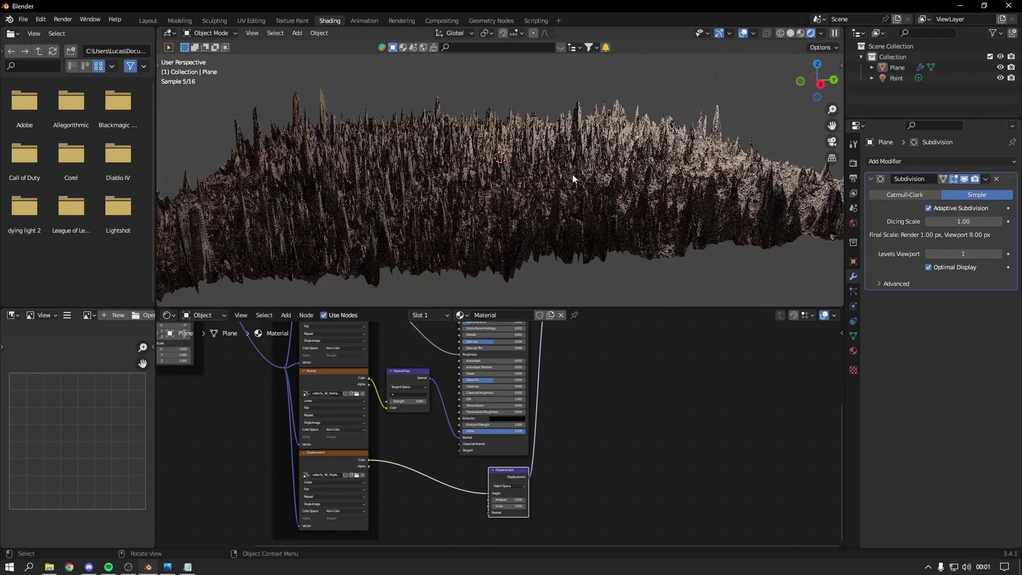
pyautogui.click(536, 196)
pyautogui.hotkey('alt', 'a')
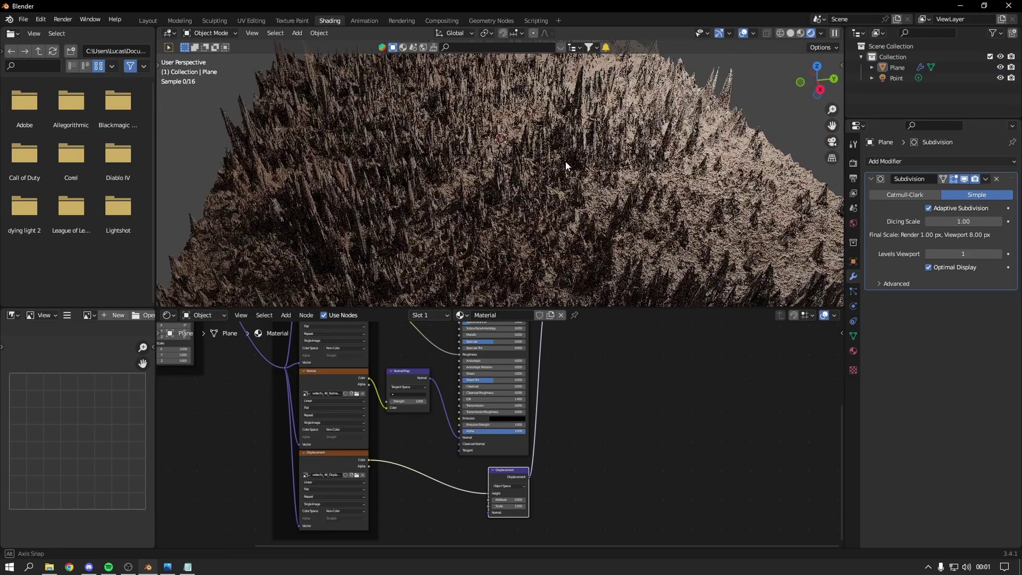
pyautogui.moveTo(570, 164); pyautogui.dragTo(478, 206, button='middle')
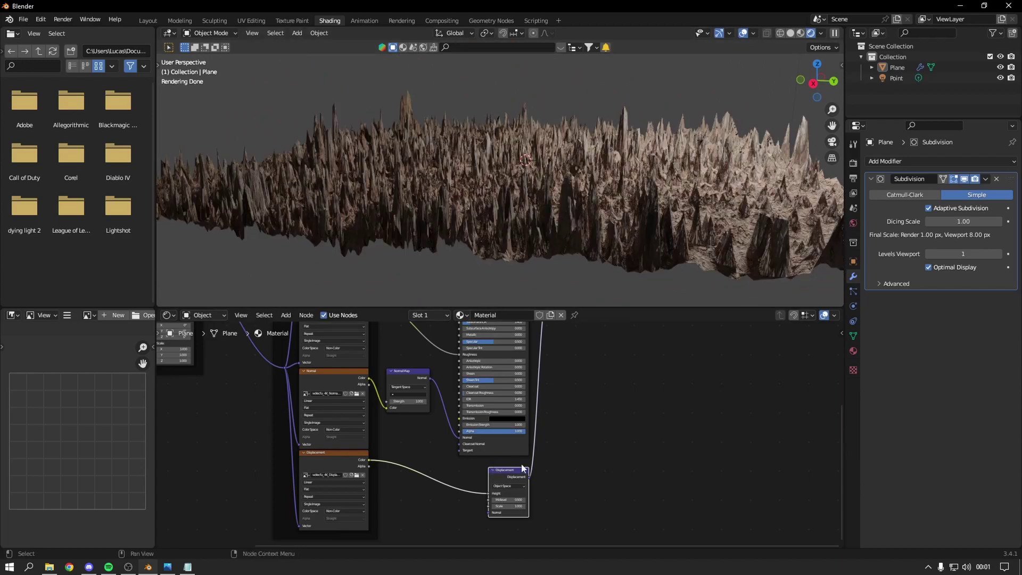
pyautogui.scroll(2, 511, 210)
pyautogui.click(531, 205)
pyautogui.scroll(4, 531, 206)
# Set the Displacement scale to 0.1 and view the flattened gravel from above.
pyautogui.moveTo(531, 205); pyautogui.dragTo(498, 287, button='middle')
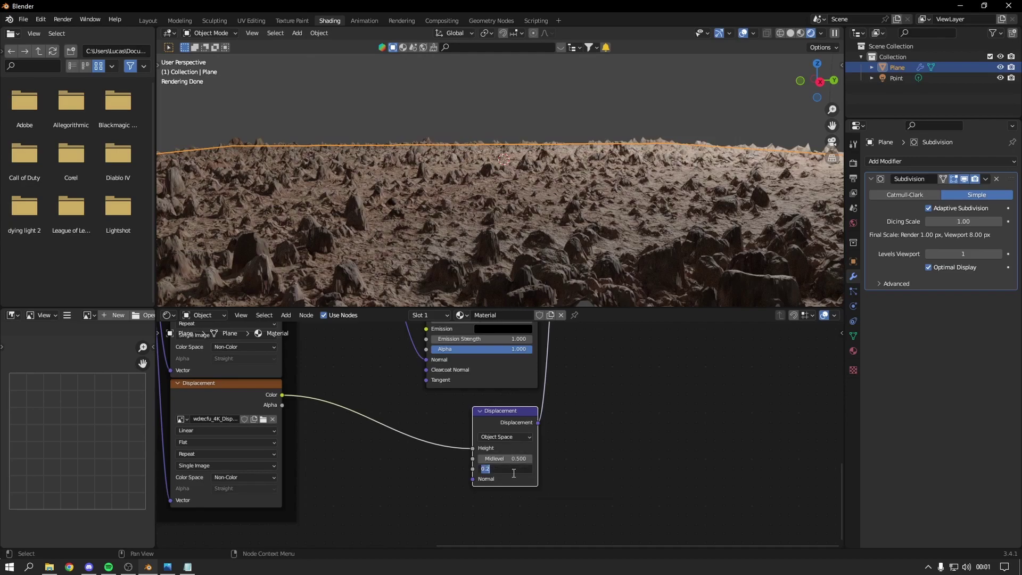
pyautogui.press('Return')
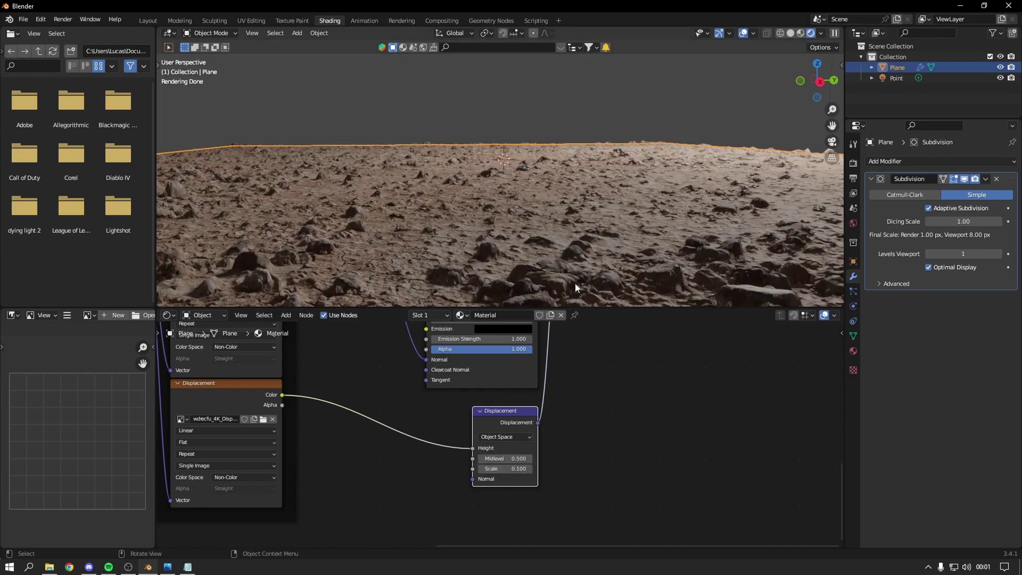
pyautogui.moveTo(576, 284)
pyautogui.mouseDown(button='middle')
pyautogui.moveTo(586, 247)
pyautogui.moveTo(632, 282)
pyautogui.moveTo(580, 230)
pyautogui.moveTo(579, 206)
pyautogui.moveTo(609, 186)
pyautogui.moveTo(593, 255)
pyautogui.mouseUp(button='middle')
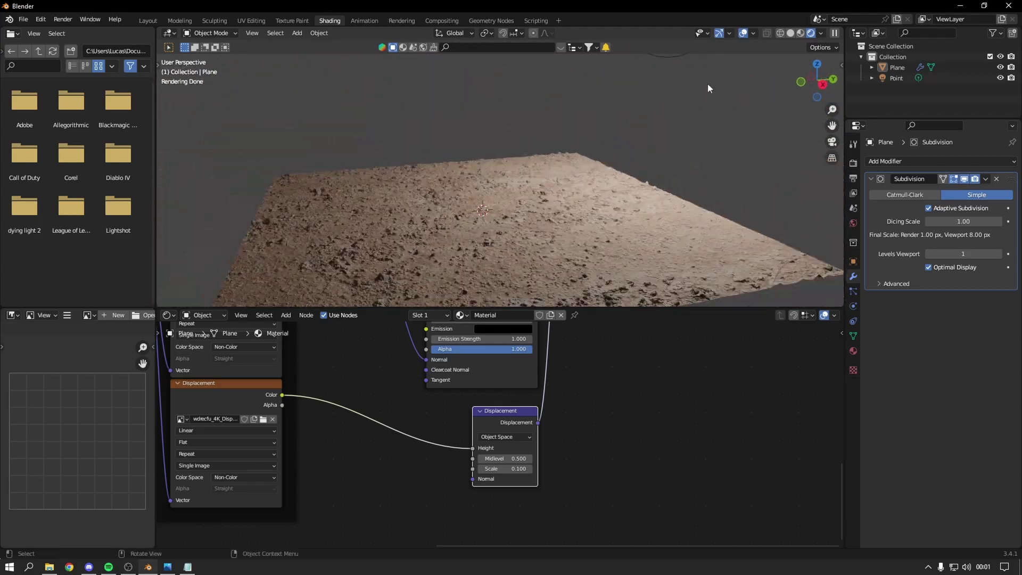
# Lower the point light along the Z axis over the terrain.
pyautogui.click(659, 59)
pyautogui.press('g')
pyautogui.press('z')
pyautogui.click(658, 216)
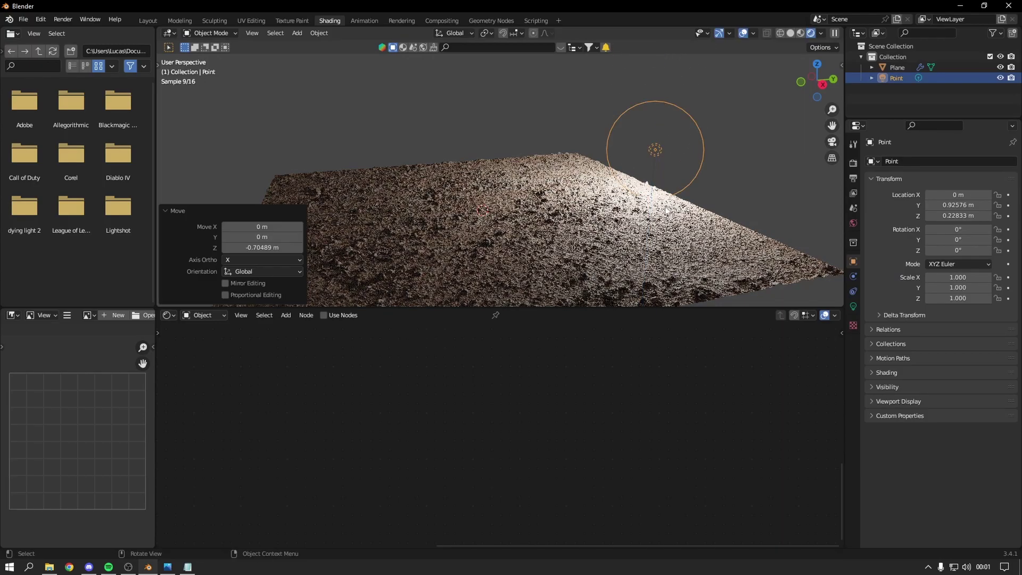
pyautogui.moveTo(657, 216)
pyautogui.mouseDown(button='middle')
pyautogui.moveTo(629, 205)
pyautogui.moveTo(515, 239)
pyautogui.mouseUp(button='middle')
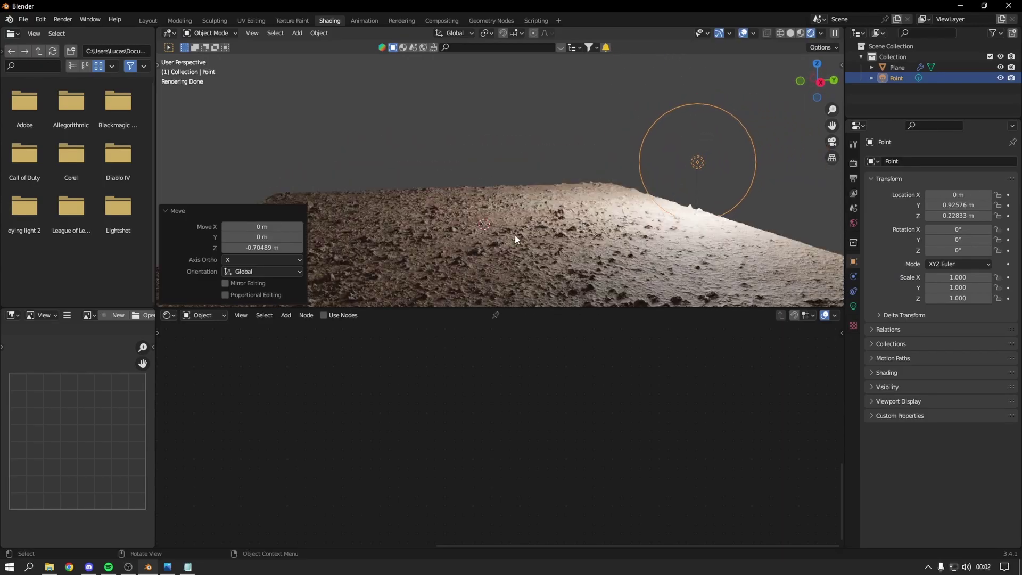
# Reposition the point light along Y and then Z over the terrain peak.
pyautogui.press('g')
pyautogui.press('y')
pyautogui.click(574, 160)
pyautogui.moveTo(575, 160); pyautogui.dragTo(538, 210, button='middle')
pyautogui.press('g')
pyautogui.press('z')
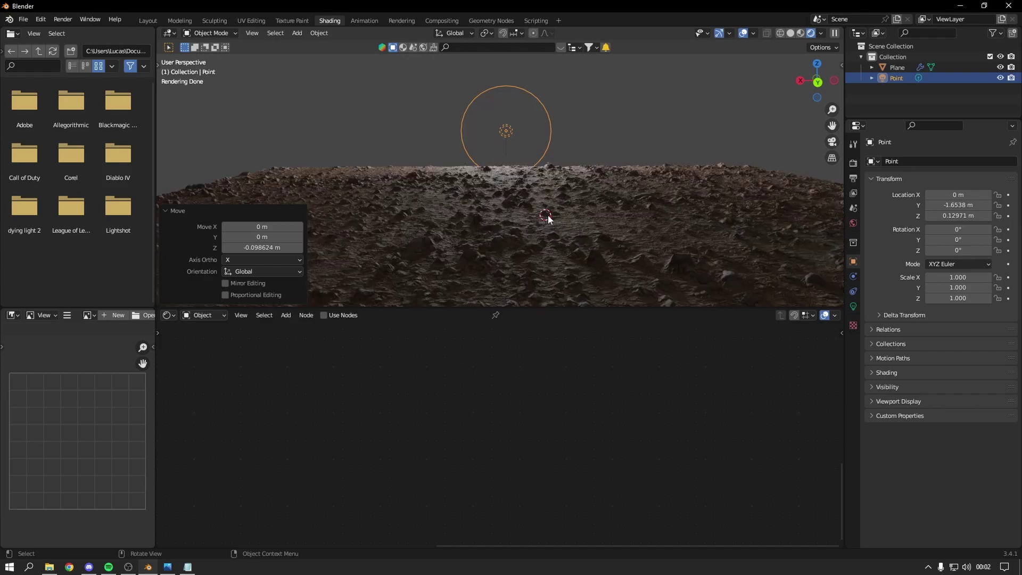
pyautogui.click(535, 184)
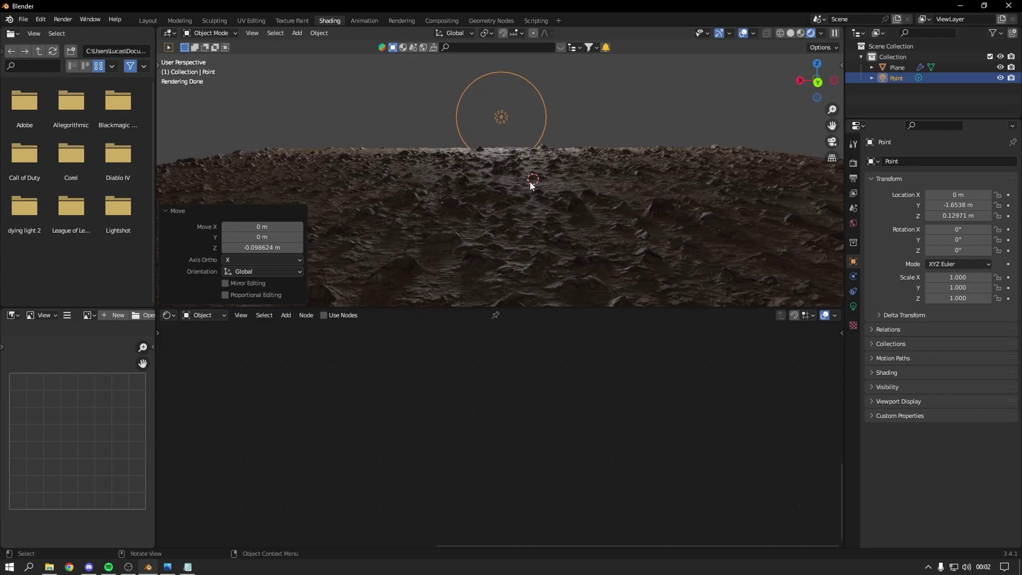
pyautogui.moveTo(529, 180)
pyautogui.mouseDown(button='middle')
pyautogui.moveTo(569, 203)
pyautogui.moveTo(557, 207)
pyautogui.mouseUp(button='middle')
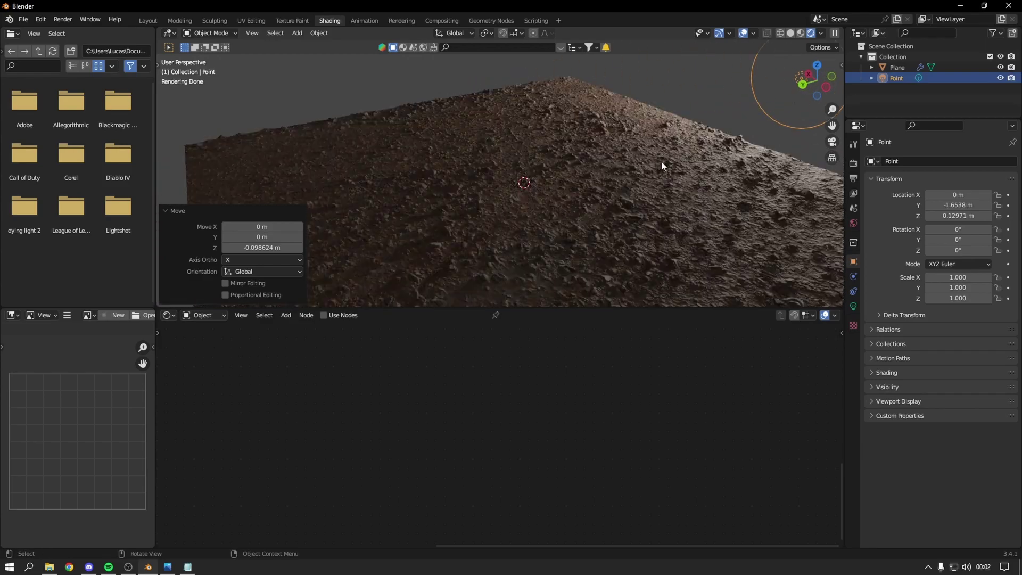
pyautogui.click(787, 78)
# In the Layout workspace, slide the point light along X and bring up the File menu.
pyautogui.click(148, 20)
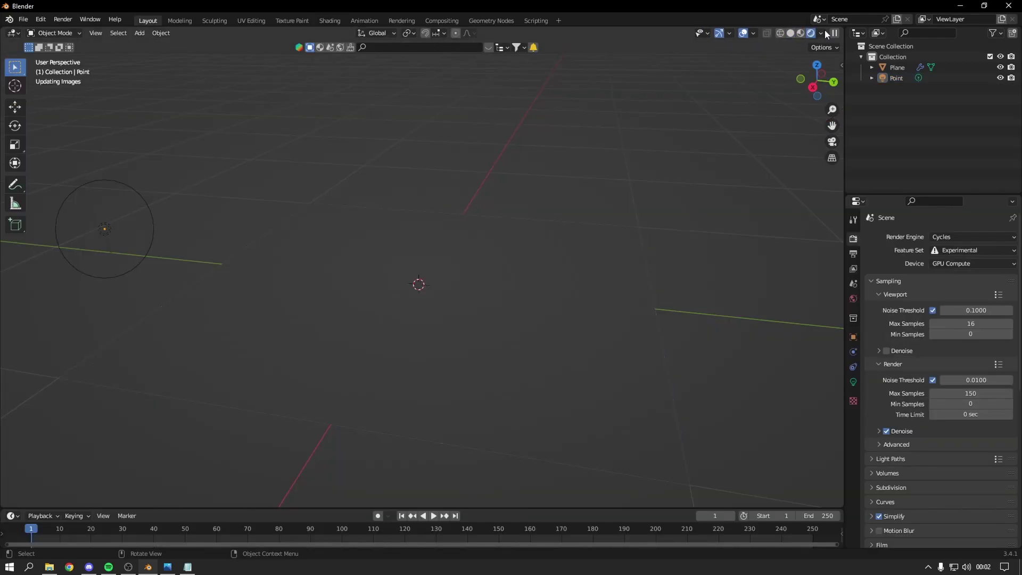
pyautogui.moveTo(424, 178); pyautogui.dragTo(411, 205, button='middle')
pyautogui.click(139, 246)
pyautogui.press('g')
pyautogui.press('x')
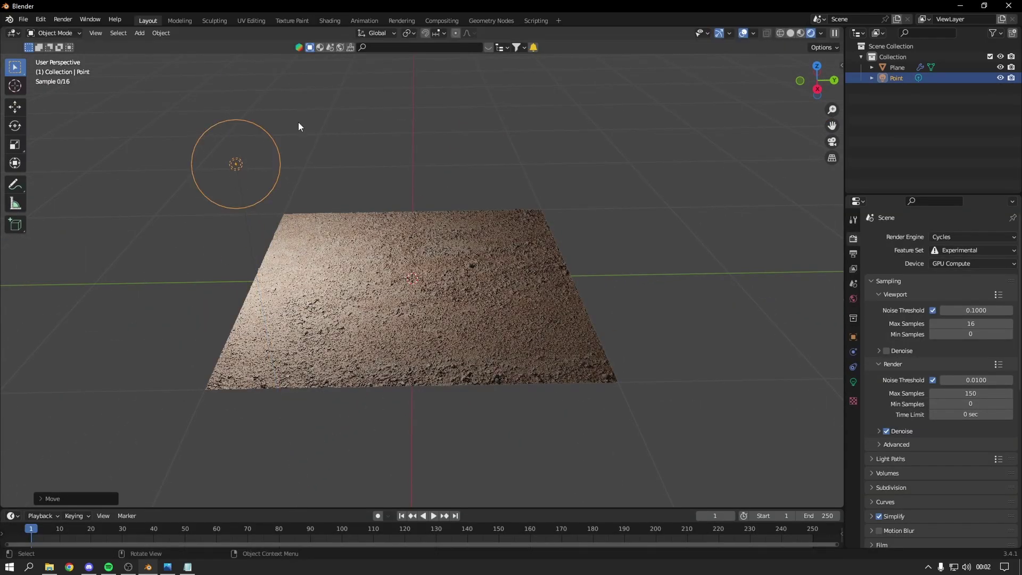
pyautogui.click(234, 136)
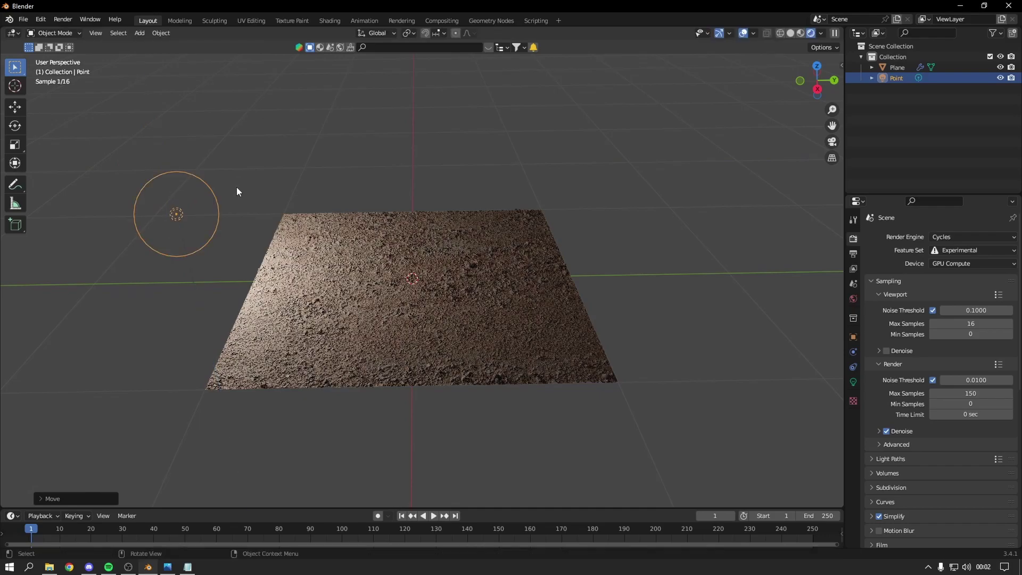
pyautogui.moveTo(236, 187)
pyautogui.mouseDown(button='middle')
pyautogui.moveTo(372, 184)
pyautogui.moveTo(442, 164)
pyautogui.moveTo(293, 122)
pyautogui.mouseUp(button='middle')
pyautogui.click(372, 181)
pyautogui.click(24, 20)
pyautogui.moveTo(48, 163)
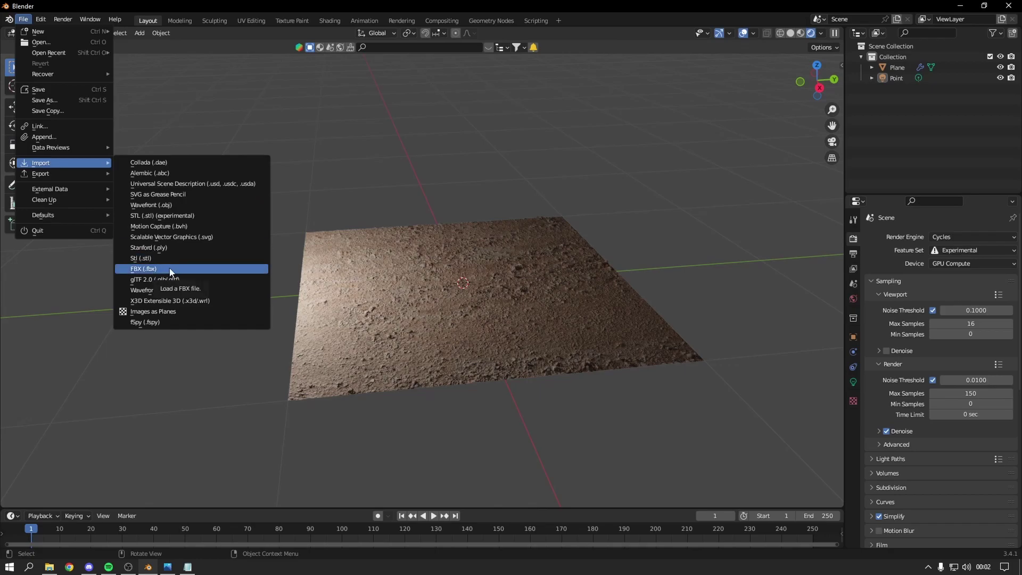
# Import vhvpabi_LOD0.fbx from the Street_Trafficcone_vhvpabi_4K_3d_ms folder as an FBX model.
pyautogui.click(171, 272)
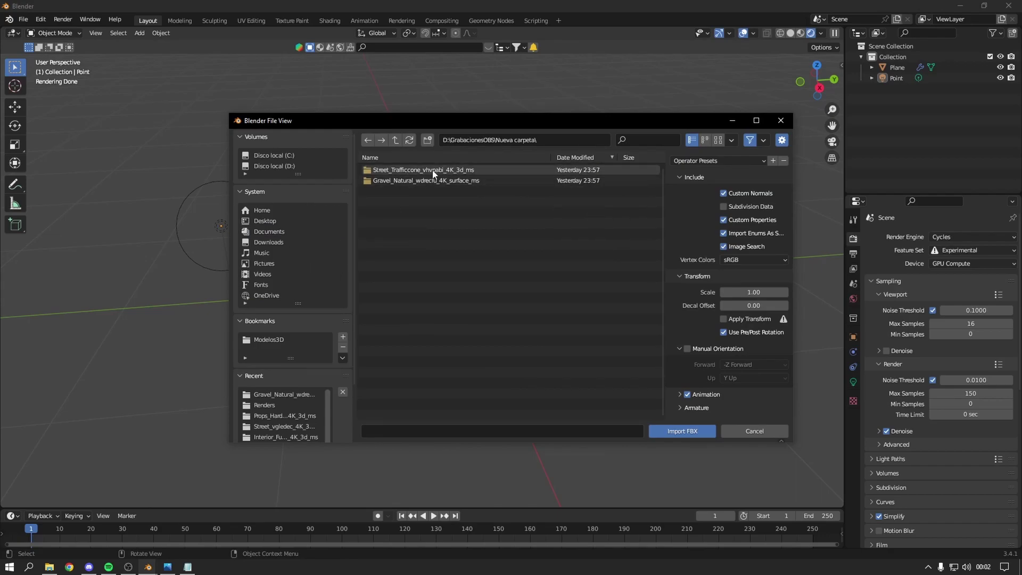
pyautogui.click(433, 173)
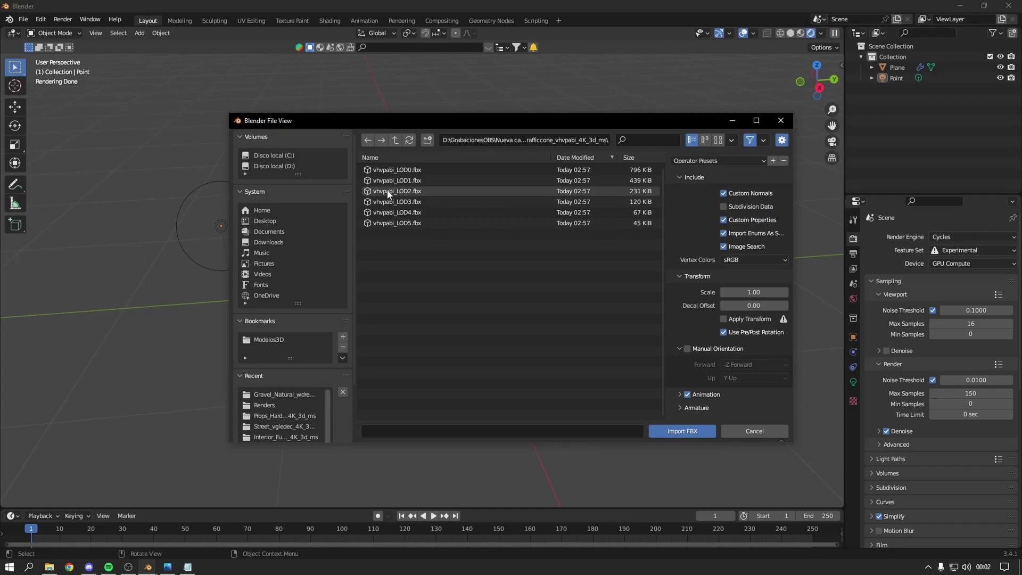
pyautogui.click(415, 171)
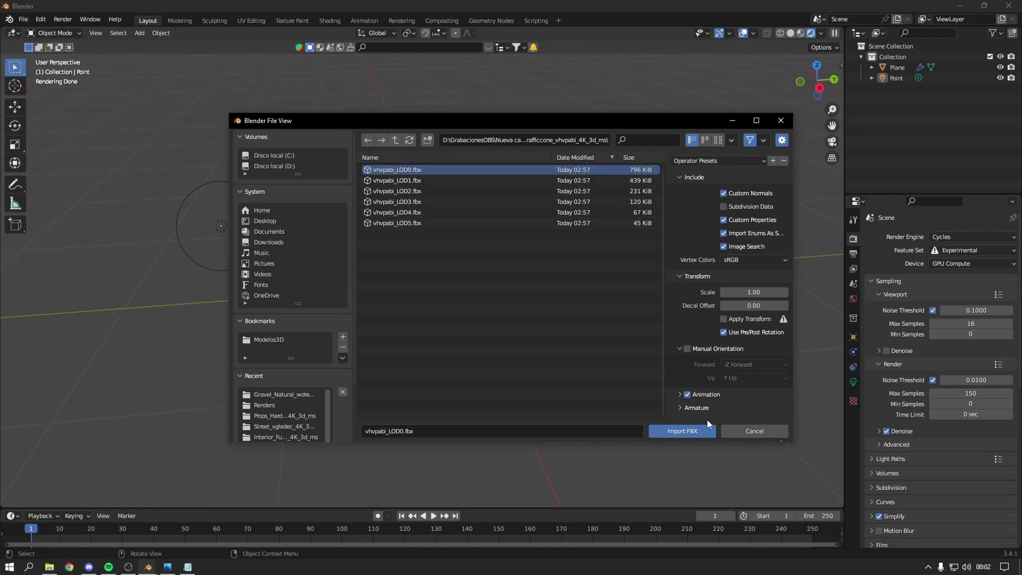
pyautogui.click(695, 432)
# Scale the imported traffic cone up to about 2.13.
pyautogui.scroll(4, 627, 337)
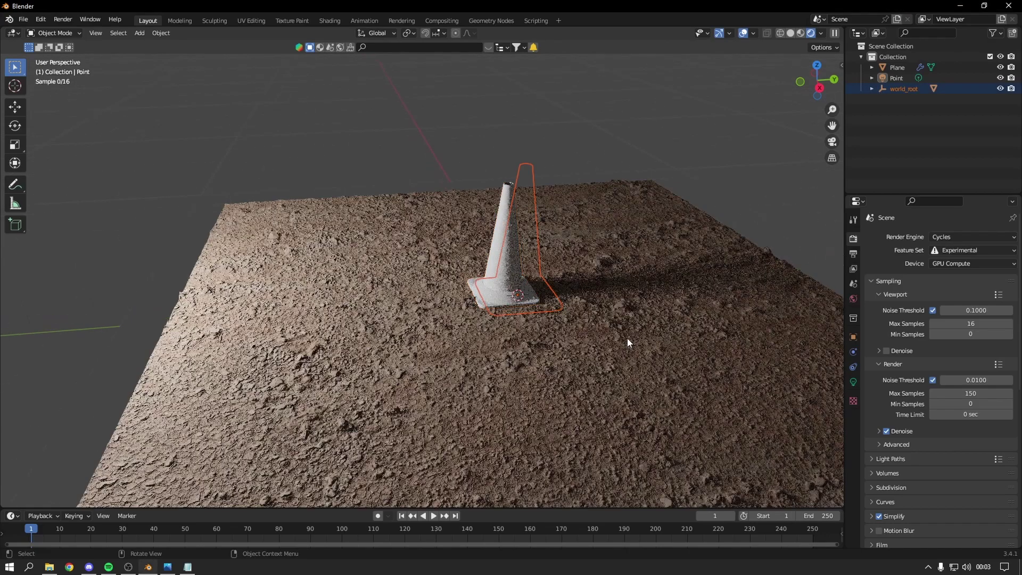
pyautogui.moveTo(627, 337)
pyautogui.mouseDown(button='middle')
pyautogui.moveTo(534, 302)
pyautogui.moveTo(505, 303)
pyautogui.moveTo(516, 318)
pyautogui.moveTo(373, 159)
pyautogui.mouseUp(button='middle')
pyautogui.click(523, 306)
pyautogui.scroll(-2, 509, 311)
pyautogui.press('s')
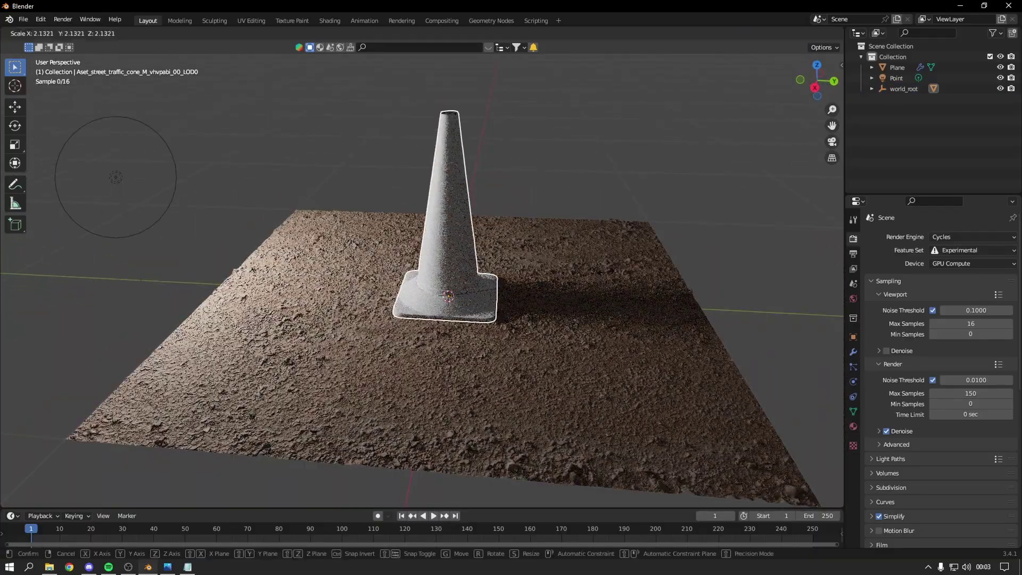
pyautogui.click(338, 58)
# In the Shading workspace, replace the cone's default_material with a new Material.001.
pyautogui.click(327, 22)
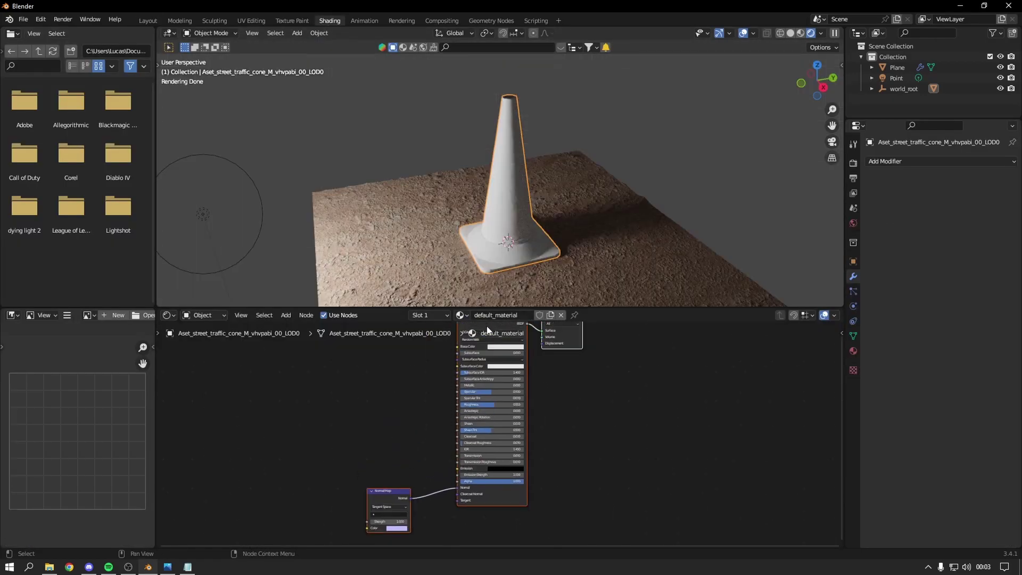
pyautogui.click(560, 314)
pyautogui.click(514, 315)
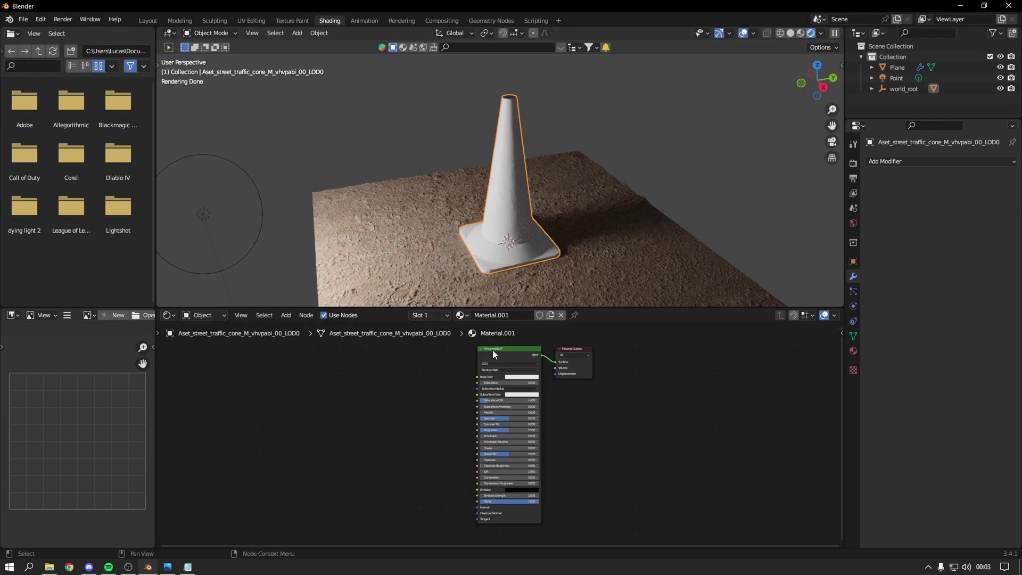
pyautogui.scroll(1, 493, 349)
pyautogui.scroll(1, 501, 346)
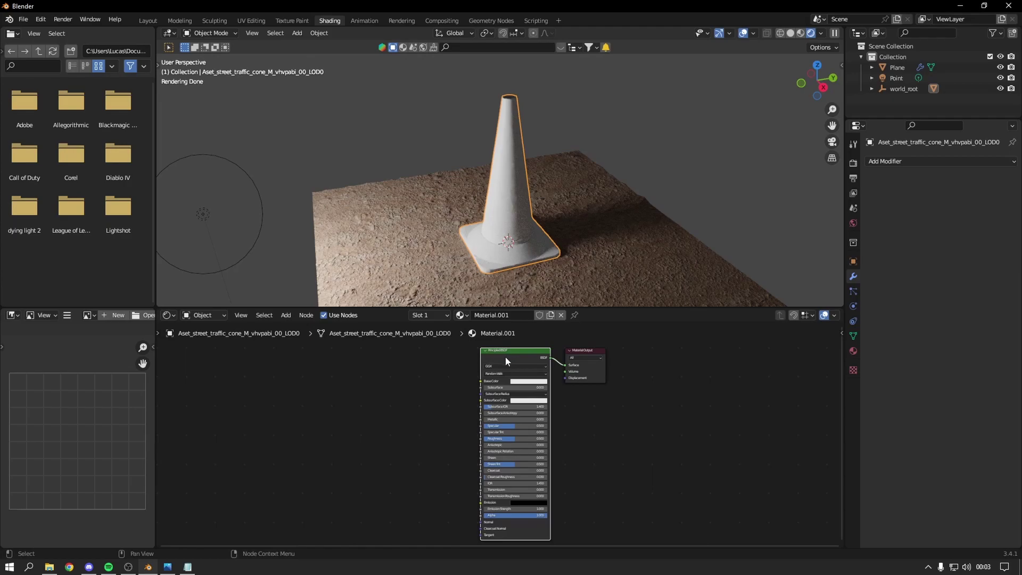
# Build the cone's material from its Roughness, Displacement, Normal LOD0 and Albedo maps via Principled Texture Setup.
pyautogui.hotkey('ctrl', 'shift', 't')
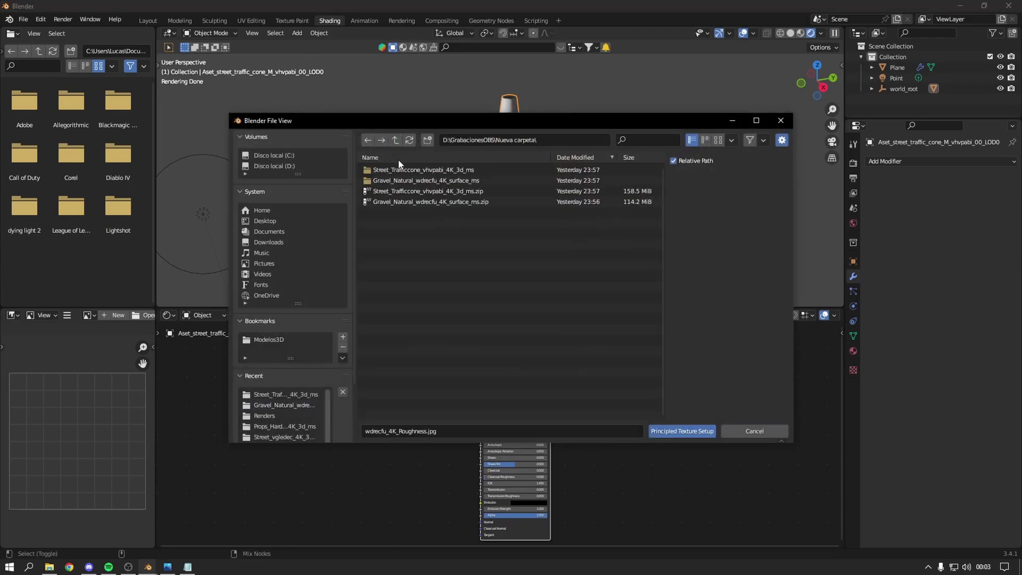
pyautogui.click(404, 169)
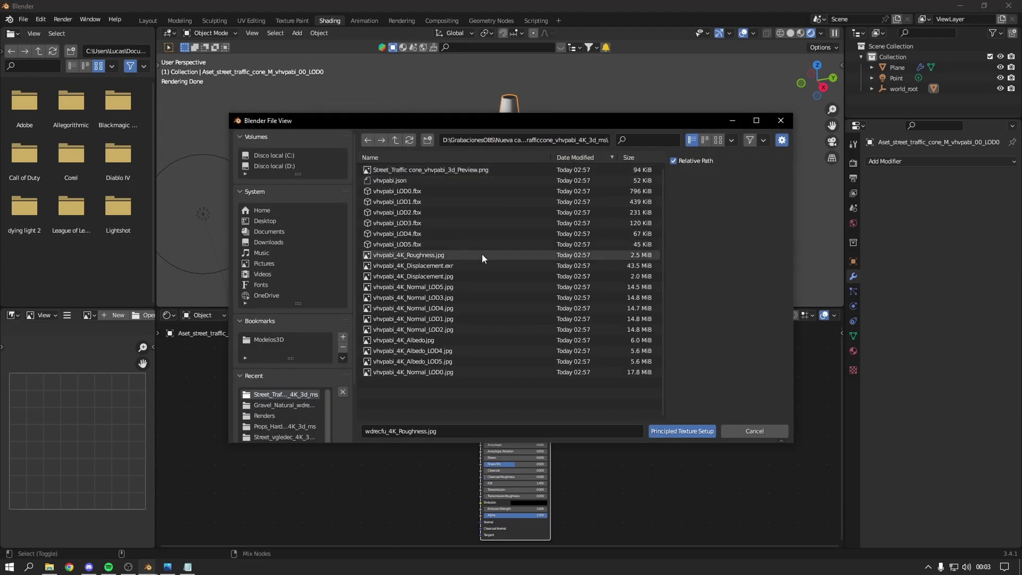
pyautogui.click(409, 254)
pyautogui.keyDown('ctrl'); pyautogui.click(413, 276); pyautogui.keyUp('ctrl')
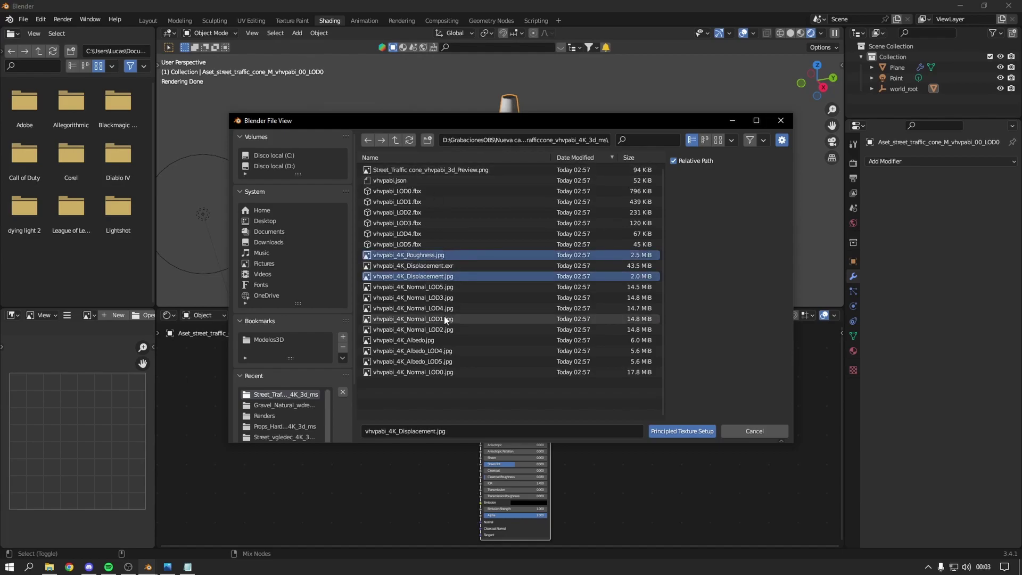
pyautogui.keyDown('ctrl'); pyautogui.click(451, 373); pyautogui.keyUp('ctrl')
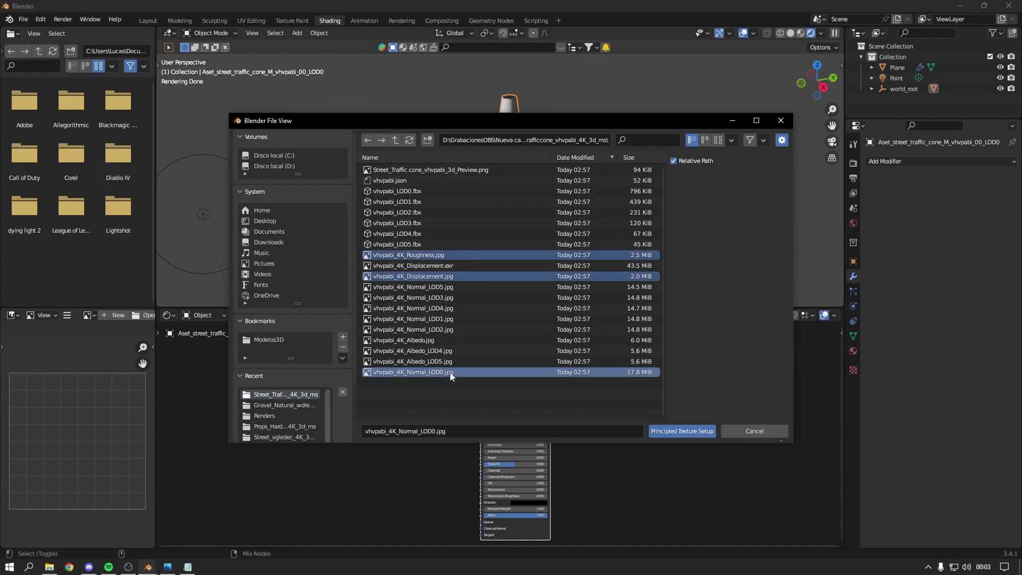
pyautogui.keyDown('ctrl'); pyautogui.click(441, 339); pyautogui.keyUp('ctrl')
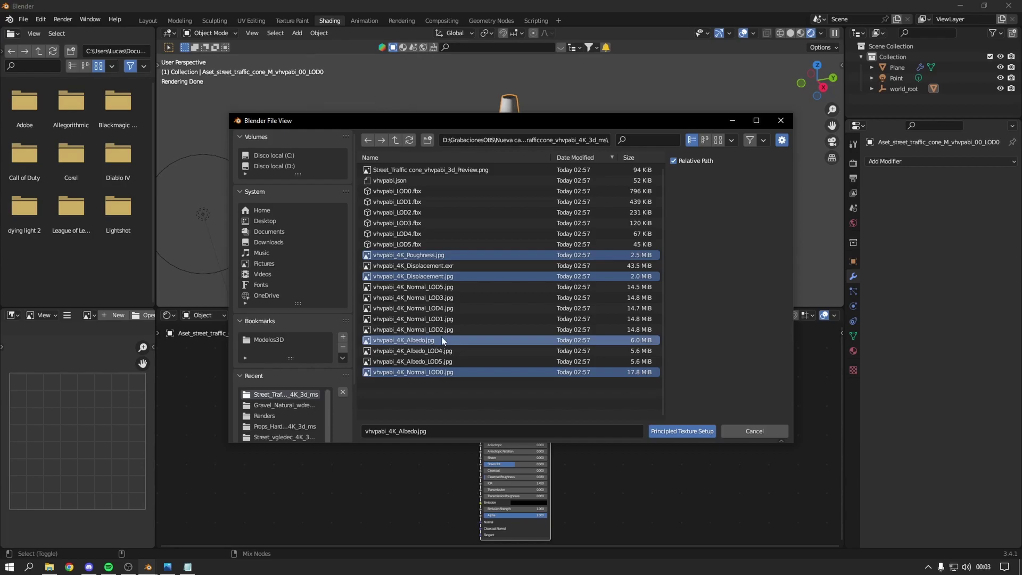
pyautogui.click(686, 431)
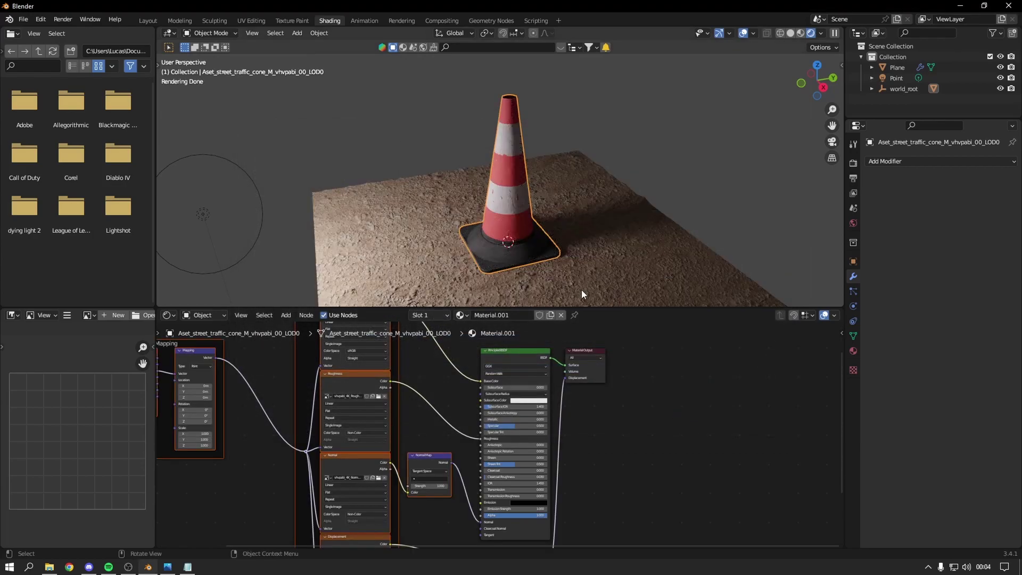
# Zoom in and orbit around the cone to inspect its textured white band.
pyautogui.scroll(2, 561, 273)
pyautogui.scroll(2, 538, 215)
pyautogui.scroll(2, 514, 239)
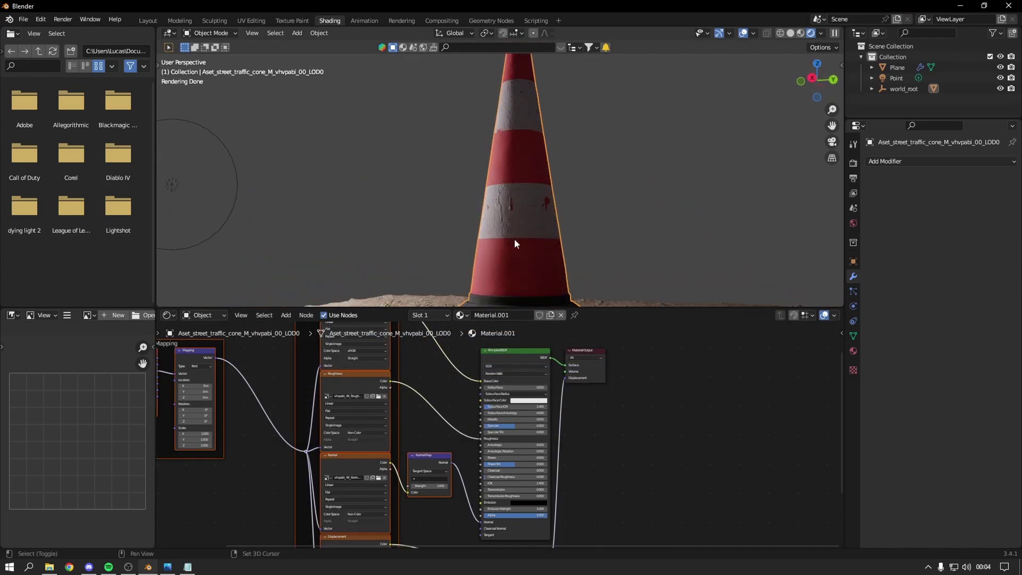
pyautogui.scroll(3, 497, 202)
pyautogui.moveTo(503, 209); pyautogui.dragTo(575, 222, button='middle')
pyautogui.scroll(3, 575, 222)
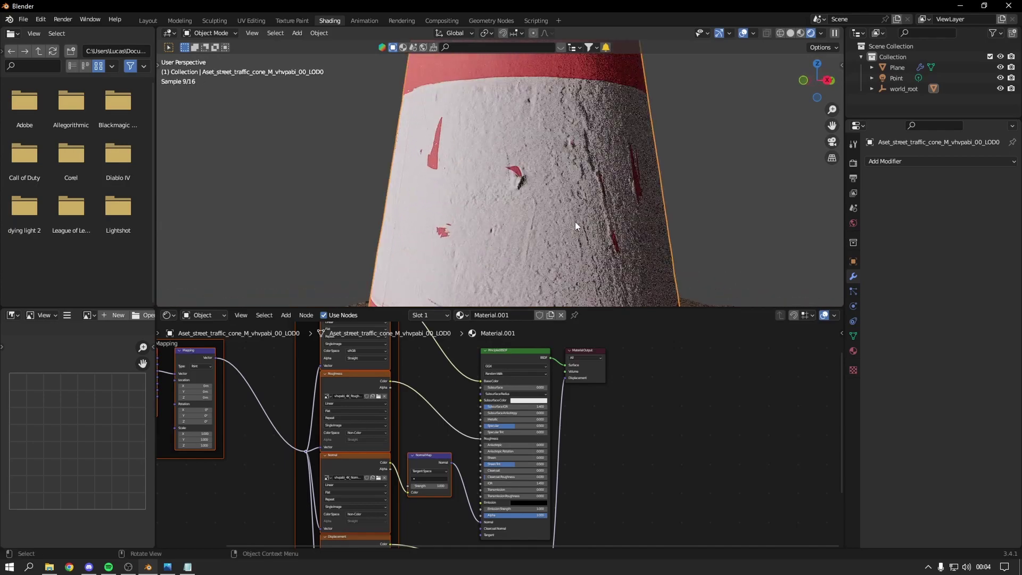
pyautogui.scroll(2, 529, 180)
pyautogui.scroll(-5, 525, 181)
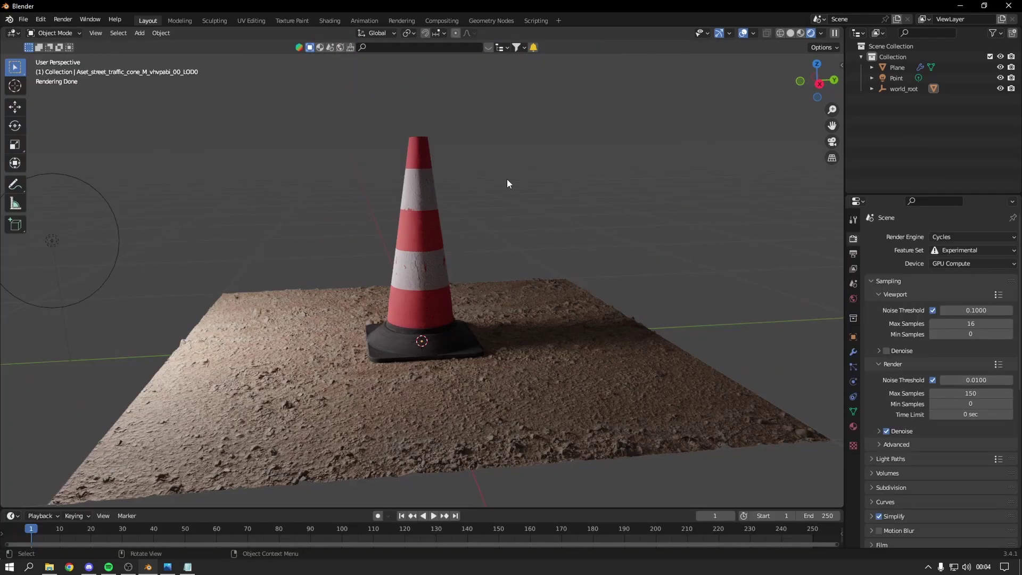
pyautogui.moveTo(507, 179)
pyautogui.mouseDown(button='middle')
pyautogui.moveTo(535, 221)
pyautogui.moveTo(474, 220)
pyautogui.mouseUp(button='middle')
# Orbit around the cone and ground plane from top-down and low angles.
pyautogui.click(460, 338)
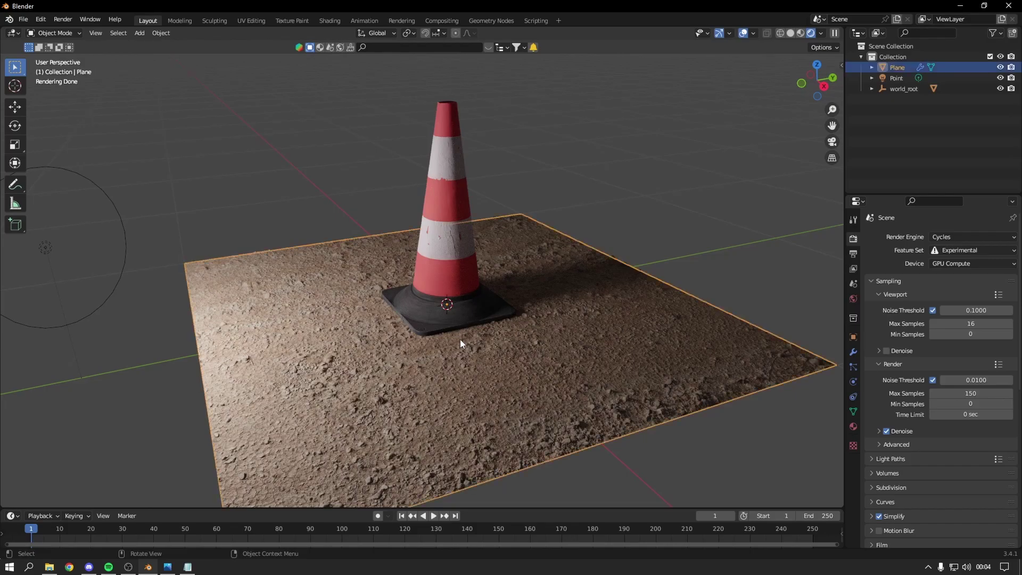
pyautogui.moveTo(460, 340); pyautogui.dragTo(536, 270, button='middle')
pyautogui.scroll(5, 582, 274)
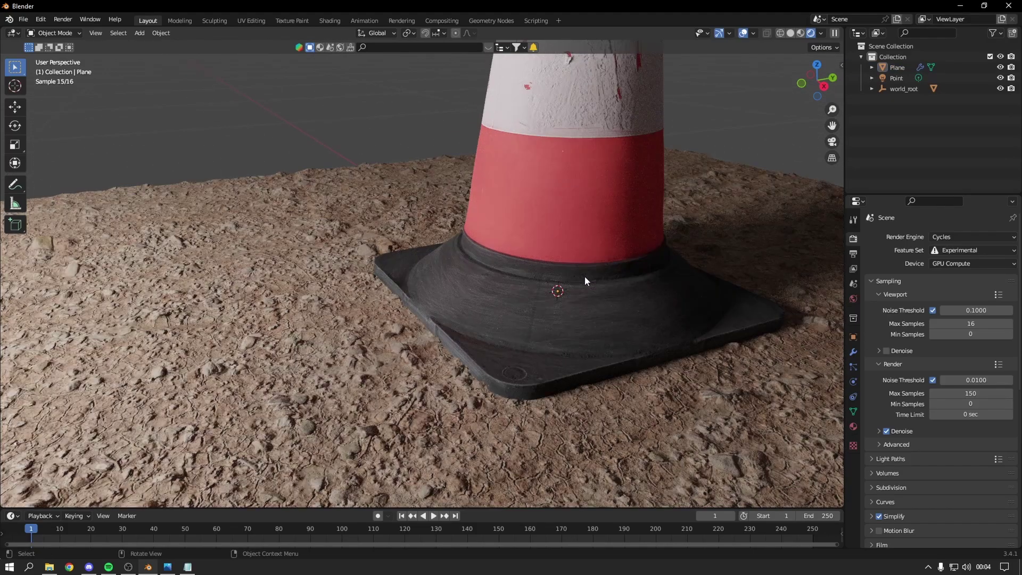
pyautogui.scroll(-7, 479, 341)
pyautogui.moveTo(502, 343); pyautogui.dragTo(462, 392, button='middle')
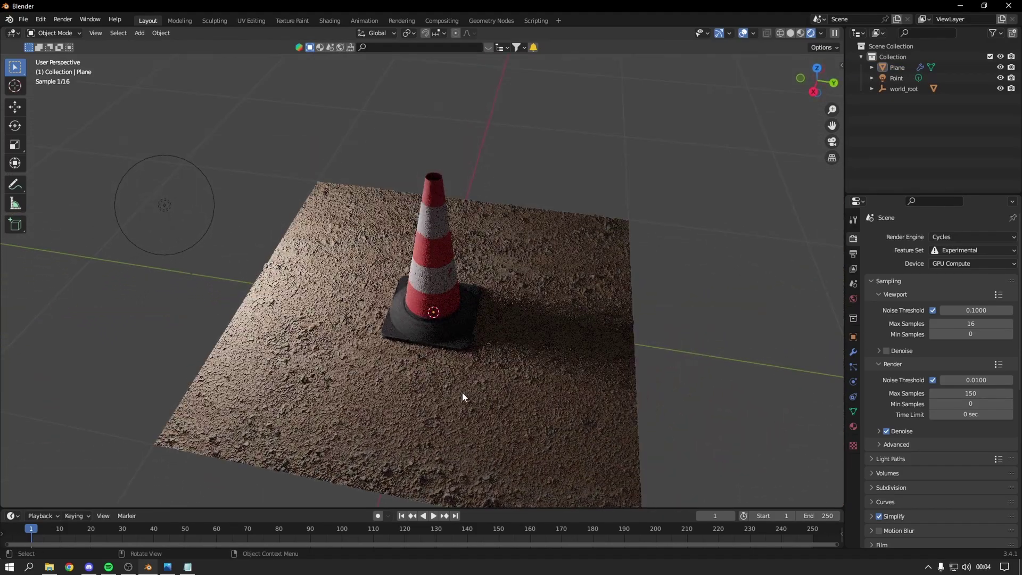
pyautogui.click(446, 303)
pyautogui.moveTo(445, 310)
pyautogui.mouseDown(button='middle')
pyautogui.moveTo(498, 312)
pyautogui.moveTo(468, 298)
pyautogui.moveTo(433, 309)
pyautogui.mouseUp(button='middle')
pyautogui.scroll(3, 436, 290)
pyautogui.click(427, 287)
# Check the Quixel Megascans asset page in the browser, then return to Blender.
pyautogui.click(69, 567)
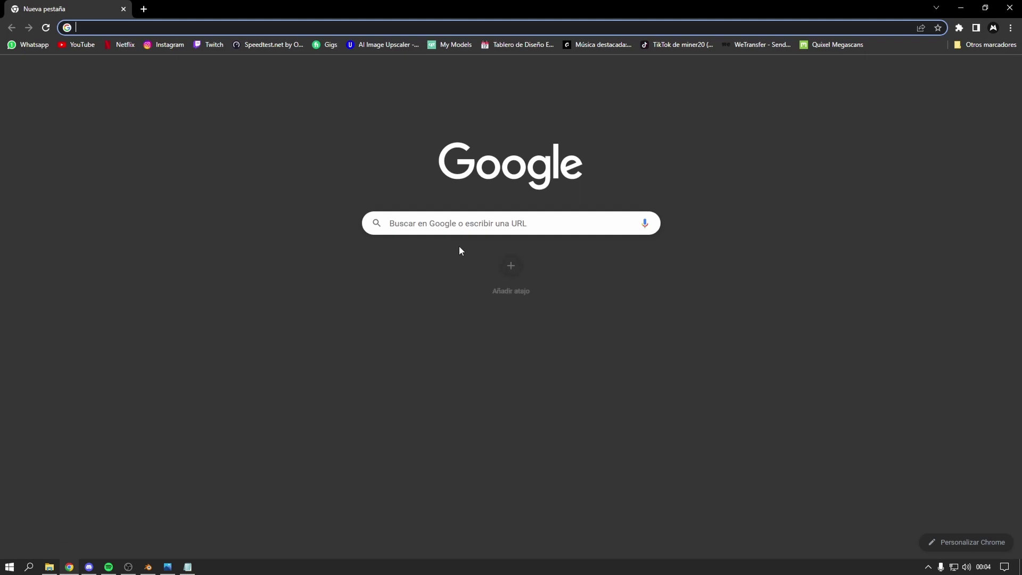
pyautogui.click(809, 45)
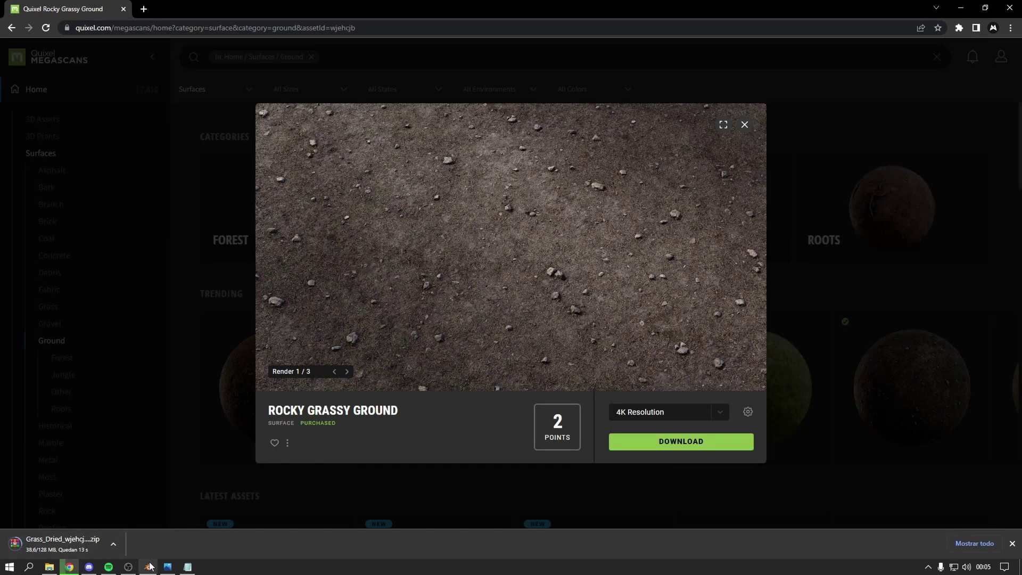
pyautogui.click(148, 567)
# Orbit around the ground and cone and select the ground plane.
pyautogui.click(478, 89)
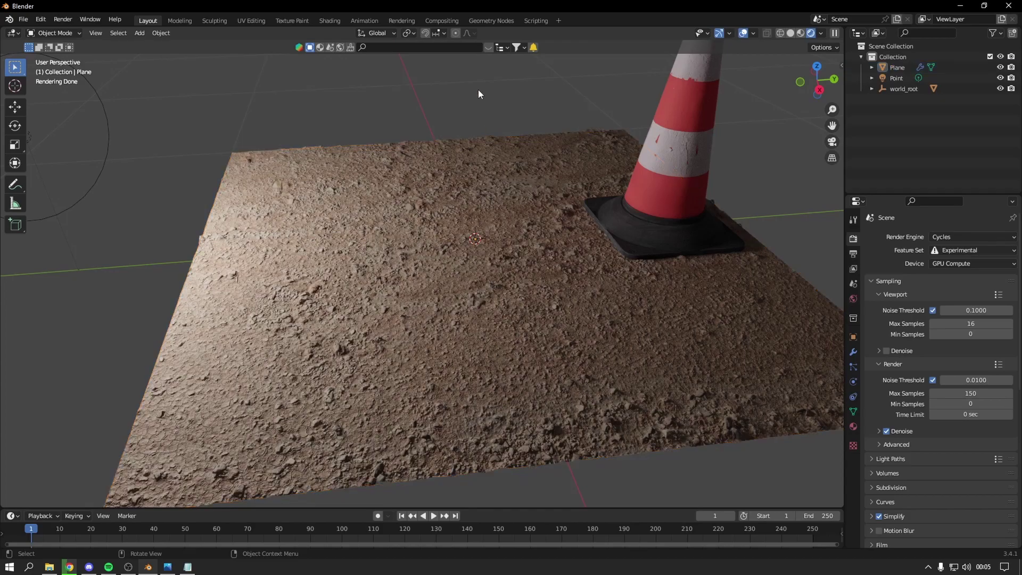
pyautogui.moveTo(477, 90)
pyautogui.mouseDown(button='middle')
pyautogui.moveTo(497, 132)
pyautogui.moveTo(452, 120)
pyautogui.moveTo(444, 132)
pyautogui.mouseUp(button='middle')
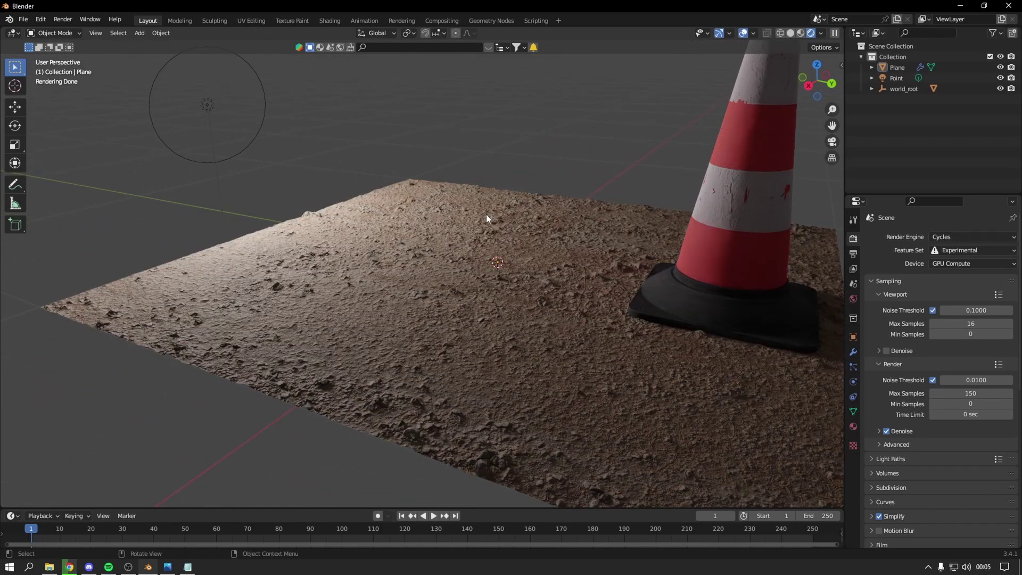
pyautogui.moveTo(486, 215)
pyautogui.mouseDown(button='middle')
pyautogui.moveTo(426, 219)
pyautogui.moveTo(433, 192)
pyautogui.moveTo(527, 191)
pyautogui.moveTo(520, 186)
pyautogui.moveTo(503, 234)
pyautogui.moveTo(494, 170)
pyautogui.moveTo(497, 213)
pyautogui.mouseUp(button='middle')
pyautogui.click(519, 191)
# In Shading, frame the plane's node tree and move its texture nodes down.
pyautogui.click(330, 20)
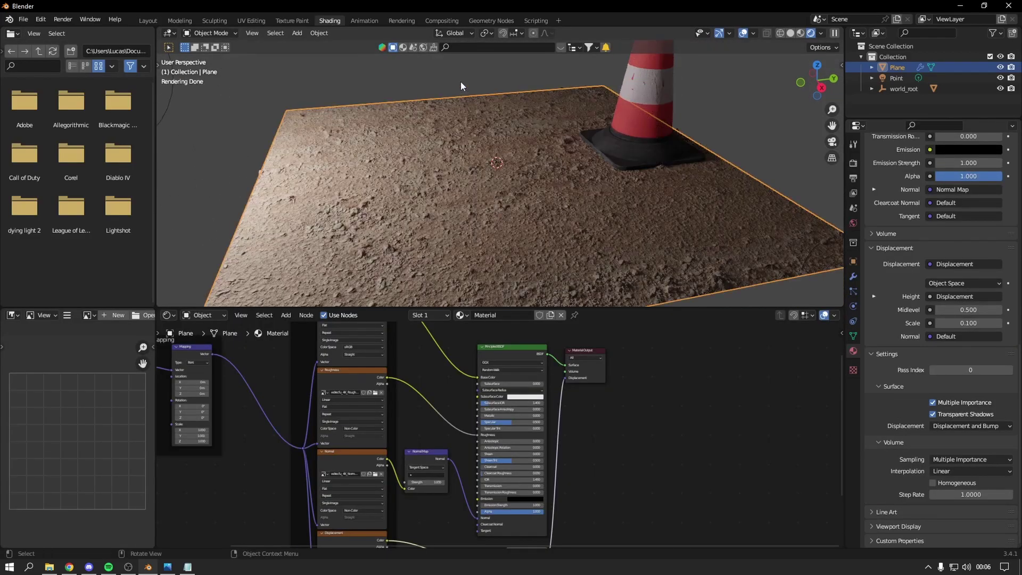
pyautogui.press('Home')
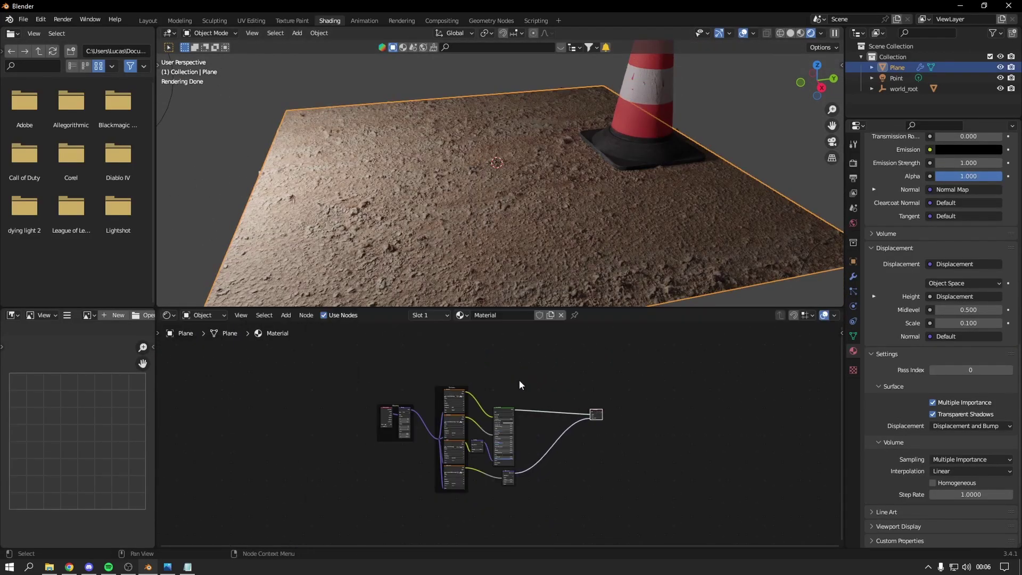
pyautogui.moveTo(516, 370); pyautogui.dragTo(337, 469)
pyautogui.scroll(2, 477, 378)
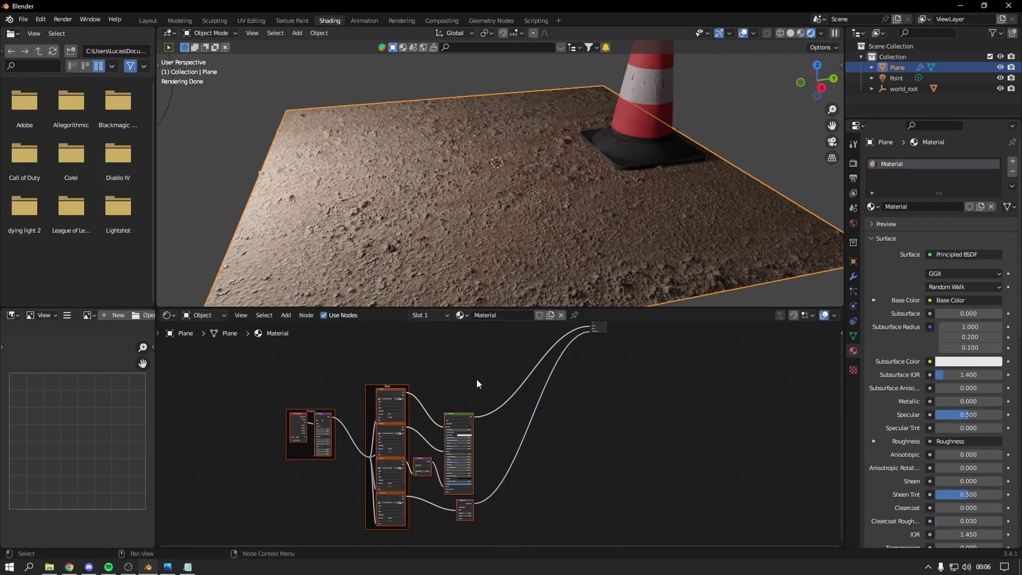
pyautogui.moveTo(459, 414); pyautogui.dragTo(481, 467, button='middle')
pyautogui.scroll(2, 480, 421)
# Add a new Principled BSDF node above the plane's existing nodes.
pyautogui.scroll(1, 458, 369)
pyautogui.hotkey('shift', 'a')
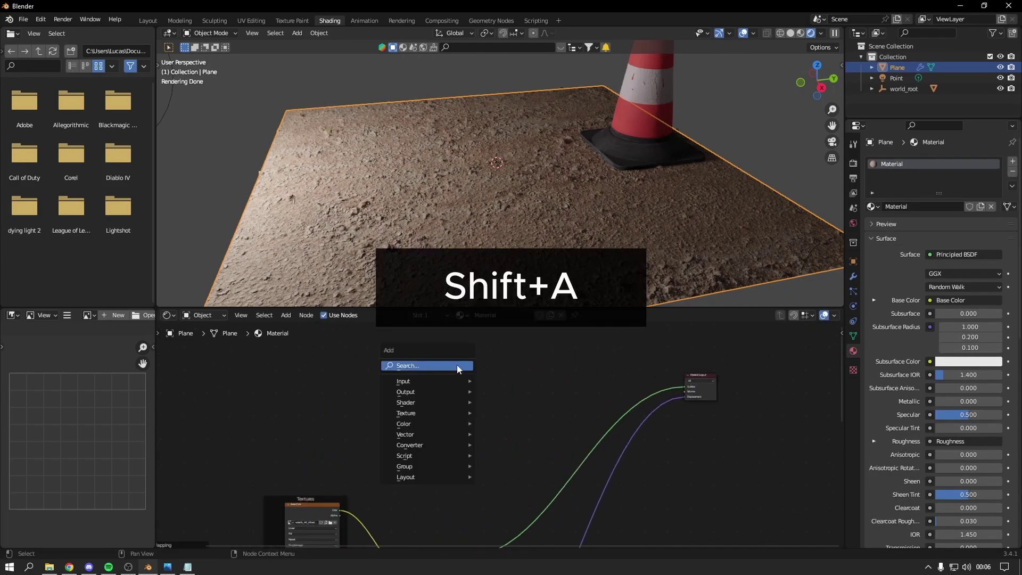
pyautogui.click(457, 366)
pyautogui.write('pr')
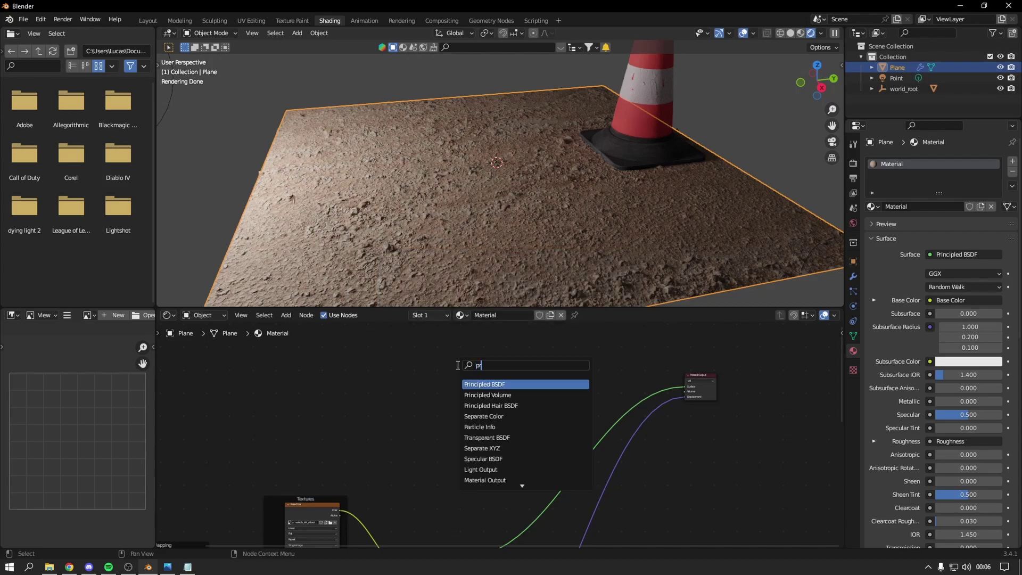
pyautogui.write('inc')
pyautogui.press('Return')
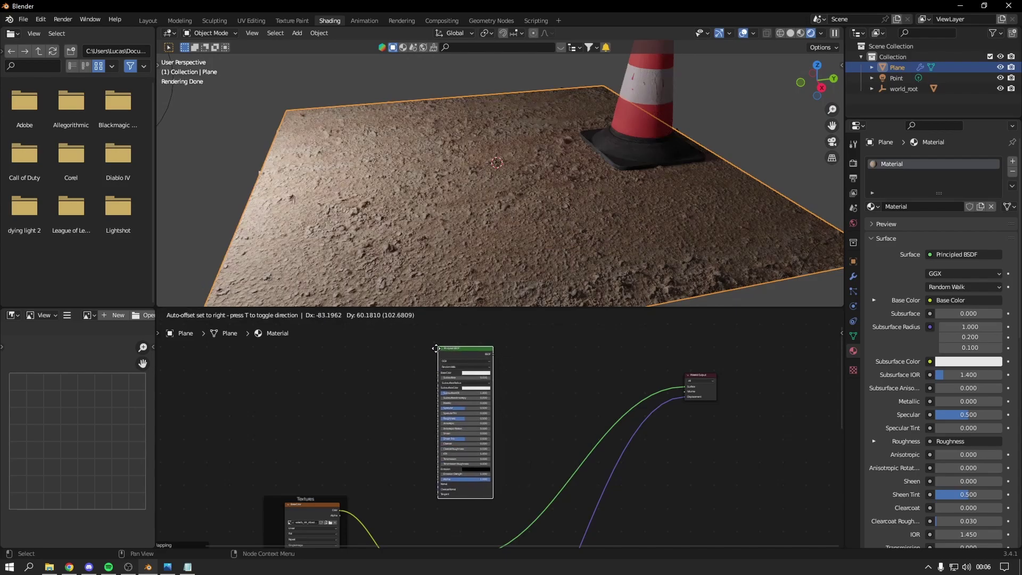
pyautogui.click(456, 329)
pyautogui.moveTo(453, 337); pyautogui.dragTo(470, 343, button='middle')
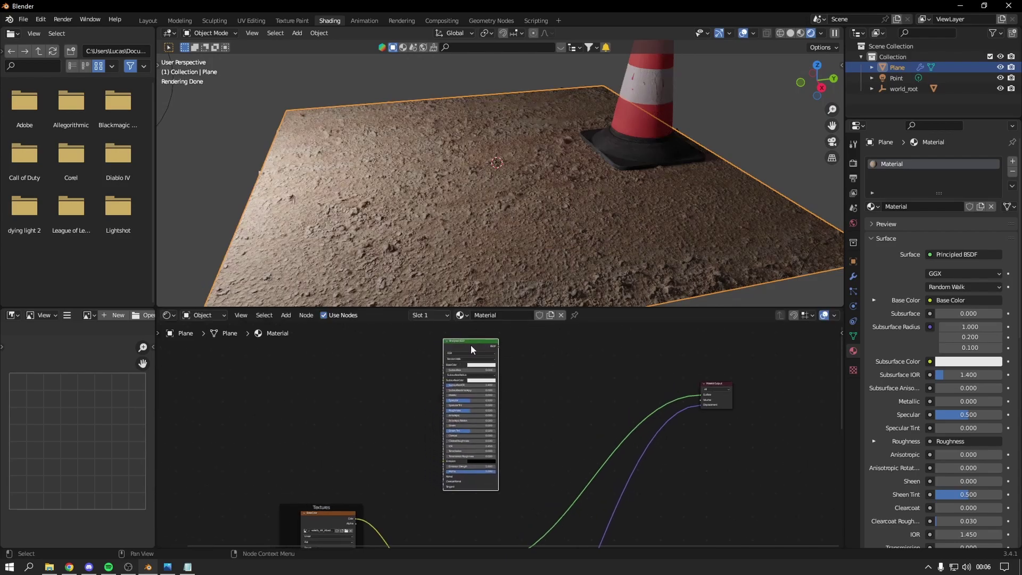
# Wire the new shader to the Grass_Dried_wjehcjb normal, displacement and albedo maps via Principled Texture Setup.
pyautogui.hotkey('ctrl', 'shift', 't')
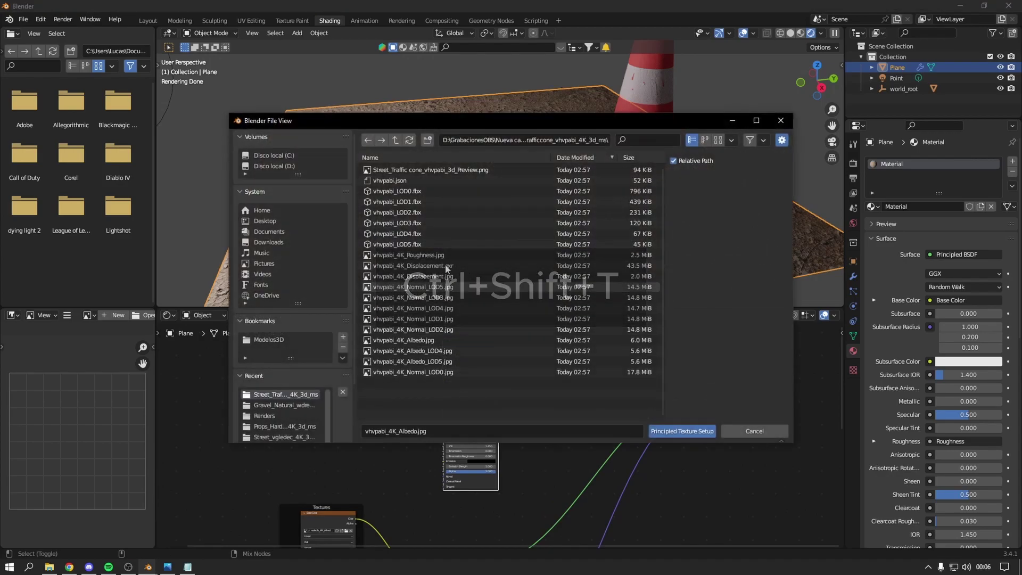
pyautogui.click(395, 140)
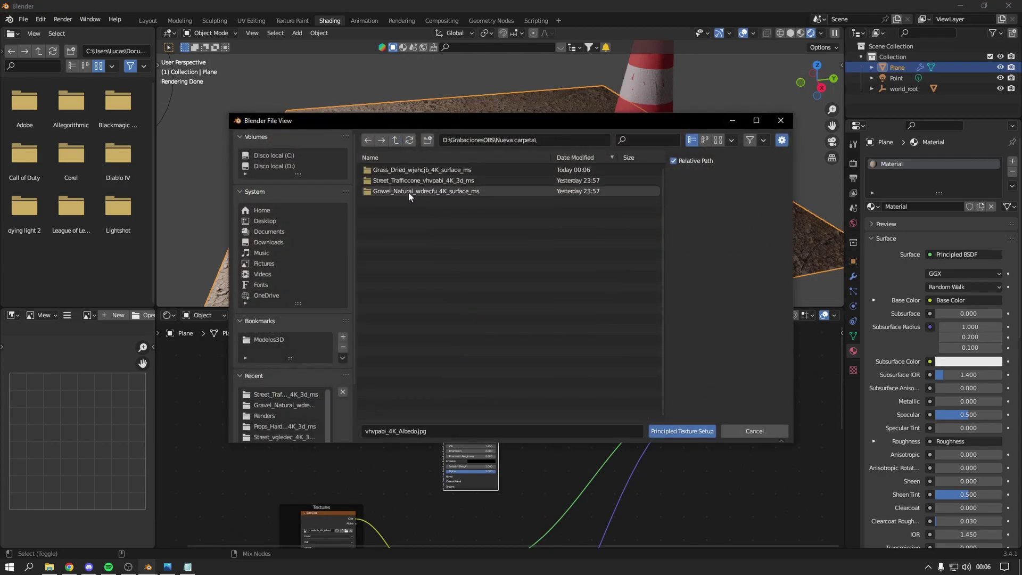
pyautogui.doubleClick(408, 169)
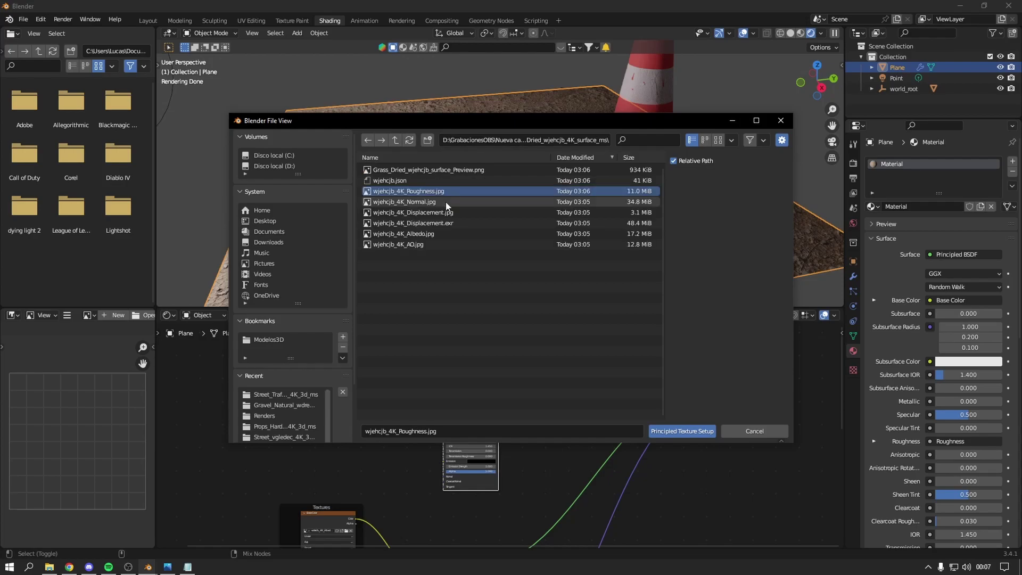
pyautogui.click(407, 190)
pyautogui.keyDown('ctrl'); pyautogui.click(449, 213); pyautogui.keyUp('ctrl')
pyautogui.keyDown('ctrl'); pyautogui.click(446, 233); pyautogui.keyUp('ctrl')
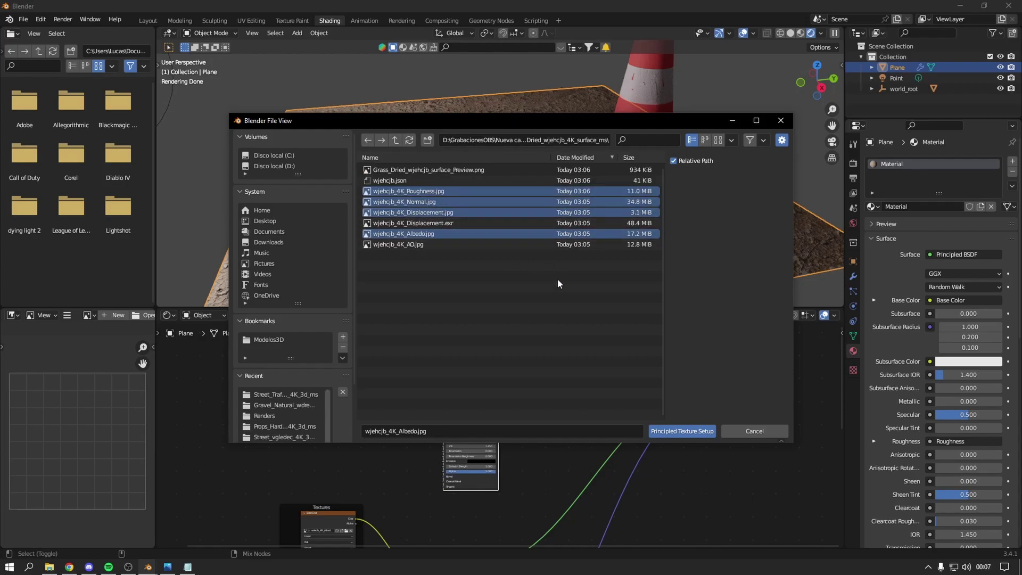
pyautogui.click(674, 430)
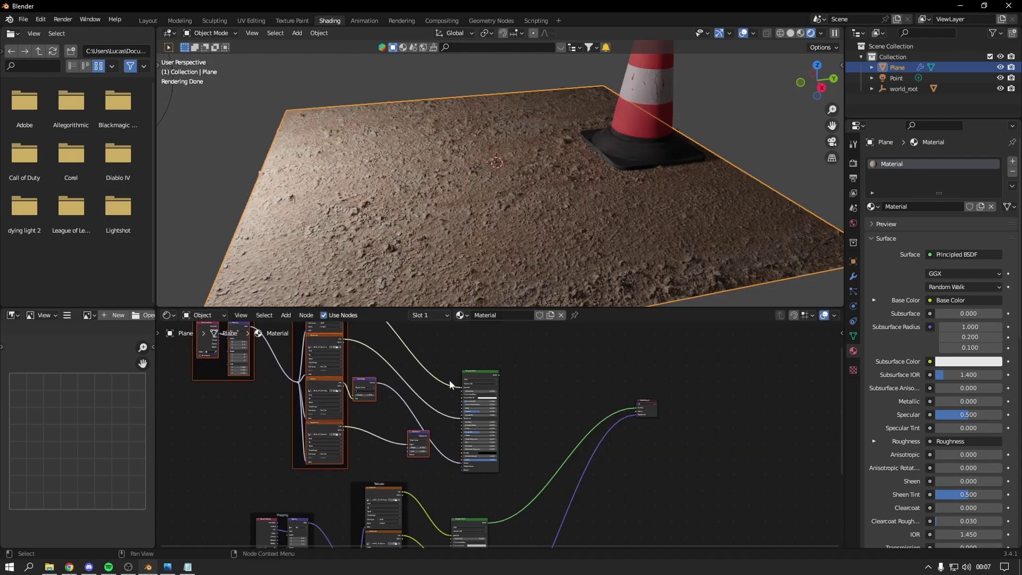
# Position the grass shader nodes and add a Mix Shader near the output.
pyautogui.moveTo(484, 375)
pyautogui.mouseDown()
pyautogui.moveTo(473, 419)
pyautogui.moveTo(484, 367)
pyautogui.mouseUp()
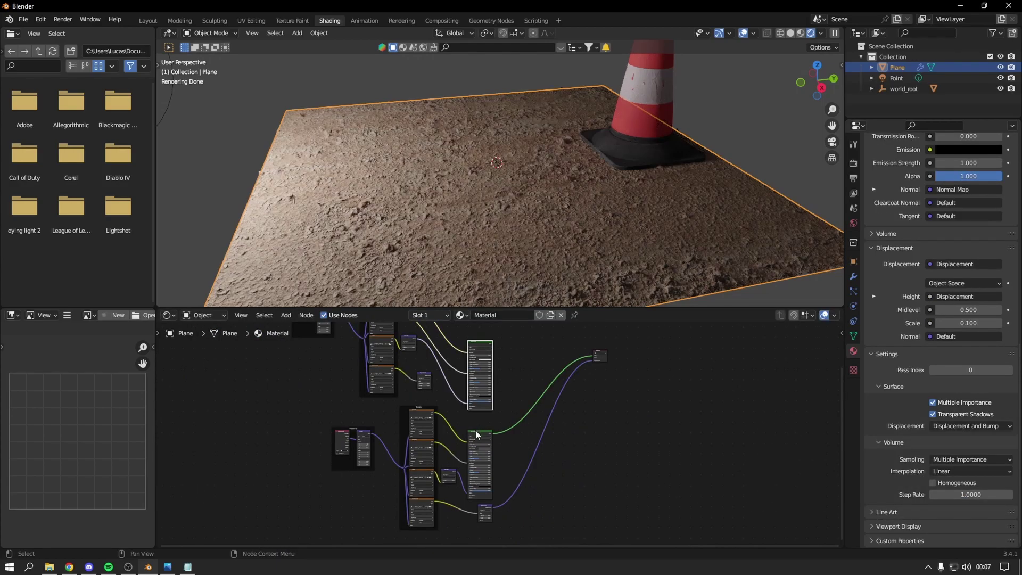
pyautogui.scroll(3, 601, 349)
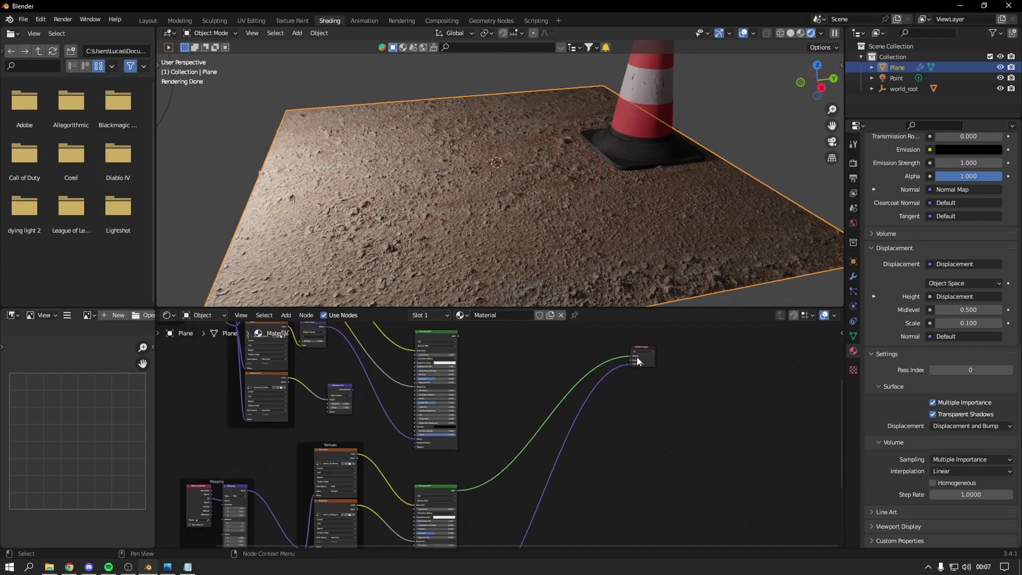
pyautogui.scroll(2, 543, 360)
pyautogui.hotkey('shift', 'a')
pyautogui.click(496, 384)
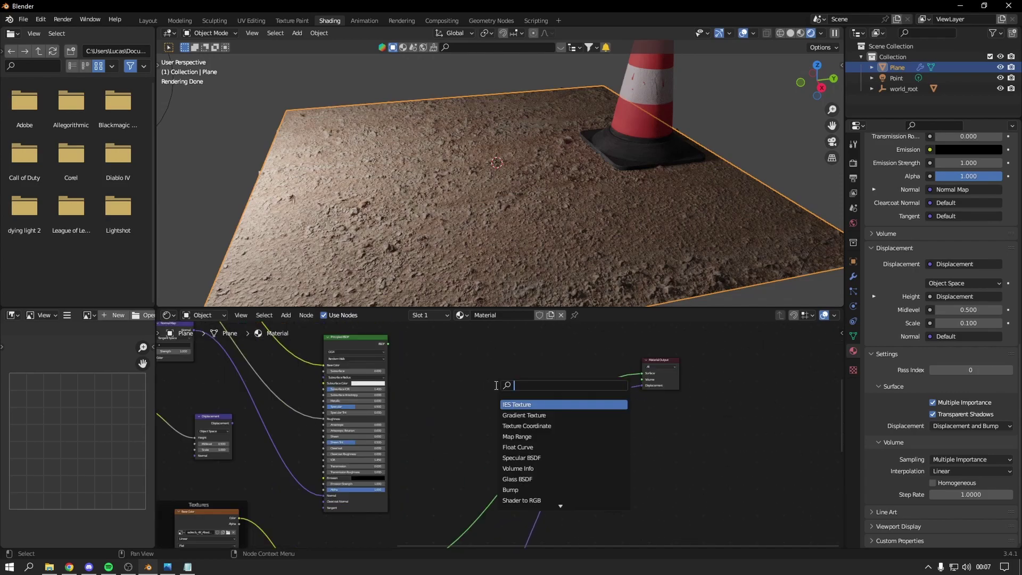
pyautogui.write('mix')
pyautogui.click(517, 415)
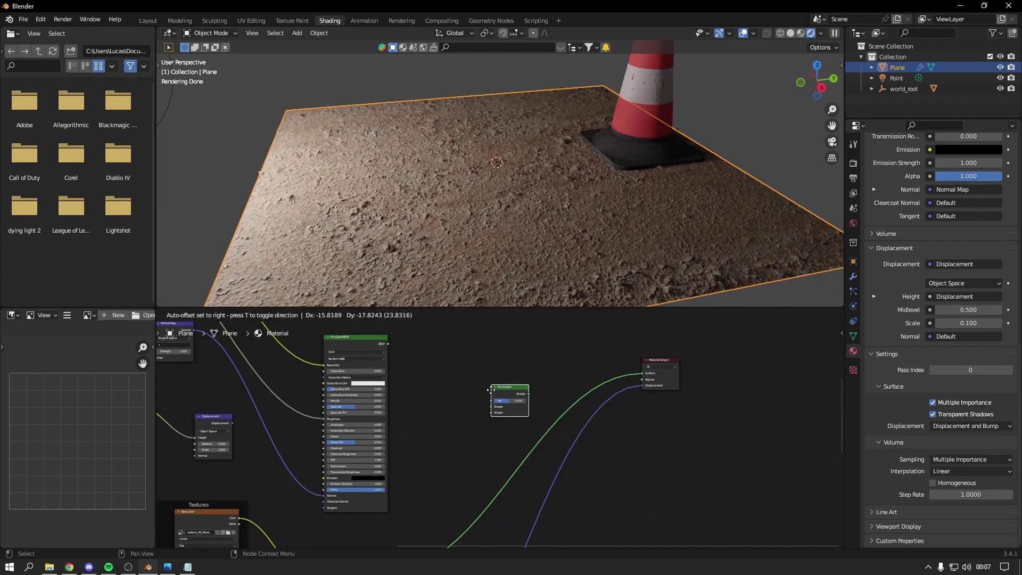
pyautogui.rightClick(522, 421)
# Connect both Principled BSDFs into the Mix Shader and its output to Material Output Surface.
pyautogui.scroll(-1, 526, 346)
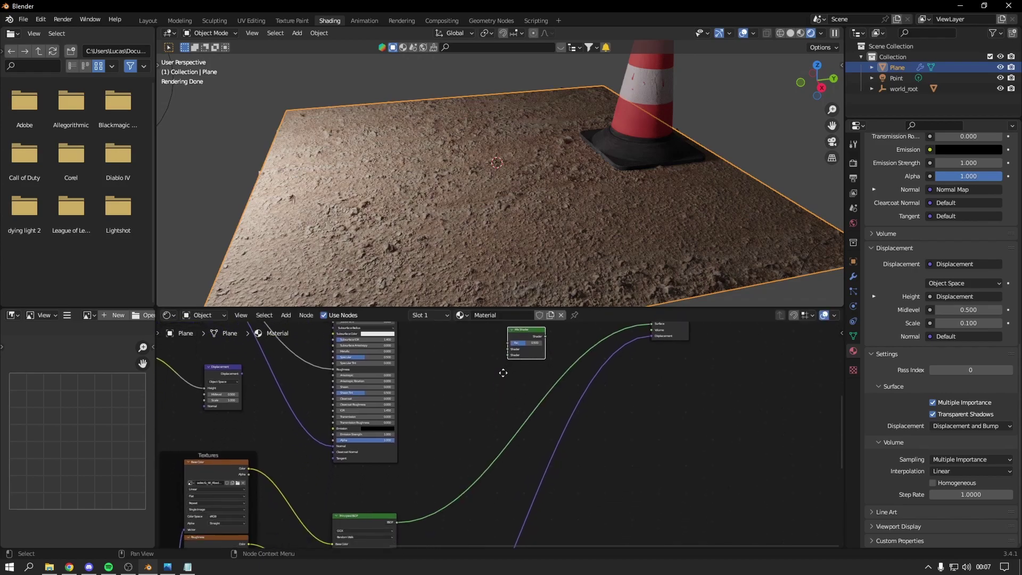
pyautogui.scroll(-1, 526, 346)
pyautogui.moveTo(421, 337); pyautogui.dragTo(501, 377)
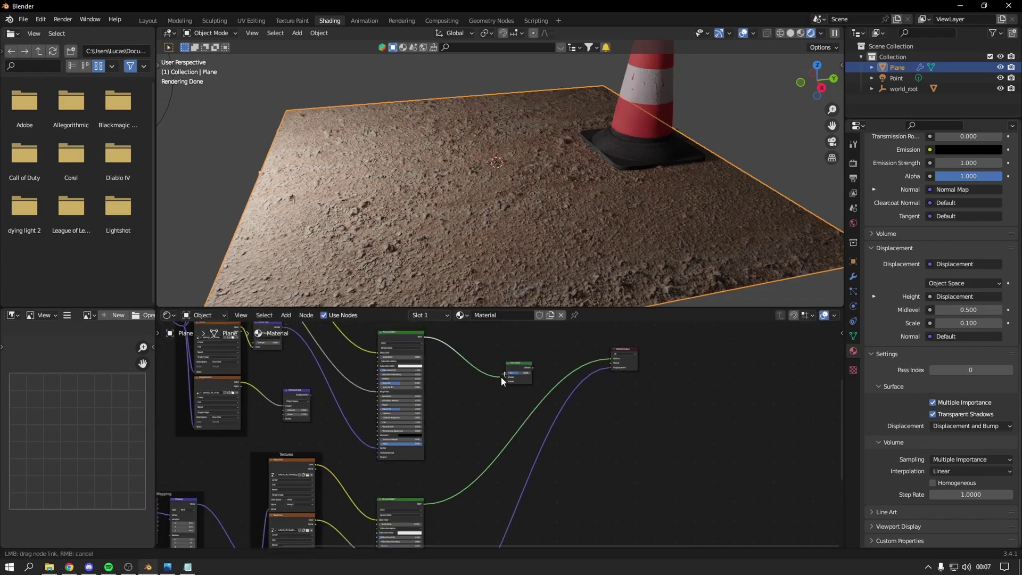
pyautogui.moveTo(424, 503); pyautogui.dragTo(505, 381)
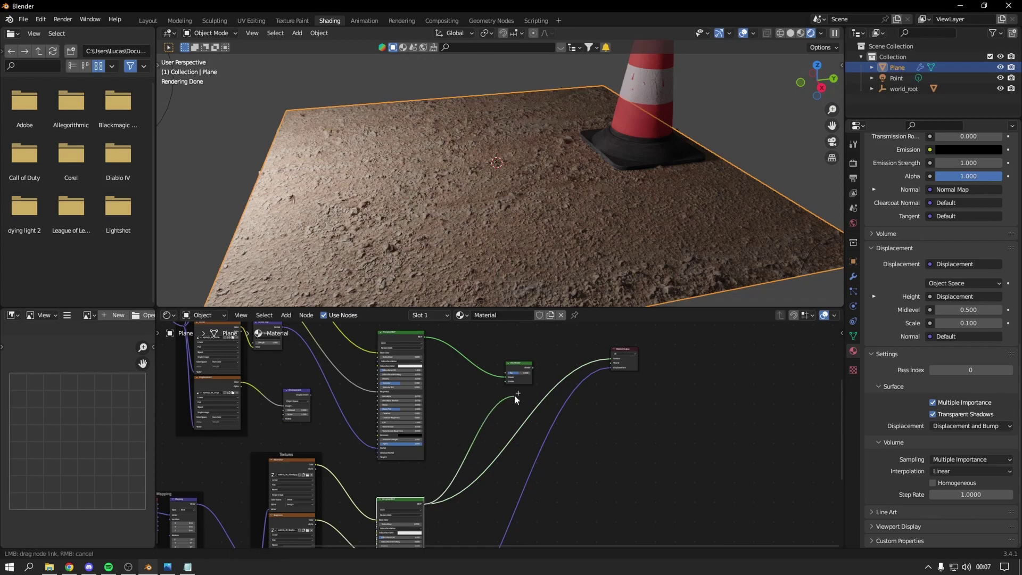
pyautogui.scroll(1, 532, 369)
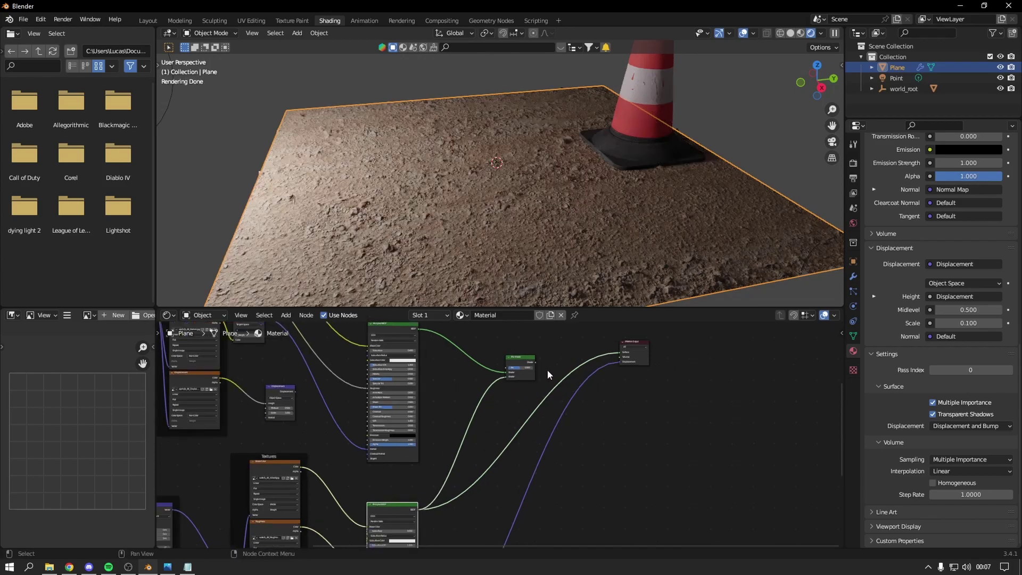
pyautogui.scroll(2, 547, 369)
pyautogui.scroll(1, 474, 448)
pyautogui.moveTo(471, 407); pyautogui.dragTo(616, 389)
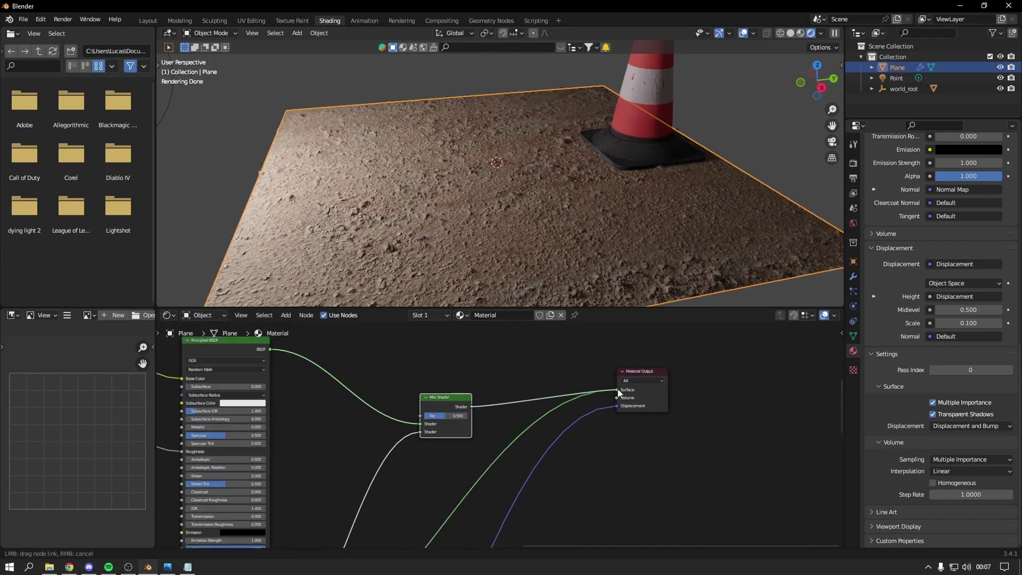
pyautogui.scroll(2, 480, 384)
pyautogui.scroll(2, 519, 254)
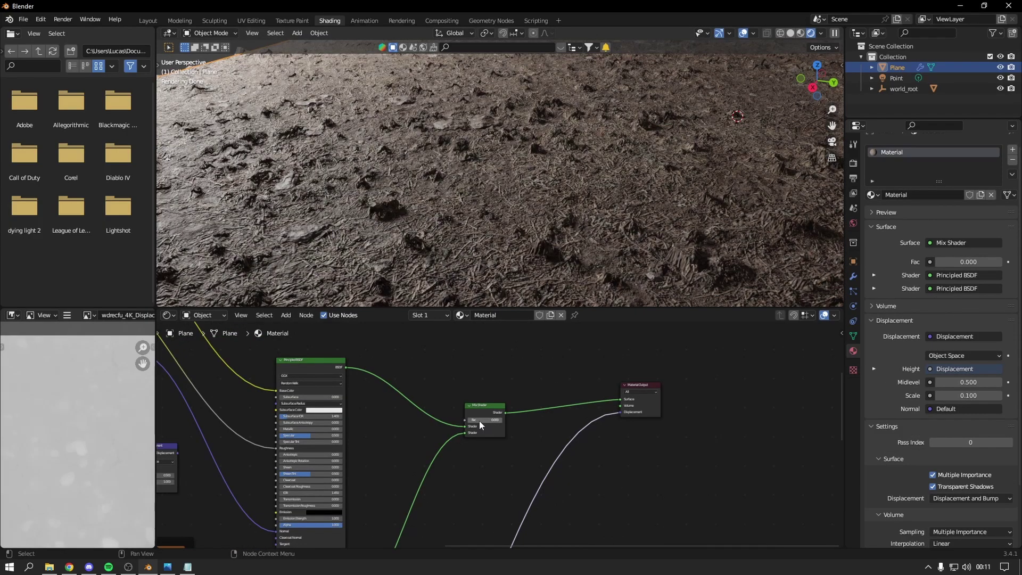
# Compare the ground with the Mix Shader Fac at 1 and at 0, orbiting to inspect.
pyautogui.moveTo(478, 421); pyautogui.dragTo(510, 421)
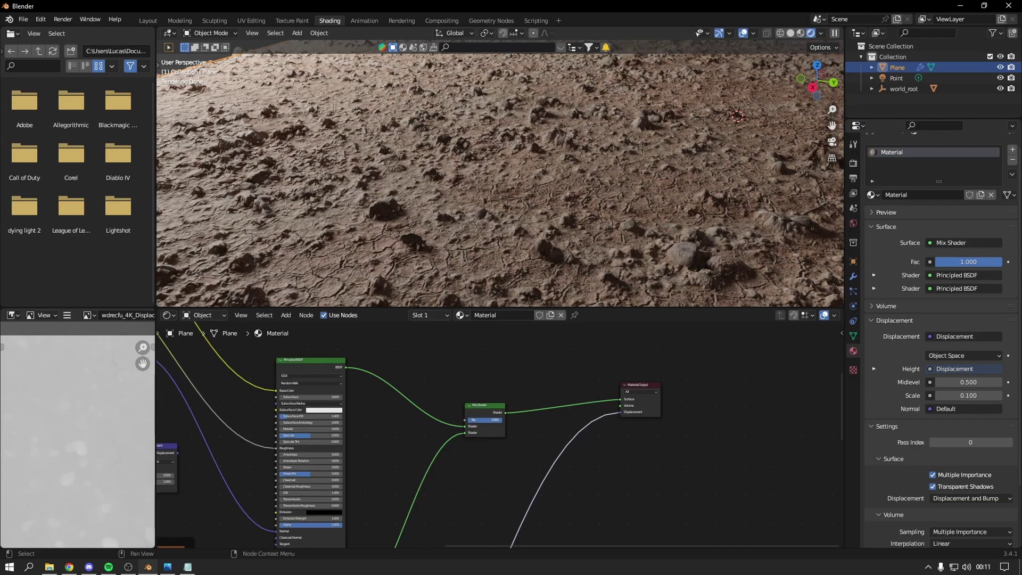
pyautogui.moveTo(968, 261); pyautogui.dragTo(936, 262)
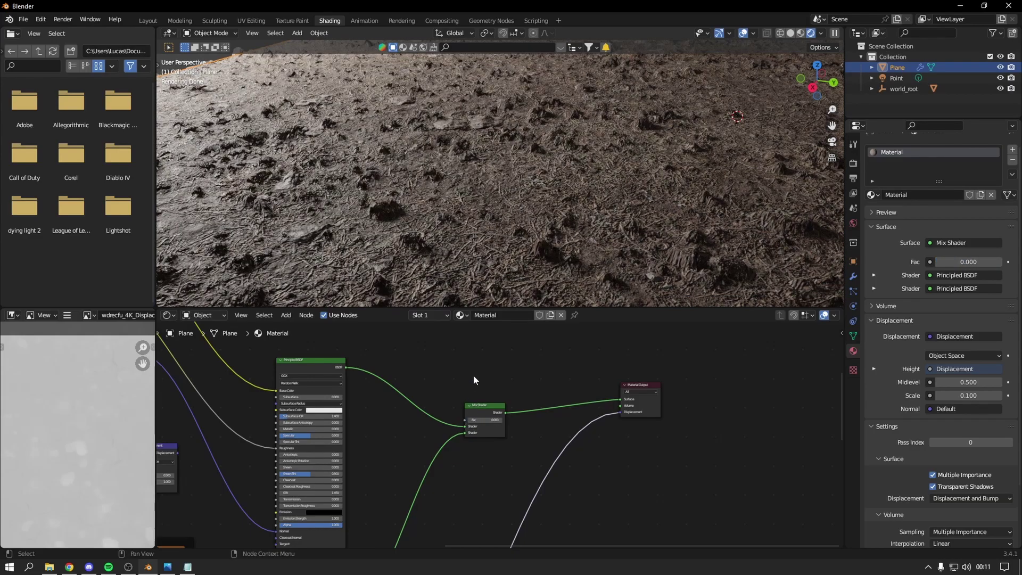
pyautogui.moveTo(532, 273); pyautogui.dragTo(510, 316, button='middle')
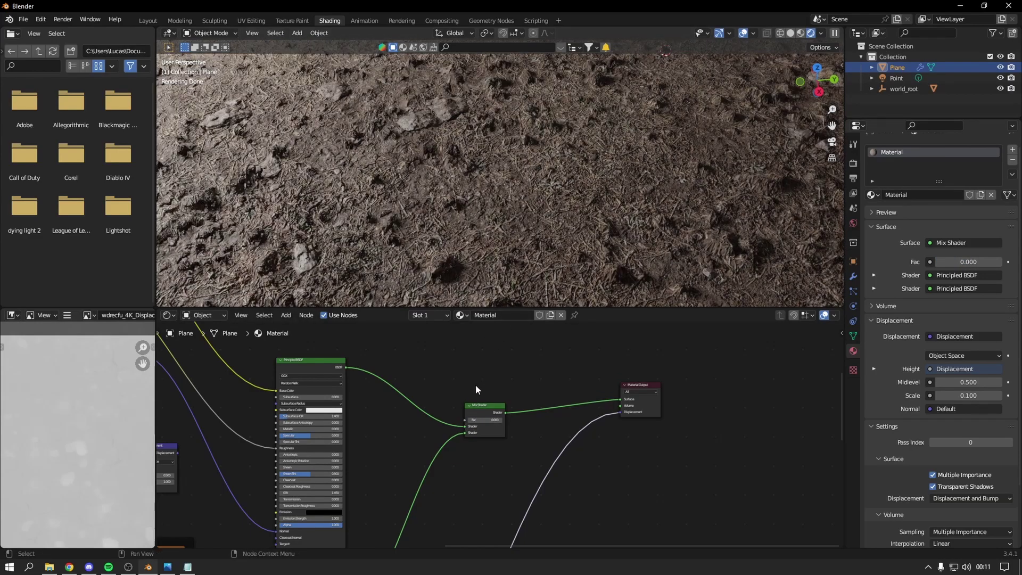
pyautogui.moveTo(479, 420); pyautogui.dragTo(522, 419)
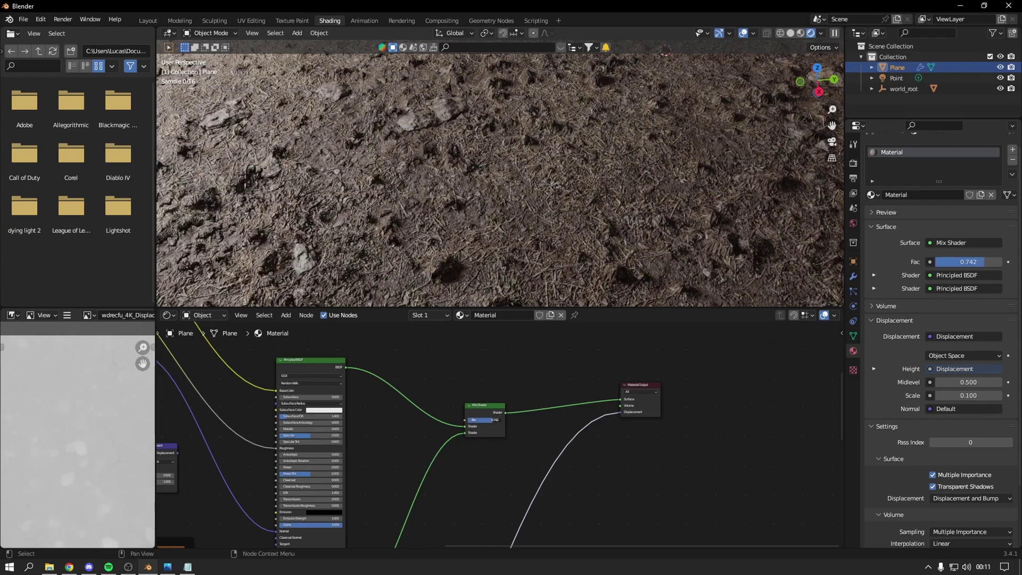
pyautogui.scroll(-2, 459, 420)
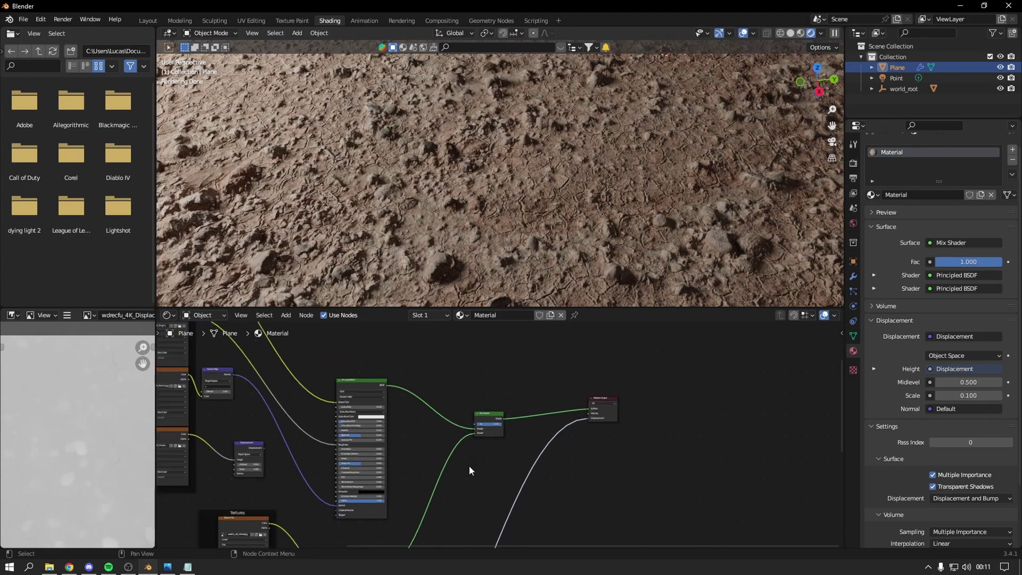
pyautogui.scroll(-5, 432, 201)
pyautogui.scroll(3, 427, 208)
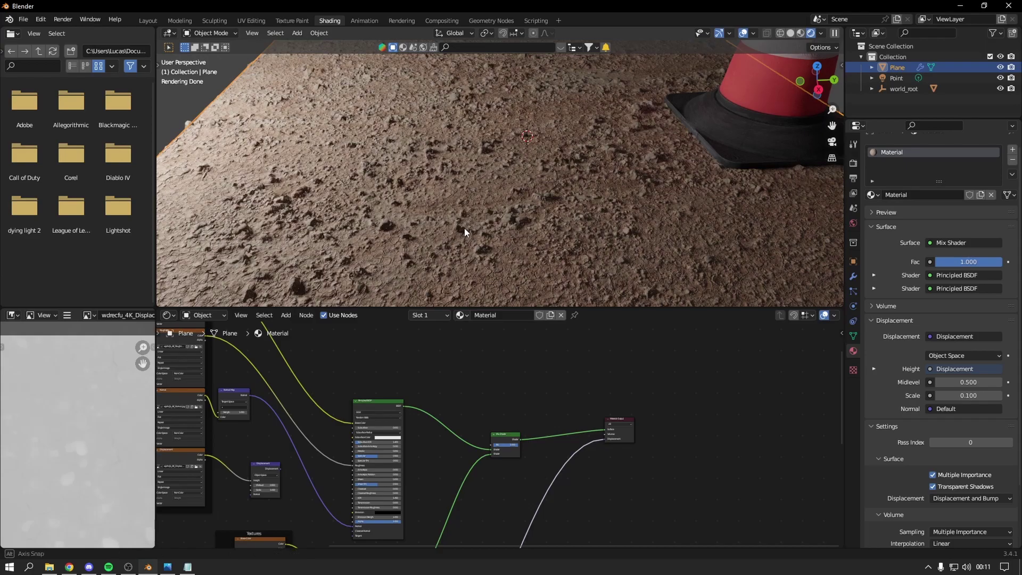
# Settle the Mix Shader factor at about 0.483 and bring up the Texture node list.
pyautogui.moveTo(464, 228); pyautogui.dragTo(388, 207, button='middle')
pyautogui.scroll(-1, 501, 422)
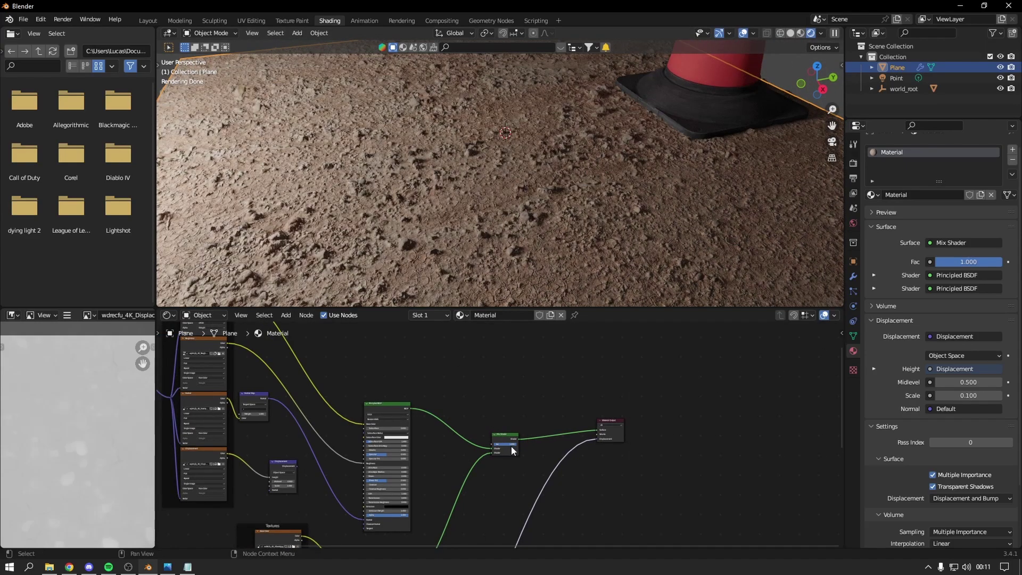
pyautogui.moveTo(511, 445)
pyautogui.mouseDown()
pyautogui.moveTo(479, 445)
pyautogui.moveTo(503, 444)
pyautogui.mouseUp()
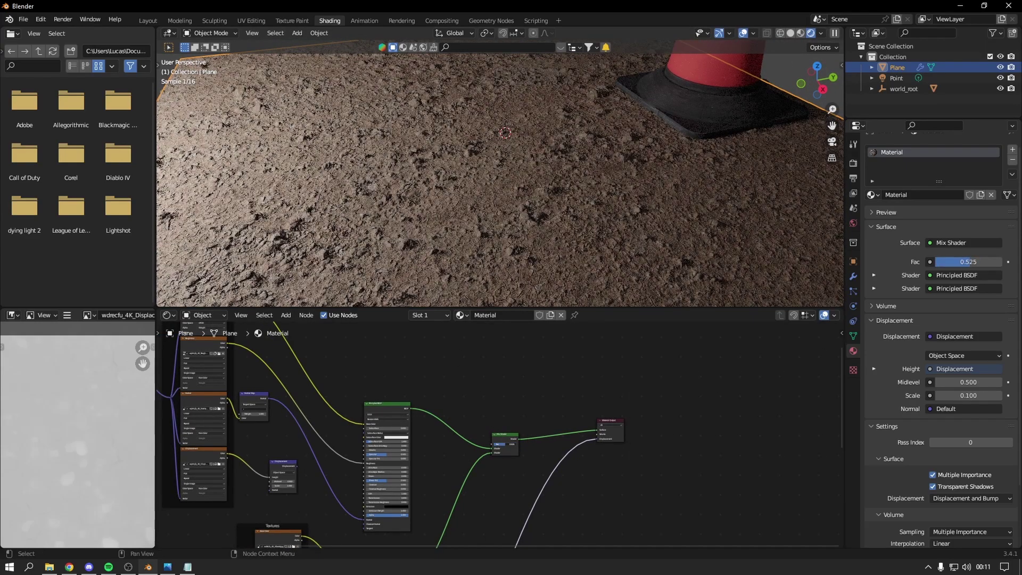
pyautogui.scroll(3, 494, 446)
pyautogui.keyDown('shift'); pyautogui.scroll(1, 476, 448); pyautogui.keyUp('shift')
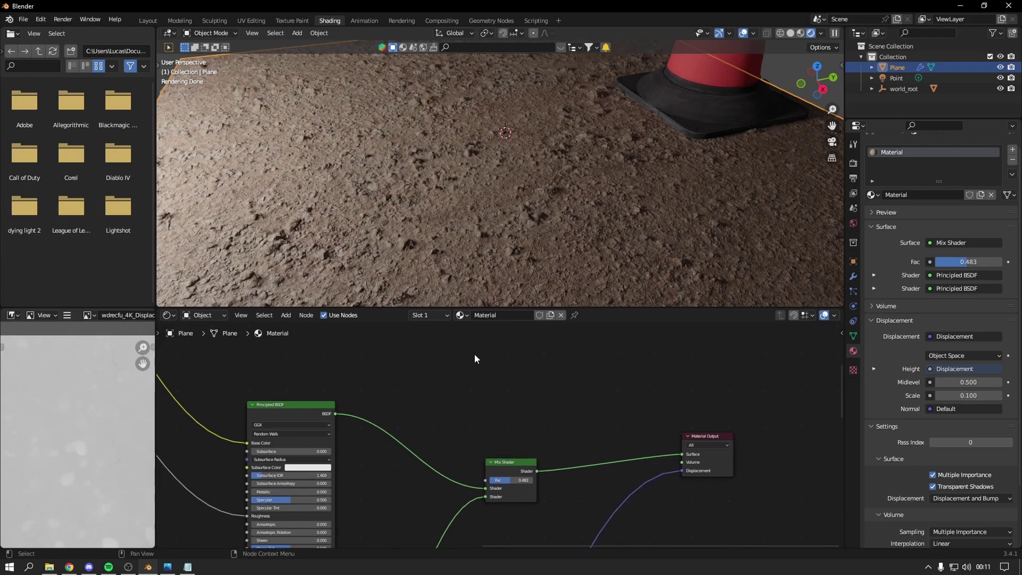
pyautogui.hotkey('shift', 'a')
pyautogui.moveTo(423, 401)
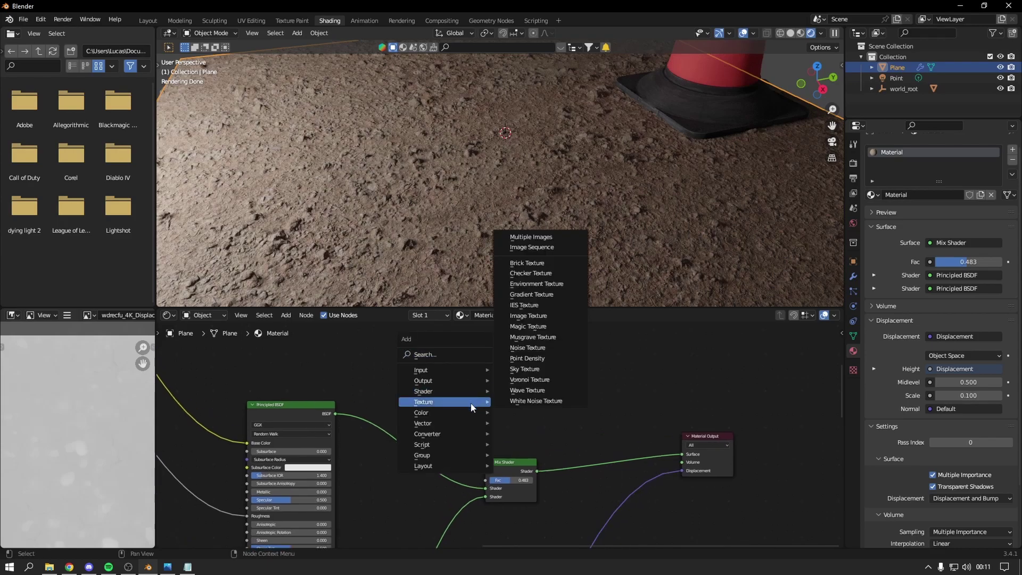
# Drive the Mix Shader Fac with a Noise Texture (Scale 6.8, Detail 15), previewed on the plane.
pyautogui.click(540, 352)
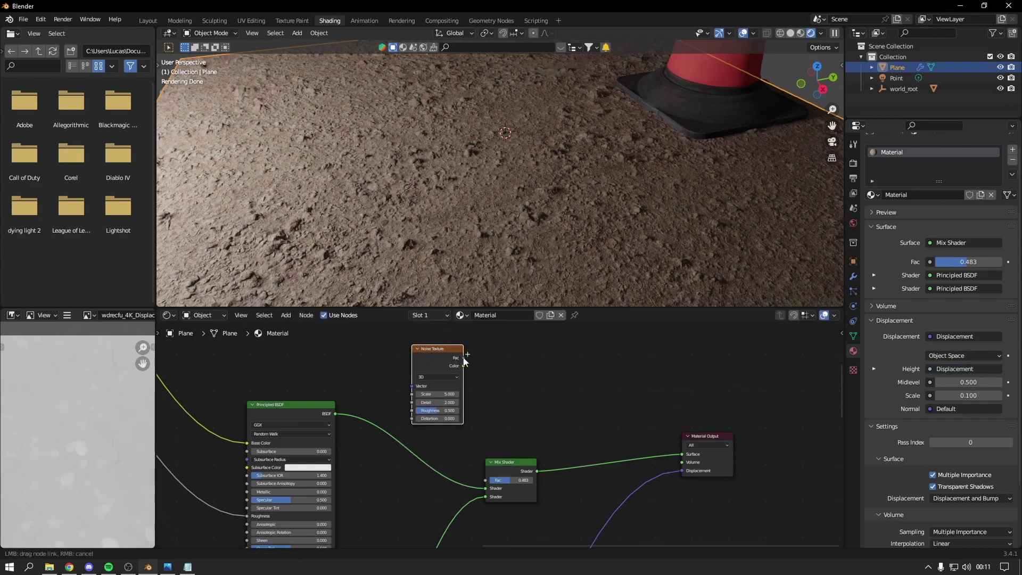
pyautogui.moveTo(469, 357); pyautogui.dragTo(483, 478)
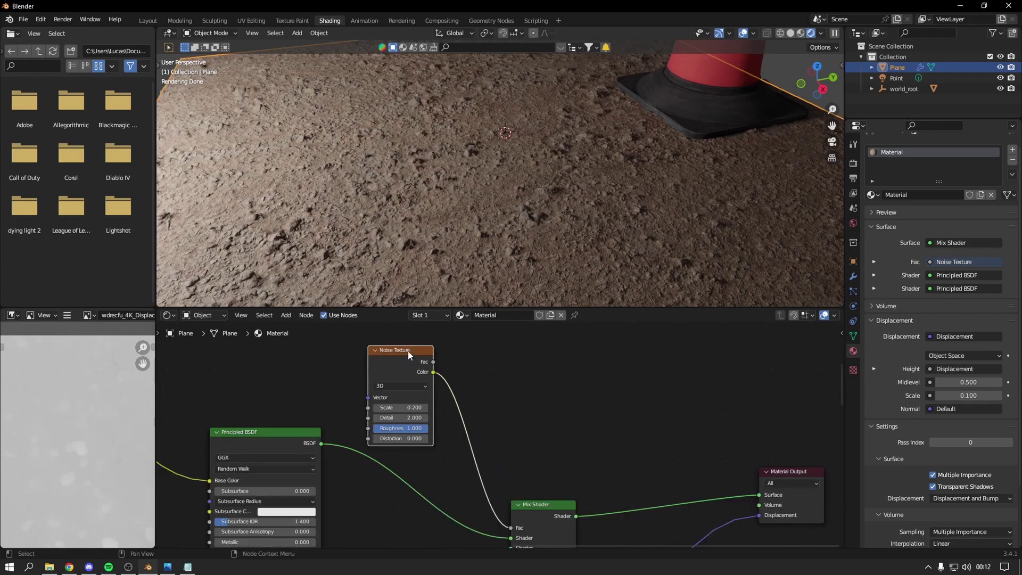
pyautogui.keyDown('ctrl'); pyautogui.keyDown('shift'); pyautogui.click(408, 350); pyautogui.keyUp('shift'); pyautogui.keyUp('ctrl')
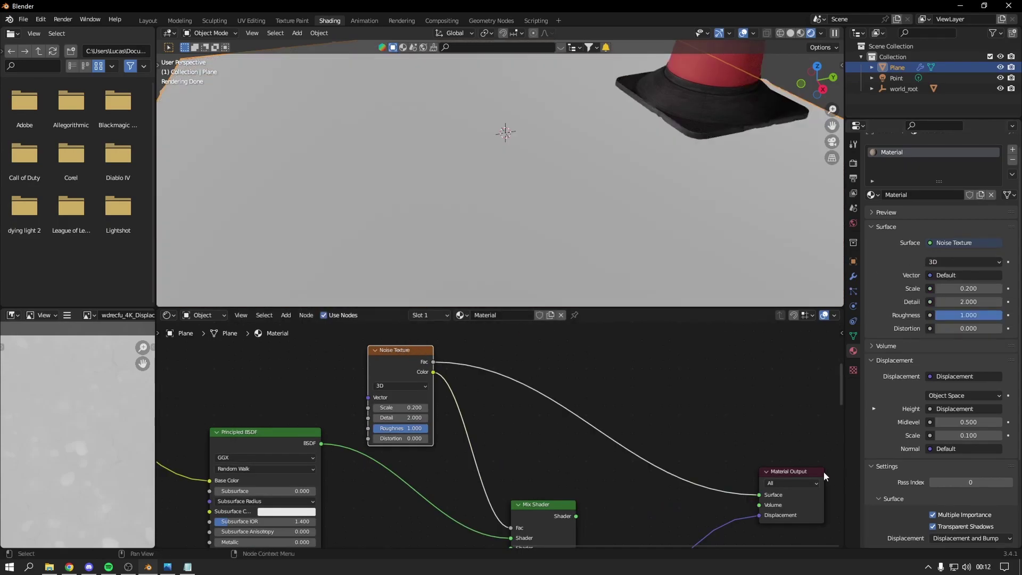
pyautogui.scroll(-1, 785, 478)
pyautogui.scroll(1, 578, 420)
pyautogui.scroll(1, 466, 395)
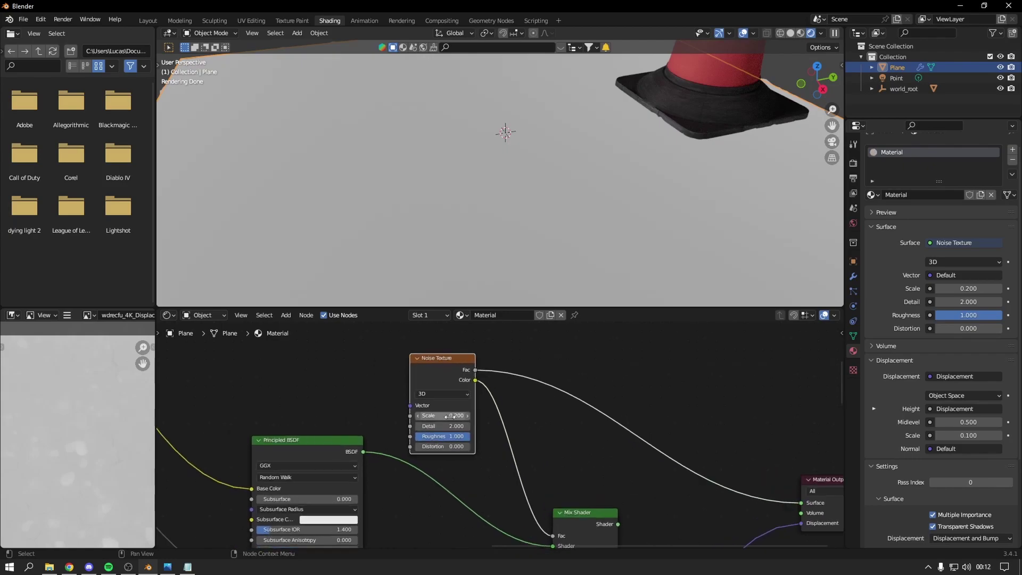
pyautogui.moveTo(450, 415); pyautogui.dragTo(479, 415)
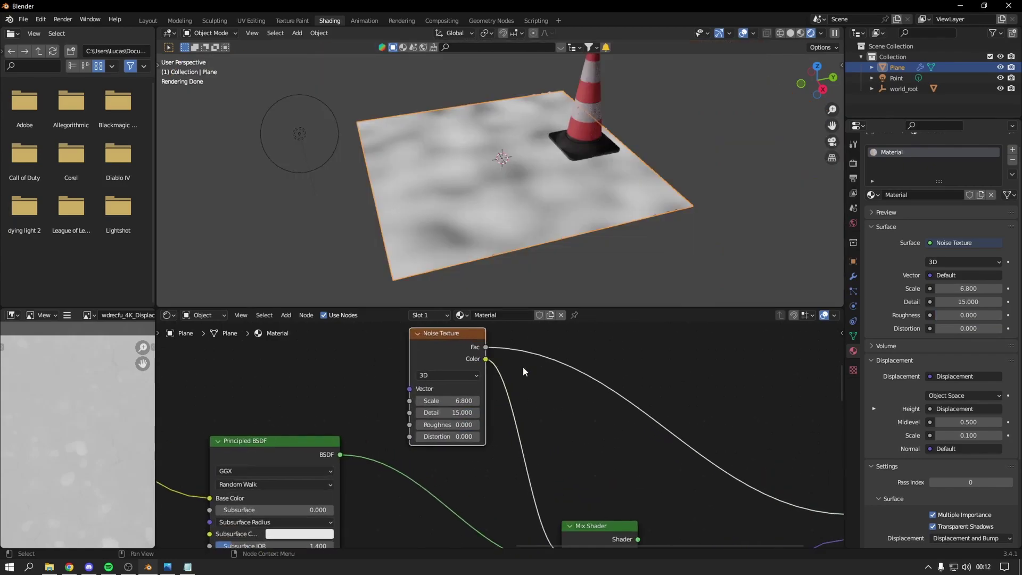
pyautogui.hotkey('shift', 'a')
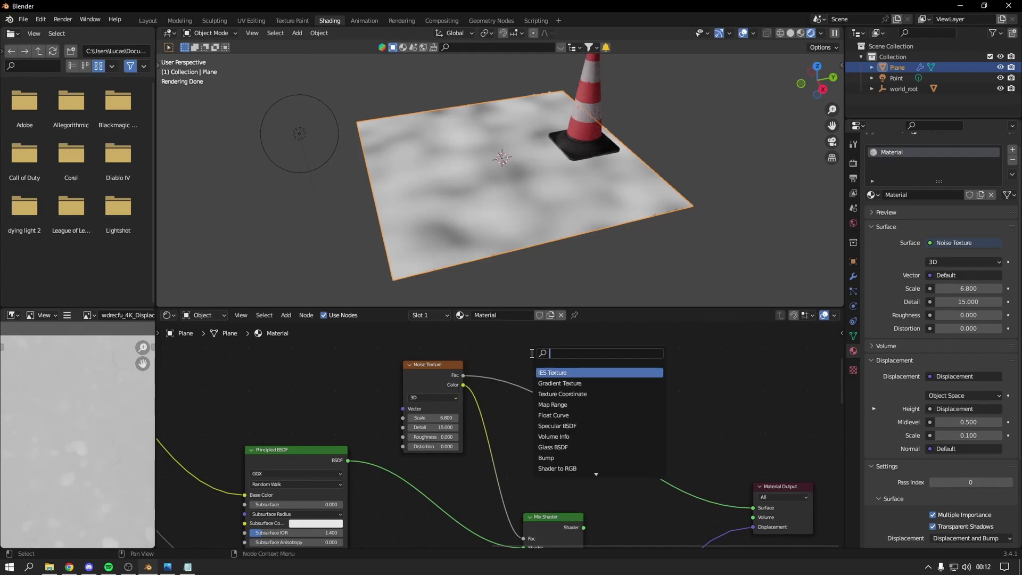
# Insert a ColorRamp between the Noise Texture and Mix Shader Fac, and preview the blended material.
pyautogui.write('ramp')
pyautogui.press('Return')
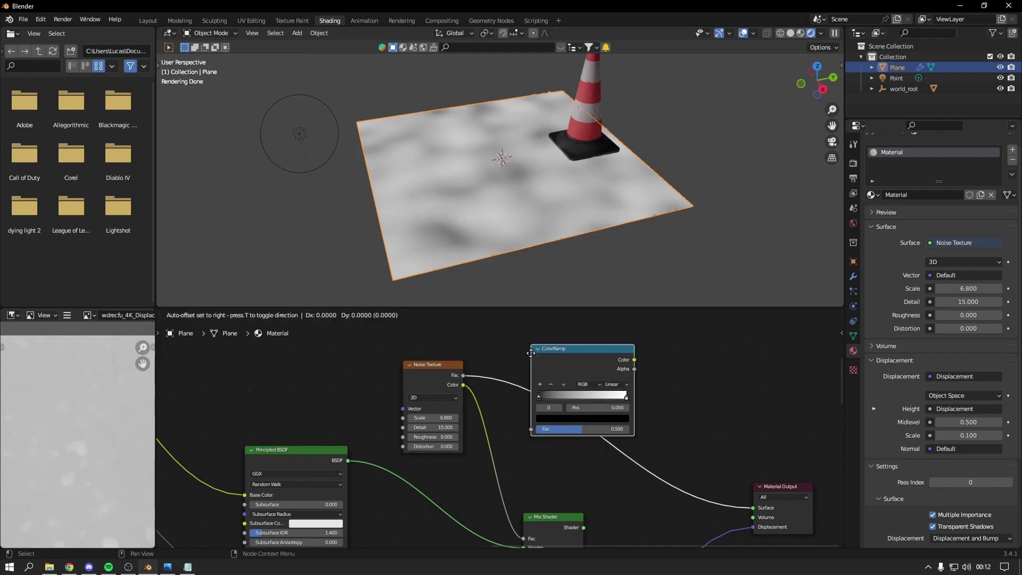
pyautogui.click(530, 353)
pyautogui.scroll(2, 505, 458)
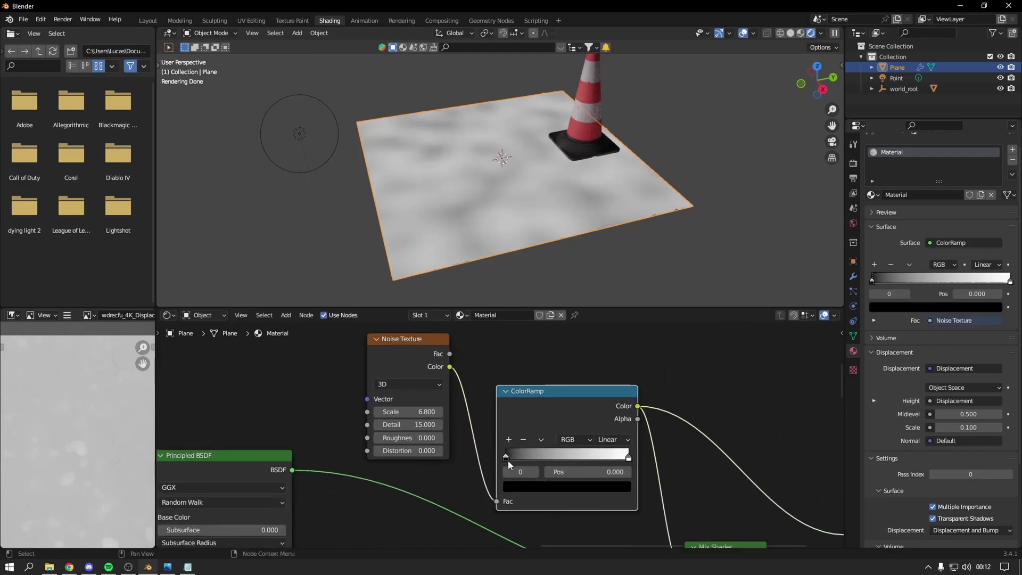
pyautogui.moveTo(506, 457); pyautogui.dragTo(545, 462)
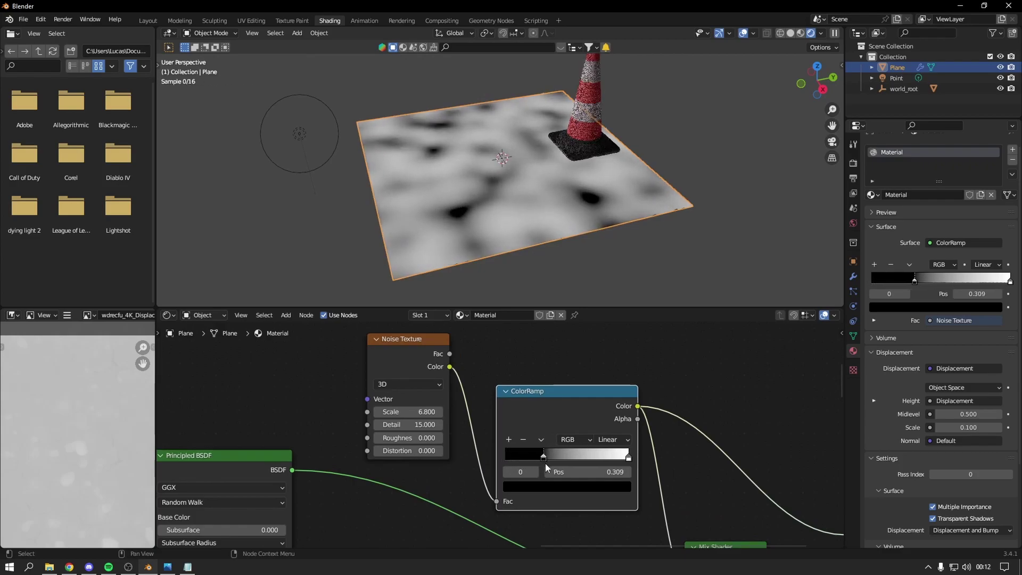
pyautogui.moveTo(544, 467); pyautogui.dragTo(519, 391, button='middle')
pyautogui.scroll(-2, 517, 388)
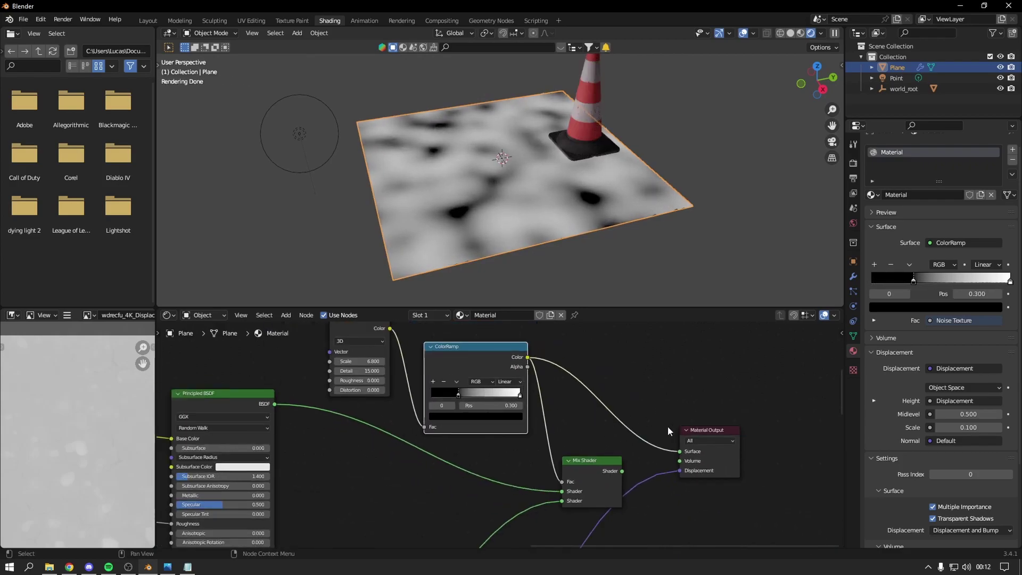
pyautogui.keyDown('ctrl'); pyautogui.keyDown('shift'); pyautogui.click(585, 460); pyautogui.keyUp('shift'); pyautogui.keyUp('ctrl')
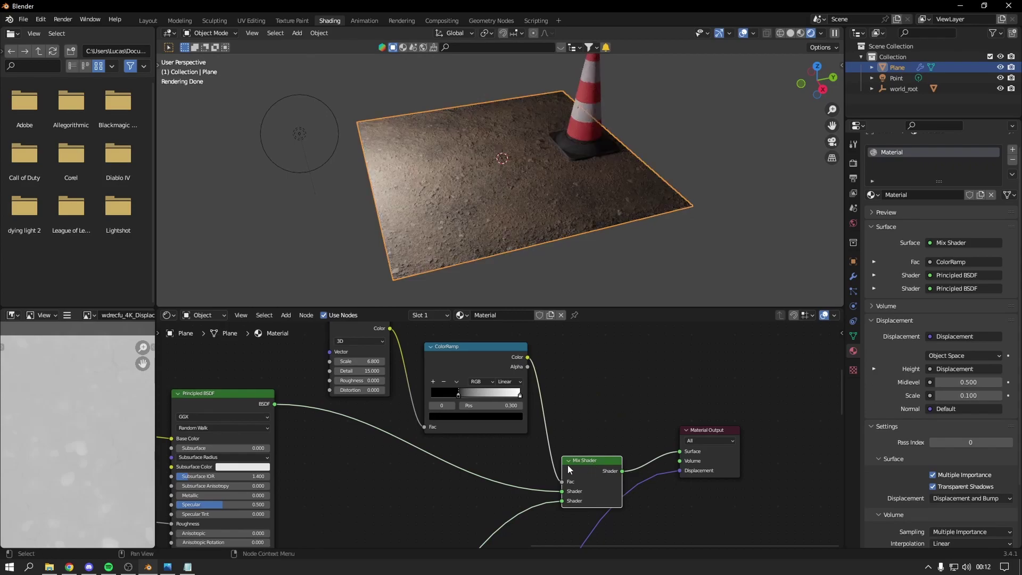
# Push the ColorRamp black stop to 0.464 for a sharper grass-gravel mask.
pyautogui.scroll(3, 506, 223)
pyautogui.scroll(2, 616, 264)
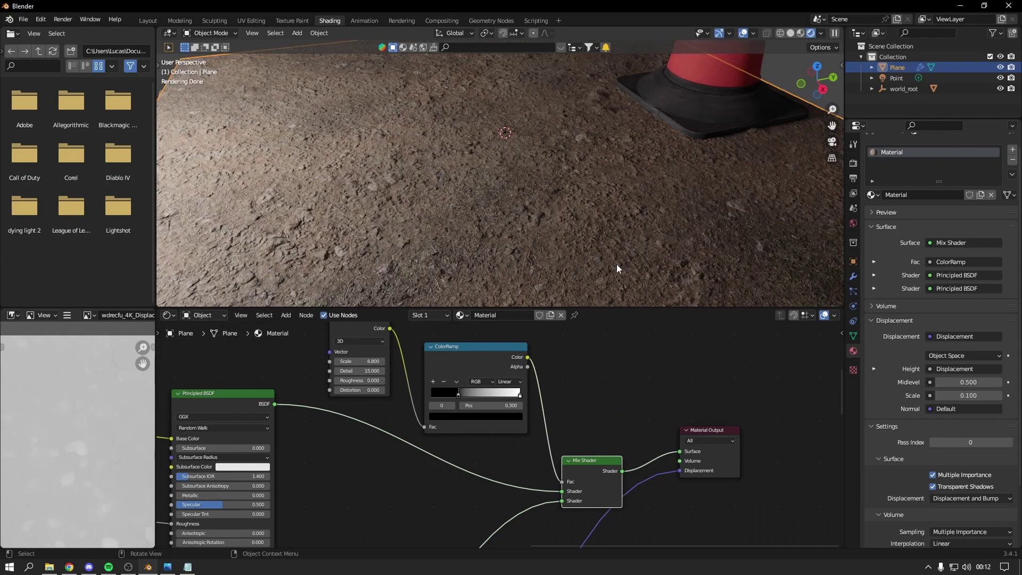
pyautogui.moveTo(609, 283)
pyautogui.mouseDown(button='middle')
pyautogui.moveTo(556, 254)
pyautogui.moveTo(535, 257)
pyautogui.mouseUp(button='middle')
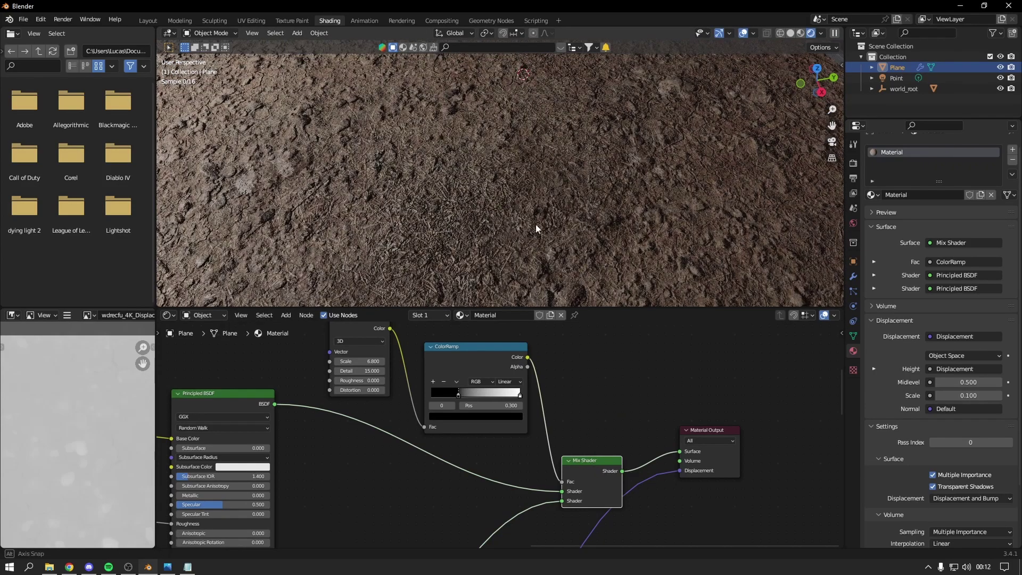
pyautogui.moveTo(459, 395)
pyautogui.mouseDown()
pyautogui.moveTo(503, 396)
pyautogui.moveTo(469, 397)
pyautogui.mouseUp()
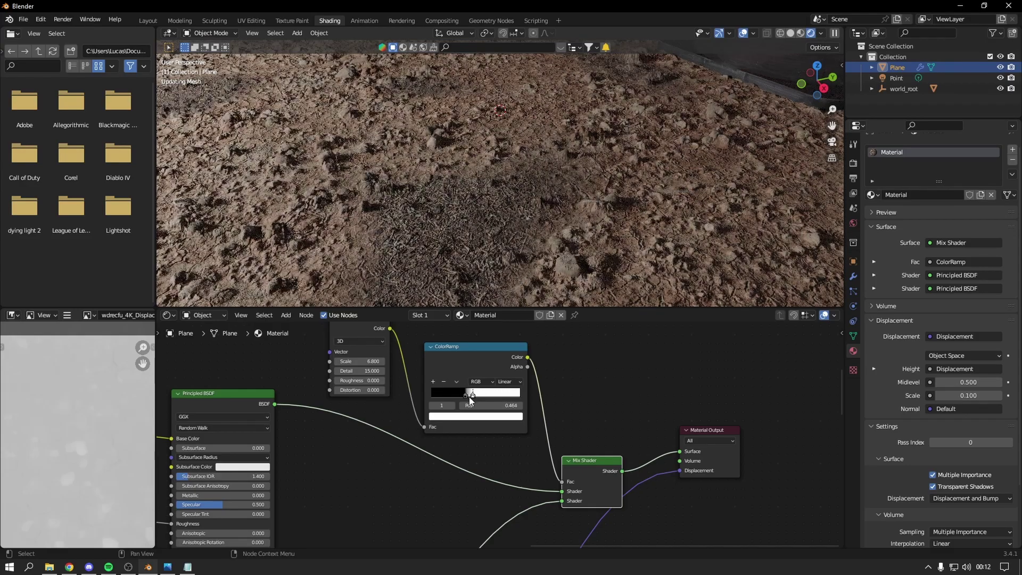
pyautogui.moveTo(515, 290)
pyautogui.mouseDown(button='middle')
pyautogui.moveTo(523, 243)
pyautogui.moveTo(532, 257)
pyautogui.mouseUp(button='middle')
pyautogui.scroll(-5, 531, 257)
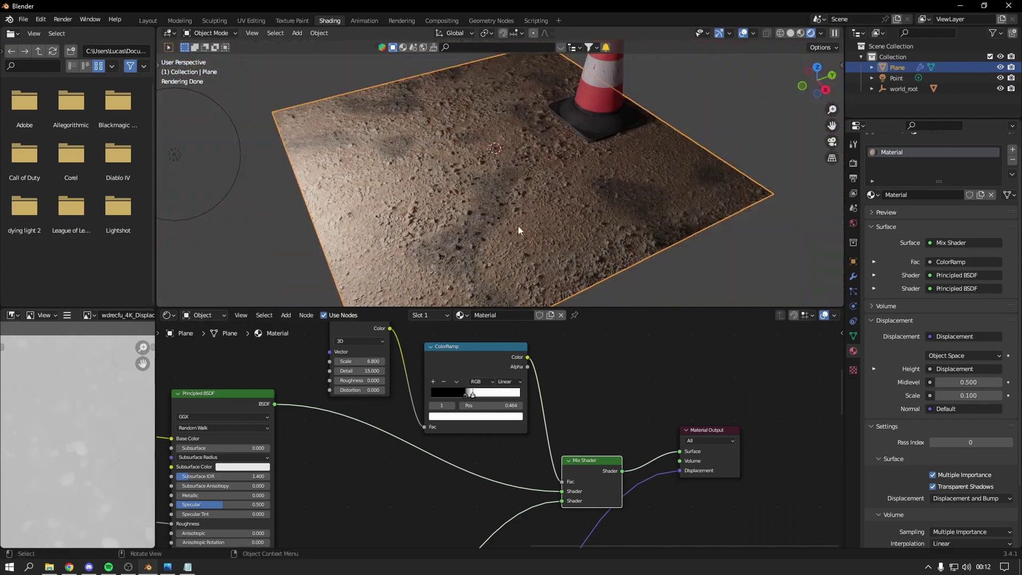
pyautogui.scroll(5, 519, 219)
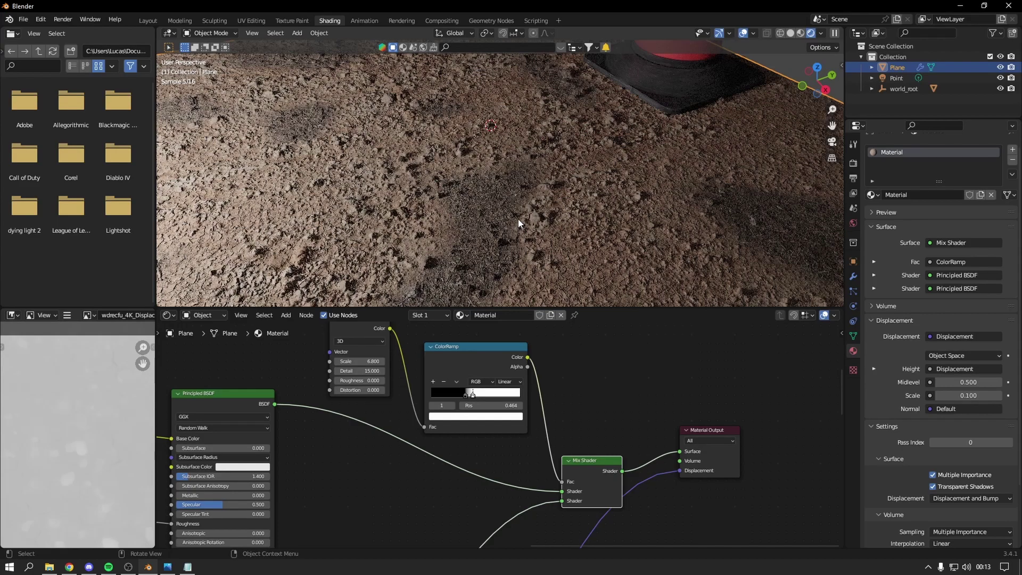
pyautogui.scroll(-2, 542, 184)
pyautogui.scroll(-3, 543, 171)
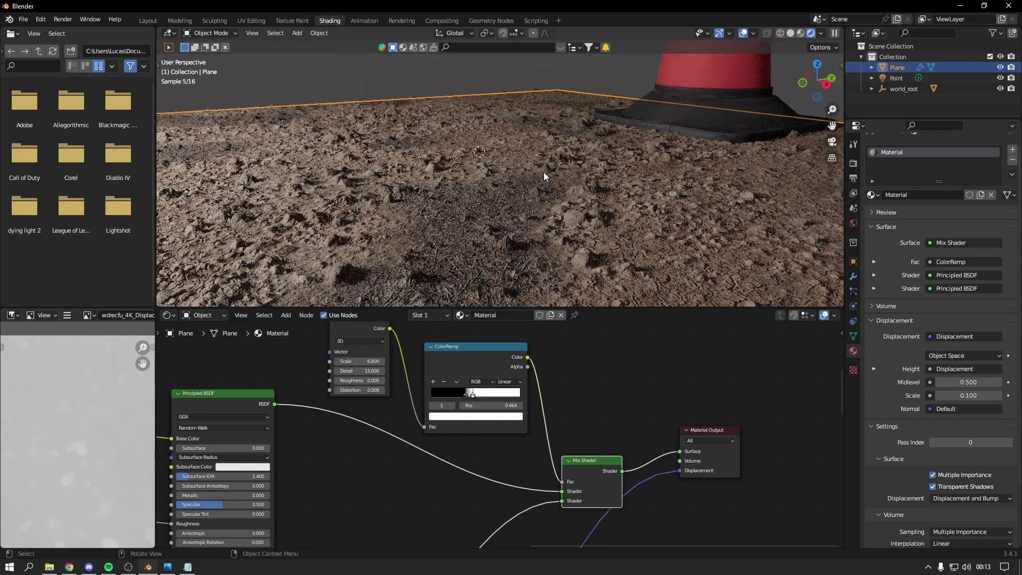
pyautogui.scroll(5, 525, 222)
pyautogui.scroll(-3, 520, 223)
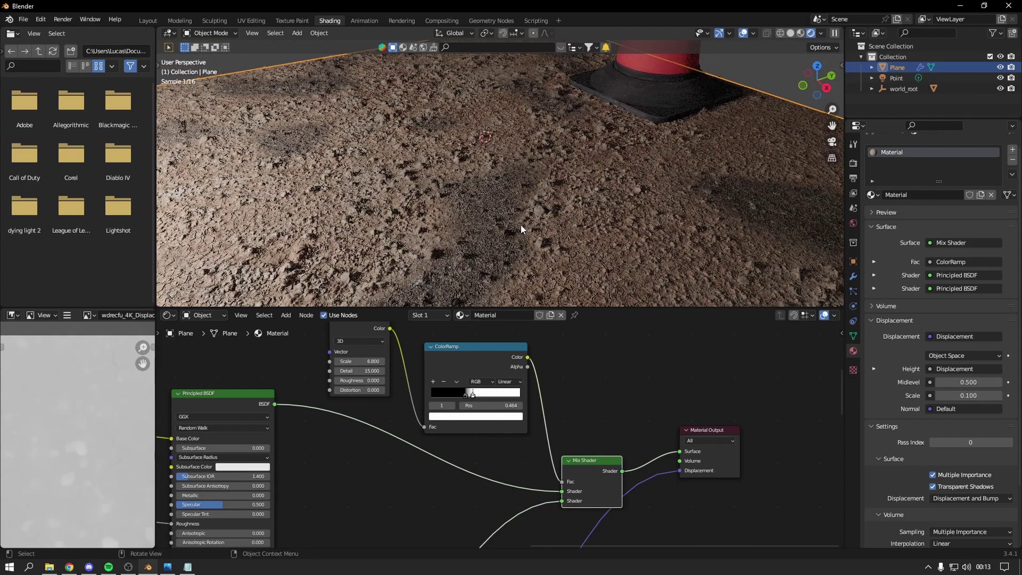
pyautogui.scroll(3, 519, 210)
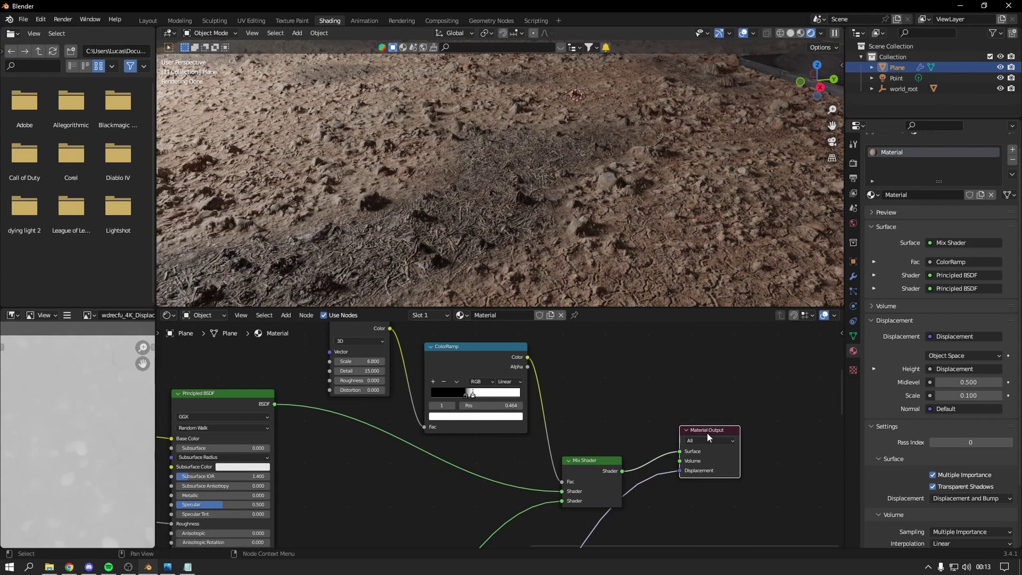
# Pan through the ground node tree and select the bottom displacement texture node.
pyautogui.click(707, 432)
pyautogui.scroll(-3, 711, 500)
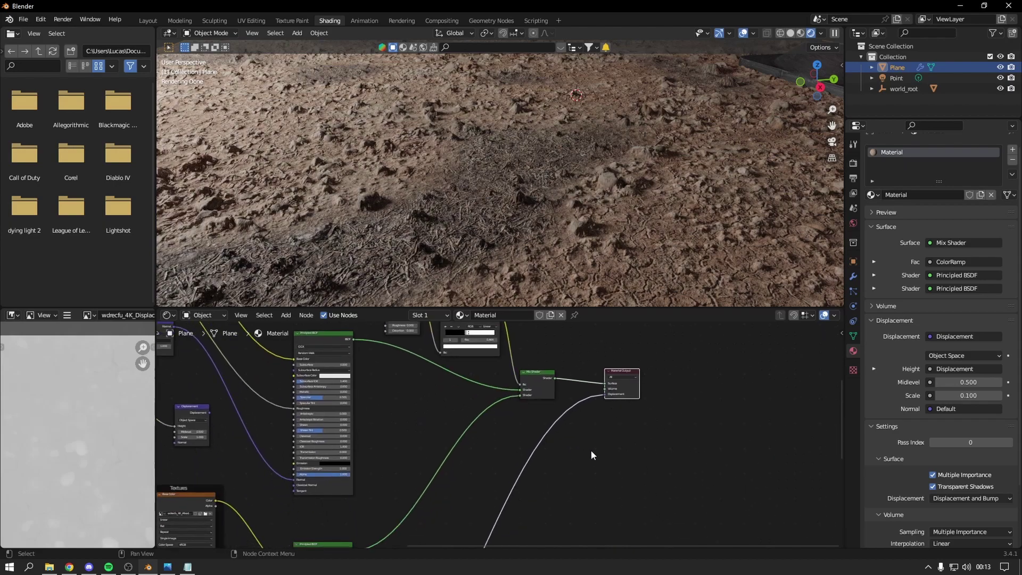
pyautogui.moveTo(591, 449); pyautogui.dragTo(583, 384, button='middle')
pyautogui.scroll(-2, 550, 396)
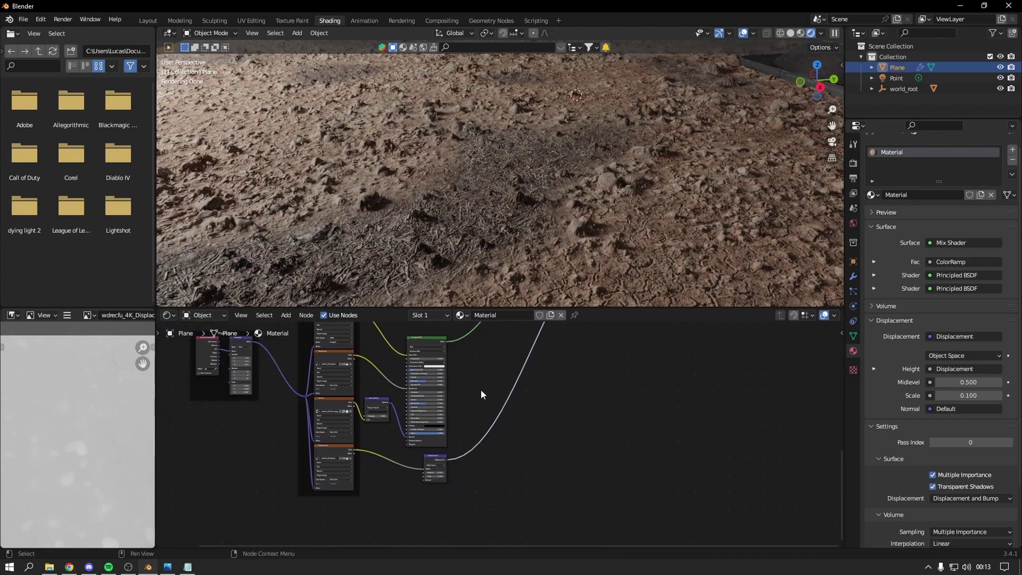
pyautogui.moveTo(481, 393); pyautogui.dragTo(470, 471, button='middle')
pyautogui.scroll(-2, 516, 381)
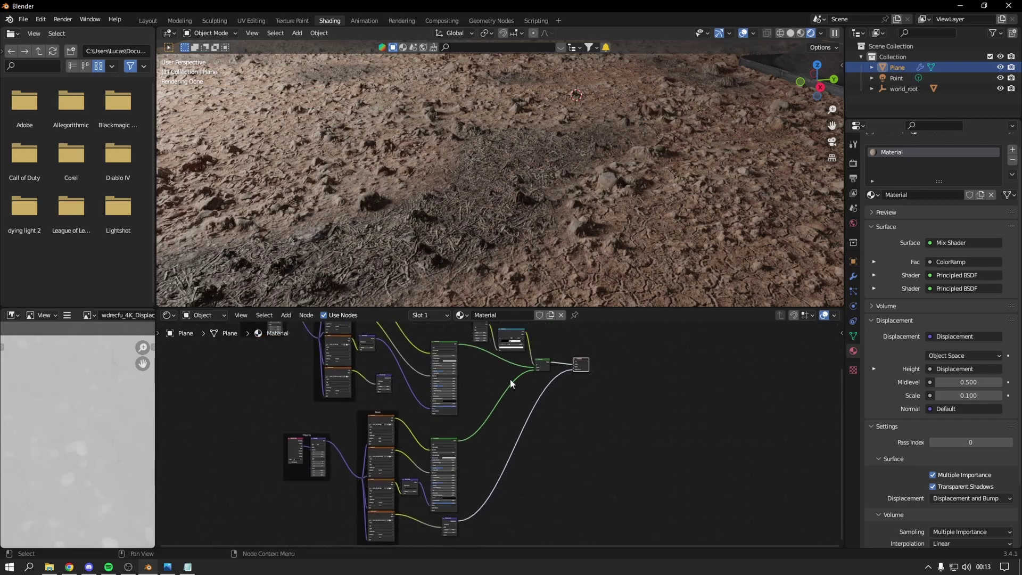
pyautogui.moveTo(385, 491); pyautogui.dragTo(378, 478, button='middle')
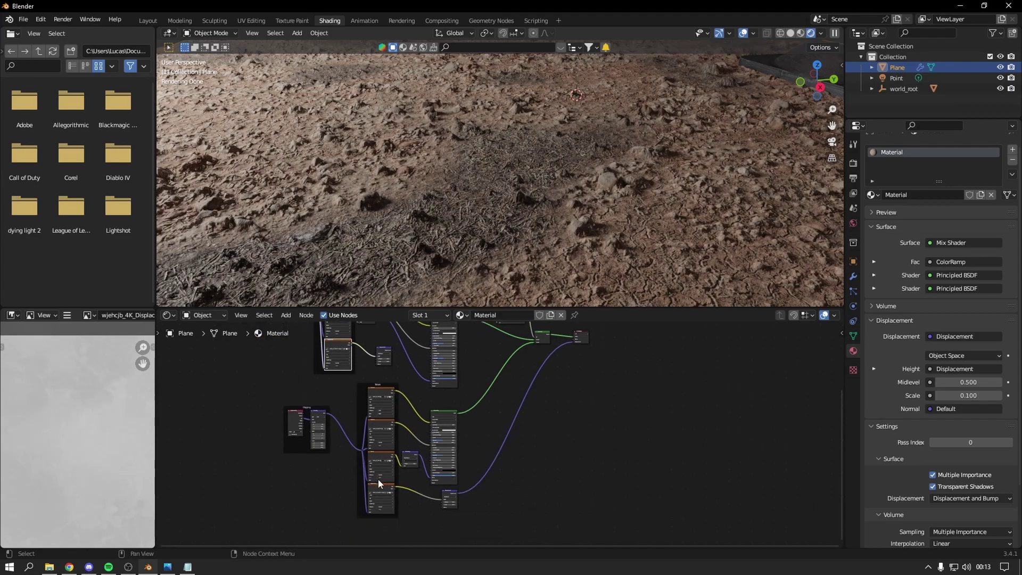
pyautogui.click(378, 485)
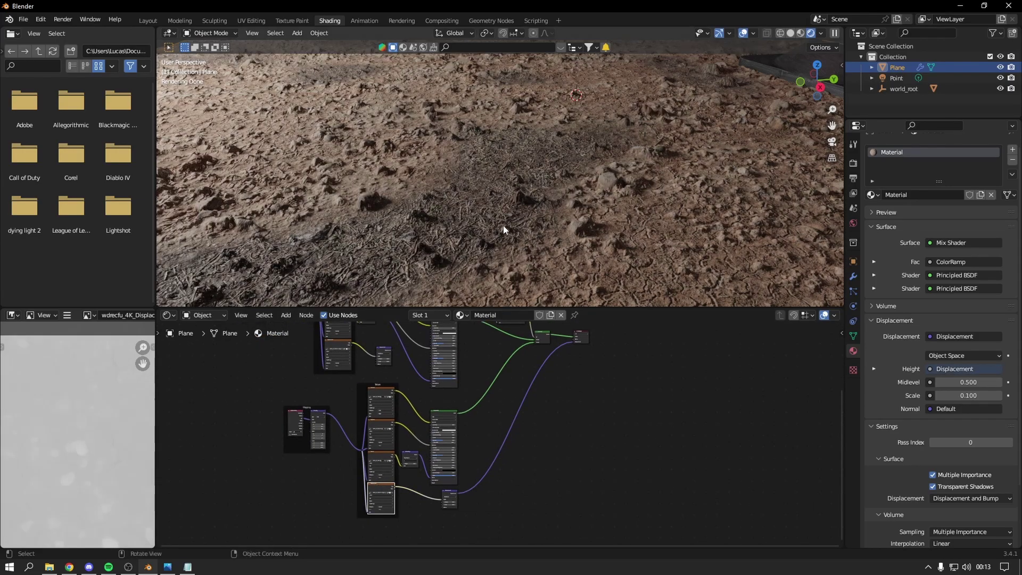
pyautogui.moveTo(503, 225)
pyautogui.mouseDown(button='middle')
pyautogui.moveTo(461, 234)
pyautogui.moveTo(479, 239)
pyautogui.mouseUp(button='middle')
pyautogui.scroll(2, 340, 384)
# Search-add a Mix node and drop it in empty space in the node tree.
pyautogui.hotkey('shift', 'a')
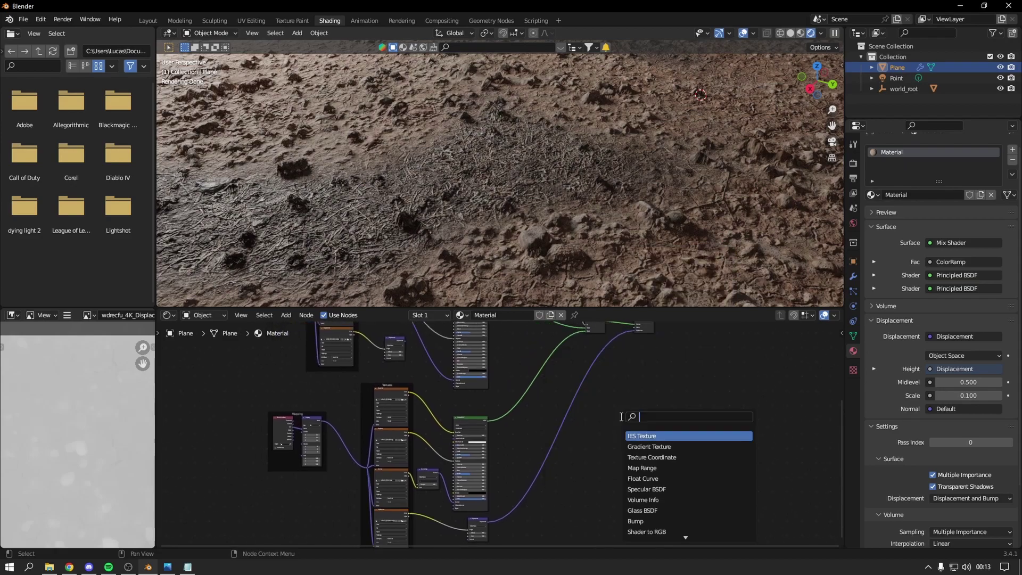
pyautogui.write('mix')
pyautogui.press('Return')
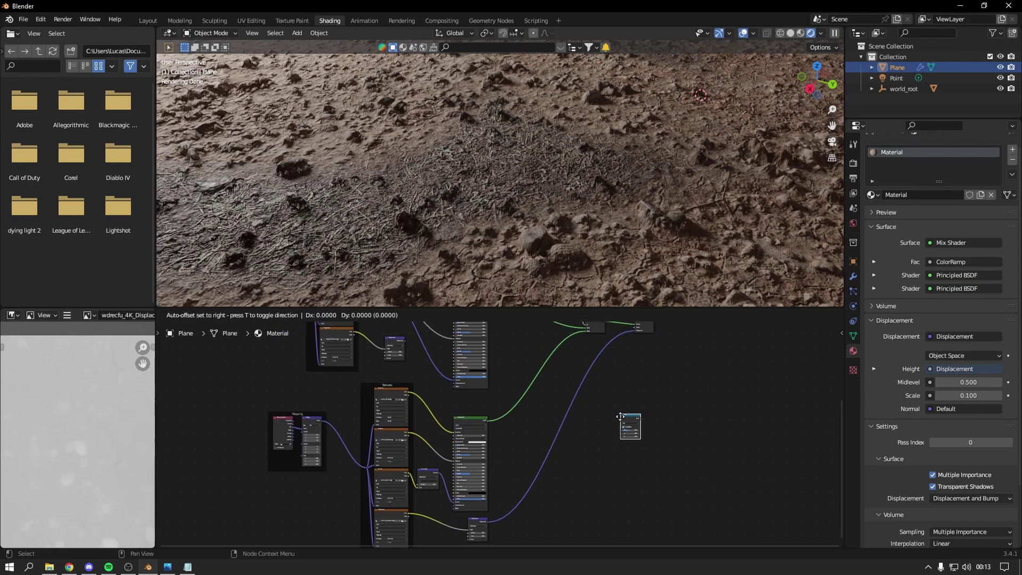
pyautogui.click(620, 416)
pyautogui.scroll(1, 605, 422)
pyautogui.scroll(2, 664, 401)
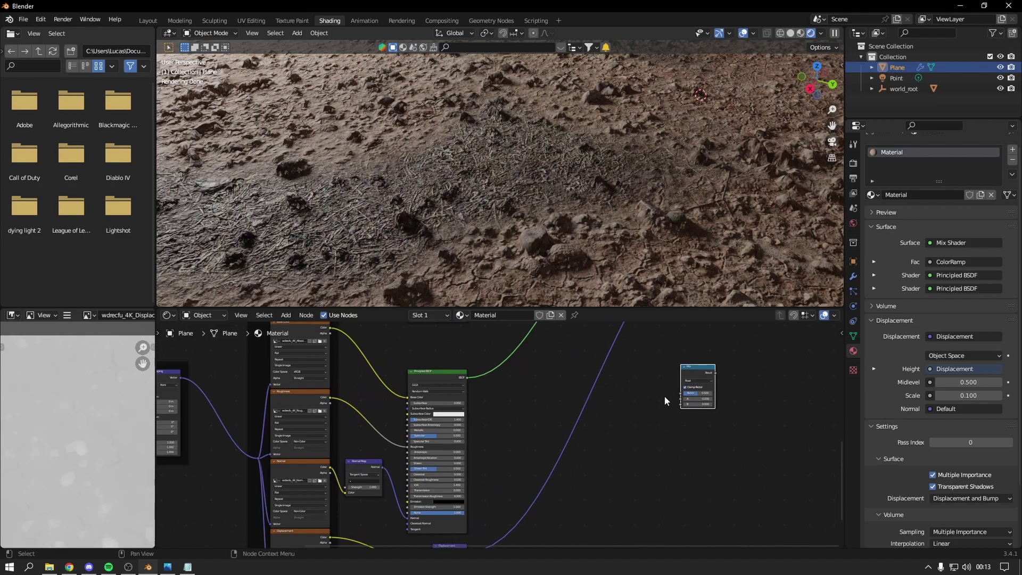
pyautogui.scroll(2, 664, 400)
pyautogui.press('g')
# Set the new Mix node's data type to Color and its blending mode to Overlay.
pyautogui.click(488, 398)
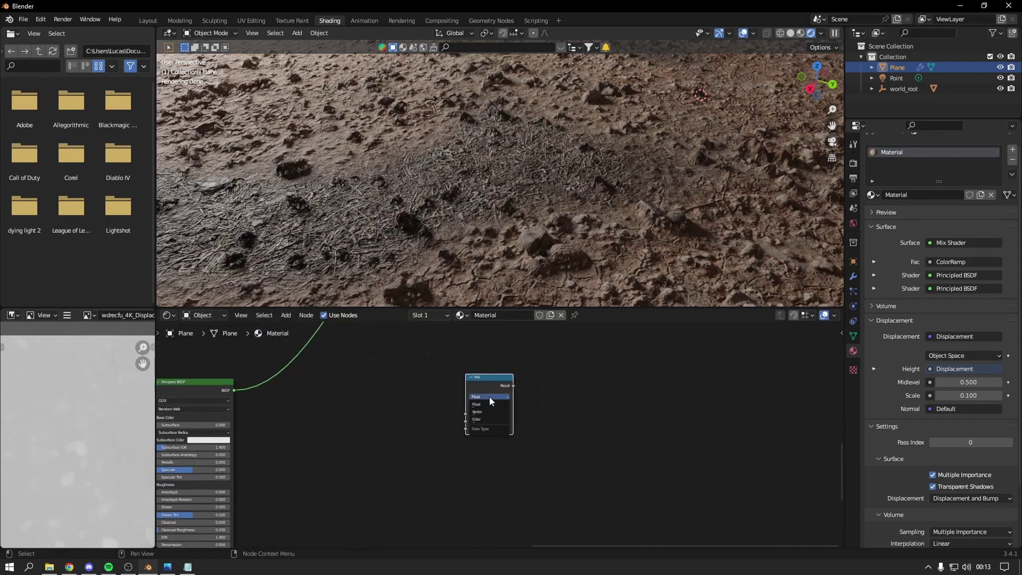
pyautogui.click(489, 418)
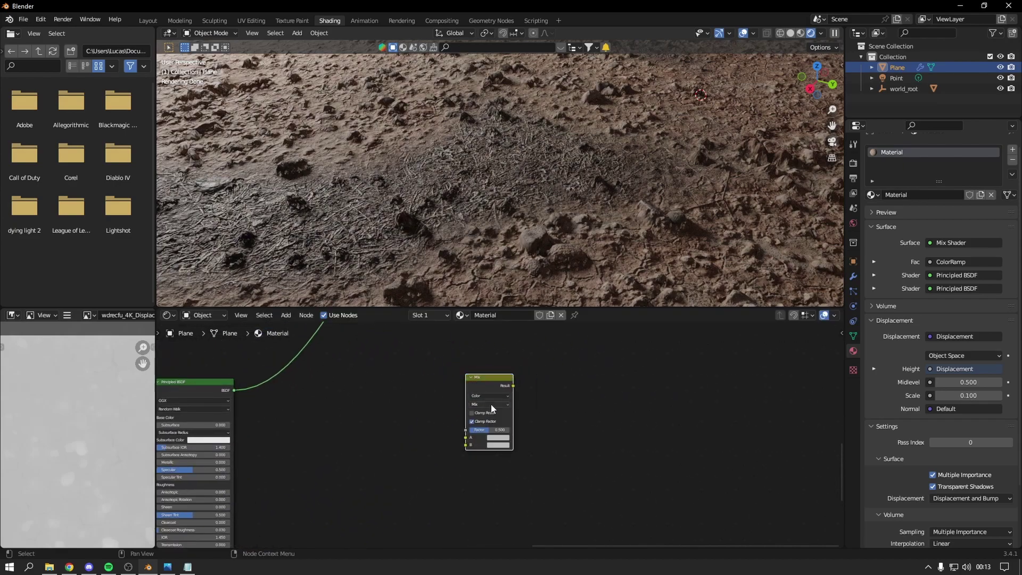
pyautogui.click(490, 404)
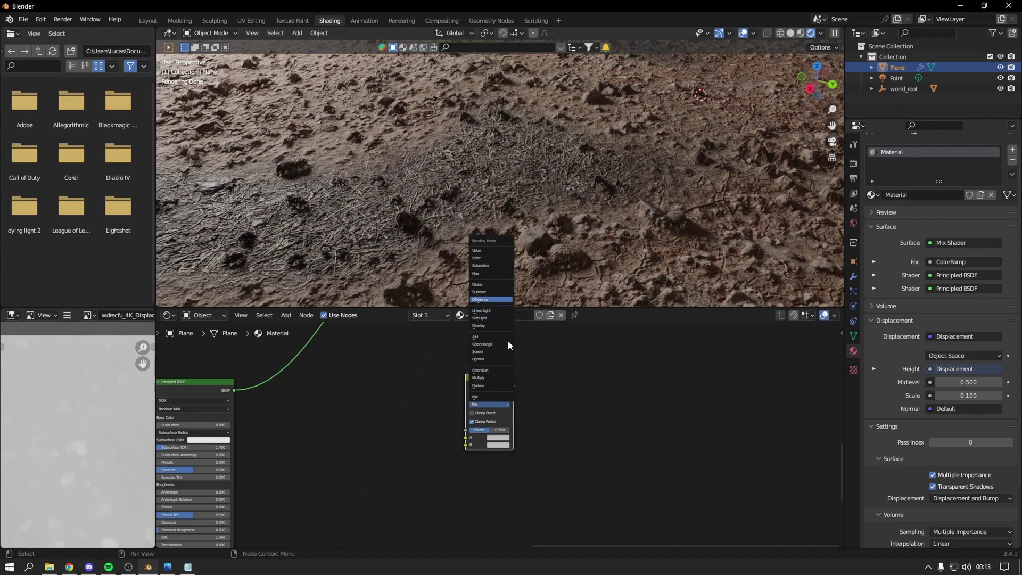
pyautogui.scroll(2, 501, 420)
pyautogui.scroll(2, 502, 419)
pyautogui.click(496, 429)
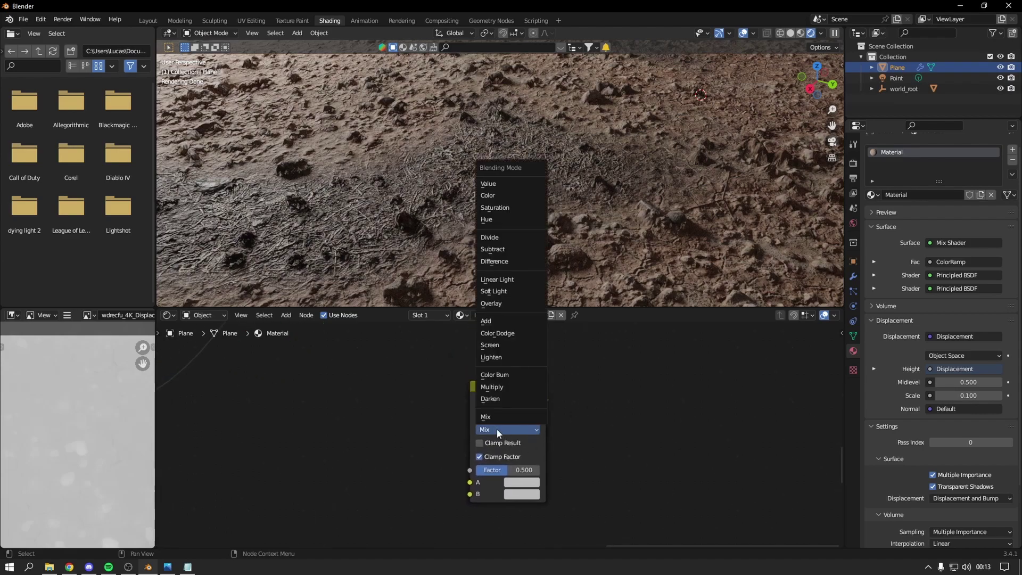
pyautogui.click(503, 302)
pyautogui.scroll(-3, 532, 414)
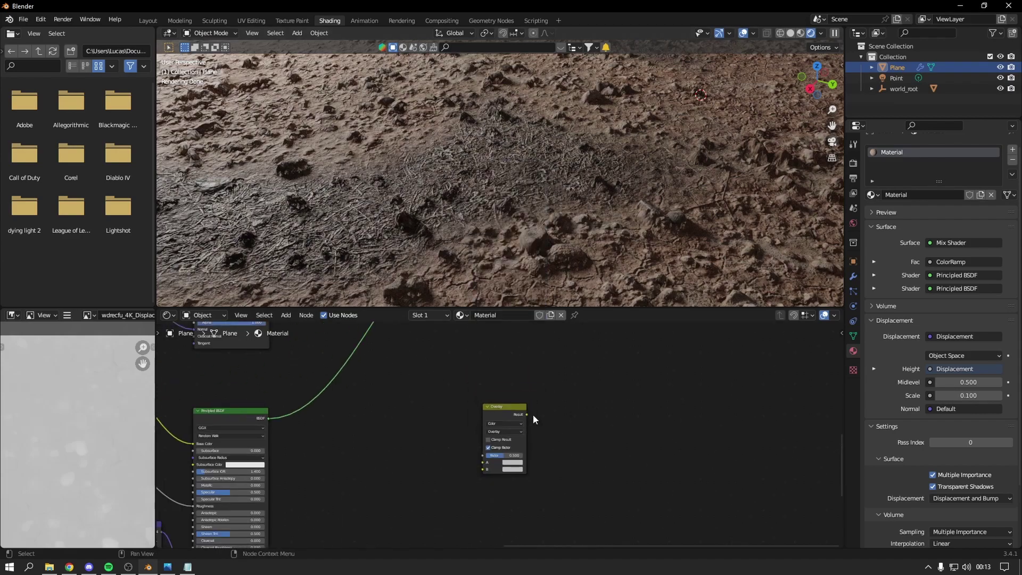
pyautogui.scroll(-3, 532, 414)
pyautogui.scroll(5, 499, 465)
pyautogui.scroll(-4, 475, 500)
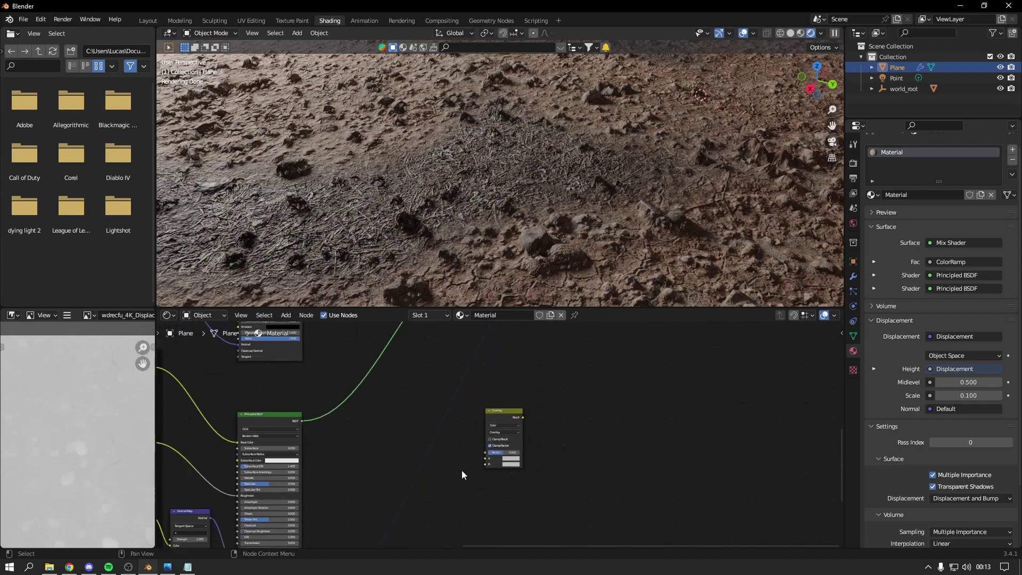
# Link both displacement textures' Color outputs into the Overlay node's A and B inputs.
pyautogui.moveTo(450, 464); pyautogui.dragTo(523, 411, button='middle')
pyautogui.scroll(2, 352, 463)
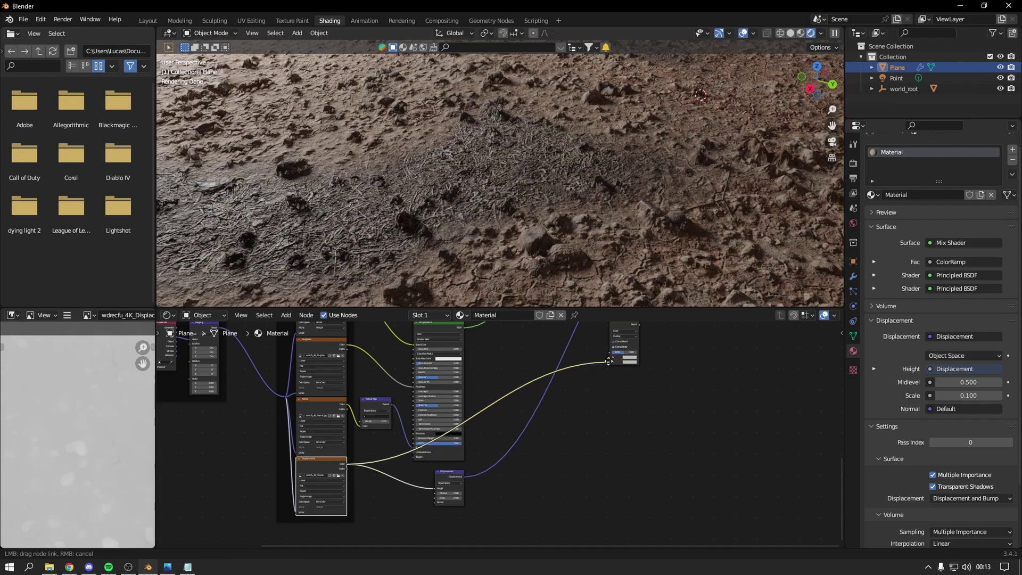
pyautogui.moveTo(345, 464); pyautogui.dragTo(611, 362)
pyautogui.moveTo(660, 387); pyautogui.dragTo(725, 528, button='middle')
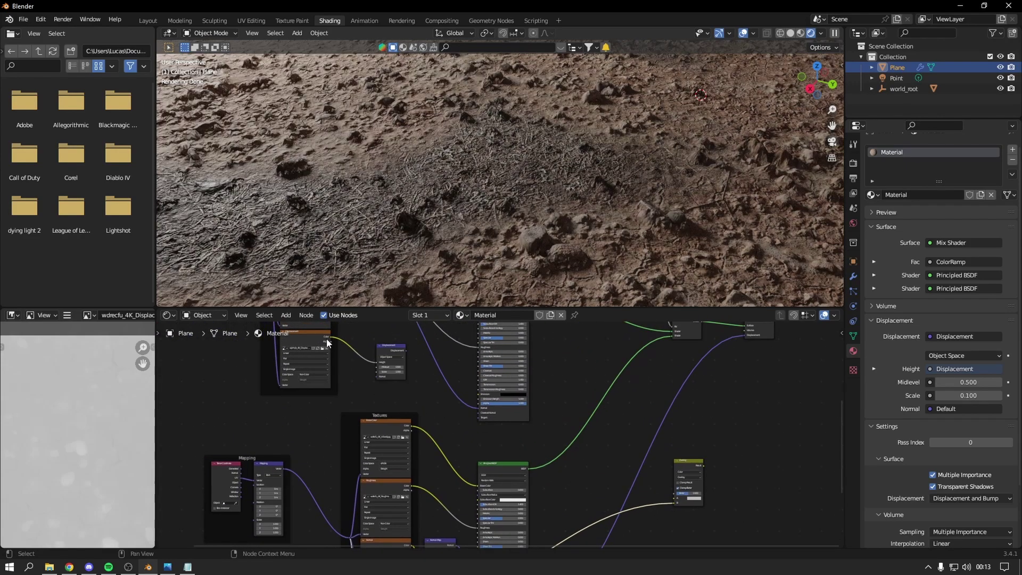
pyautogui.moveTo(331, 336); pyautogui.dragTo(675, 499)
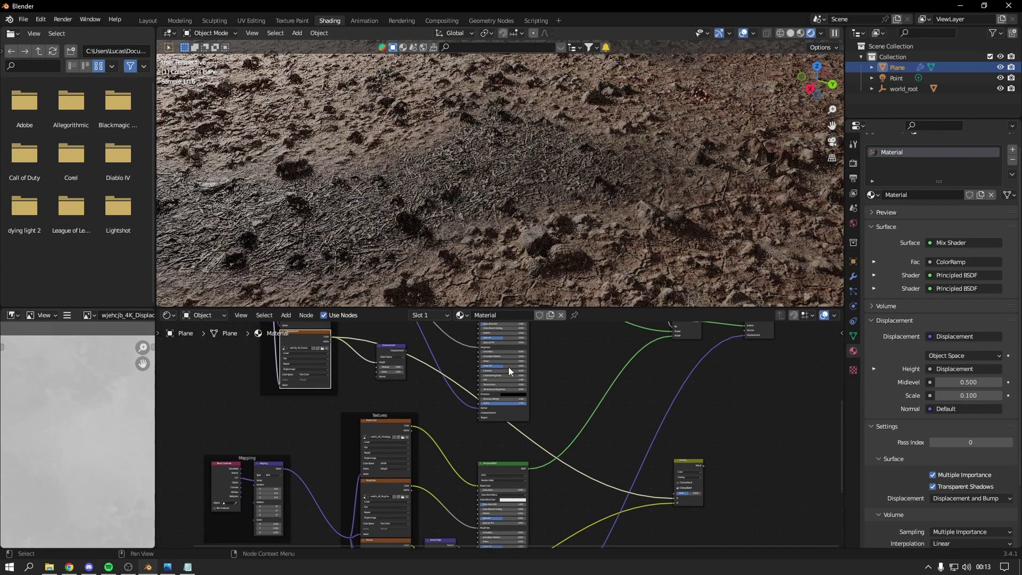
pyautogui.scroll(-2, 458, 379)
pyautogui.scroll(-2, 459, 379)
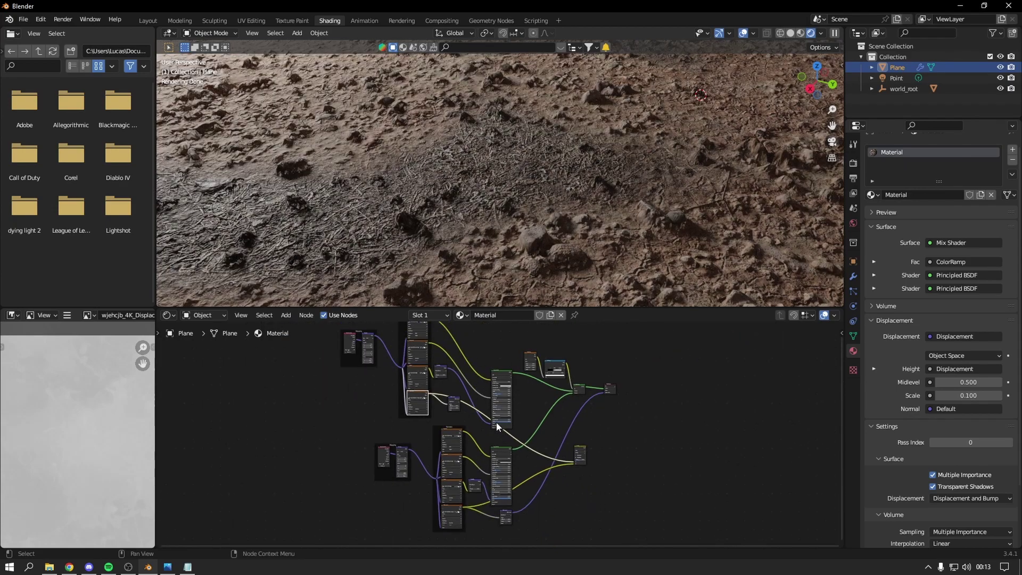
pyautogui.scroll(2, 568, 450)
pyautogui.scroll(2, 554, 398)
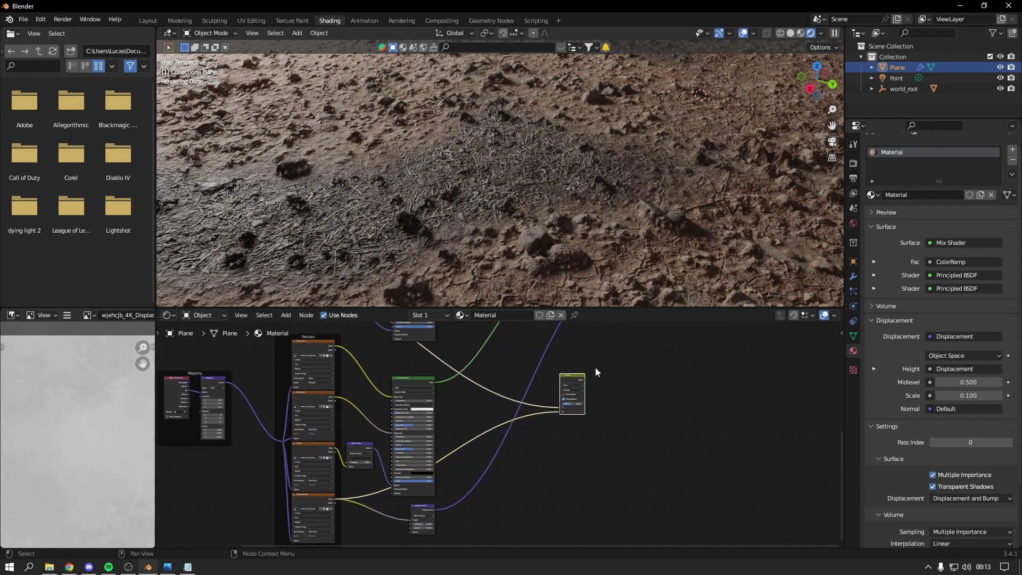
pyautogui.scroll(2, 595, 369)
pyautogui.scroll(2, 520, 456)
# Reposition the Overlay node and bring the Displacement node toward it.
pyautogui.moveTo(536, 456); pyautogui.dragTo(474, 375)
pyautogui.scroll(-2, 473, 376)
pyautogui.scroll(3, 481, 375)
pyautogui.moveTo(482, 377); pyautogui.dragTo(493, 407, button='middle')
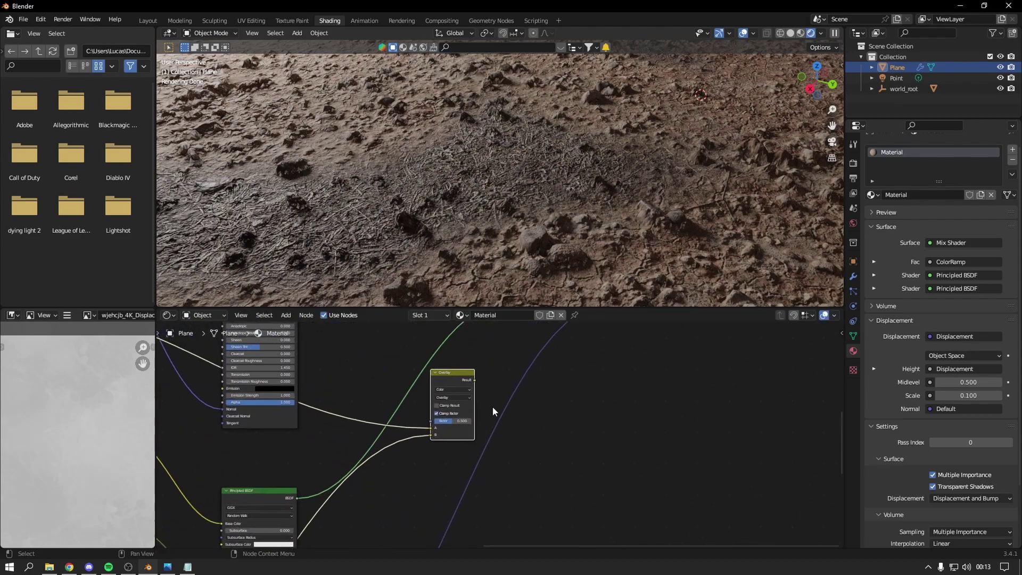
pyautogui.scroll(-3, 476, 384)
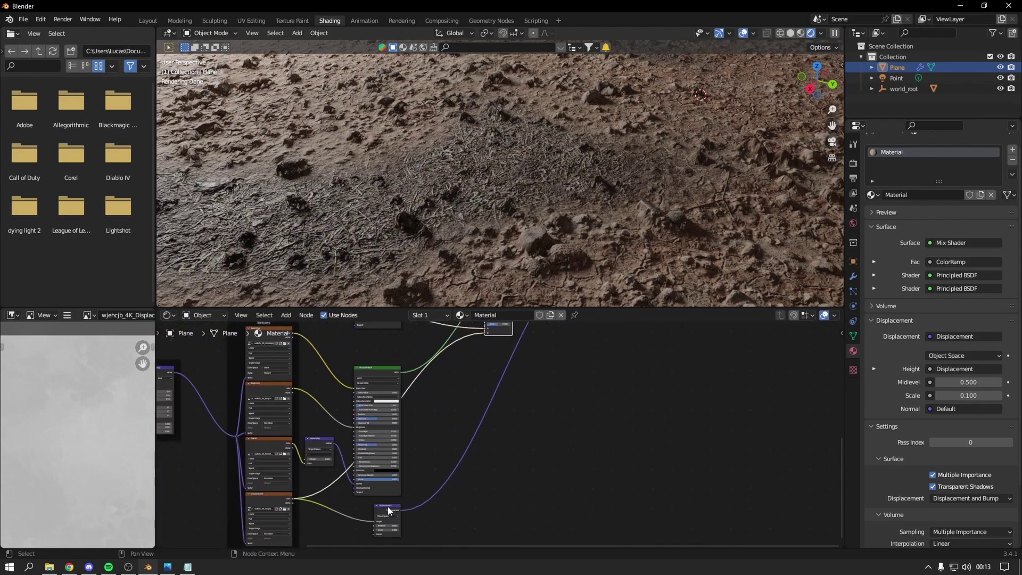
pyautogui.moveTo(388, 506)
pyautogui.mouseDown()
pyautogui.moveTo(416, 509)
pyautogui.moveTo(564, 372)
pyautogui.mouseUp()
pyautogui.scroll(3, 532, 399)
# Place the Displacement node beside the Overlay node and feed the Overlay Result into its Height.
pyautogui.press('g')
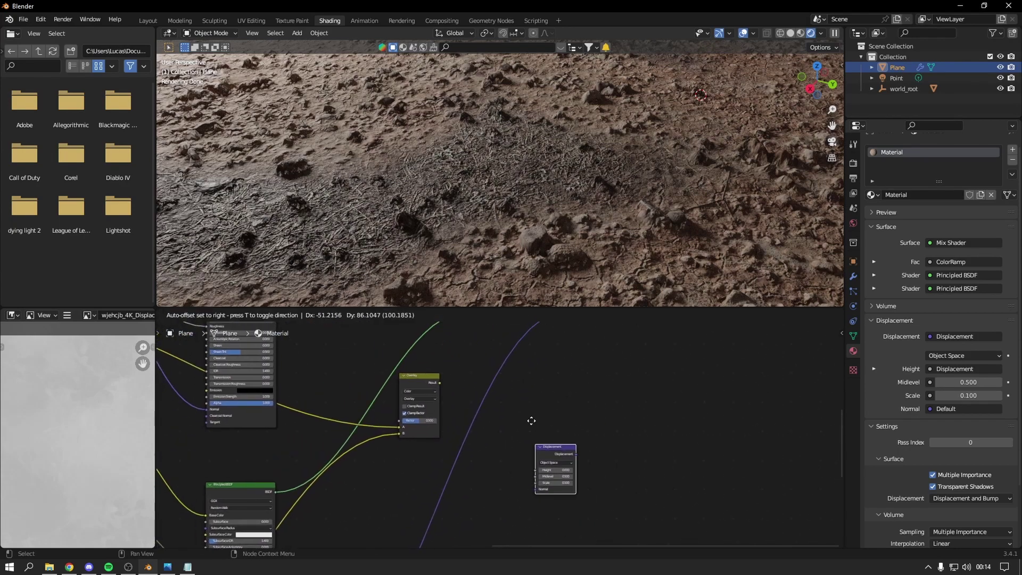
pyautogui.click(505, 360)
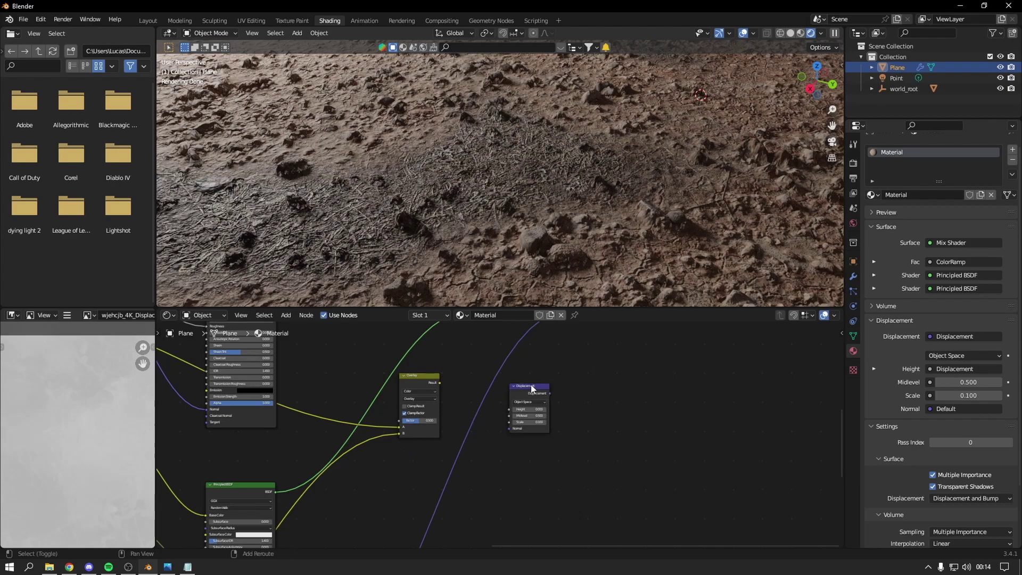
pyautogui.hotkey('shift', 'd')
pyautogui.rightClick(586, 384)
pyautogui.scroll(2, 484, 383)
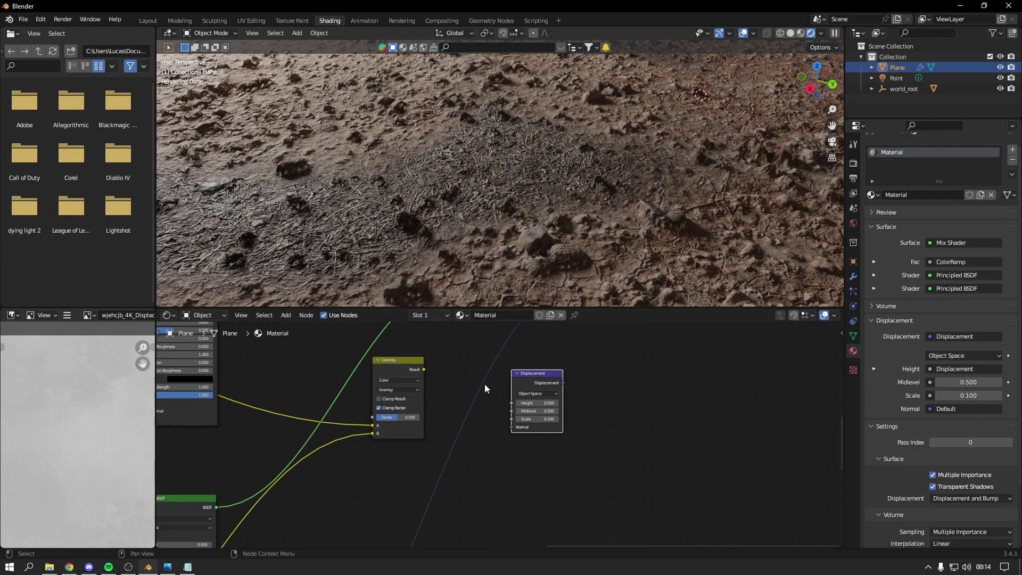
pyautogui.scroll(1, 484, 383)
pyautogui.moveTo(446, 395); pyautogui.dragTo(455, 399)
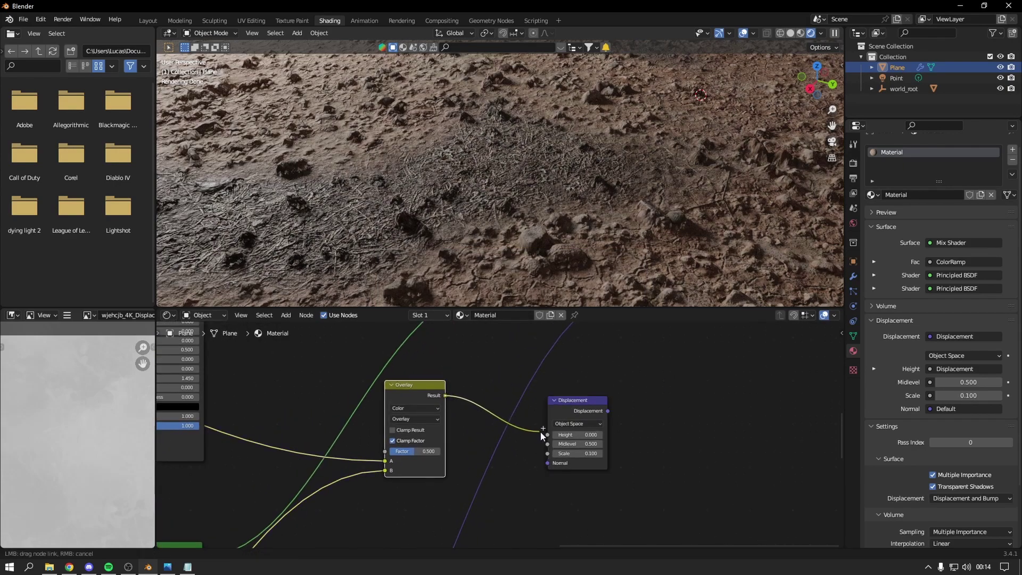
pyautogui.moveTo(541, 432); pyautogui.dragTo(547, 350)
pyautogui.scroll(-1, 511, 437)
pyautogui.scroll(-1, 501, 440)
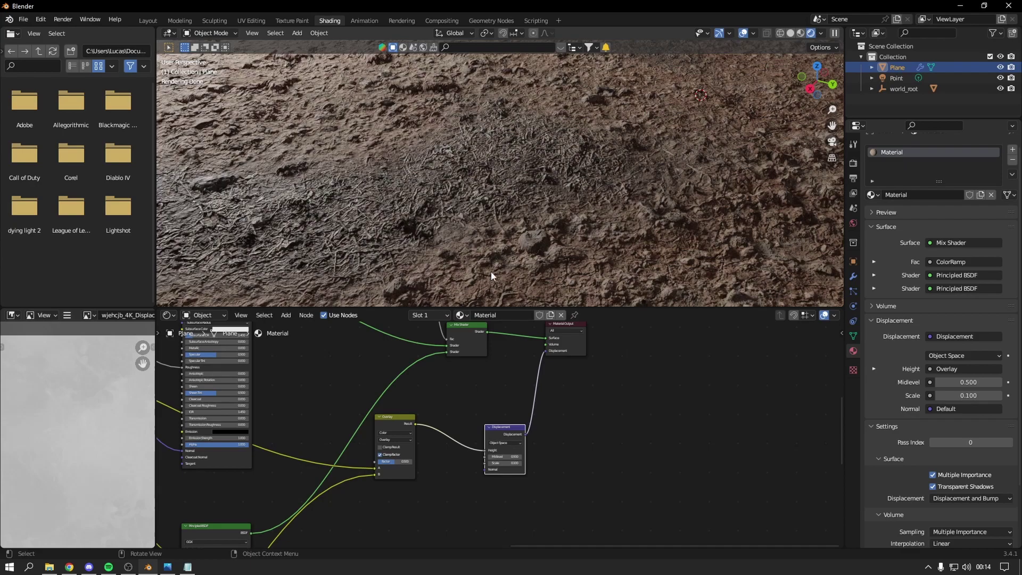
# Set the Overlay factor to 0 and link the ColorRamp Color into the Overlay Fac.
pyautogui.scroll(2, 502, 428)
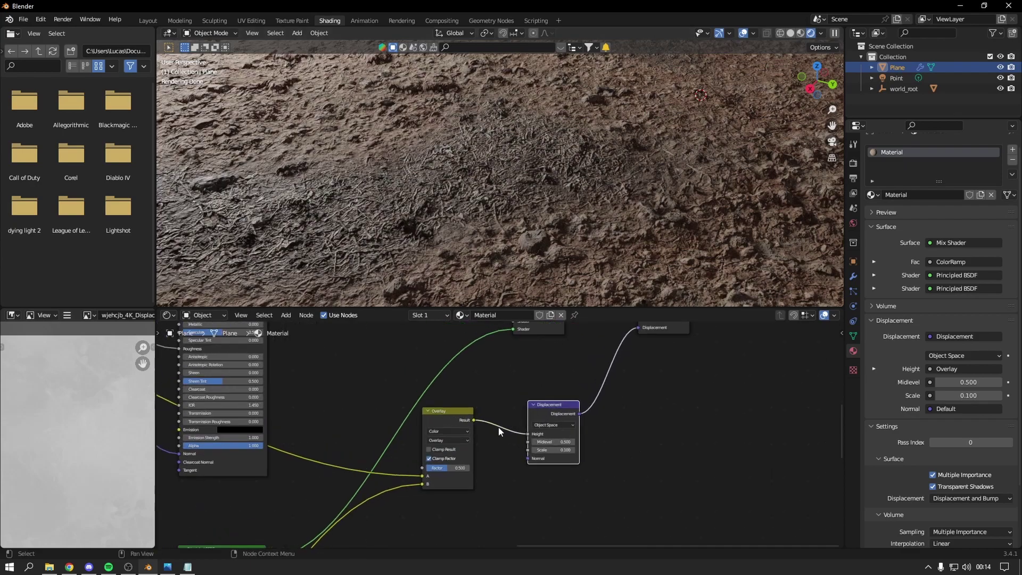
pyautogui.scroll(2, 498, 426)
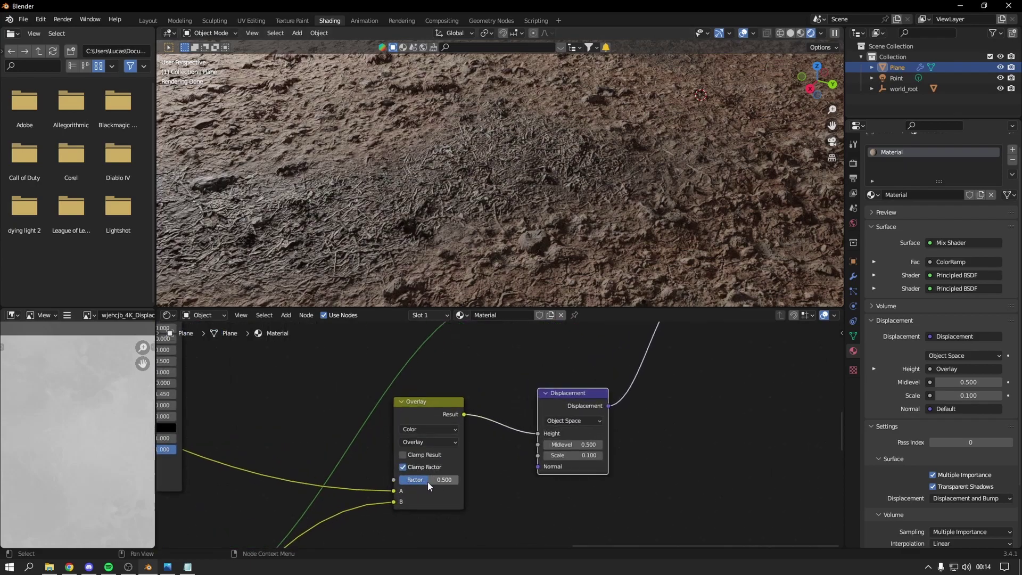
pyautogui.scroll(-2, 351, 473)
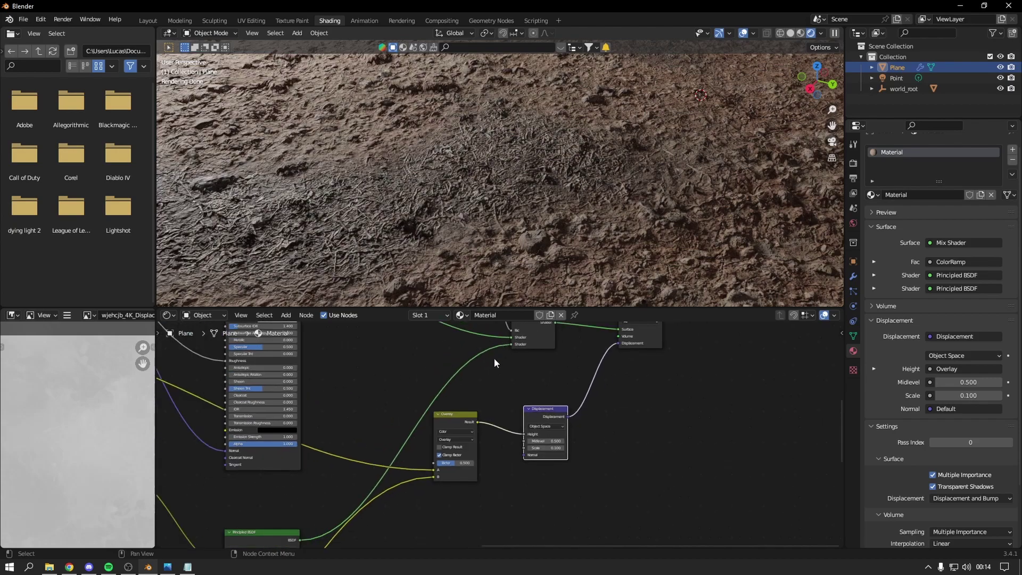
pyautogui.moveTo(494, 363)
pyautogui.mouseDown(button='middle')
pyautogui.moveTo(538, 459)
pyautogui.moveTo(500, 390)
pyautogui.mouseUp(button='middle')
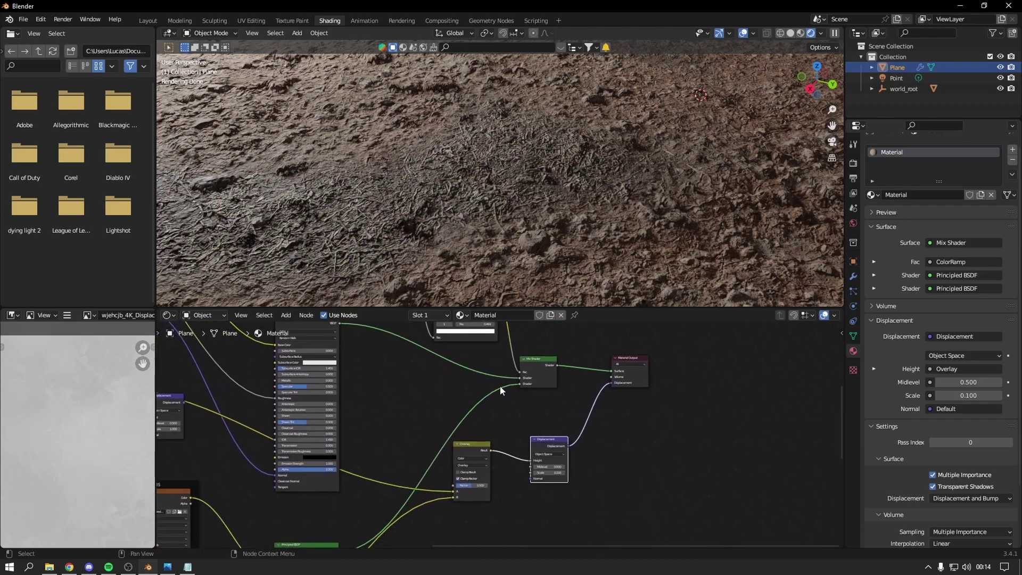
pyautogui.scroll(2, 500, 390)
pyautogui.moveTo(539, 334); pyautogui.dragTo(523, 371)
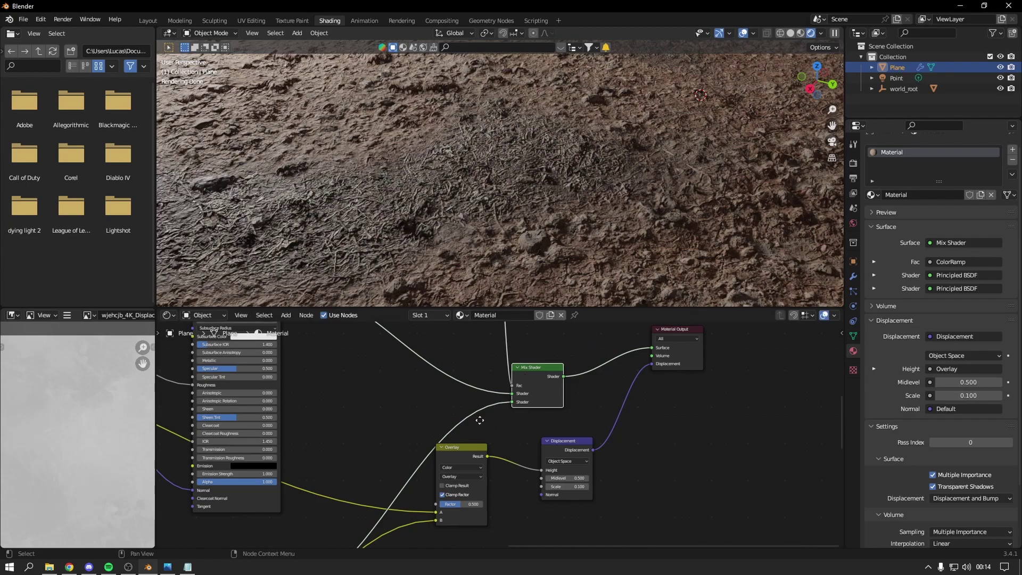
pyautogui.moveTo(480, 423); pyautogui.dragTo(488, 398, button='middle')
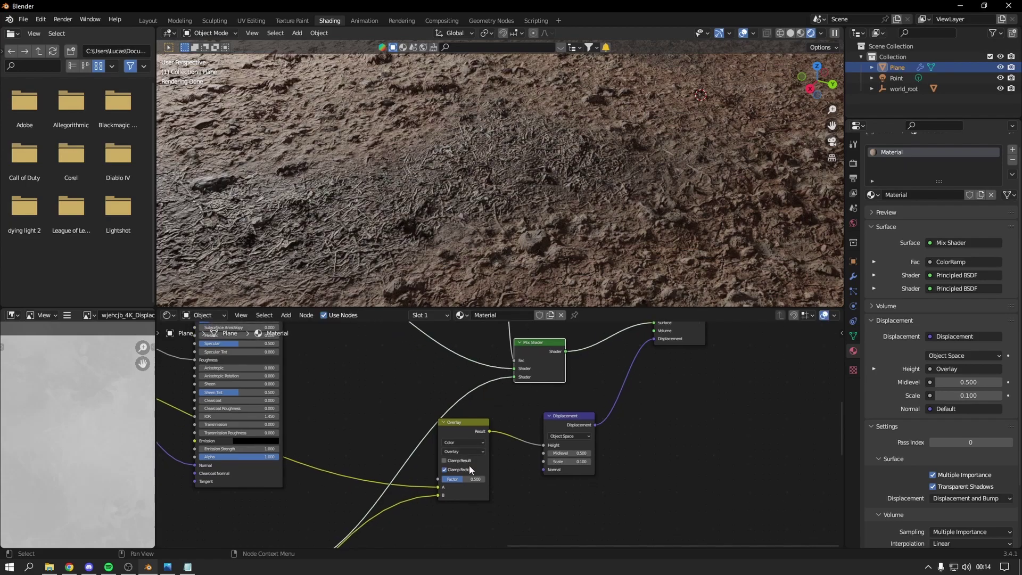
pyautogui.moveTo(463, 479)
pyautogui.mouseDown()
pyautogui.moveTo(444, 479)
pyautogui.moveTo(469, 479)
pyautogui.mouseUp()
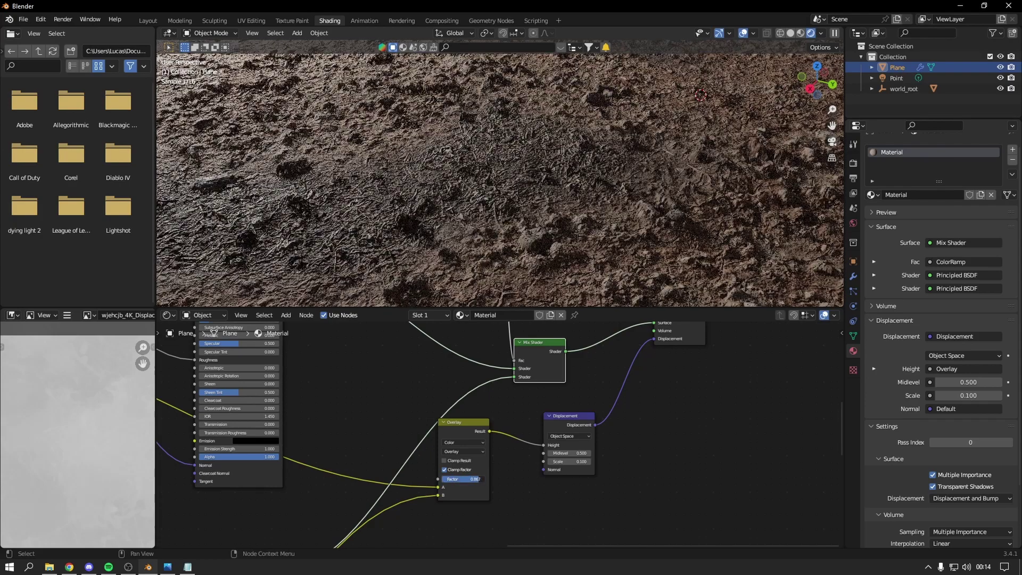
pyautogui.scroll(-3, 468, 415)
pyautogui.moveTo(468, 415); pyautogui.dragTo(497, 485, button='middle')
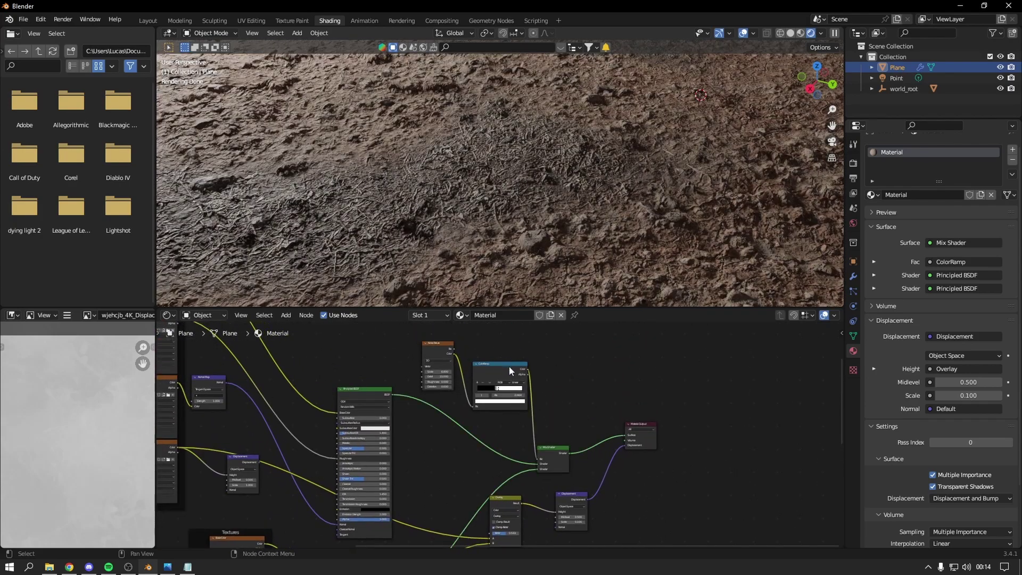
pyautogui.scroll(-2, 503, 369)
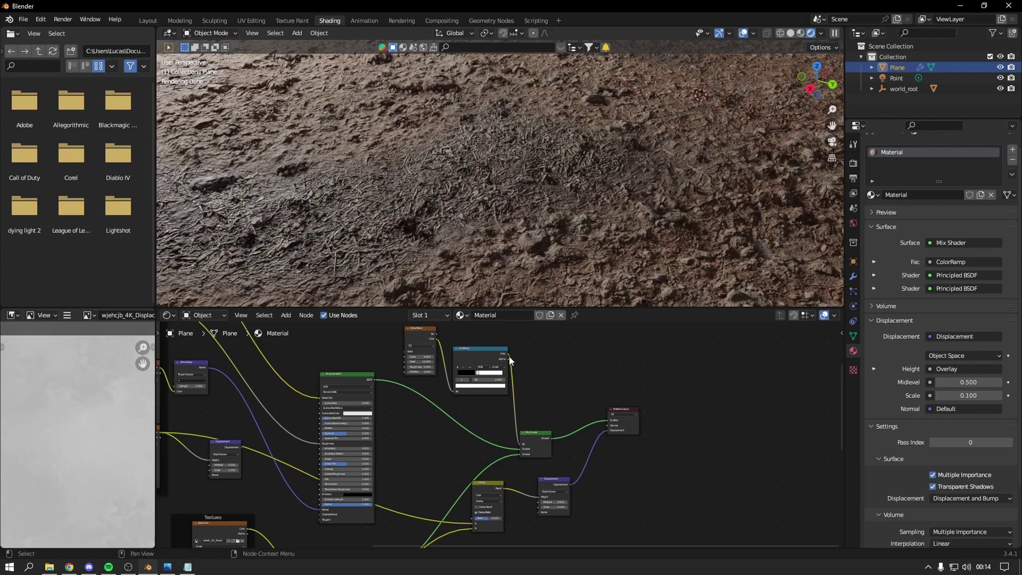
pyautogui.moveTo(508, 357); pyautogui.dragTo(474, 457)
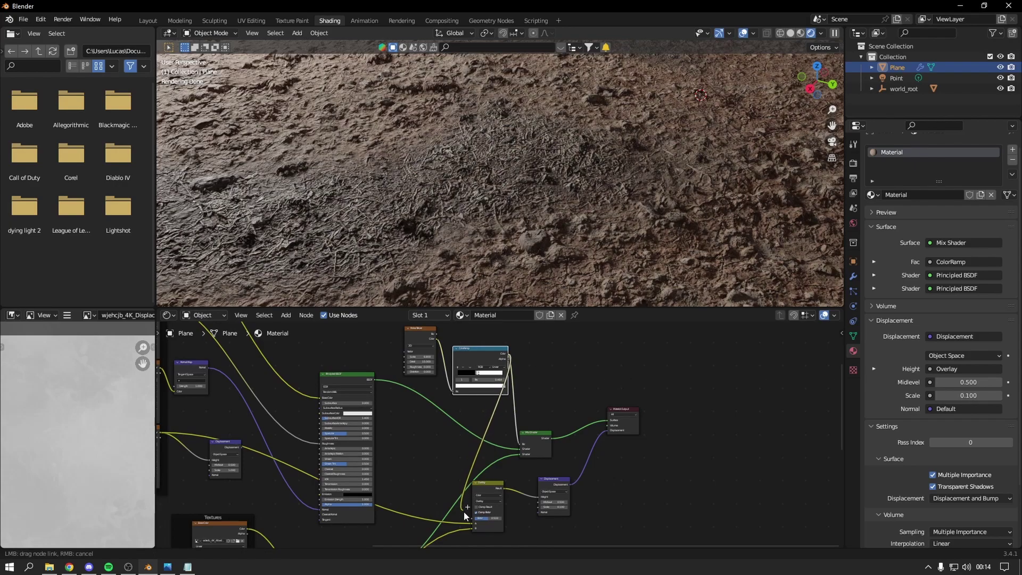
pyautogui.moveTo(470, 519); pyautogui.dragTo(471, 521)
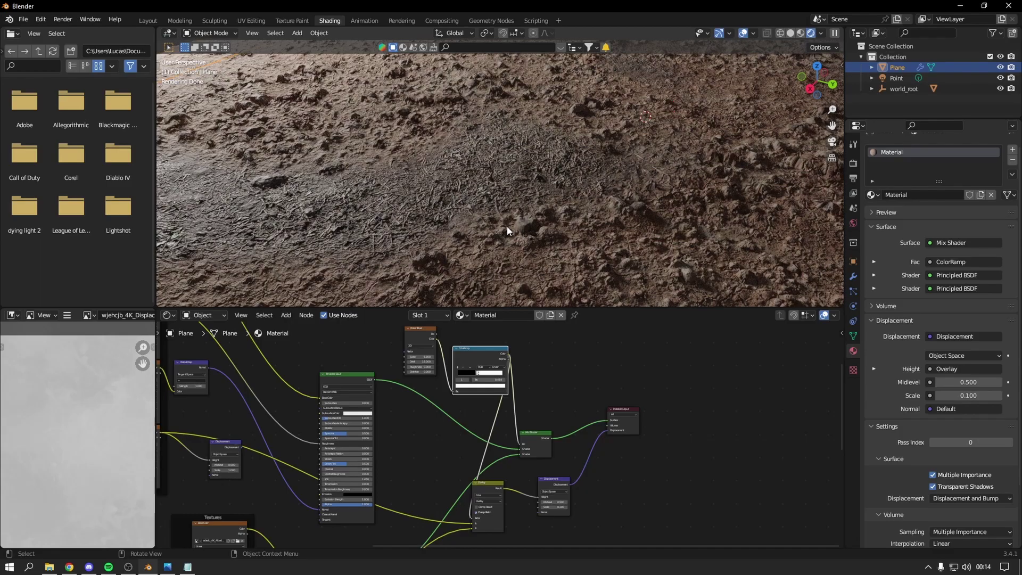
# Orbit over the terrain and move the ColorRamp white stop to 0.391.
pyautogui.moveTo(506, 226)
pyautogui.mouseDown(button='middle')
pyautogui.moveTo(561, 215)
pyautogui.moveTo(573, 235)
pyautogui.moveTo(435, 212)
pyautogui.moveTo(394, 194)
pyautogui.moveTo(545, 219)
pyautogui.moveTo(568, 174)
pyautogui.moveTo(554, 182)
pyautogui.mouseUp(button='middle')
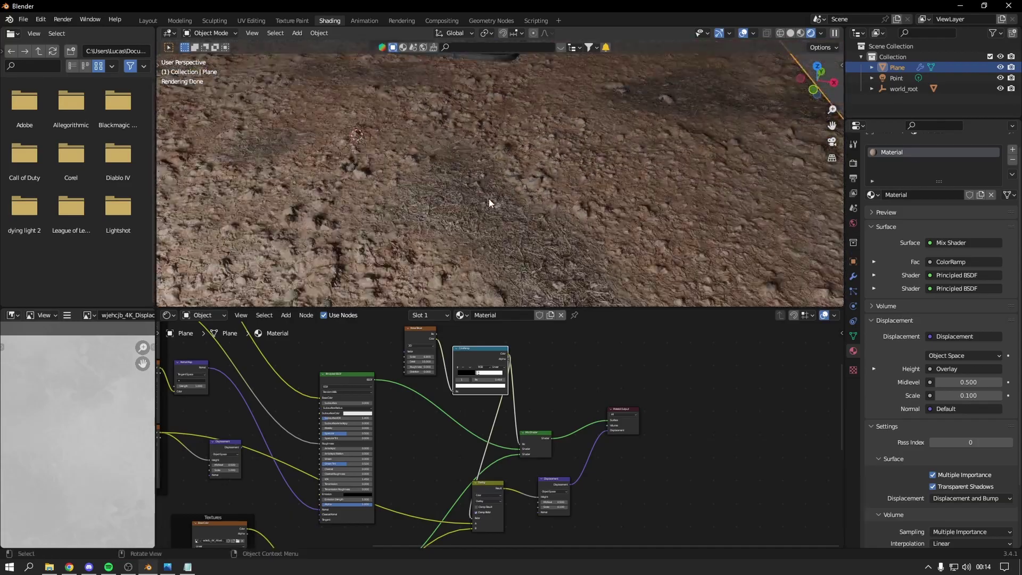
pyautogui.moveTo(489, 199)
pyautogui.mouseDown(button='middle')
pyautogui.moveTo(476, 177)
pyautogui.moveTo(488, 285)
pyautogui.mouseUp(button='middle')
pyautogui.scroll(3, 477, 386)
pyautogui.scroll(2, 476, 385)
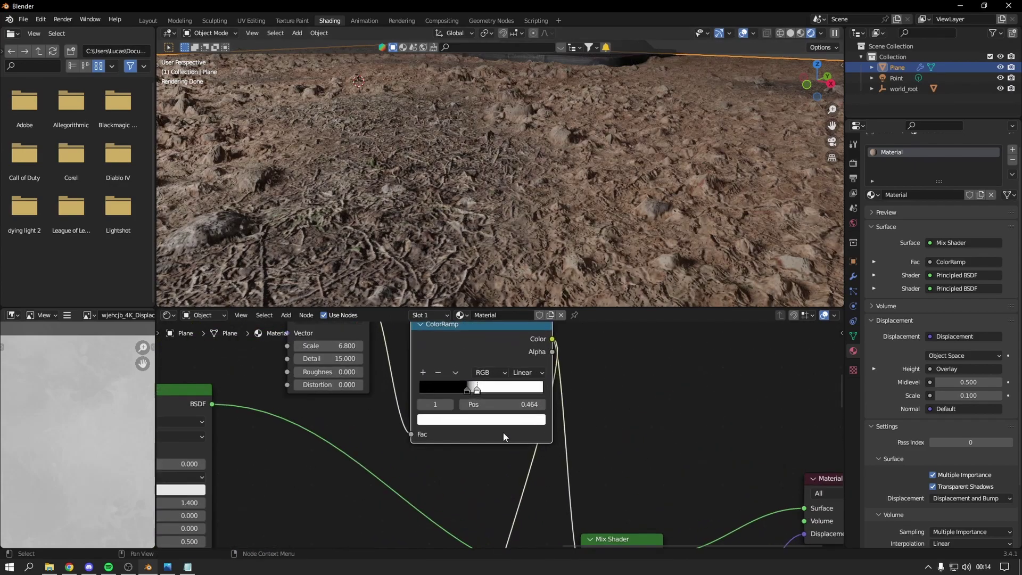
pyautogui.scroll(1, 475, 390)
pyautogui.moveTo(476, 390); pyautogui.dragTo(467, 400)
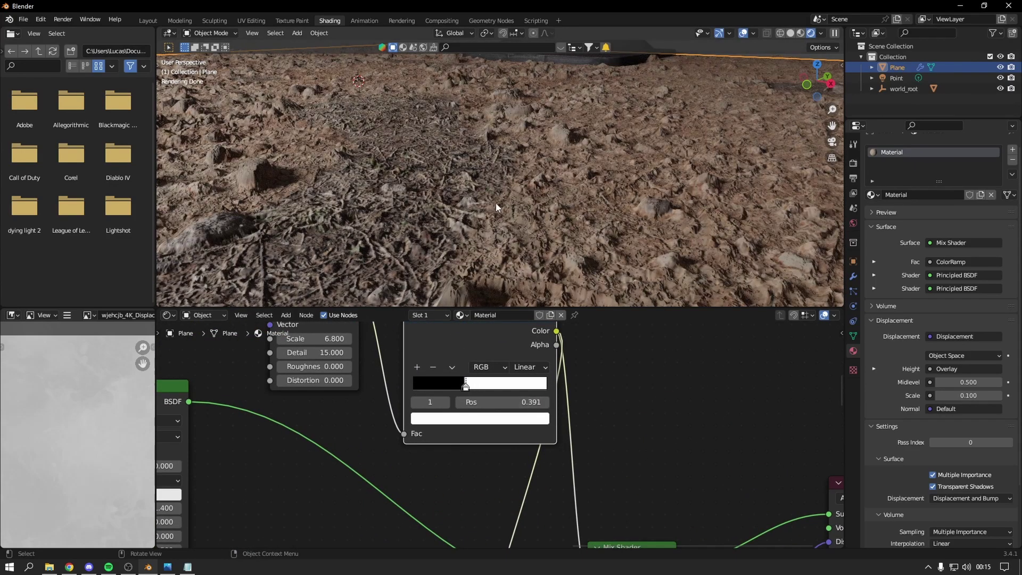
pyautogui.scroll(-5, 512, 174)
# Inspect the ground top-down up close, then delete the Noise Texture node.
pyautogui.moveTo(515, 195)
pyautogui.mouseDown(button='middle')
pyautogui.moveTo(474, 257)
pyautogui.moveTo(506, 241)
pyautogui.moveTo(494, 139)
pyautogui.moveTo(541, 156)
pyautogui.moveTo(560, 218)
pyautogui.moveTo(582, 235)
pyautogui.mouseUp(button='middle')
pyautogui.scroll(3, 518, 237)
pyautogui.scroll(-5, 477, 213)
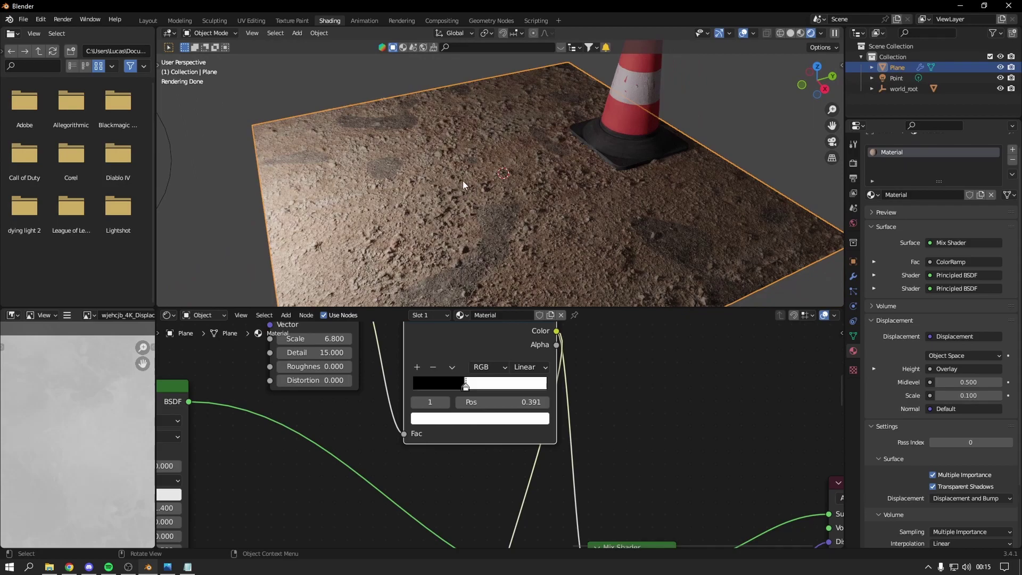
pyautogui.scroll(-3, 468, 202)
pyautogui.scroll(-3, 403, 346)
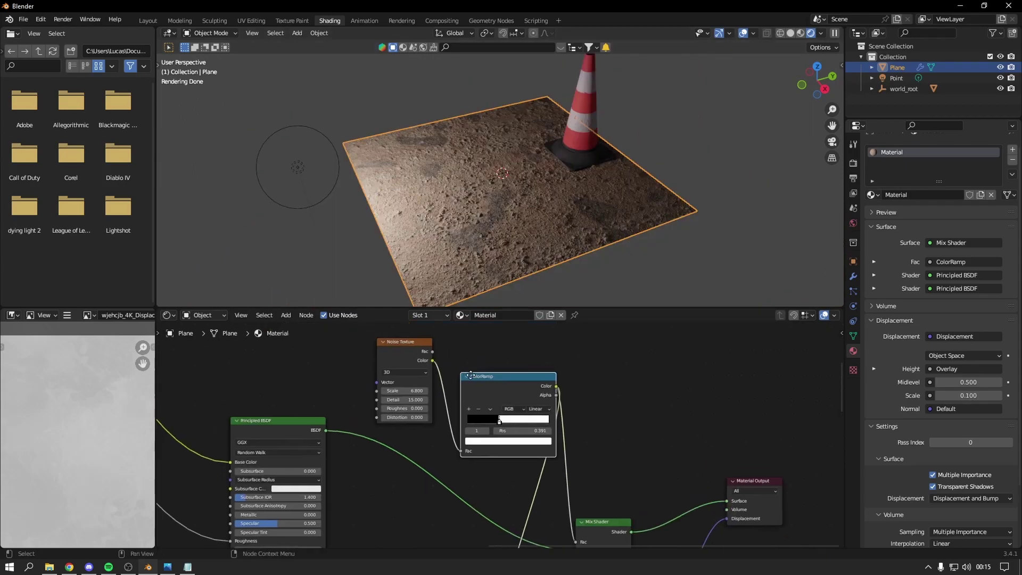
pyautogui.scroll(1, 404, 346)
pyautogui.scroll(1, 419, 352)
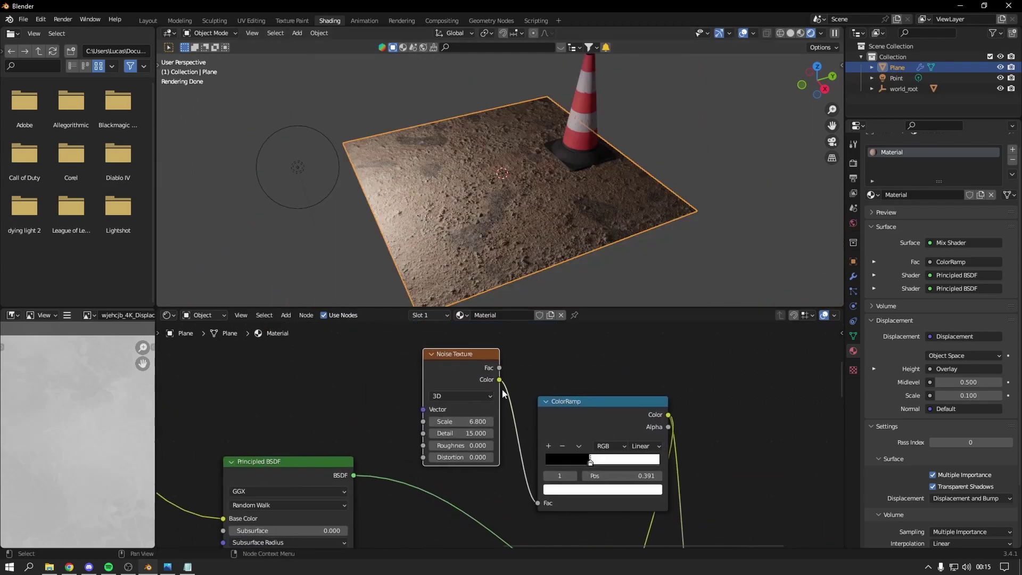
pyautogui.press('x')
pyautogui.hotkey('shift', 'a')
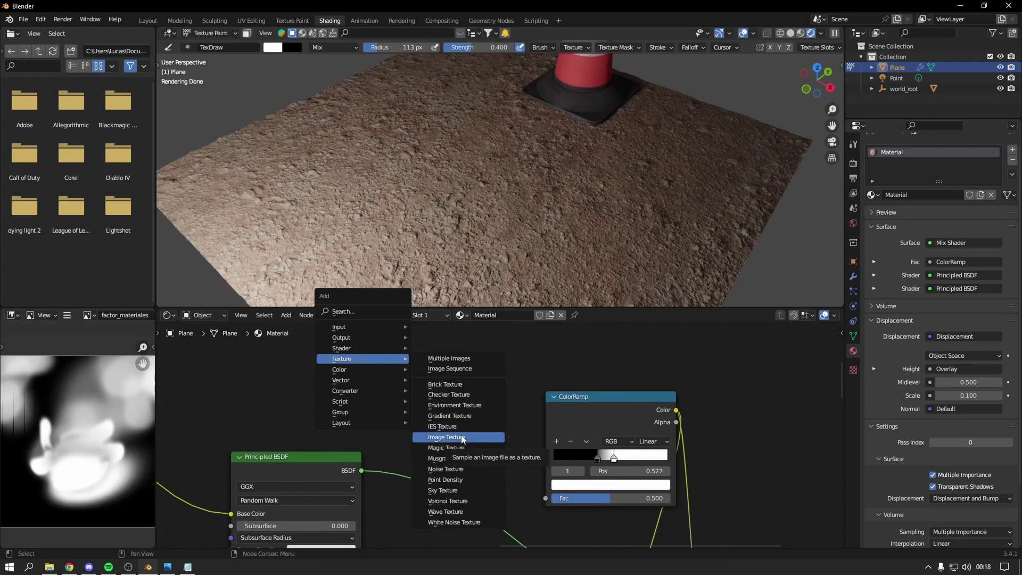
# Feed a new 4096 px image named '123' into the ground mask's ColorRamp factor.
pyautogui.click(462, 439)
pyautogui.moveTo(504, 354); pyautogui.dragTo(538, 462)
pyautogui.moveTo(547, 503); pyautogui.dragTo(546, 498)
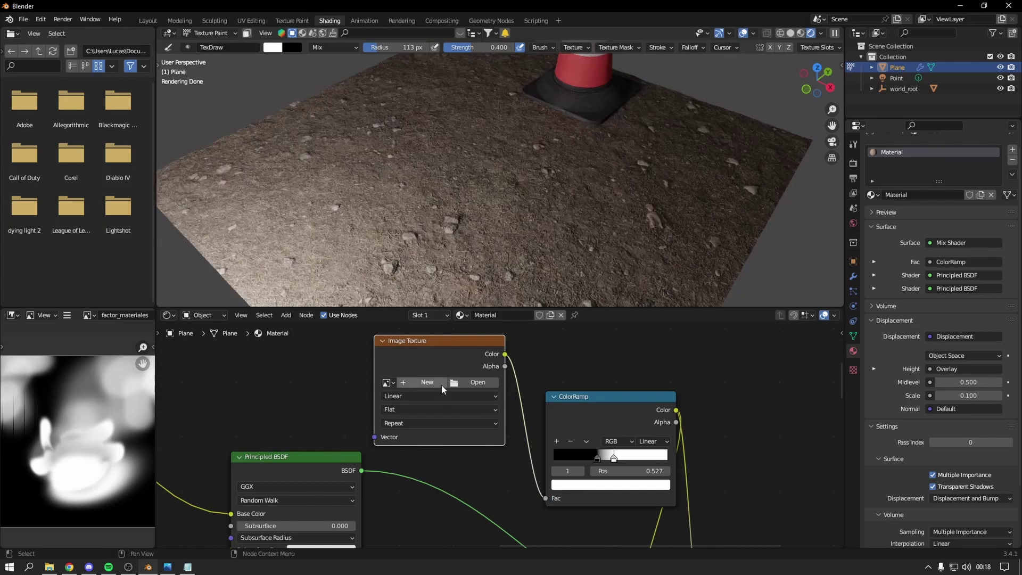
pyautogui.click(441, 384)
pyautogui.write('123')
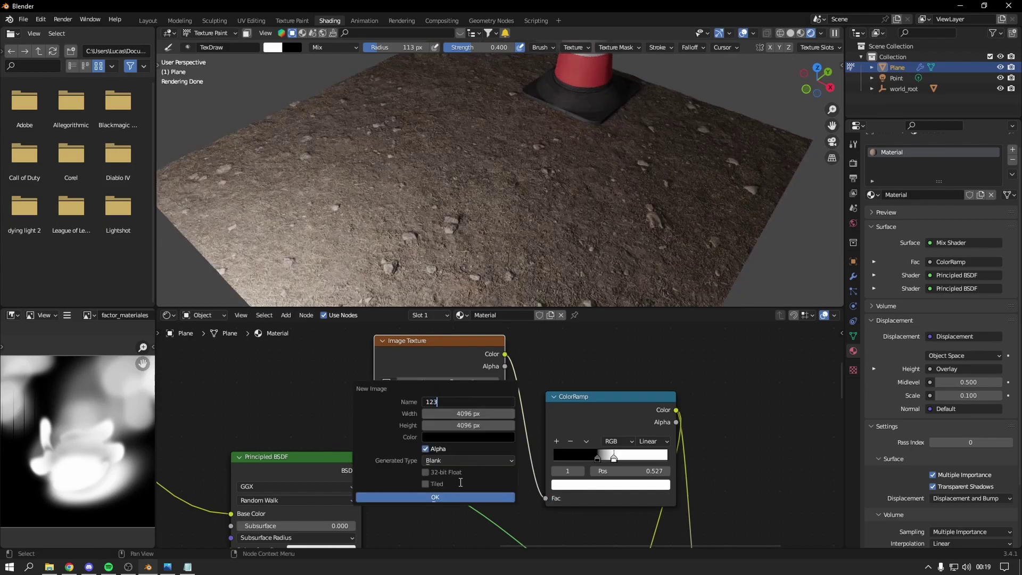
pyautogui.click(454, 497)
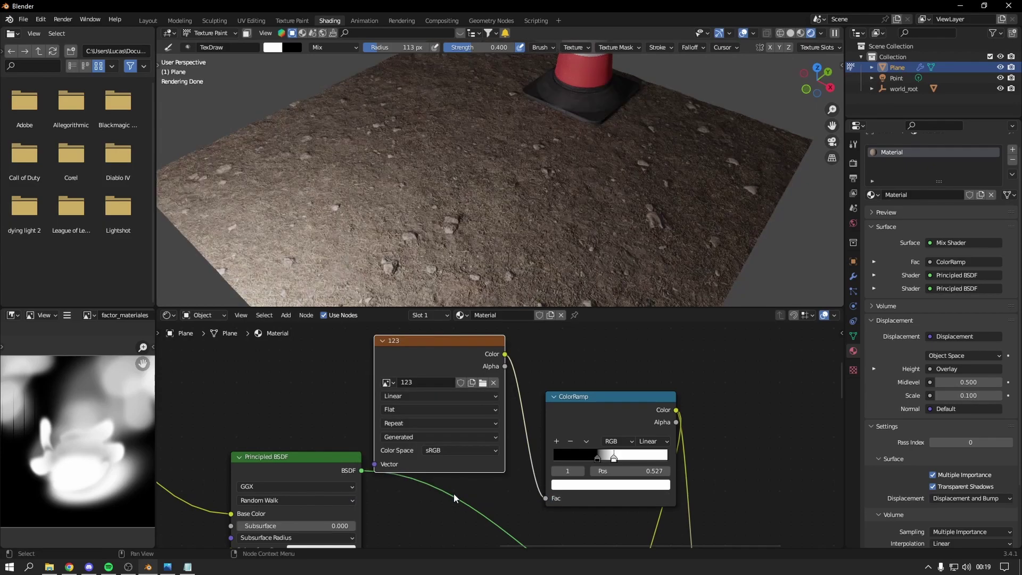
# Paint light streaks onto the ground plane's '123' image in material preview.
pyautogui.click(801, 33)
pyautogui.moveTo(426, 176); pyautogui.dragTo(479, 171)
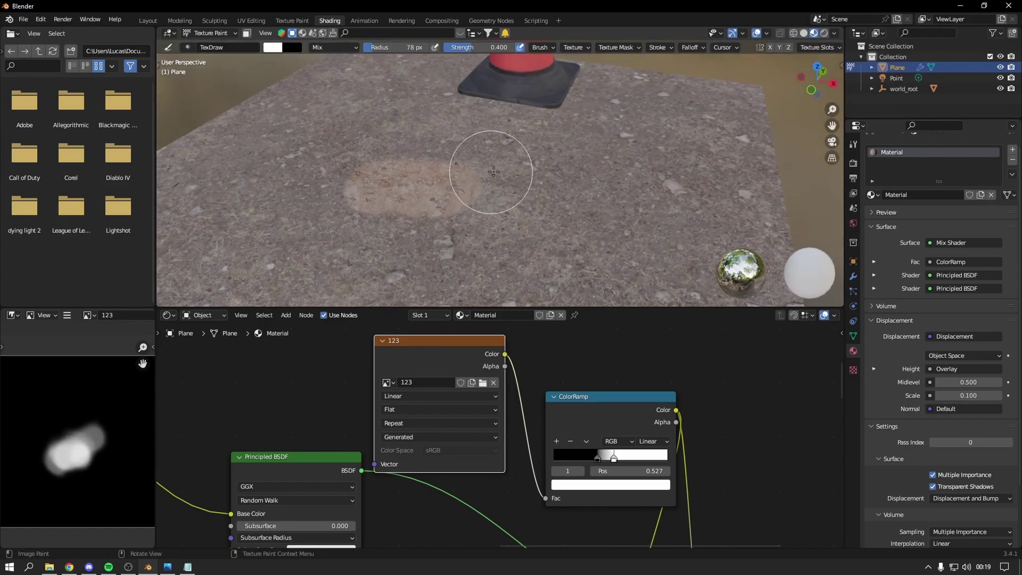
pyautogui.scroll(-2, 458, 154)
pyautogui.moveTo(478, 175); pyautogui.dragTo(553, 189)
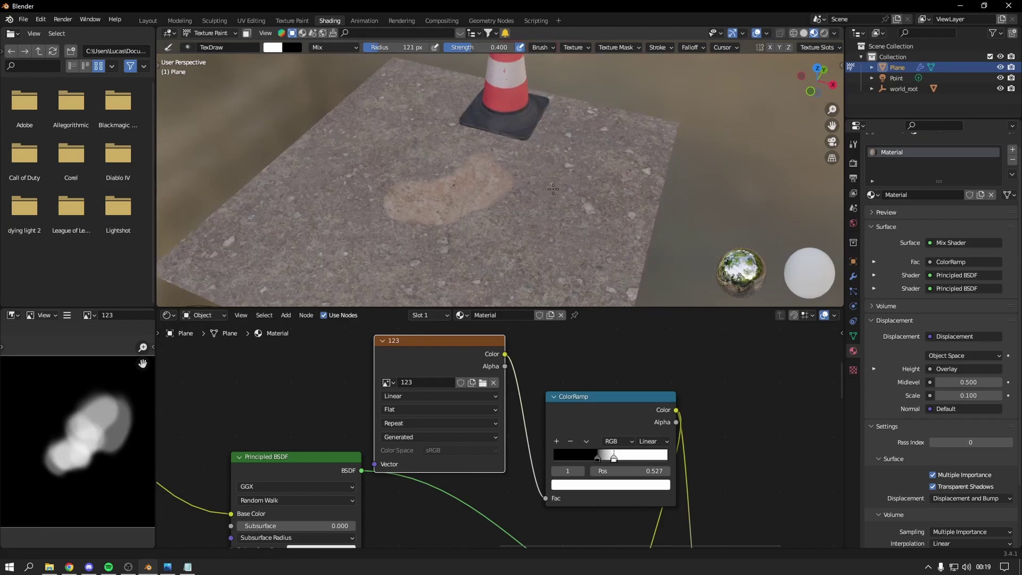
pyautogui.moveTo(552, 189); pyautogui.dragTo(452, 193, button='middle')
pyautogui.moveTo(452, 194); pyautogui.dragTo(486, 200)
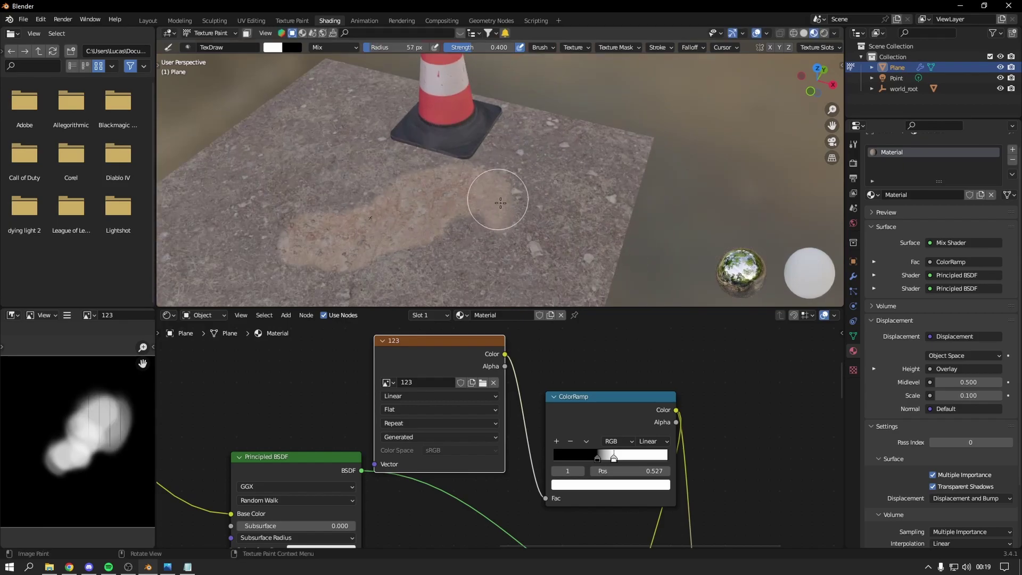
# Check the painted mask in rendered view against the Dust2Final.png reference.
pyautogui.click(823, 35)
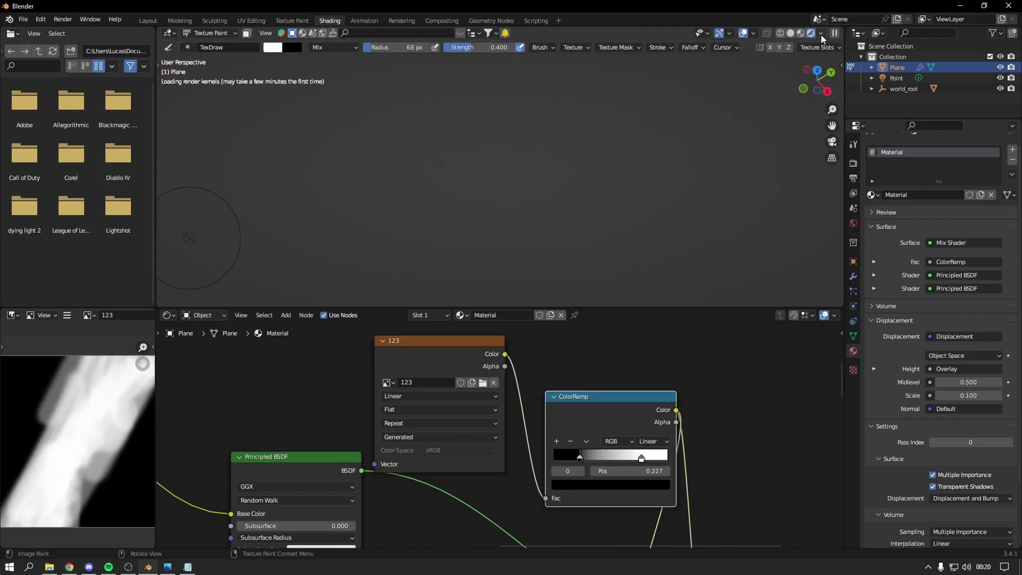
pyautogui.scroll(5, 497, 119)
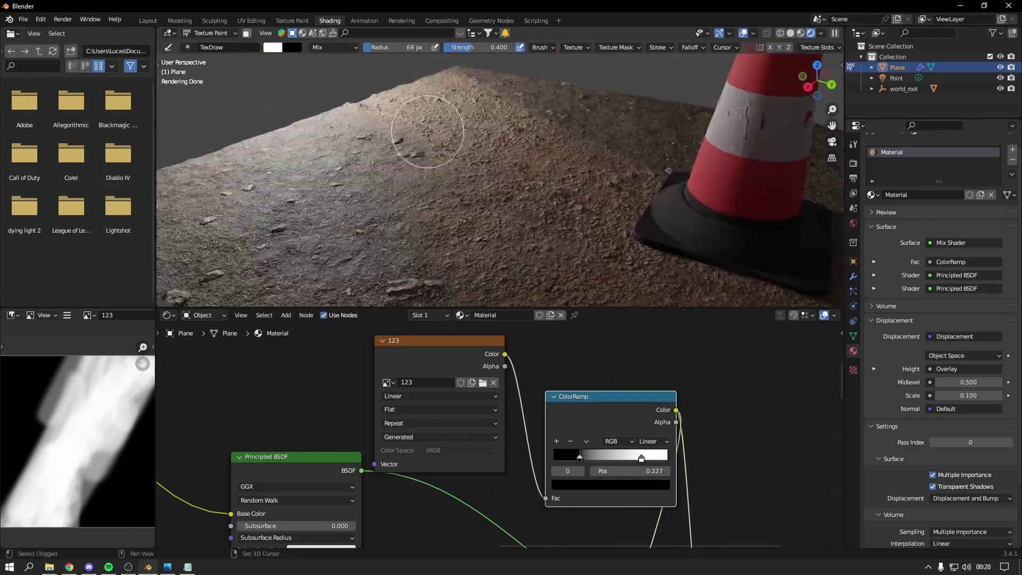
pyautogui.moveTo(586, 133)
pyautogui.mouseDown(button='middle')
pyautogui.moveTo(604, 154)
pyautogui.moveTo(591, 135)
pyautogui.mouseUp(button='middle')
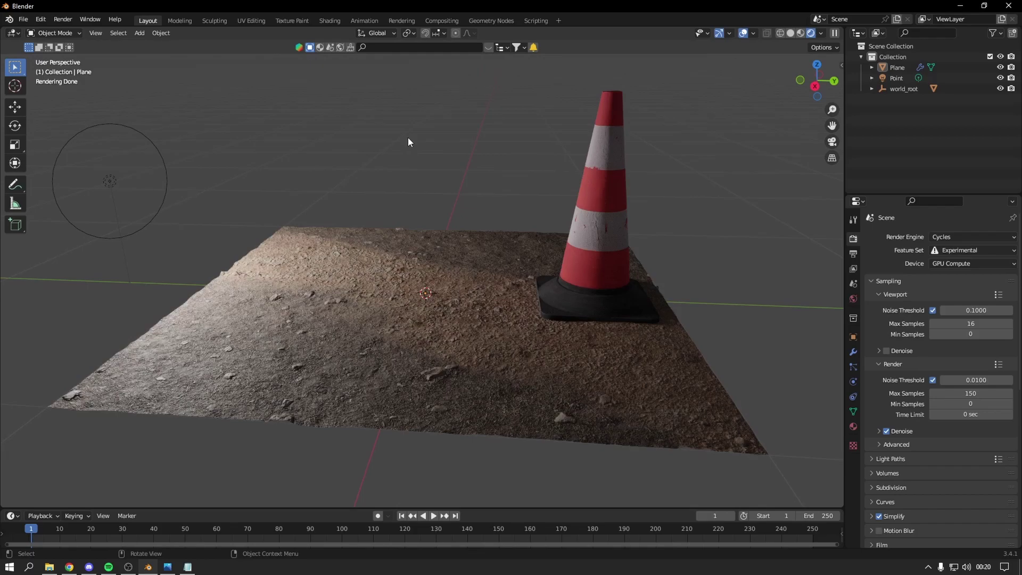
pyautogui.scroll(3, 407, 137)
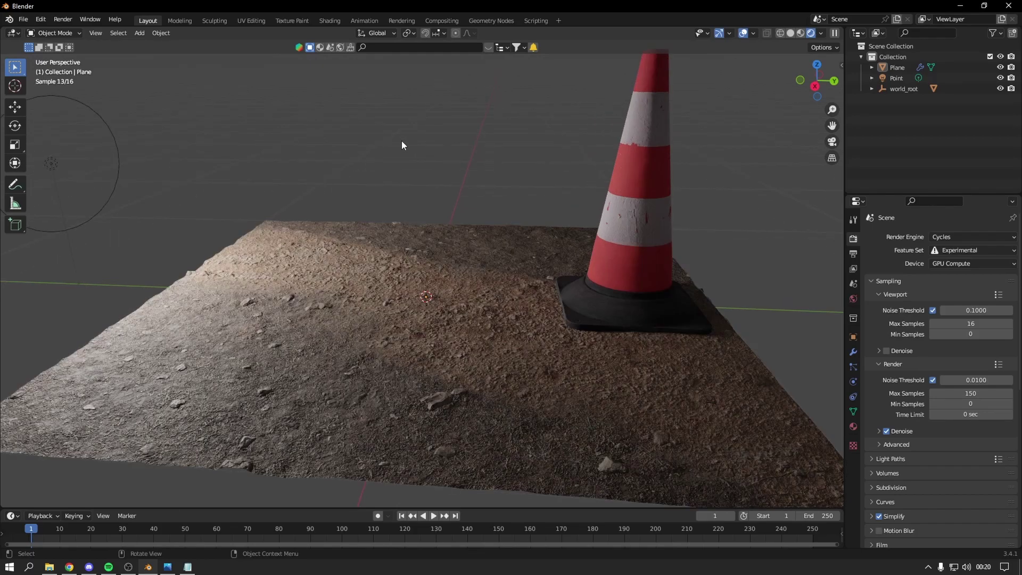
pyautogui.click(169, 566)
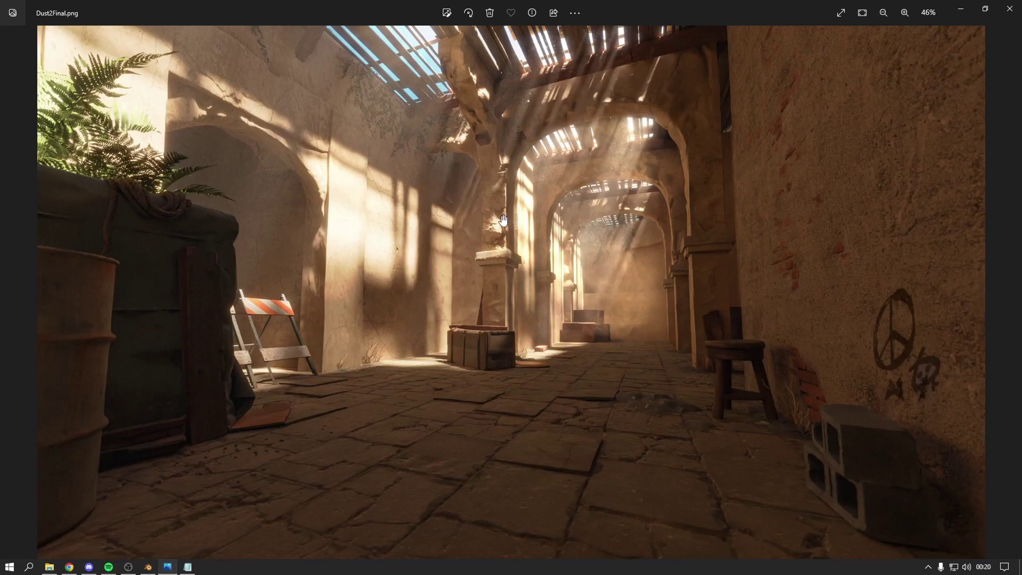
pyautogui.scroll(3, 503, 220)
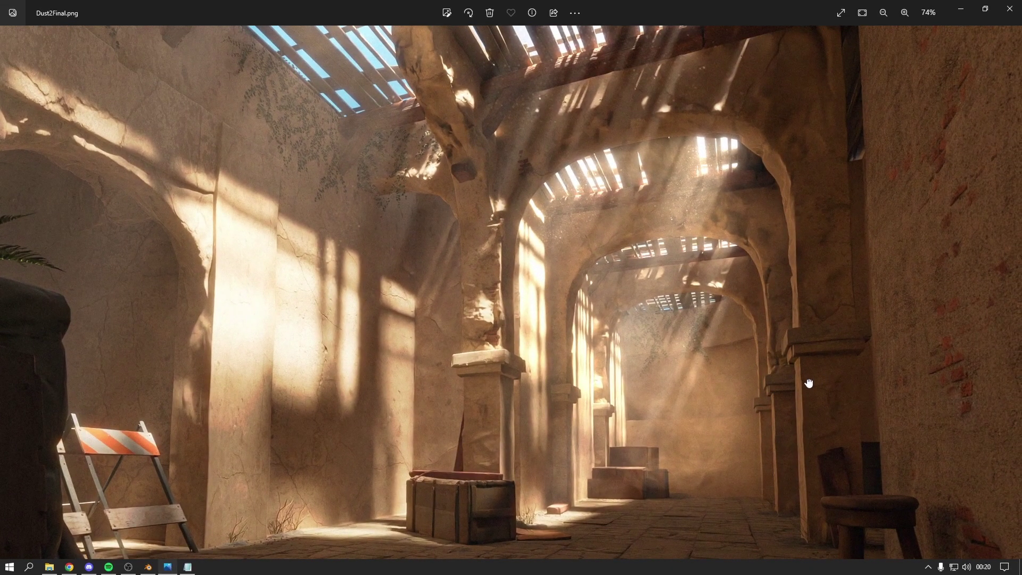
pyautogui.hotkey('alt', 'Tab')
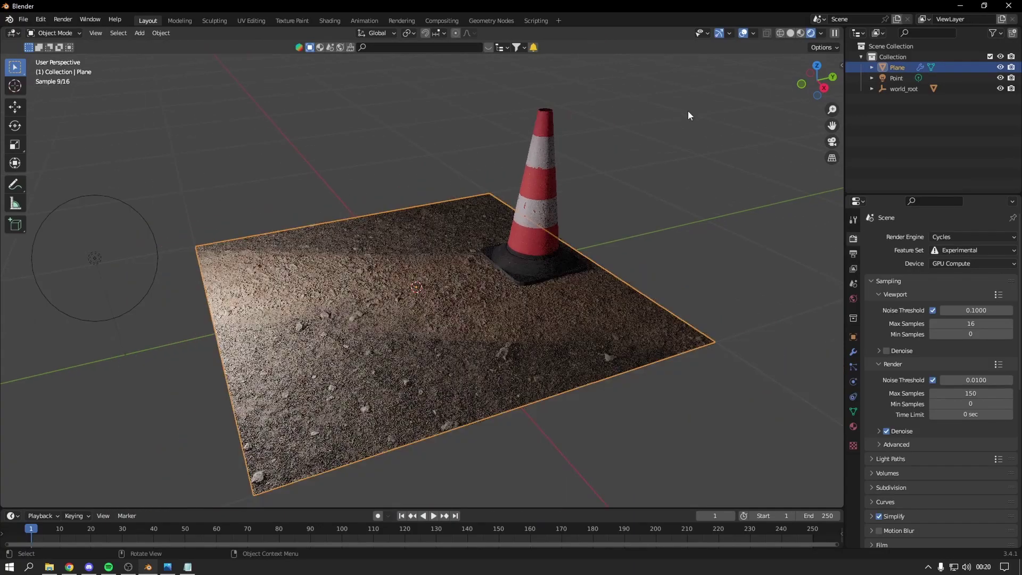
# Add a cube beside the cone, stretch it into a tall box, and apply its scale.
pyautogui.press('z')
pyautogui.hotkey('shift', 'a')
pyautogui.click(489, 169)
pyautogui.press('s')
pyautogui.click(469, 293)
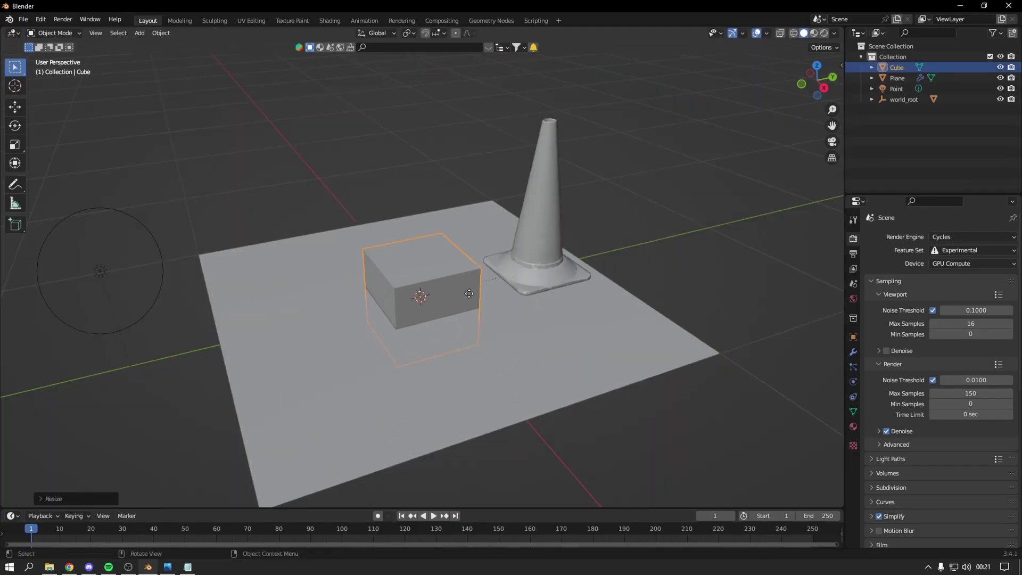
pyautogui.press('s')
pyautogui.press('z')
pyautogui.click(432, 206)
pyautogui.press('Tab')
pyautogui.scroll(-3, 491, 280)
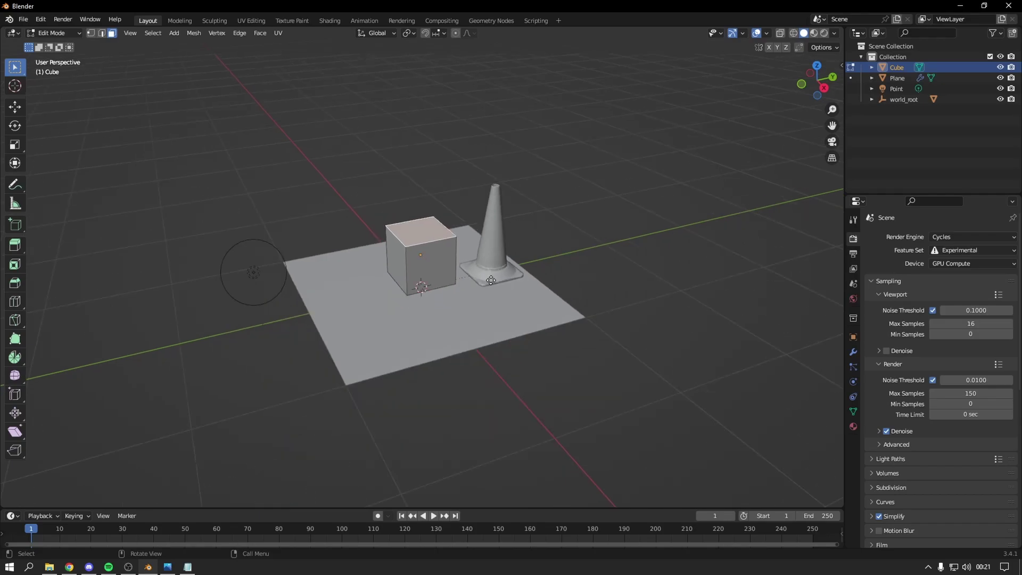
pyautogui.press('Tab')
pyautogui.rightClick(442, 200)
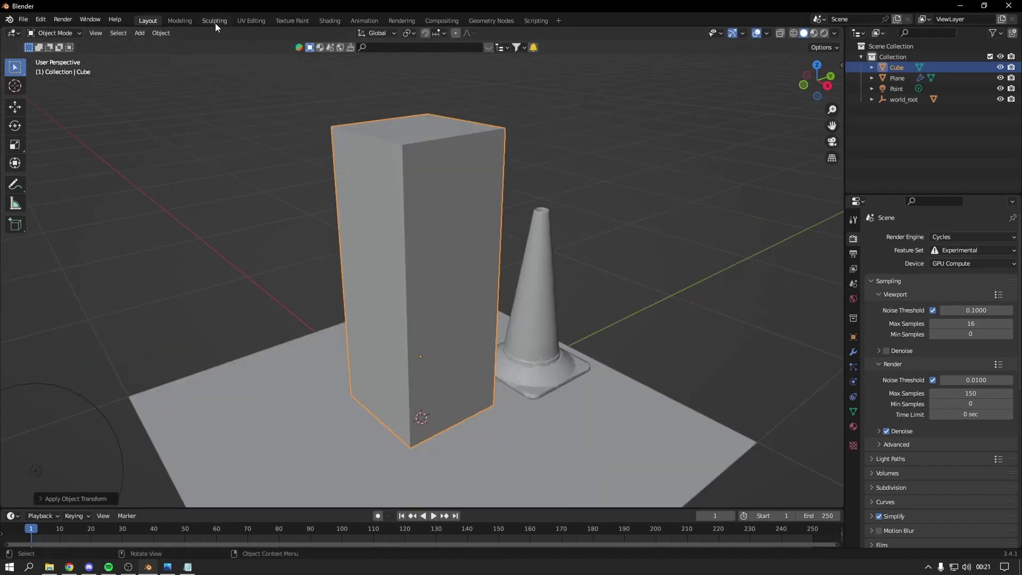
# In Sculpting, set the block's remesh voxel size to 0.01 m.
pyautogui.click(214, 20)
pyautogui.scroll(4, 415, 170)
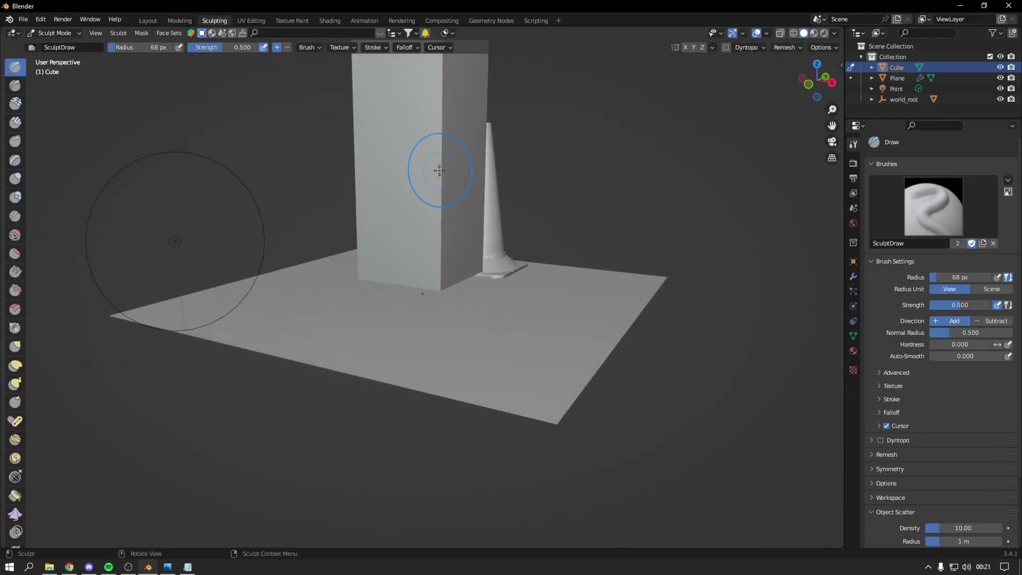
pyautogui.scroll(3, 393, 223)
pyautogui.moveTo(392, 178); pyautogui.dragTo(387, 187, button='middle')
pyautogui.scroll(-5, 405, 202)
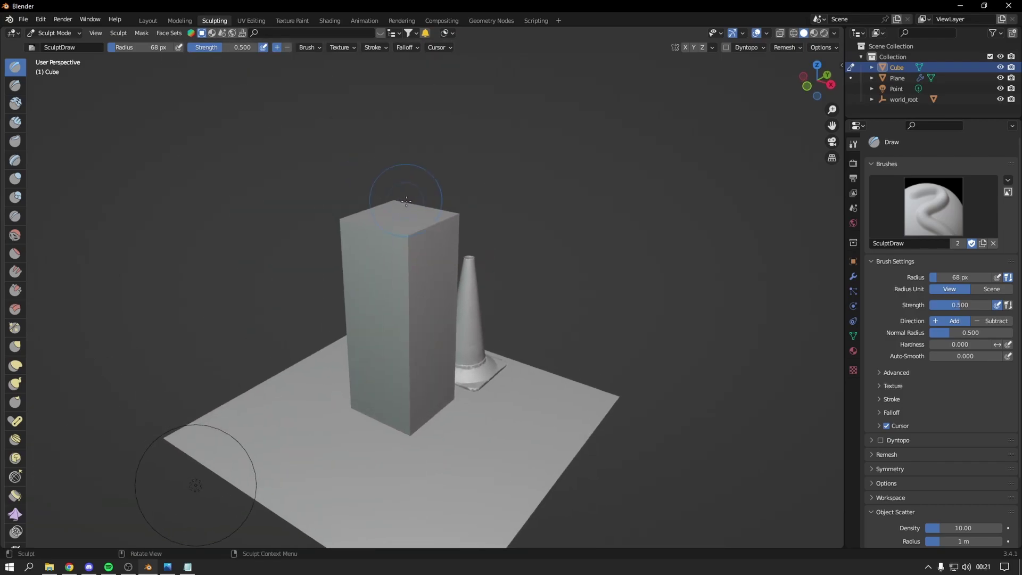
pyautogui.scroll(5, 398, 198)
pyautogui.moveTo(412, 221)
pyautogui.mouseDown(button='middle')
pyautogui.moveTo(375, 202)
pyautogui.moveTo(395, 184)
pyautogui.mouseUp(button='middle')
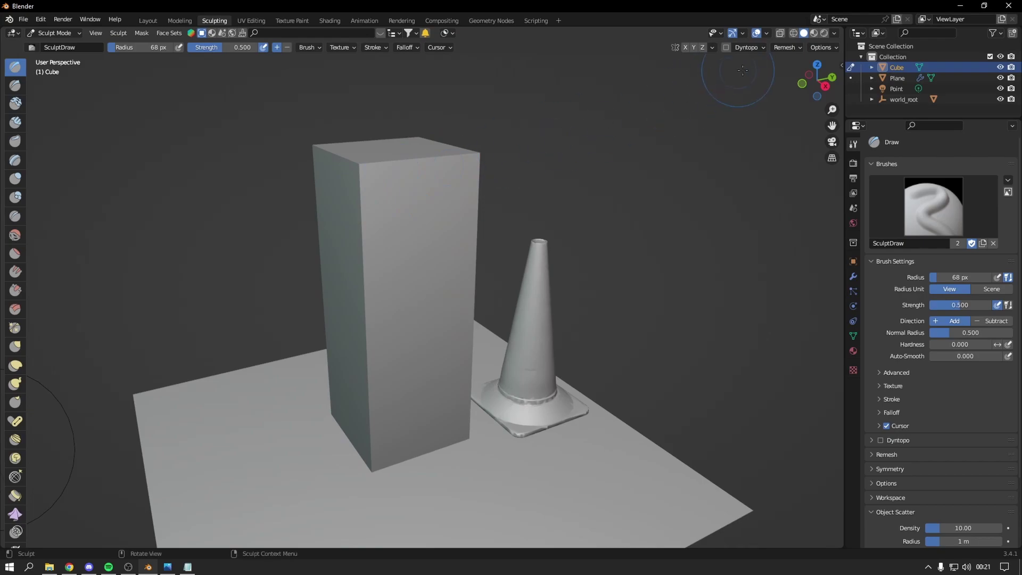
pyautogui.click(783, 49)
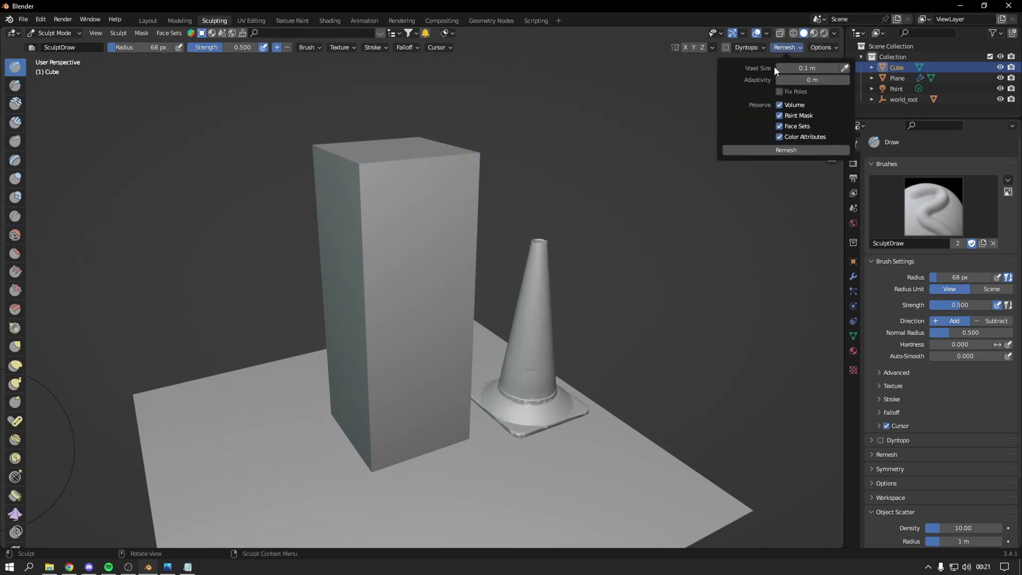
pyautogui.moveTo(790, 67); pyautogui.dragTo(785, 68)
pyautogui.press('Return')
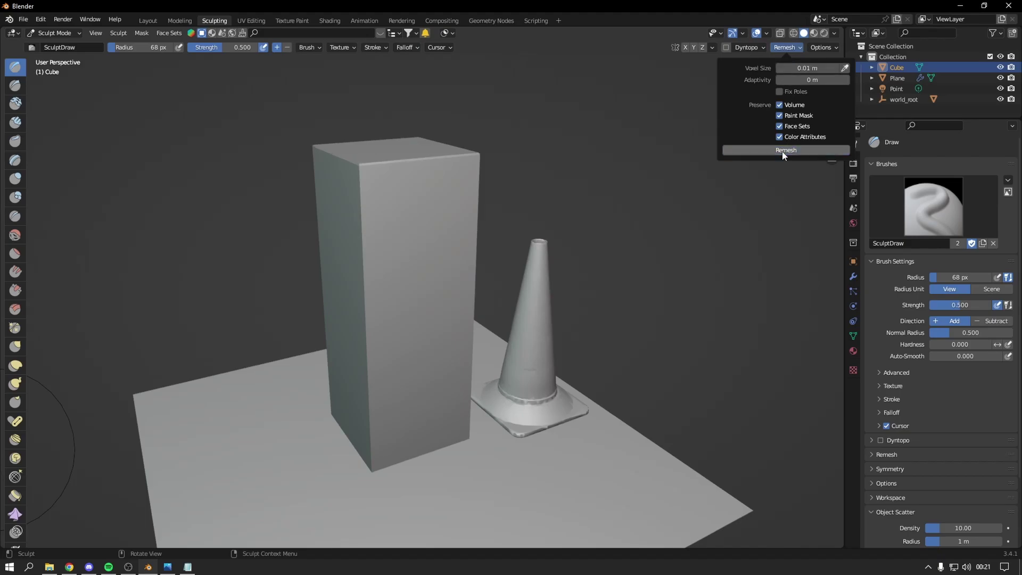
# Inspect the dense remeshed mesh in Edit Mode and reapply the voxel remesh.
pyautogui.moveTo(535, 91); pyautogui.dragTo(396, 73, button='middle')
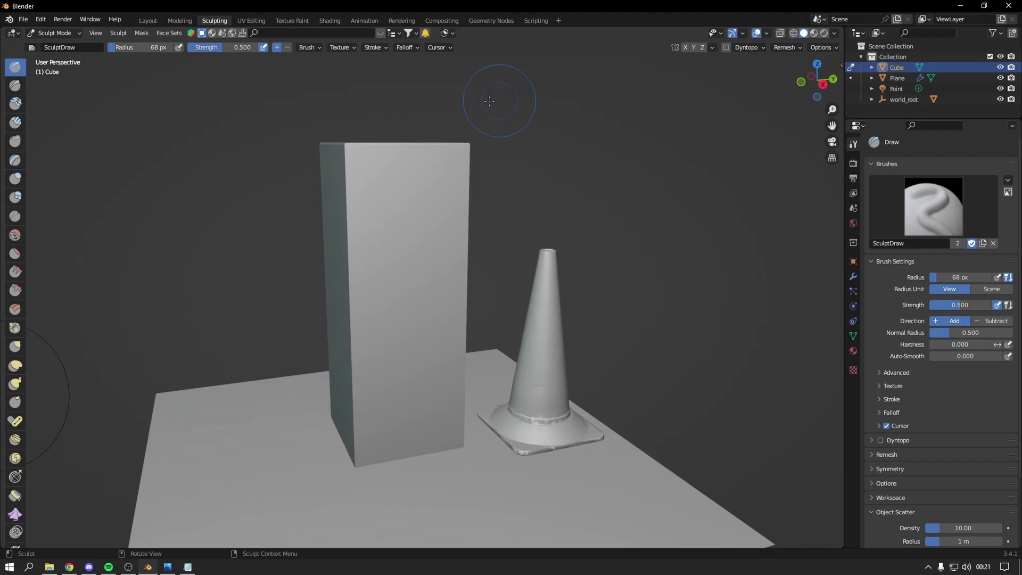
pyautogui.press('Tab')
pyautogui.moveTo(458, 141)
pyautogui.mouseDown(button='middle')
pyautogui.moveTo(467, 170)
pyautogui.moveTo(741, 73)
pyautogui.mouseUp(button='middle')
pyautogui.press('Tab')
pyautogui.press('Tab')
pyautogui.press('Tab')
pyautogui.click(800, 47)
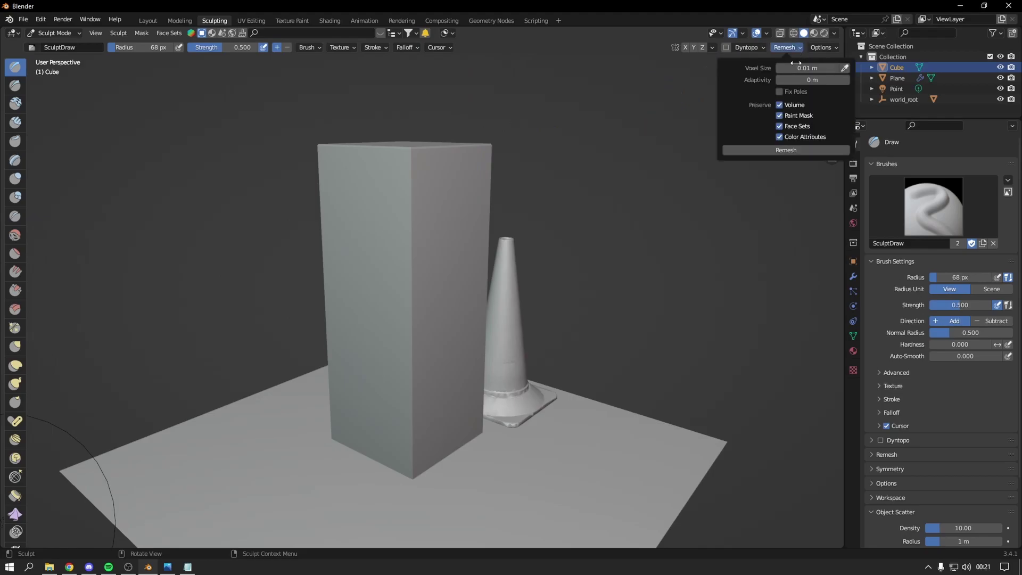
pyautogui.press('Tab')
pyautogui.moveTo(486, 121)
pyautogui.mouseDown(button='middle')
pyautogui.moveTo(516, 137)
pyautogui.moveTo(441, 168)
pyautogui.moveTo(394, 156)
pyautogui.mouseUp(button='middle')
pyautogui.press('Tab')
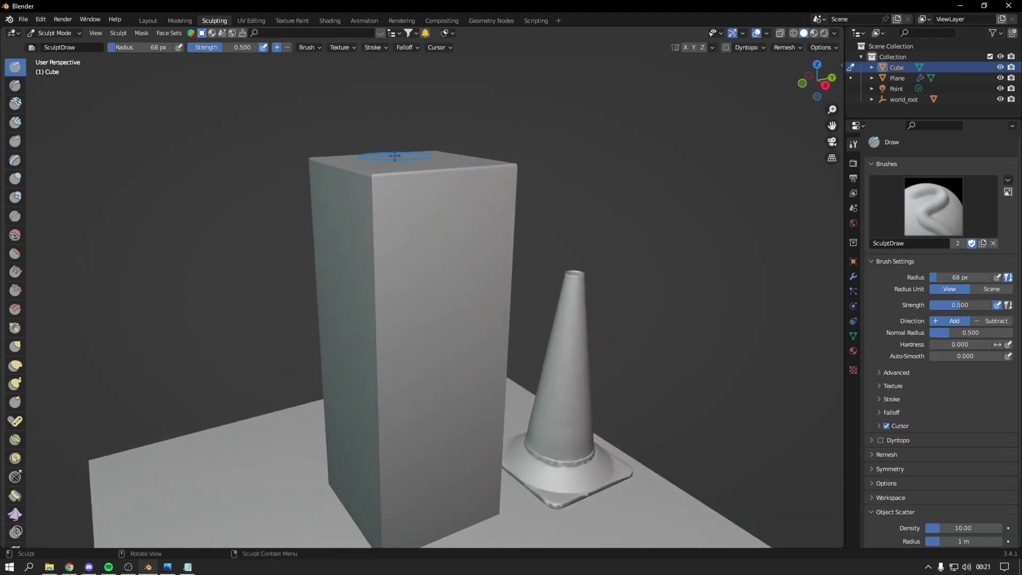
# Try test Draw strokes on the block, undo them, and return to Layout.
pyautogui.moveTo(153, 185); pyautogui.dragTo(332, 202, button='middle')
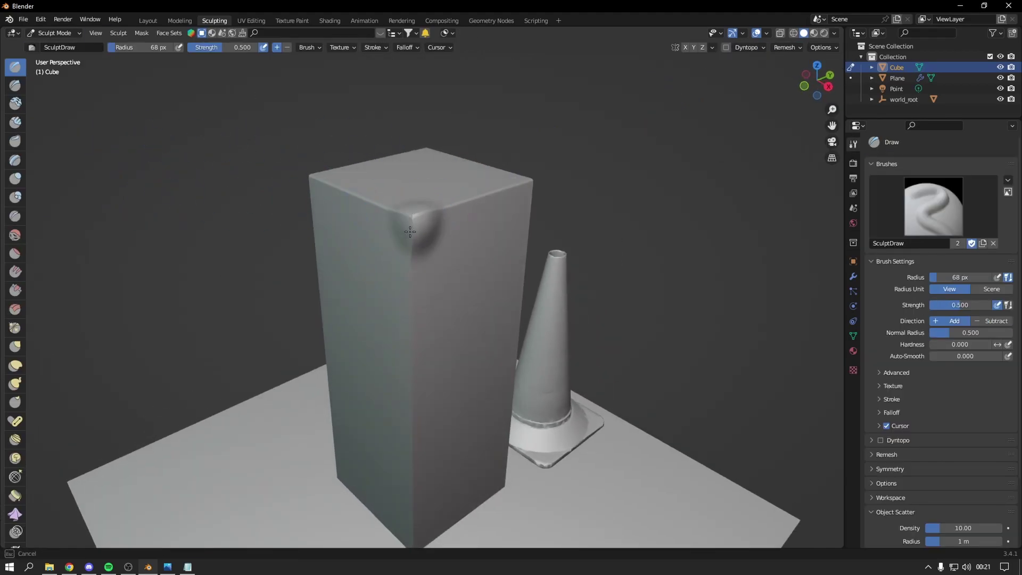
pyautogui.moveTo(410, 231); pyautogui.dragTo(405, 226)
pyautogui.moveTo(404, 226); pyautogui.dragTo(362, 176, button='middle')
pyautogui.moveTo(362, 176)
pyautogui.mouseDown()
pyautogui.moveTo(415, 330)
pyautogui.moveTo(420, 404)
pyautogui.mouseUp()
pyautogui.moveTo(420, 405); pyautogui.dragTo(424, 352, button='middle')
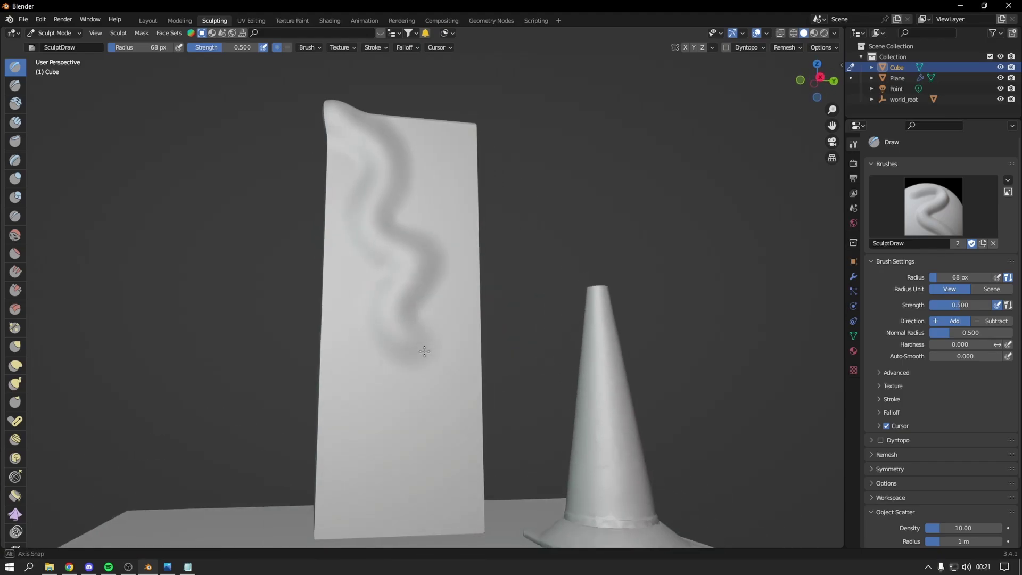
pyautogui.moveTo(424, 351)
pyautogui.keyDown('ctrl'); pyautogui.mouseDown()
pyautogui.moveTo(388, 262)
pyautogui.moveTo(387, 274)
pyautogui.mouseUp(); pyautogui.keyUp('ctrl')
pyautogui.moveTo(388, 274); pyautogui.dragTo(399, 183, button='middle')
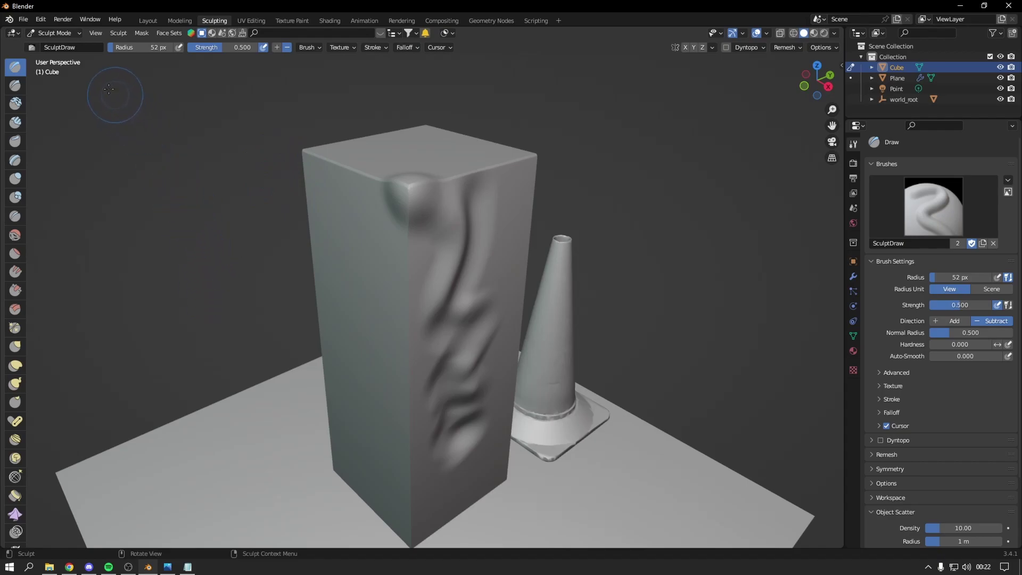
pyautogui.hotkey('ctrl', 'z')
pyautogui.hotkey('ctrl', 'z')
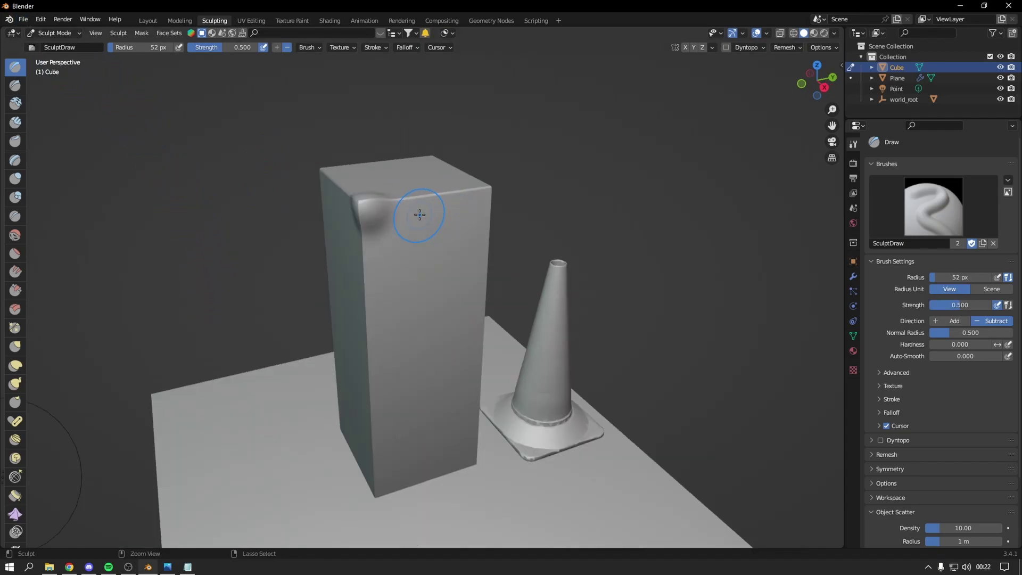
pyautogui.click(148, 20)
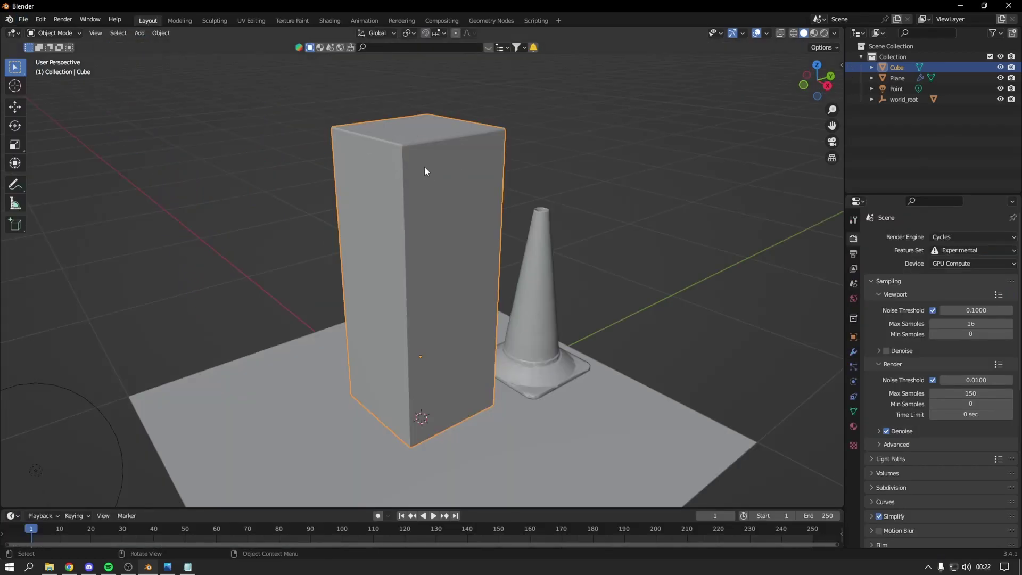
# Shade the tall block smooth.
pyautogui.rightClick(424, 167)
pyautogui.click(381, 167)
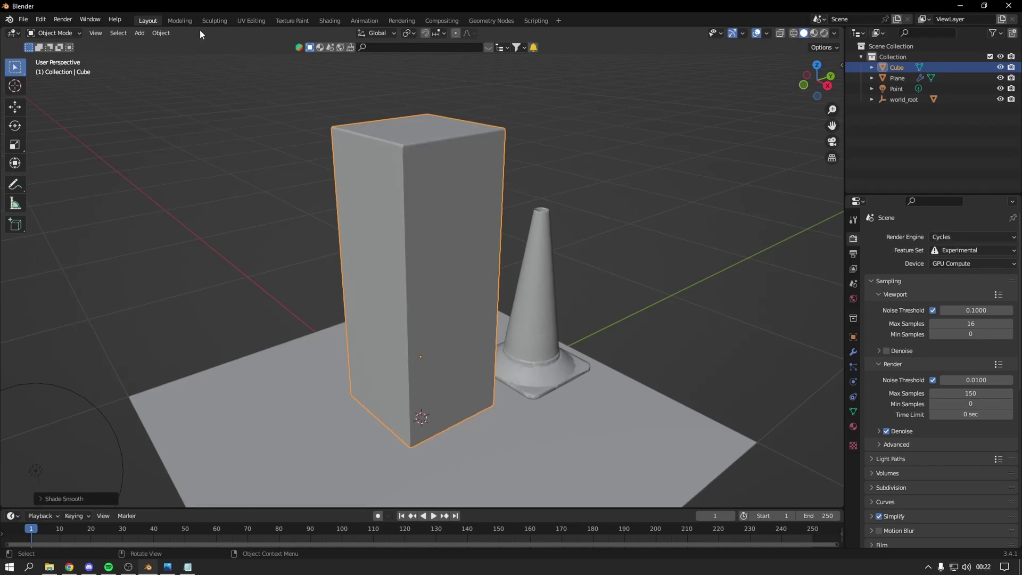
pyautogui.click(214, 20)
pyautogui.moveTo(372, 157); pyautogui.dragTo(381, 160, button='middle')
# Append brushes RB_01–RB_32 from the Brush folder of rock_brushes.blend.
pyautogui.click(24, 19)
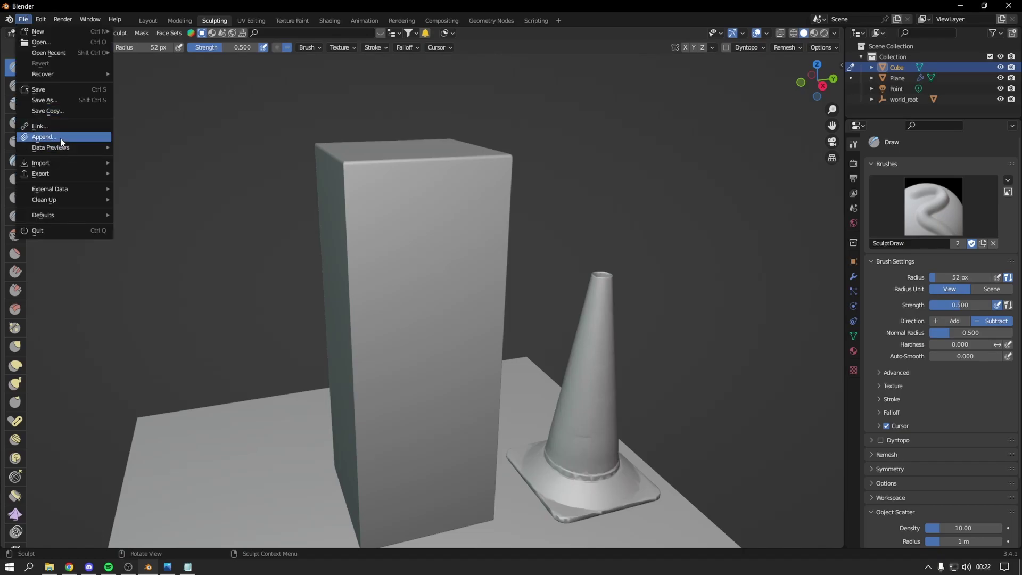
pyautogui.click(60, 138)
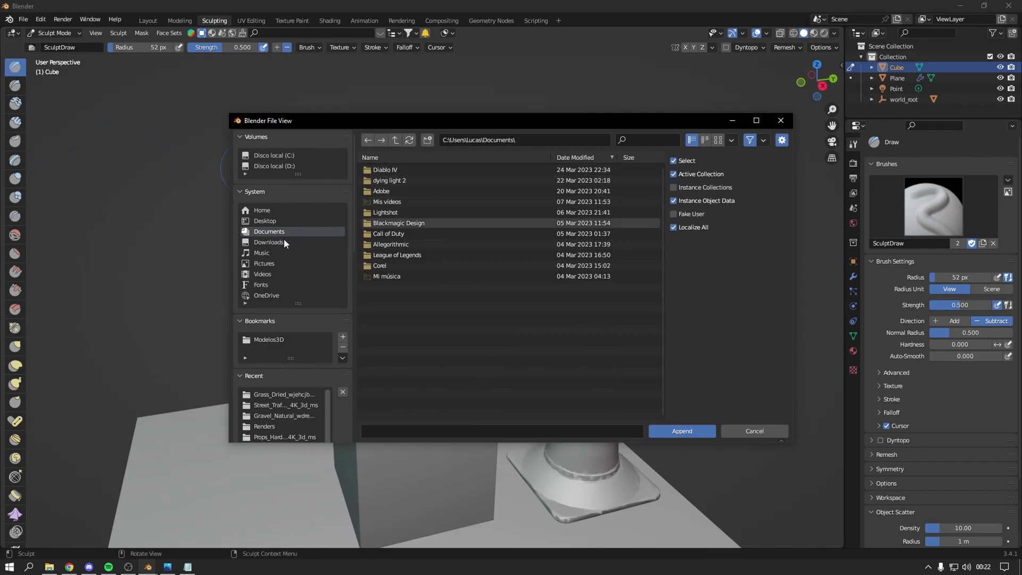
pyautogui.click(276, 395)
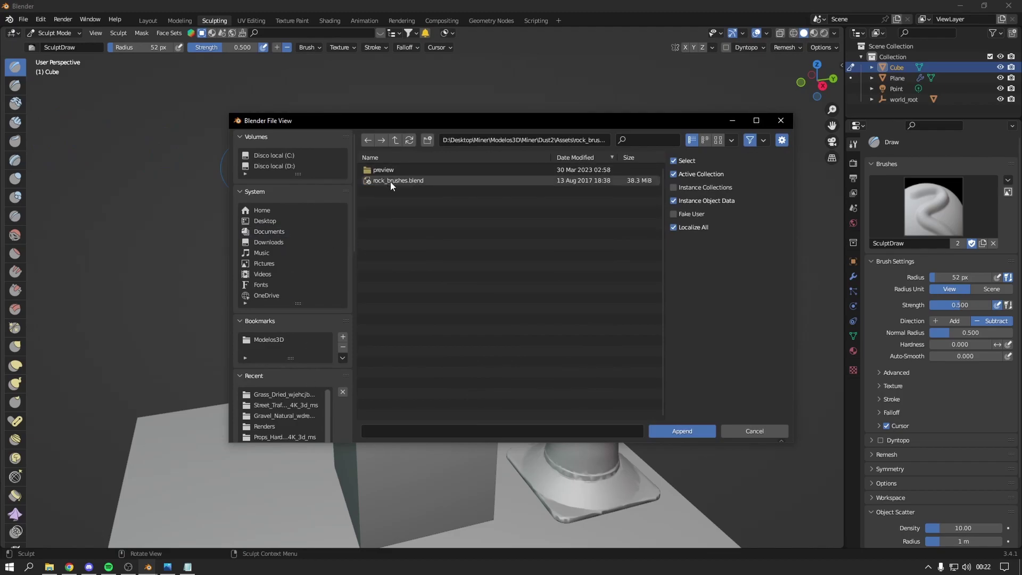
pyautogui.doubleClick(390, 181)
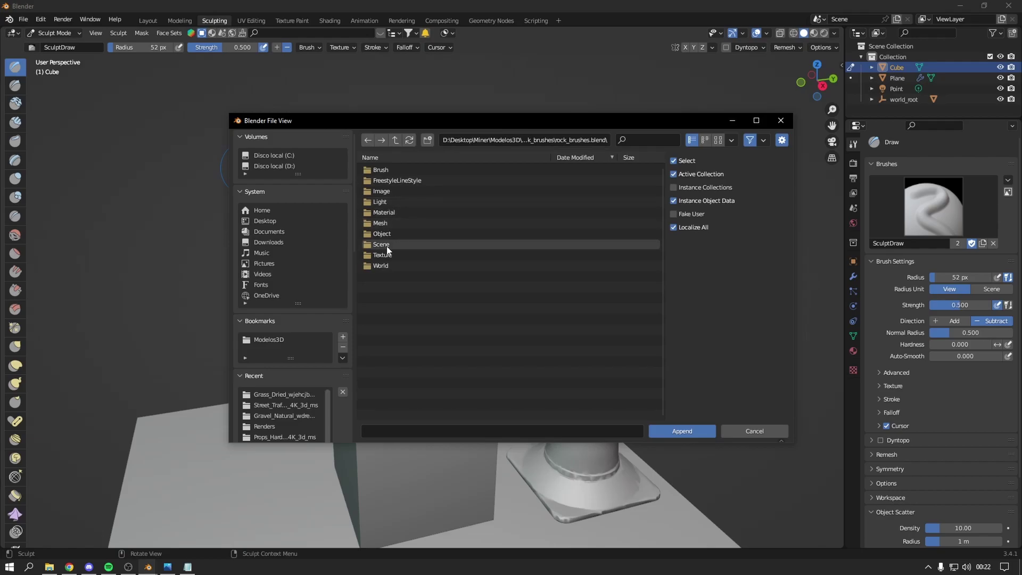
pyautogui.doubleClick(386, 171)
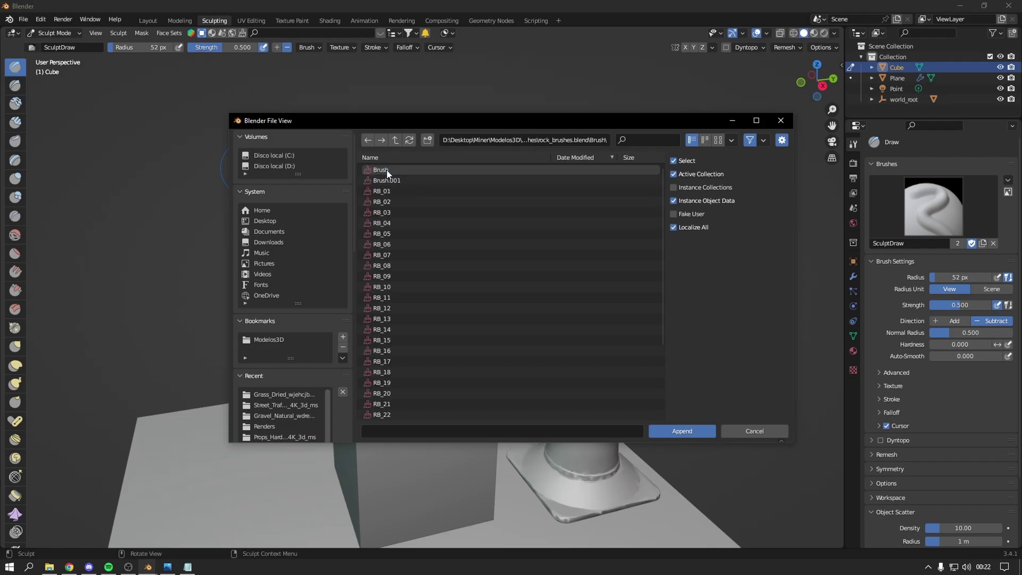
pyautogui.click(390, 190)
pyautogui.scroll(-5, 399, 223)
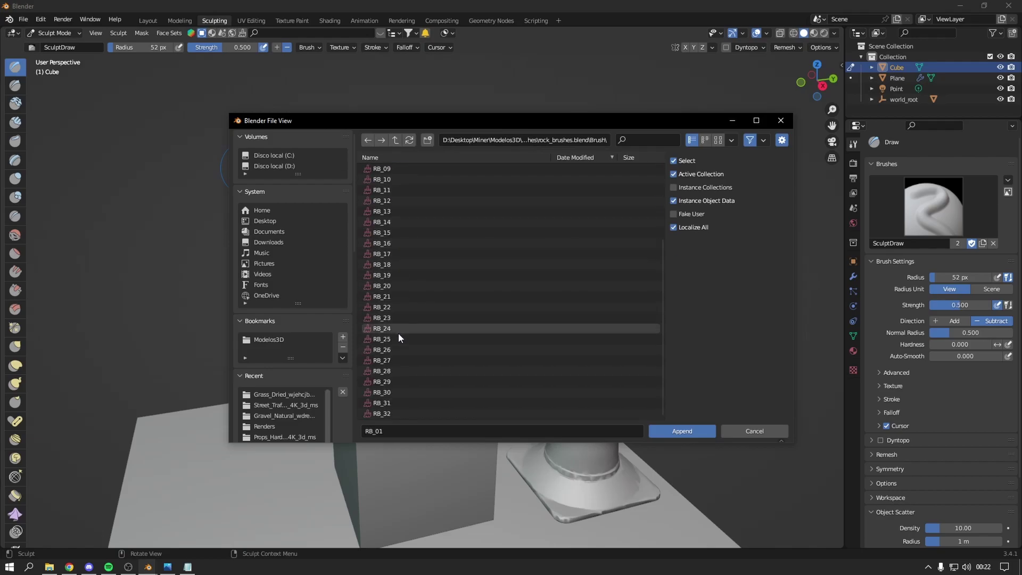
pyautogui.keyDown('shift'); pyautogui.click(386, 413); pyautogui.keyUp('shift')
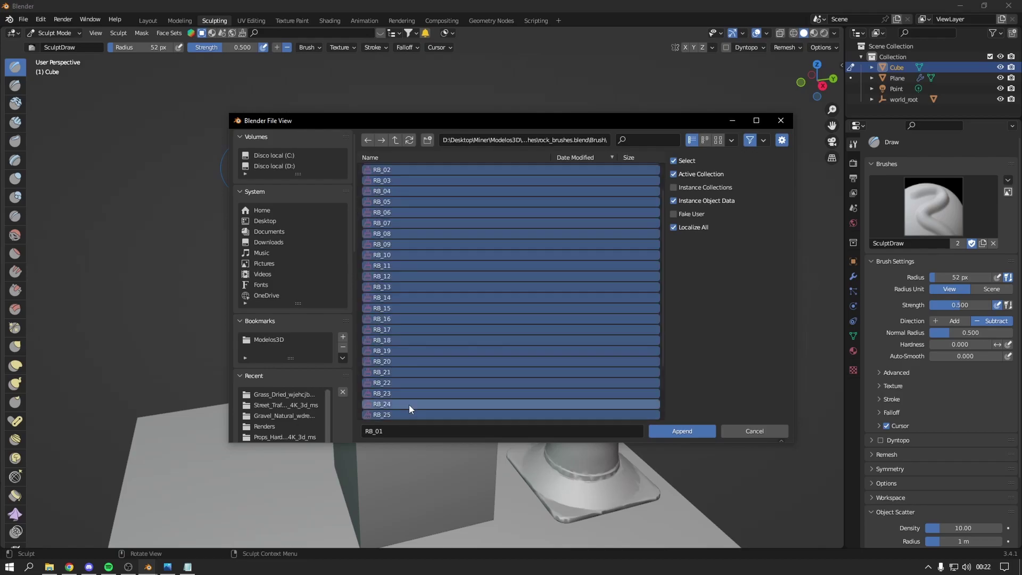
pyautogui.click(678, 428)
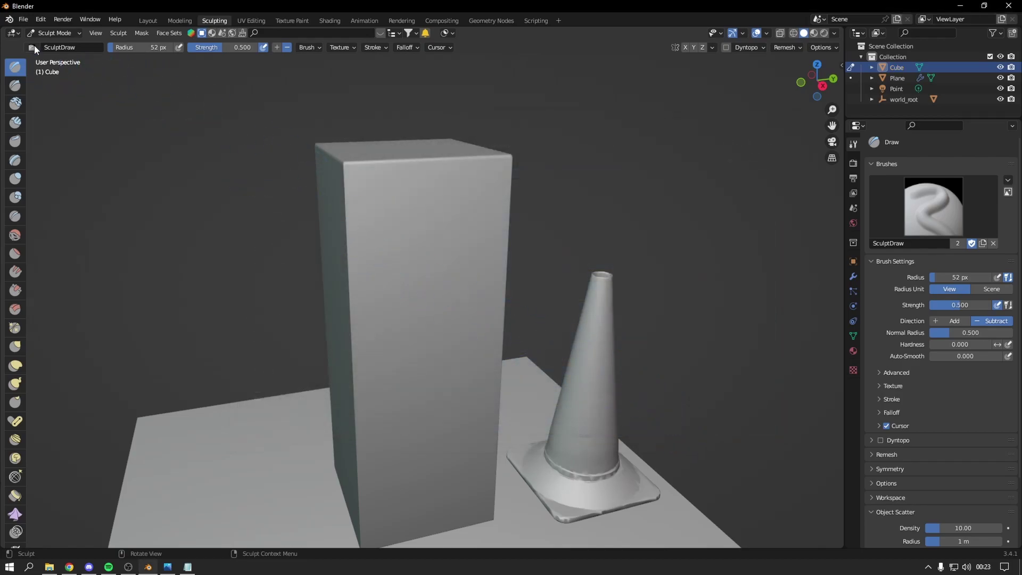
# Pick RB_16, undo a rough first stroke, then add subtle rock detail at strength 0.312.
pyautogui.click(32, 47)
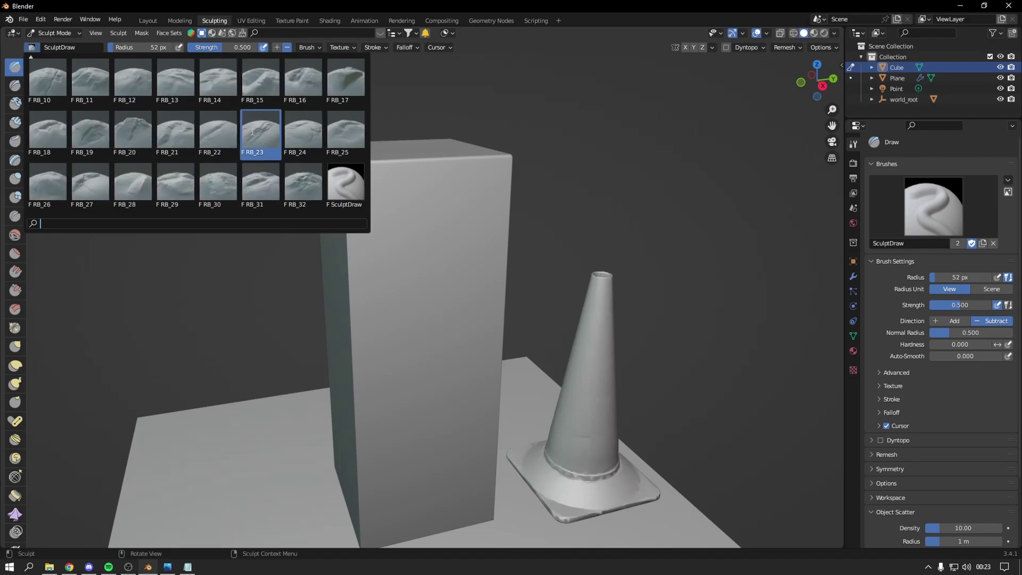
pyautogui.scroll(2, 138, 175)
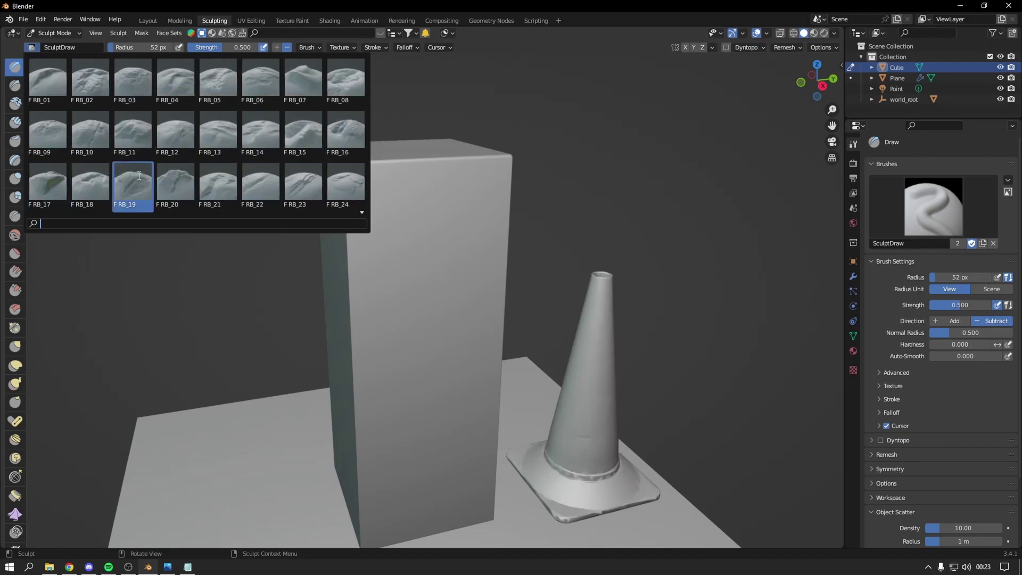
pyautogui.click(350, 132)
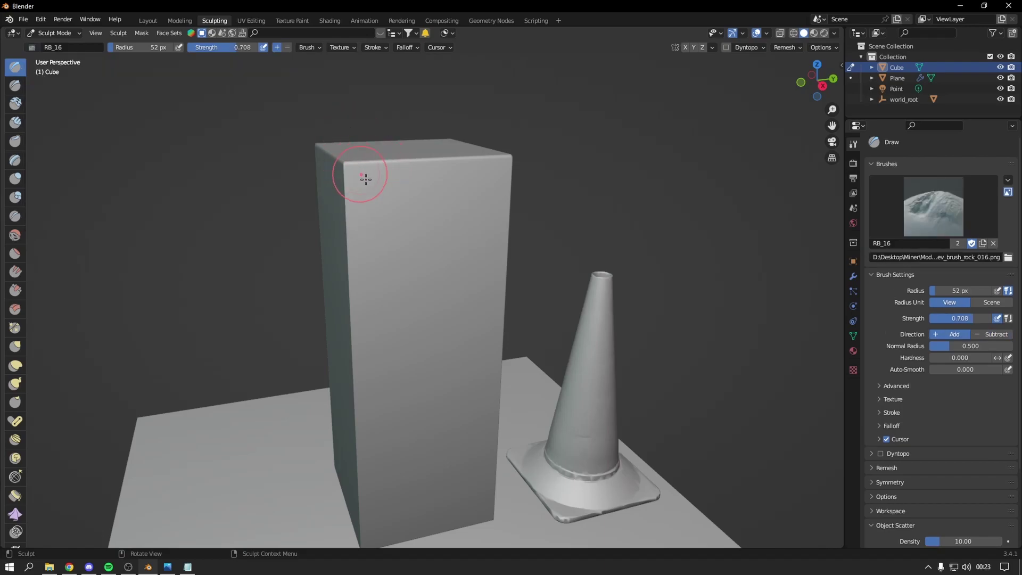
pyautogui.moveTo(365, 179); pyautogui.dragTo(400, 210, button='middle')
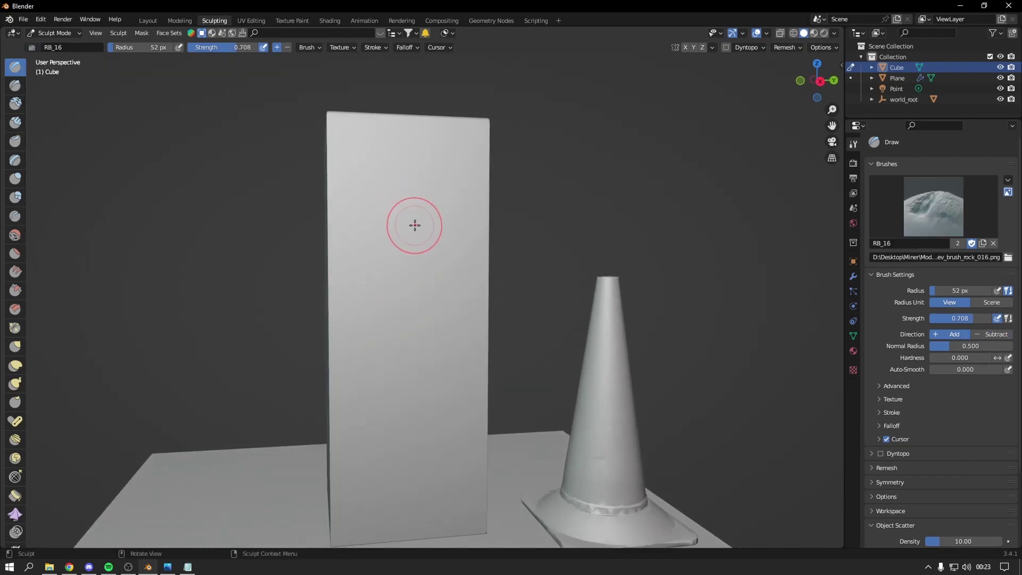
pyautogui.moveTo(424, 237); pyautogui.dragTo(531, 258)
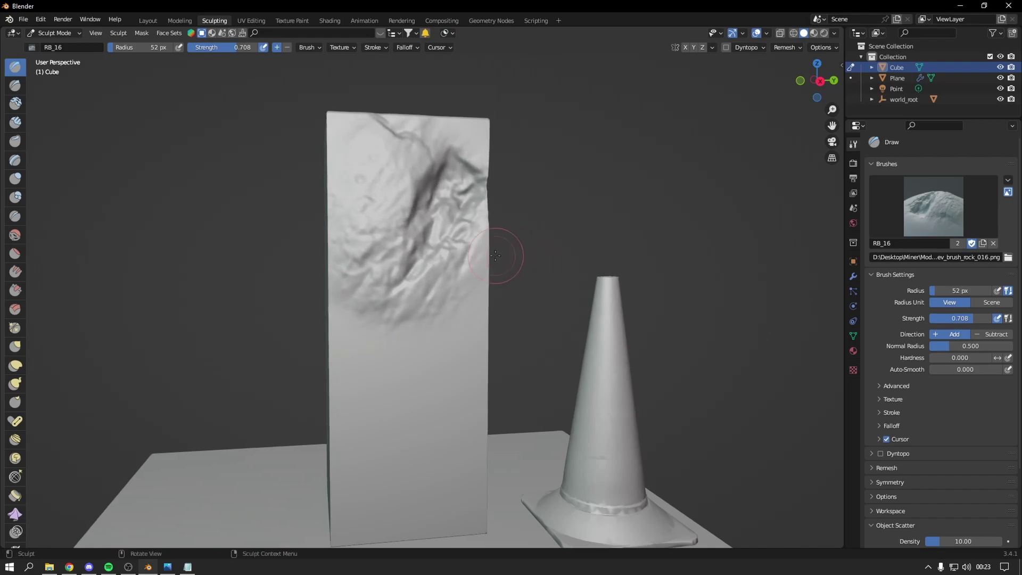
pyautogui.moveTo(495, 255); pyautogui.dragTo(508, 234, button='middle')
pyautogui.hotkey('ctrl', 'z')
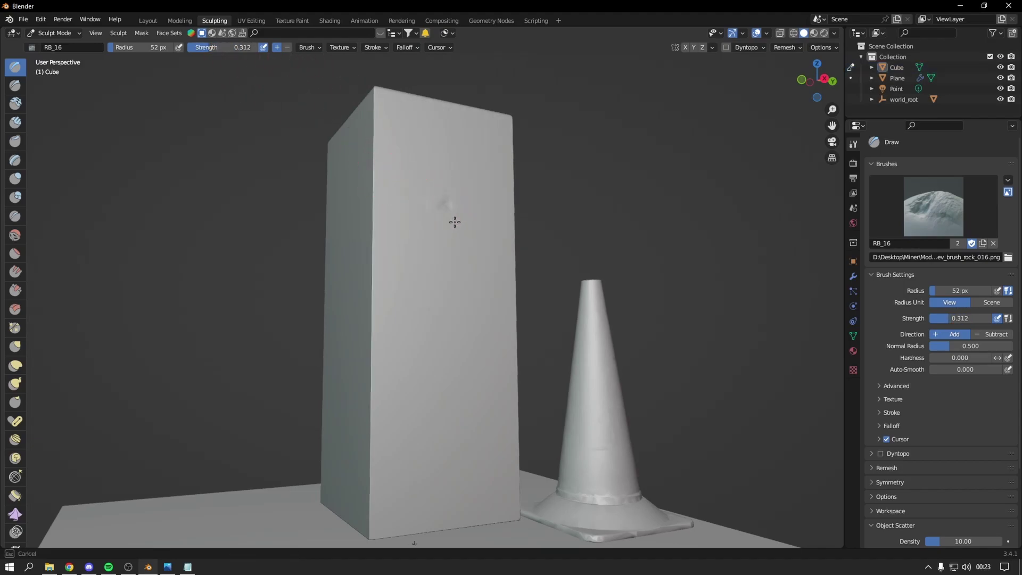
pyautogui.moveTo(518, 270); pyautogui.dragTo(458, 292, button='middle')
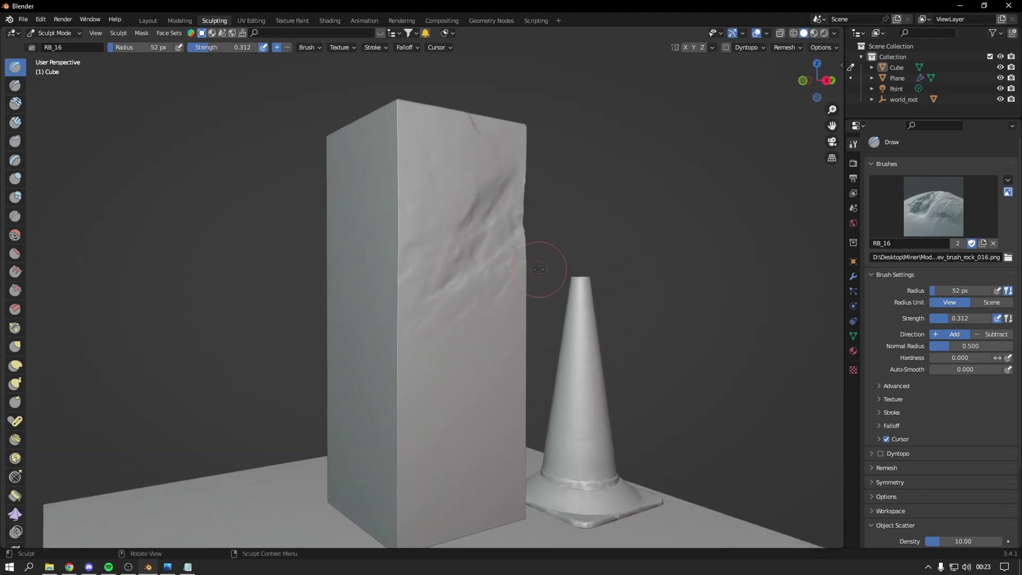
pyautogui.moveTo(458, 293); pyautogui.dragTo(532, 266, button='middle')
pyautogui.moveTo(439, 196); pyautogui.dragTo(407, 196, button='middle')
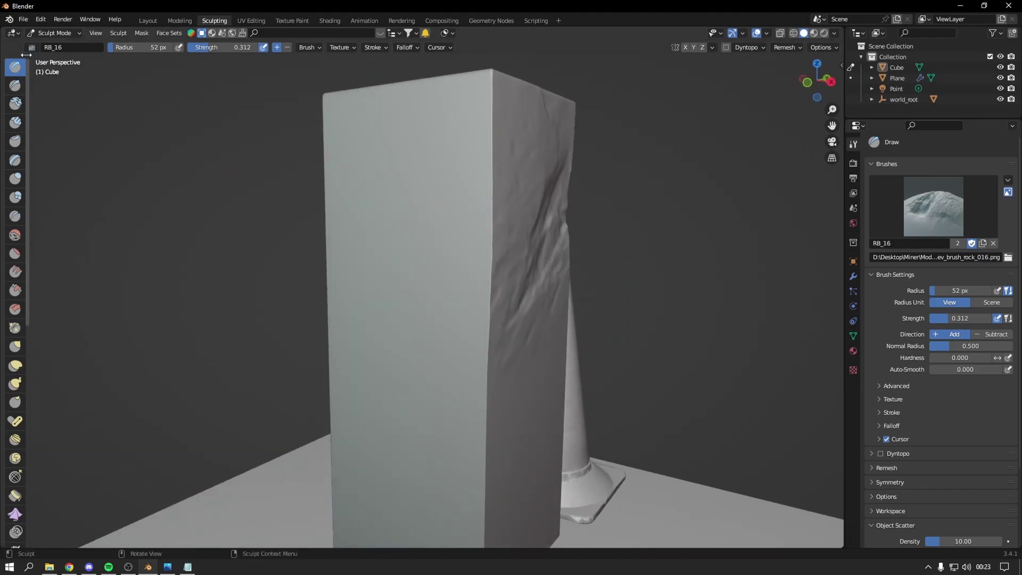
# Sculpt rock strokes on the block's left face with the RB_21 brush.
pyautogui.click(33, 47)
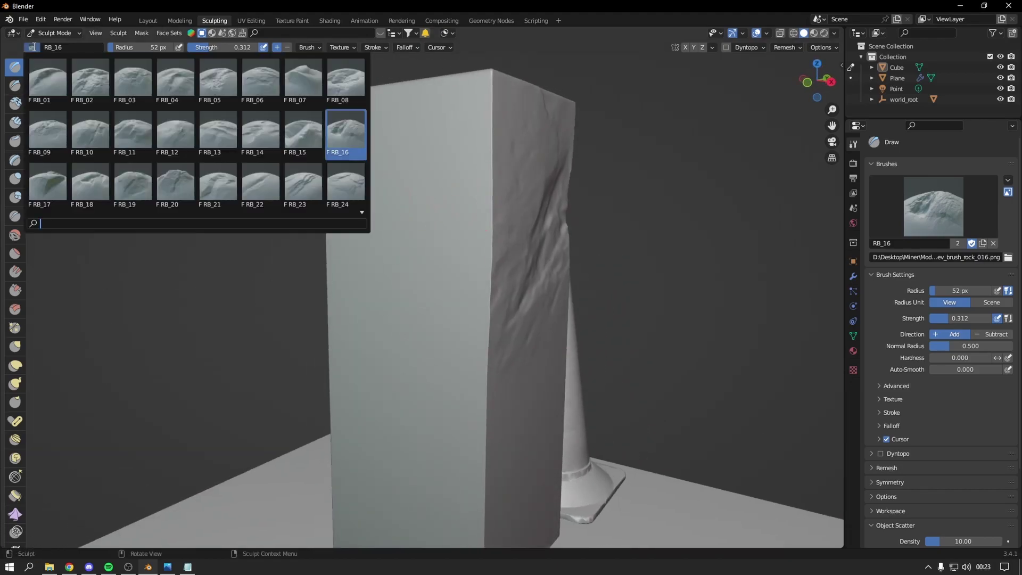
pyautogui.click(221, 186)
pyautogui.moveTo(372, 160); pyautogui.dragTo(458, 245)
pyautogui.moveTo(357, 112); pyautogui.dragTo(495, 298)
pyautogui.moveTo(537, 308)
pyautogui.mouseDown(button='middle')
pyautogui.moveTo(518, 295)
pyautogui.moveTo(523, 270)
pyautogui.mouseUp(button='middle')
# Add large RB_17 rock forms across the block's left and right faces.
pyautogui.click(64, 47)
pyautogui.click(48, 82)
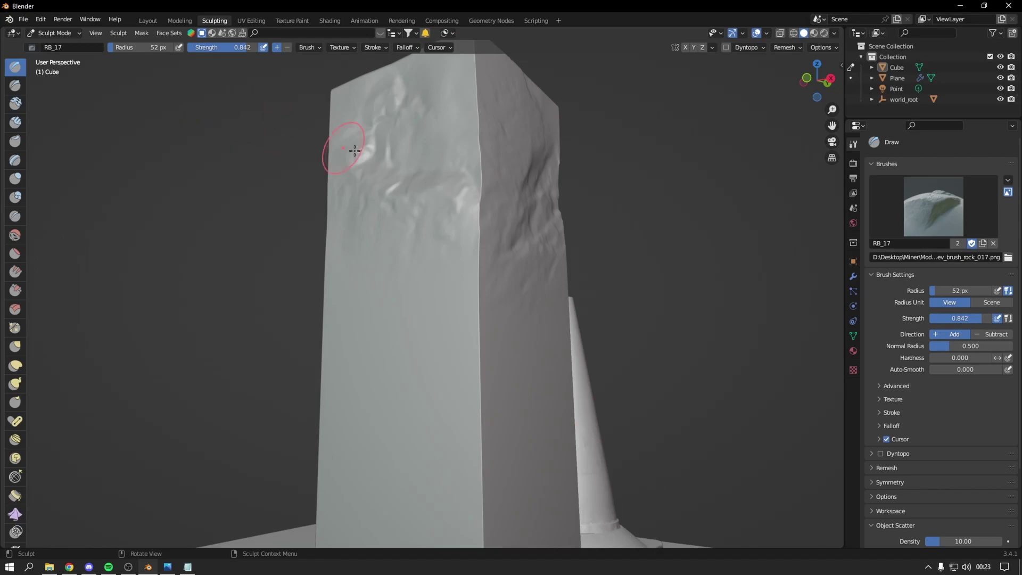
pyautogui.moveTo(342, 144)
pyautogui.mouseDown(button='middle')
pyautogui.moveTo(433, 172)
pyautogui.moveTo(404, 209)
pyautogui.mouseUp(button='middle')
pyautogui.moveTo(419, 202); pyautogui.dragTo(463, 128)
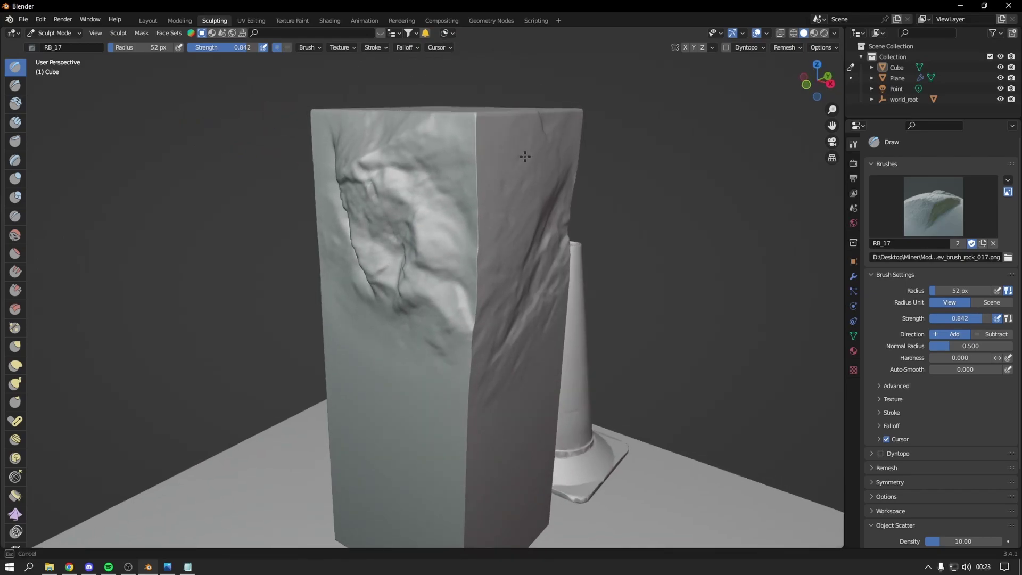
pyautogui.moveTo(539, 152); pyautogui.dragTo(551, 154, button='middle')
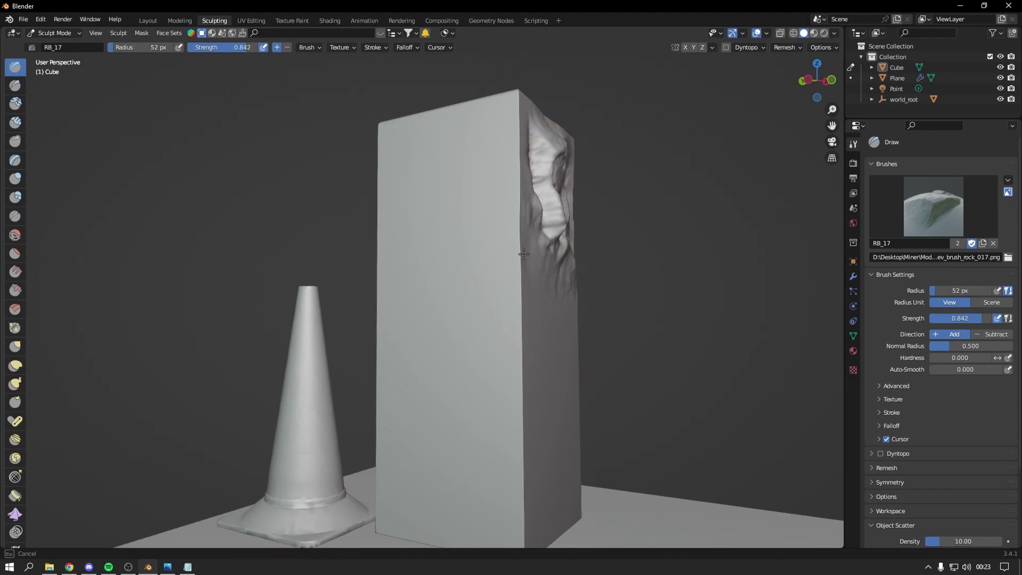
pyautogui.moveTo(515, 261)
pyautogui.mouseDown()
pyautogui.moveTo(479, 247)
pyautogui.moveTo(529, 228)
pyautogui.mouseUp()
pyautogui.moveTo(529, 228)
pyautogui.mouseDown(button='middle')
pyautogui.moveTo(393, 232)
pyautogui.moveTo(338, 216)
pyautogui.mouseUp(button='middle')
pyautogui.scroll(-5, 337, 217)
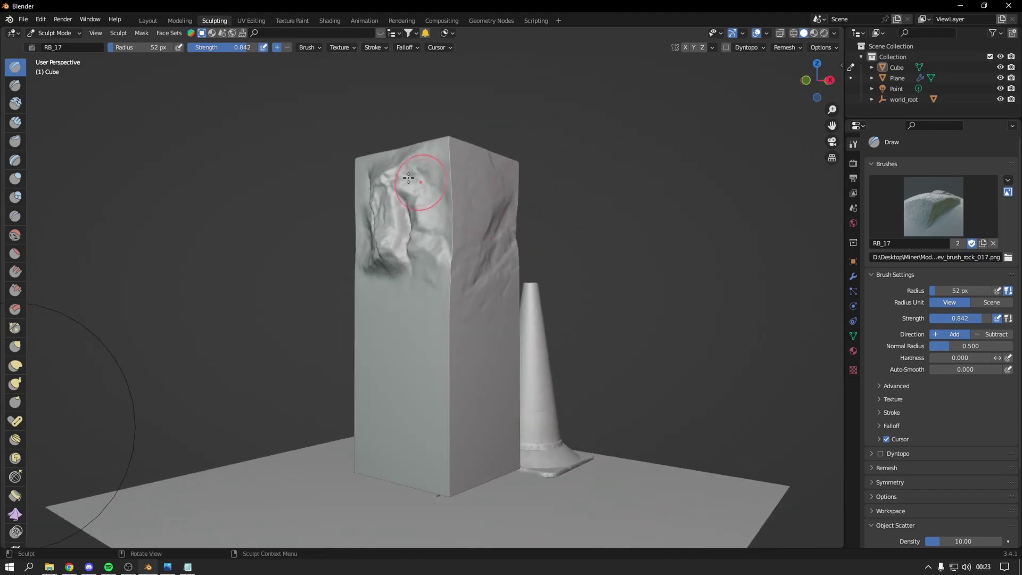
# Switch to the RB_24 brush at strength 0.520 and orbit to check the block.
pyautogui.click(33, 48)
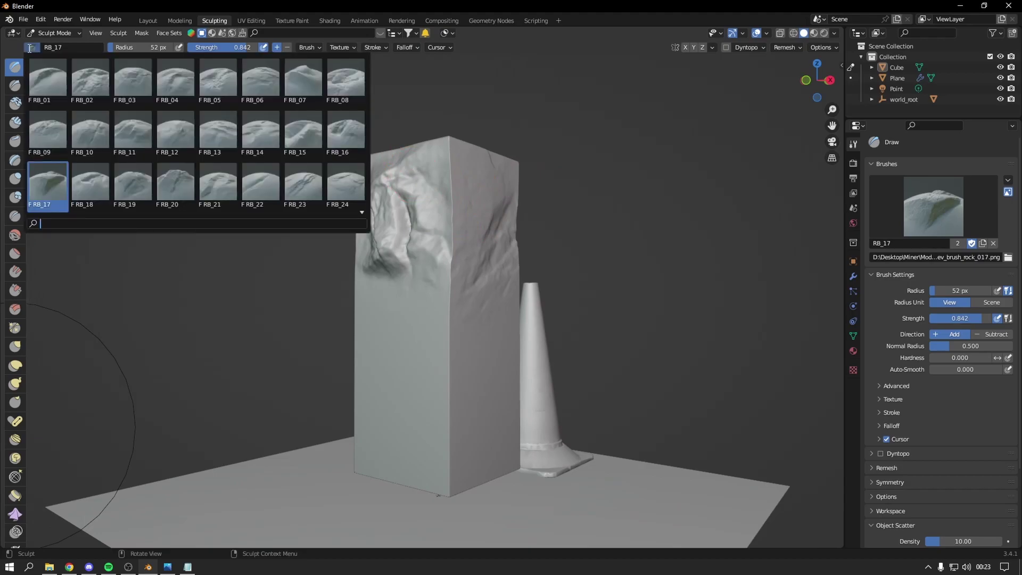
pyautogui.click(339, 180)
pyautogui.moveTo(339, 180); pyautogui.dragTo(431, 282, button='middle')
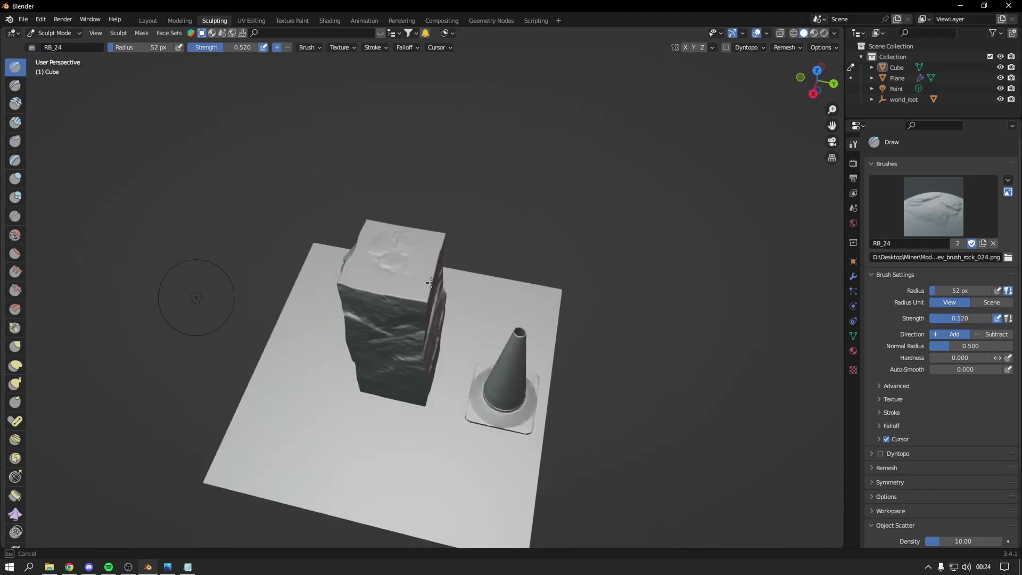
pyautogui.moveTo(470, 320)
pyautogui.mouseDown(button='middle')
pyautogui.moveTo(504, 230)
pyautogui.moveTo(425, 319)
pyautogui.moveTo(436, 299)
pyautogui.moveTo(192, 116)
pyautogui.mouseUp(button='middle')
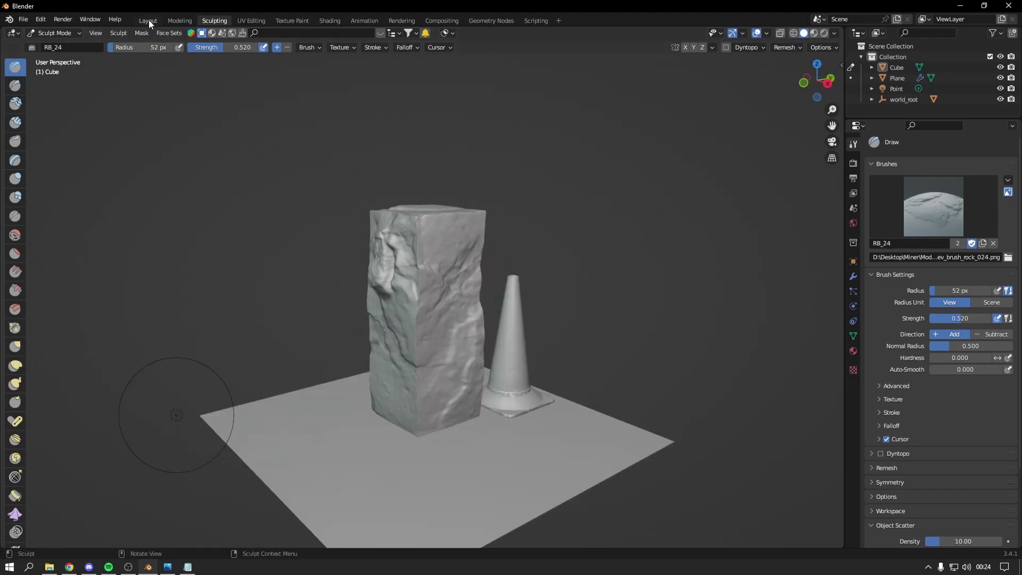
# Assign 'Material' to the block, shrink it slightly, and rotate it -48.2° about Z.
pyautogui.moveTo(427, 219); pyautogui.dragTo(414, 203, button='middle')
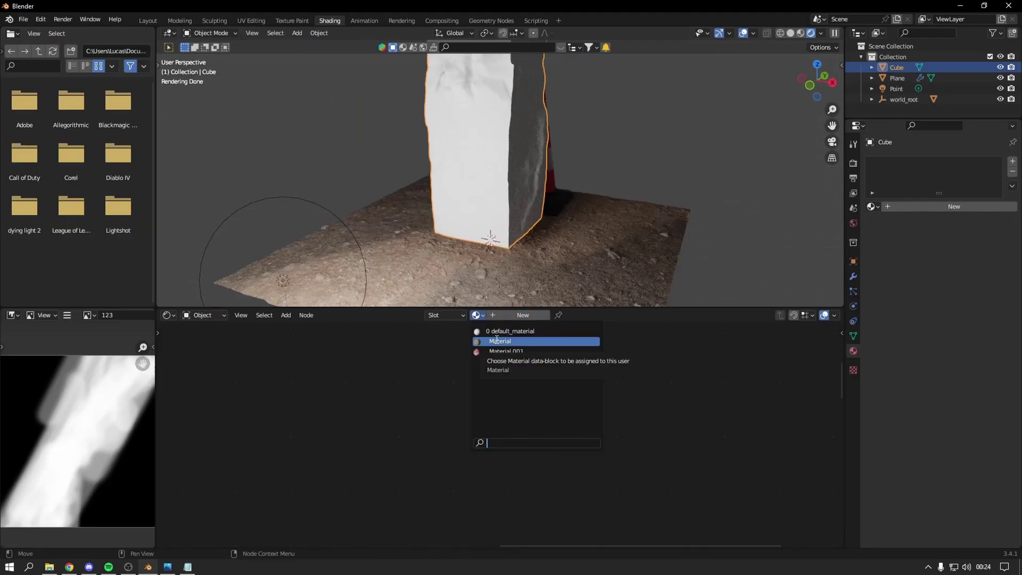
pyautogui.click(496, 340)
pyautogui.press('s')
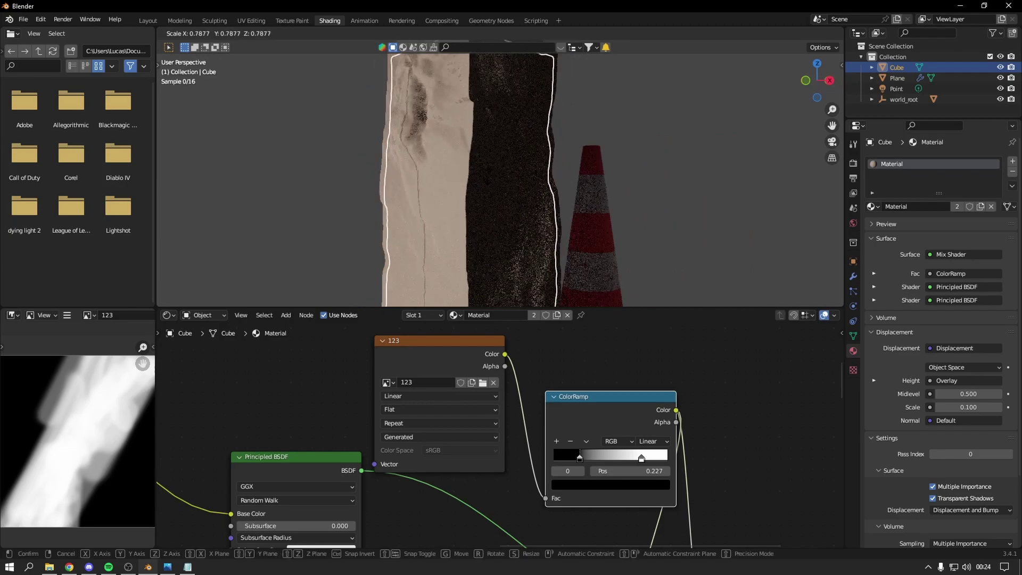
pyautogui.click(504, 212)
pyautogui.press('r')
pyautogui.click(471, 248)
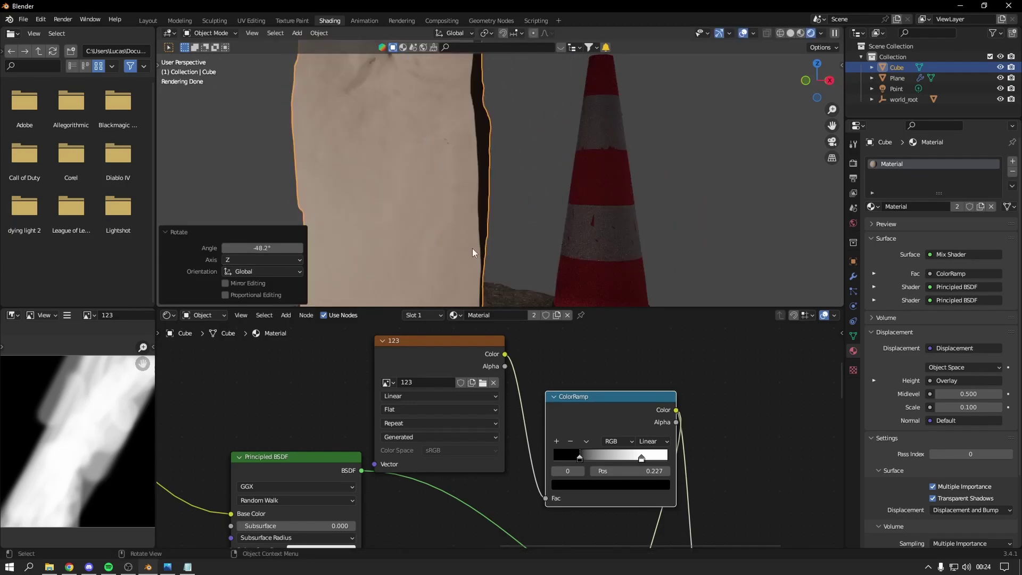
# Review the block beside the cone and move to the UV Editing workspace.
pyautogui.scroll(-4, 471, 248)
pyautogui.moveTo(468, 215); pyautogui.dragTo(427, 230, button='middle')
pyautogui.scroll(5, 428, 230)
pyautogui.moveTo(499, 204)
pyautogui.mouseDown(button='middle')
pyautogui.moveTo(496, 161)
pyautogui.moveTo(521, 110)
pyautogui.mouseUp(button='middle')
pyautogui.scroll(3, 501, 231)
pyautogui.scroll(2, 501, 232)
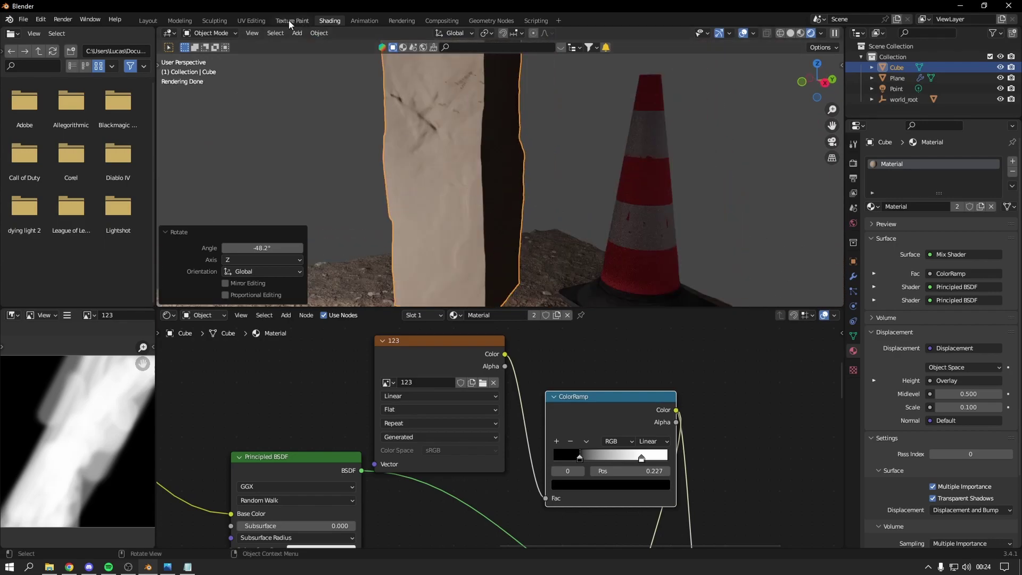
pyautogui.click(251, 20)
pyautogui.scroll(5, 628, 250)
pyautogui.scroll(1, 631, 240)
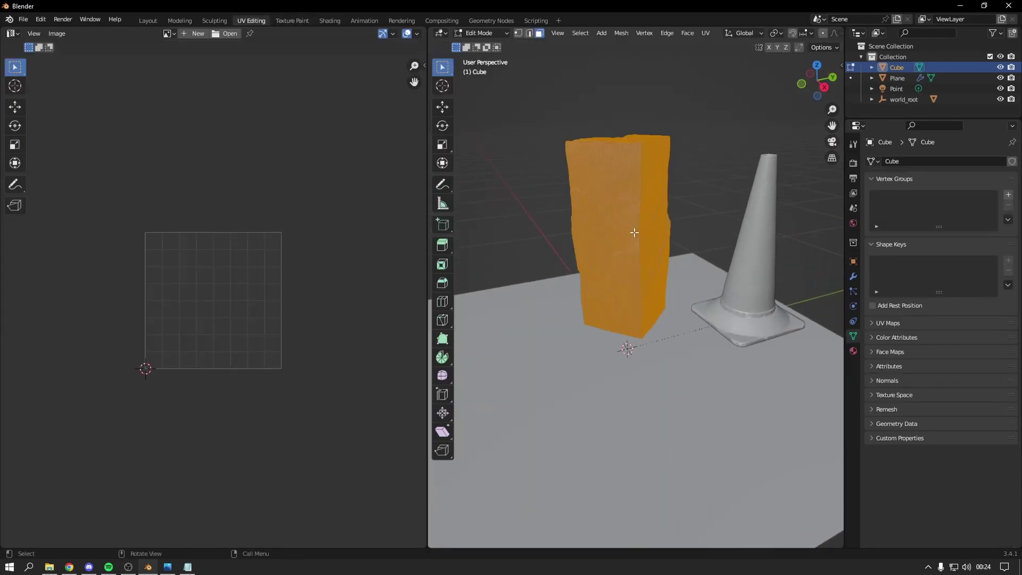
# Smart UV Project the whole block mesh with a 66° angle limit.
pyautogui.click(330, 20)
pyautogui.click(210, 33)
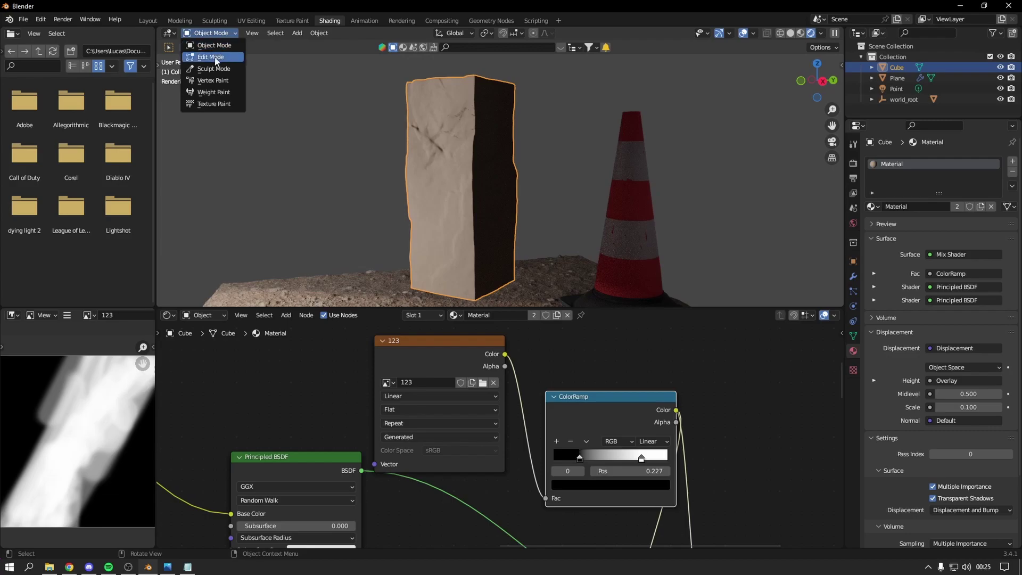
pyautogui.click(211, 56)
pyautogui.click(527, 144)
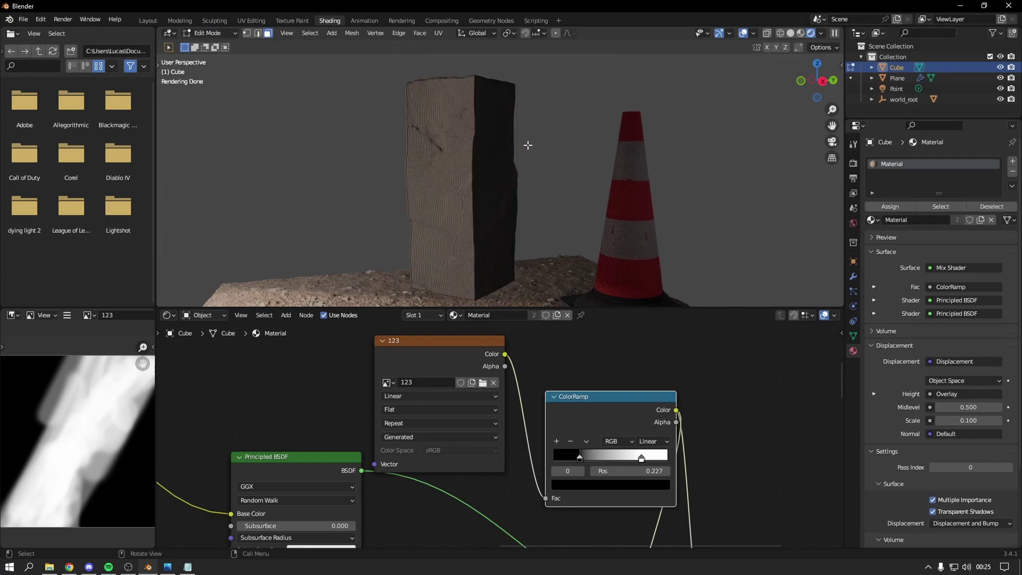
pyautogui.press('a')
pyautogui.moveTo(527, 144)
pyautogui.mouseDown(button='middle')
pyautogui.moveTo(502, 155)
pyautogui.moveTo(492, 144)
pyautogui.mouseUp(button='middle')
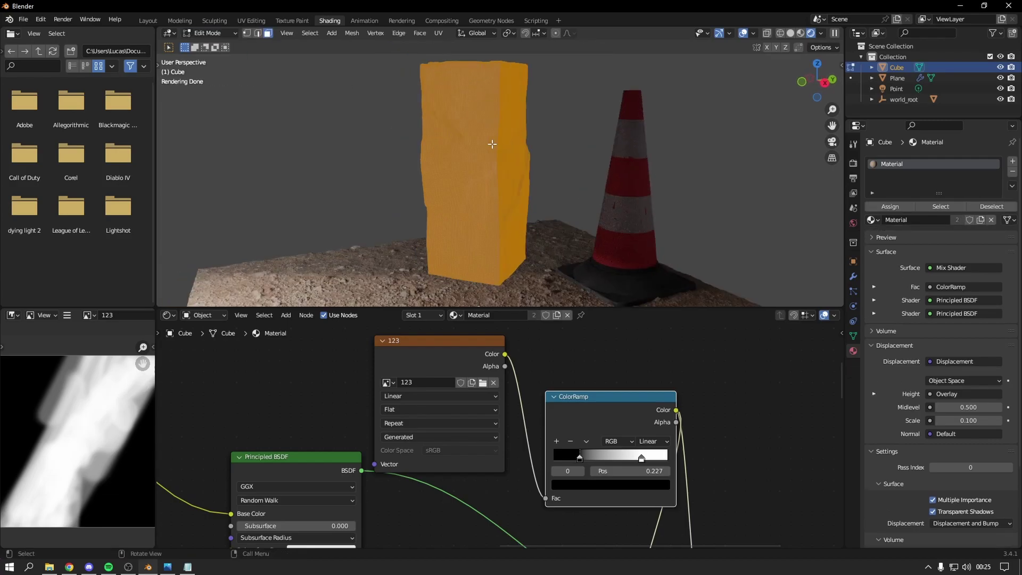
pyautogui.press('u')
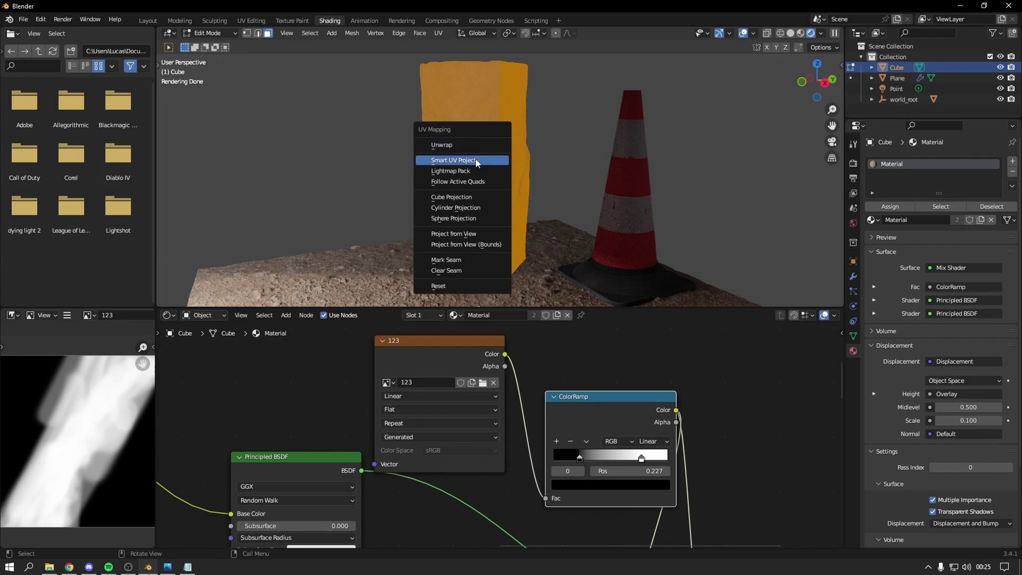
pyautogui.click(475, 162)
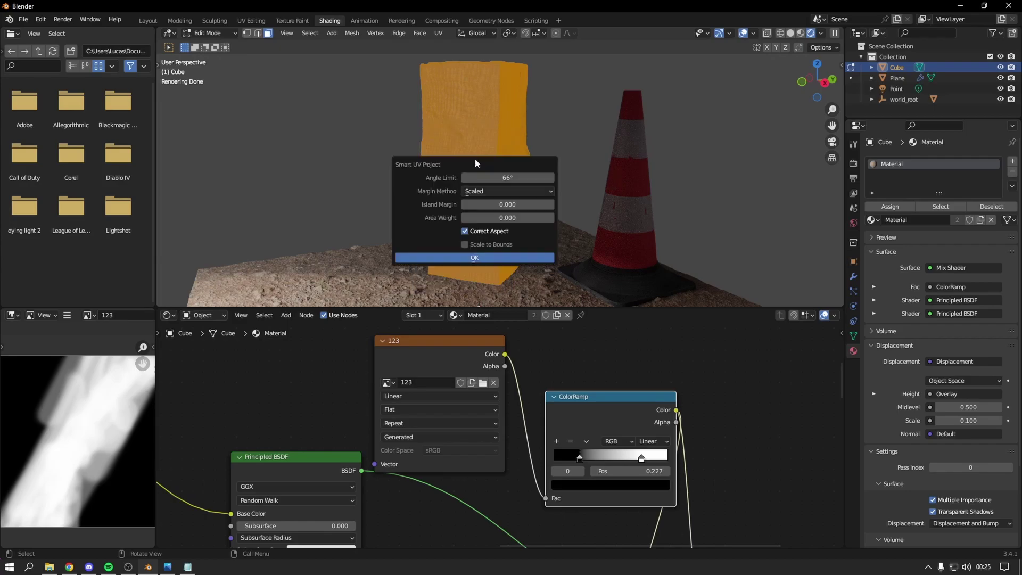
pyautogui.click(497, 257)
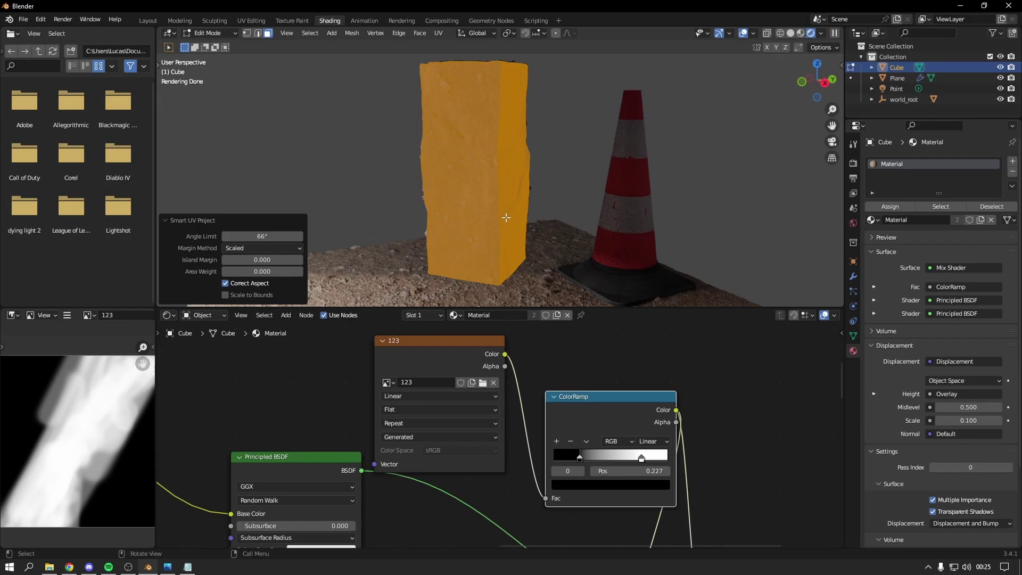
pyautogui.press('Tab')
# Rotate the block 89.9° about X so it lies on its side.
pyautogui.scroll(5, 446, 118)
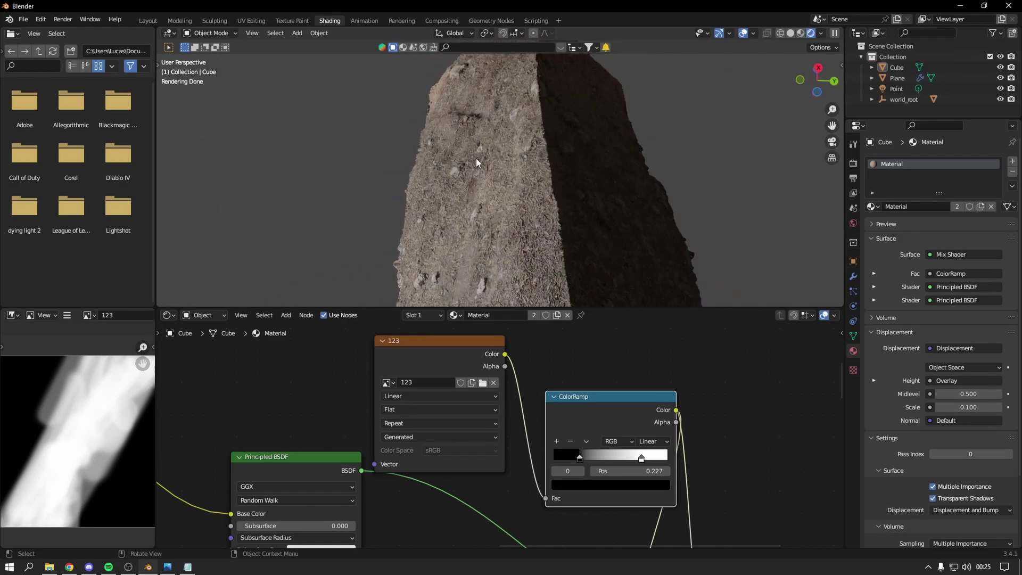
pyautogui.moveTo(476, 158)
pyautogui.mouseDown(button='middle')
pyautogui.moveTo(574, 196)
pyautogui.moveTo(454, 193)
pyautogui.mouseUp(button='middle')
pyautogui.click(577, 193)
pyautogui.scroll(-5, 454, 197)
pyautogui.click(533, 160)
pyautogui.press('r')
pyautogui.press('x')
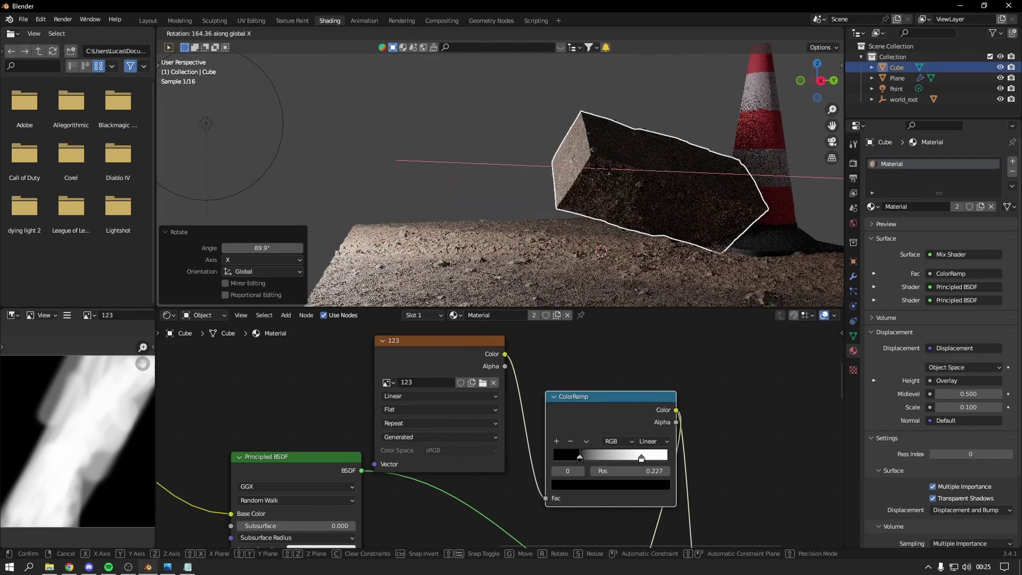
pyautogui.click(601, 176)
pyautogui.hotkey('alt', 'Tab')
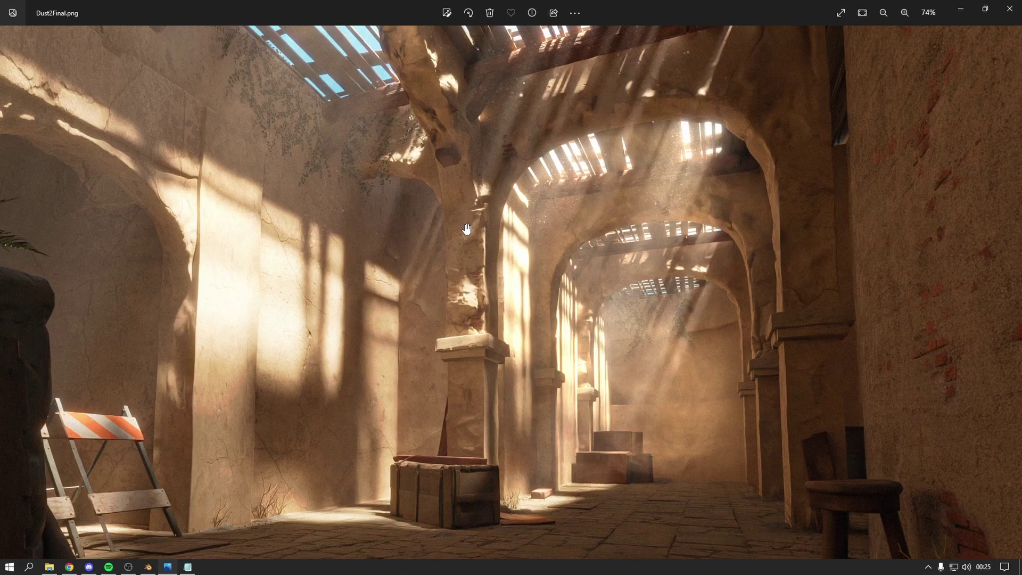
# Back in Blender, orbit around the lying block and enter Edit Mode on it.
pyautogui.hotkey('alt', 'Tab')
pyautogui.moveTo(436, 221)
pyautogui.mouseDown(button='middle')
pyautogui.moveTo(466, 201)
pyautogui.moveTo(398, 265)
pyautogui.moveTo(450, 238)
pyautogui.moveTo(439, 258)
pyautogui.moveTo(421, 254)
pyautogui.moveTo(443, 259)
pyautogui.moveTo(360, 258)
pyautogui.moveTo(479, 258)
pyautogui.moveTo(596, 280)
pyautogui.moveTo(515, 299)
pyautogui.moveTo(585, 281)
pyautogui.moveTo(506, 261)
pyautogui.moveTo(422, 258)
pyautogui.moveTo(461, 176)
pyautogui.mouseUp(button='middle')
pyautogui.scroll(3, 421, 255)
pyautogui.press('Tab')
pyautogui.press('Tab')
# Move to the Sculpting workspace and zoom in on the stone block and cone.
pyautogui.press('Tab')
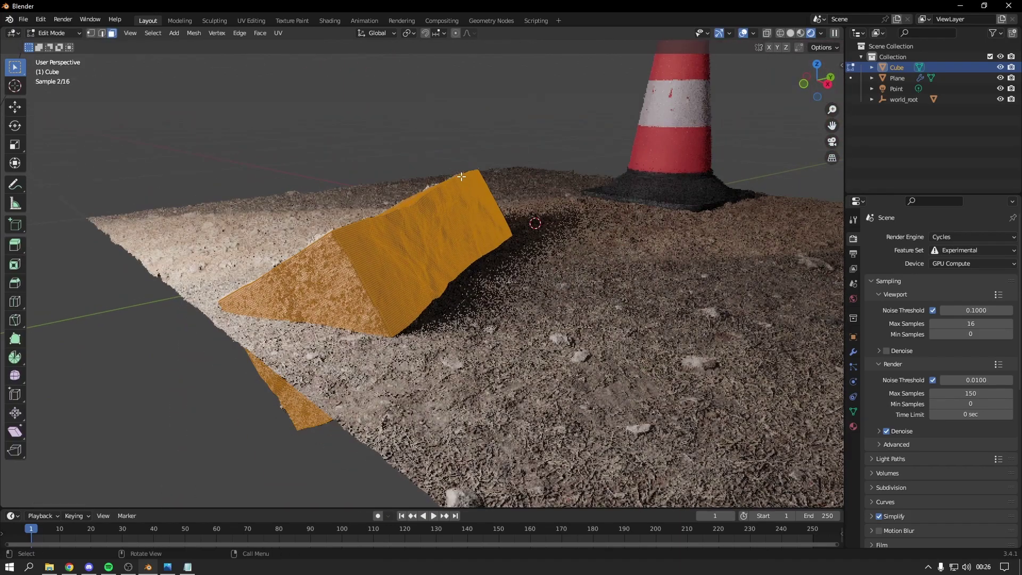
pyautogui.scroll(2, 461, 176)
pyautogui.press('Tab')
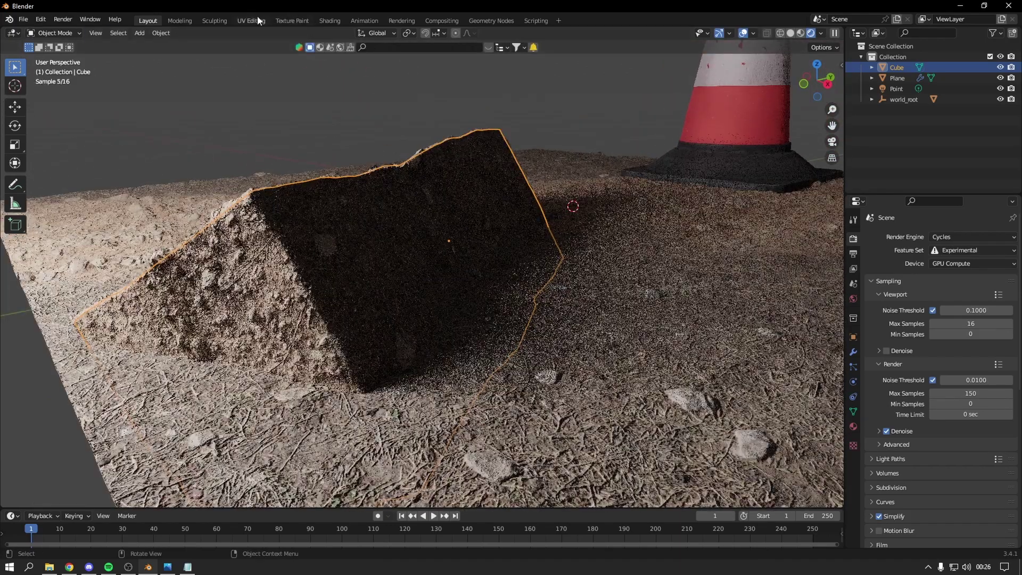
pyautogui.click(214, 21)
pyautogui.moveTo(349, 382); pyautogui.dragTo(405, 341, button='middle')
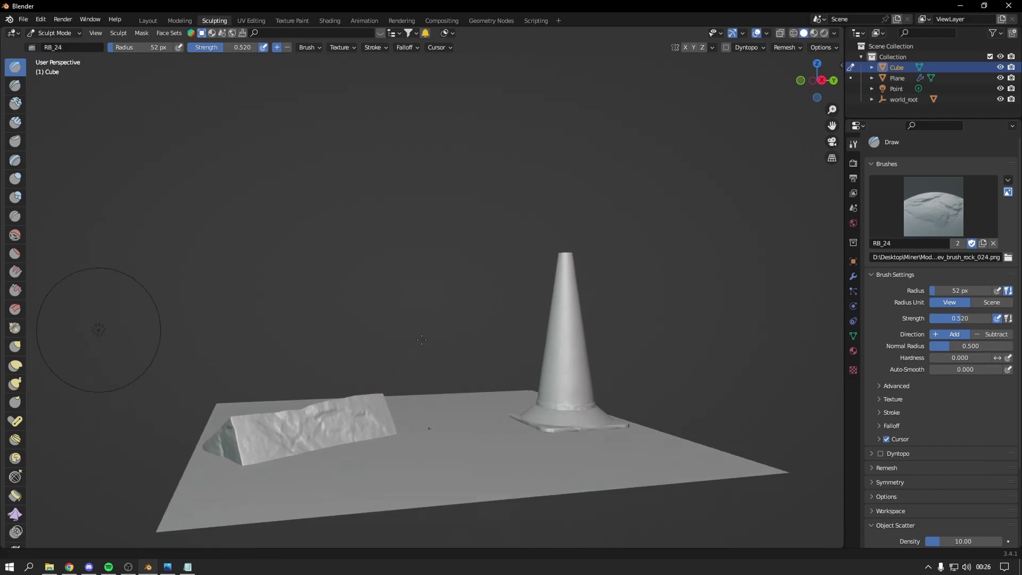
pyautogui.scroll(3, 532, 266)
# Remesh the block at 0.005 m voxel size, inspect the dense geometry, then resume sculpting.
pyautogui.click(785, 47)
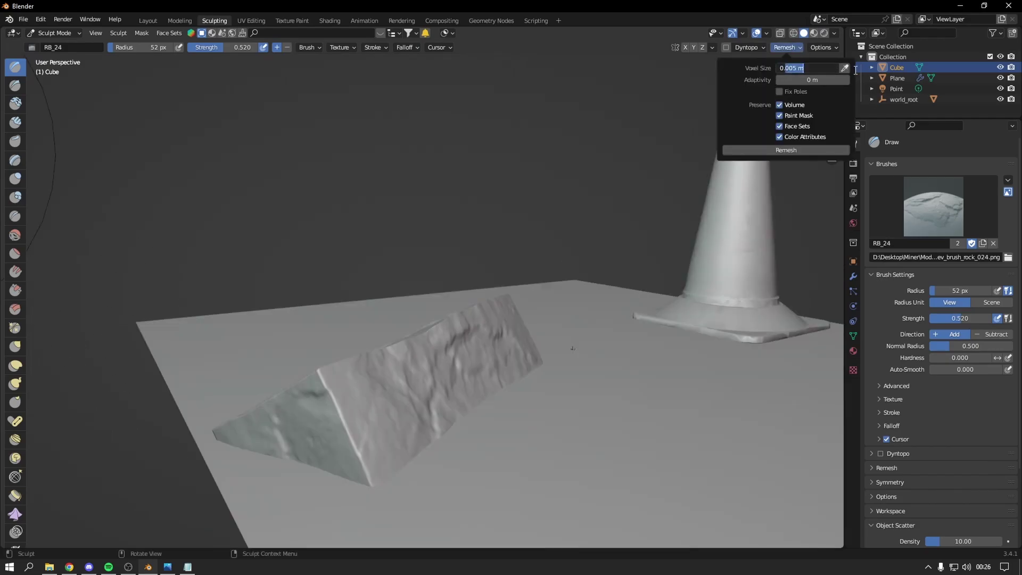
pyautogui.press('Return')
pyautogui.click(785, 150)
pyautogui.moveTo(692, 223)
pyautogui.mouseDown(button='middle')
pyautogui.moveTo(582, 228)
pyautogui.moveTo(598, 249)
pyautogui.moveTo(575, 256)
pyautogui.moveTo(612, 254)
pyautogui.moveTo(521, 238)
pyautogui.moveTo(565, 230)
pyautogui.mouseUp(button='middle')
pyautogui.press('Tab')
pyautogui.press('Tab')
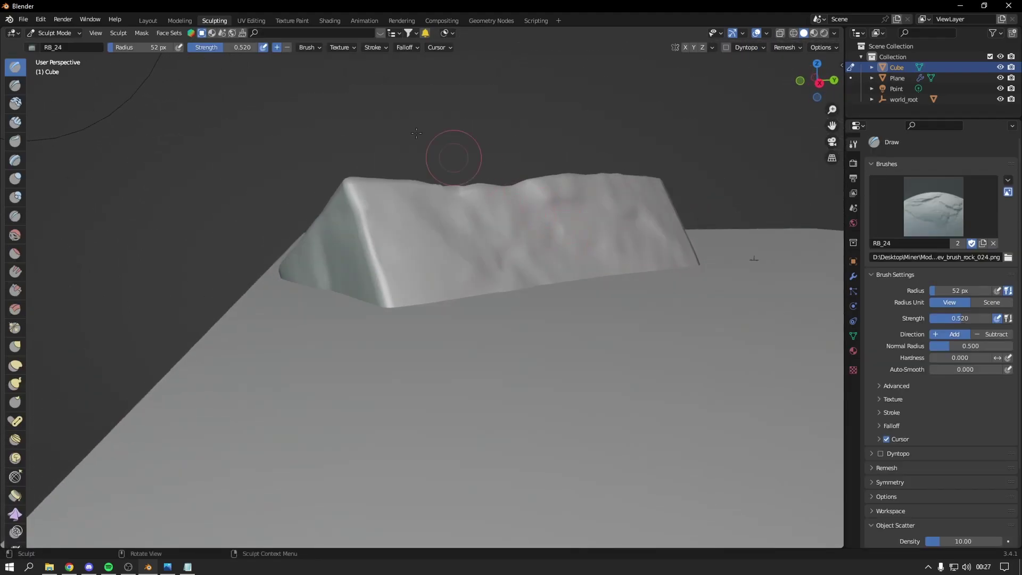
pyautogui.press('Tab')
pyautogui.press('Tab')
pyautogui.press('Tab')
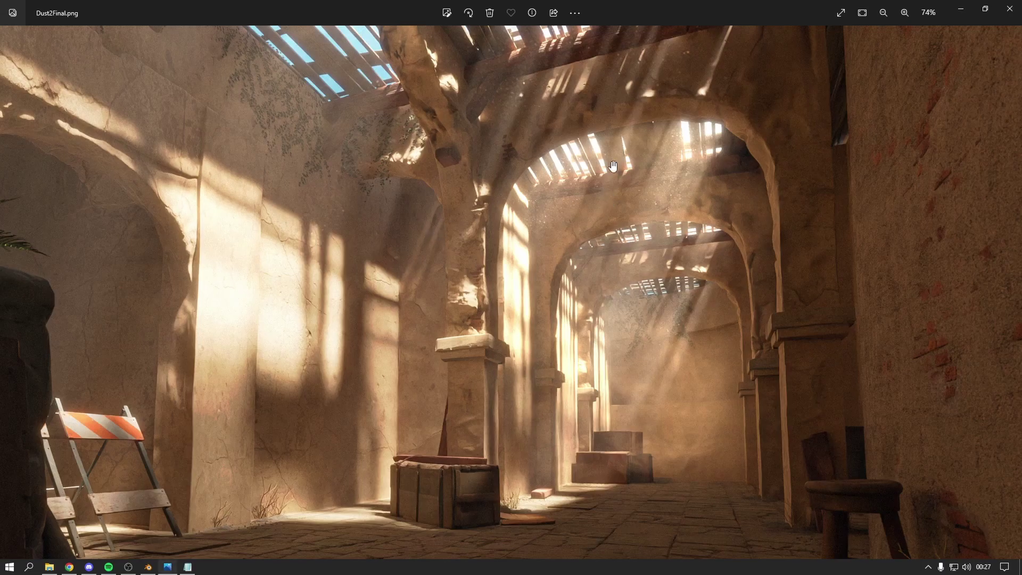
pyautogui.scroll(-1, 781, 218)
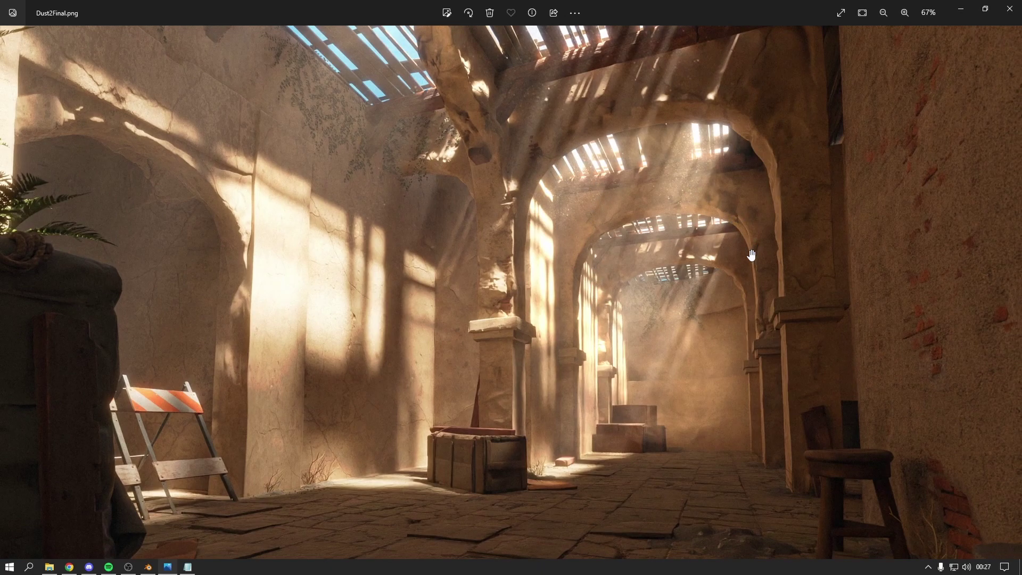
pyautogui.scroll(-1, 559, 240)
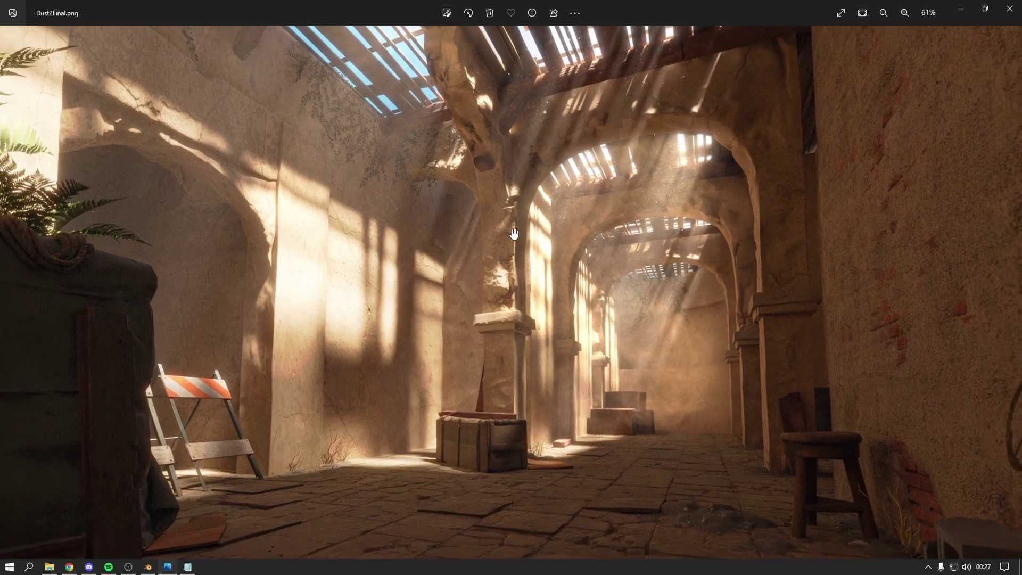
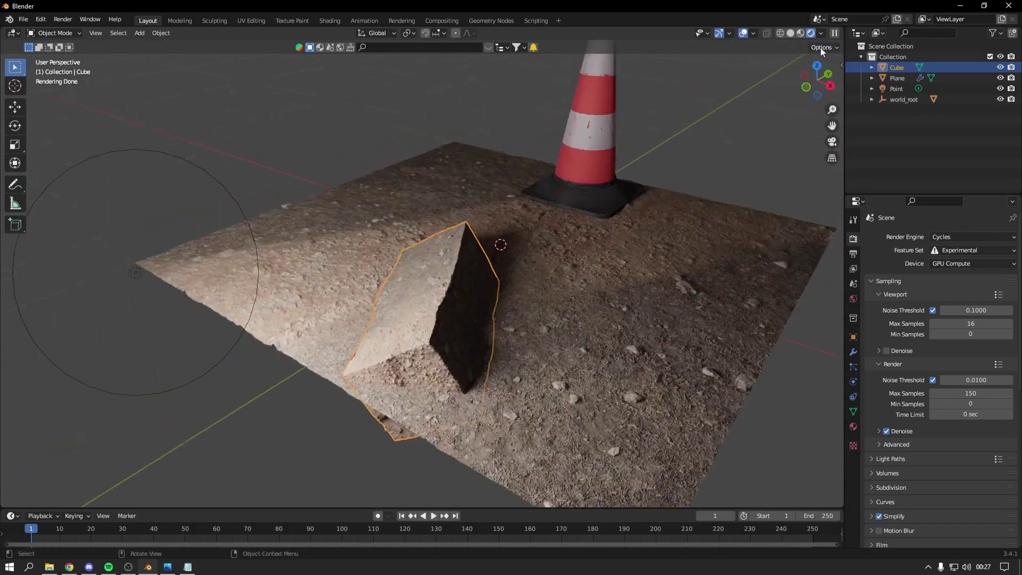
# Enable the Statistics viewport overlay to show object, vertex, edge, face and triangle counts.
pyautogui.click(752, 34)
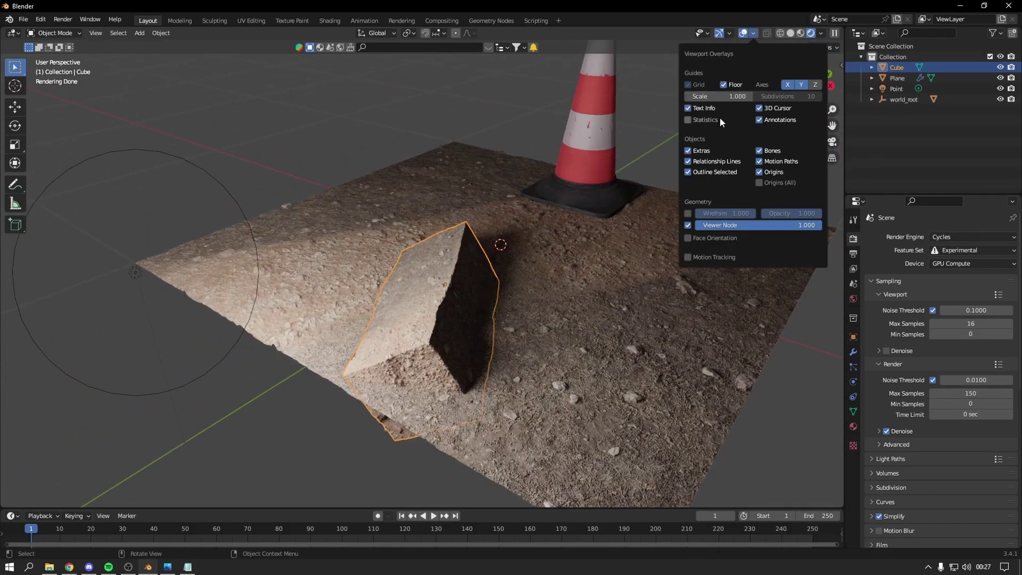
pyautogui.click(701, 121)
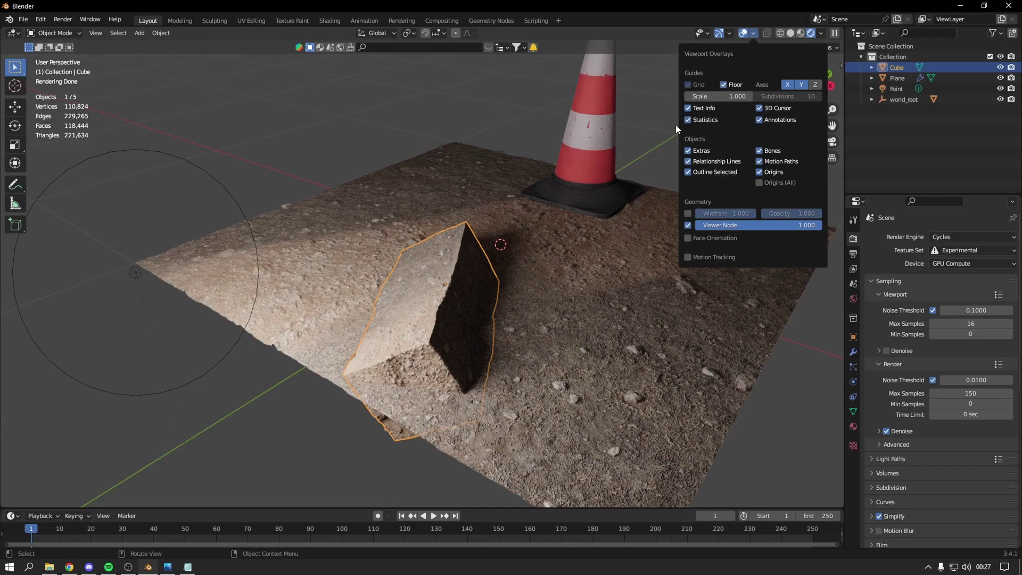
pyautogui.press('Delete')
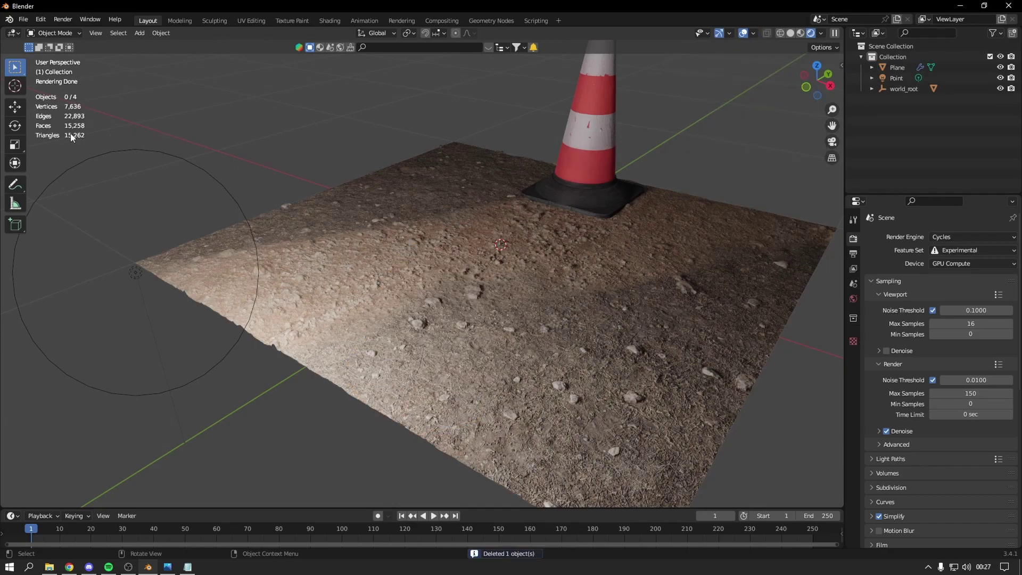
pyautogui.hotkey('ctrl', 'z')
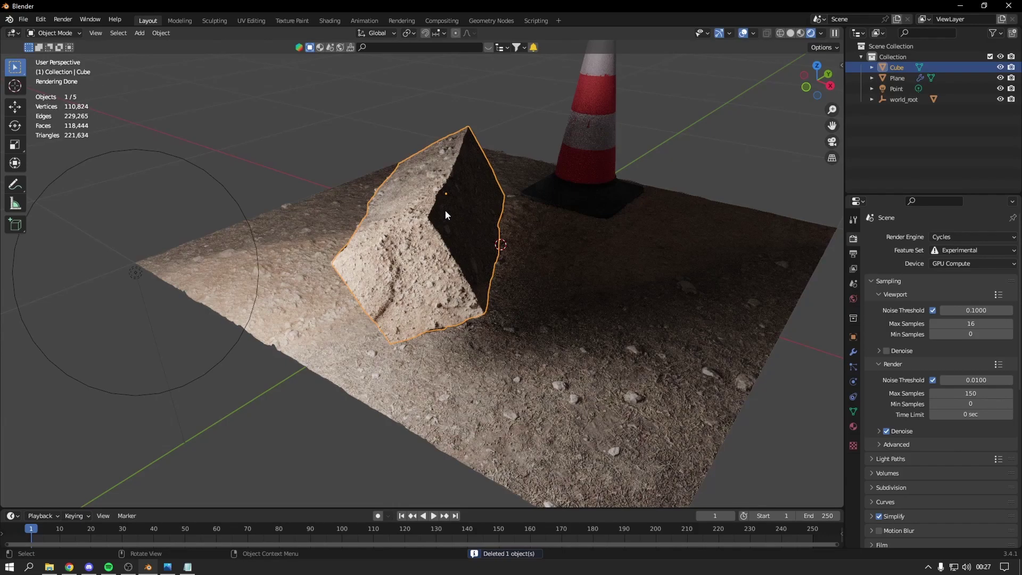
# Duplicate the rock block, rotate the copy and stack it on top of the original.
pyautogui.moveTo(72, 137)
pyautogui.mouseDown(button='middle')
pyautogui.moveTo(459, 136)
pyautogui.moveTo(494, 176)
pyautogui.moveTo(472, 150)
pyautogui.moveTo(519, 177)
pyautogui.moveTo(506, 178)
pyautogui.moveTo(508, 282)
pyautogui.mouseUp(button='middle')
pyautogui.hotkey('shift', 'd')
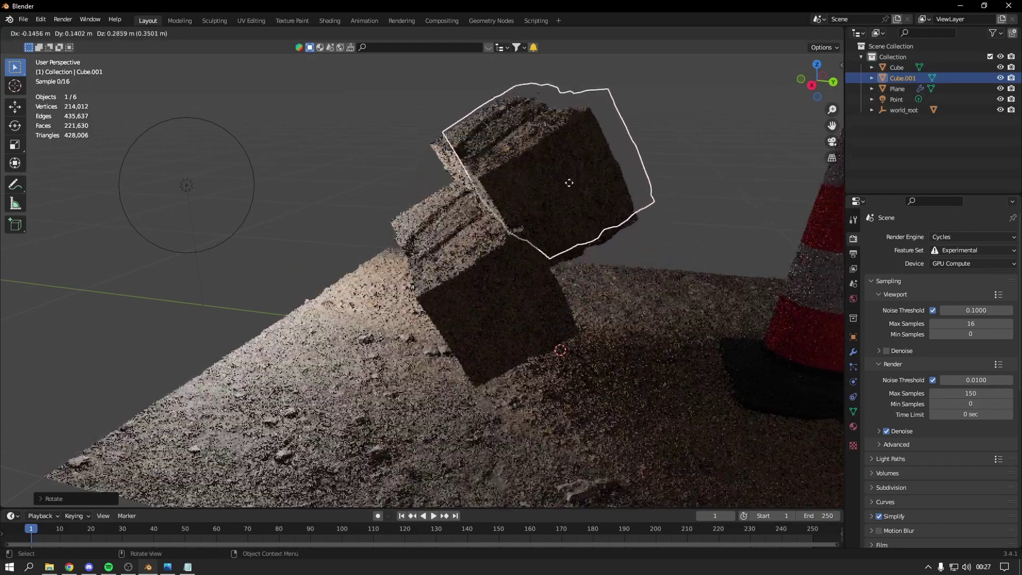
pyautogui.click(617, 175)
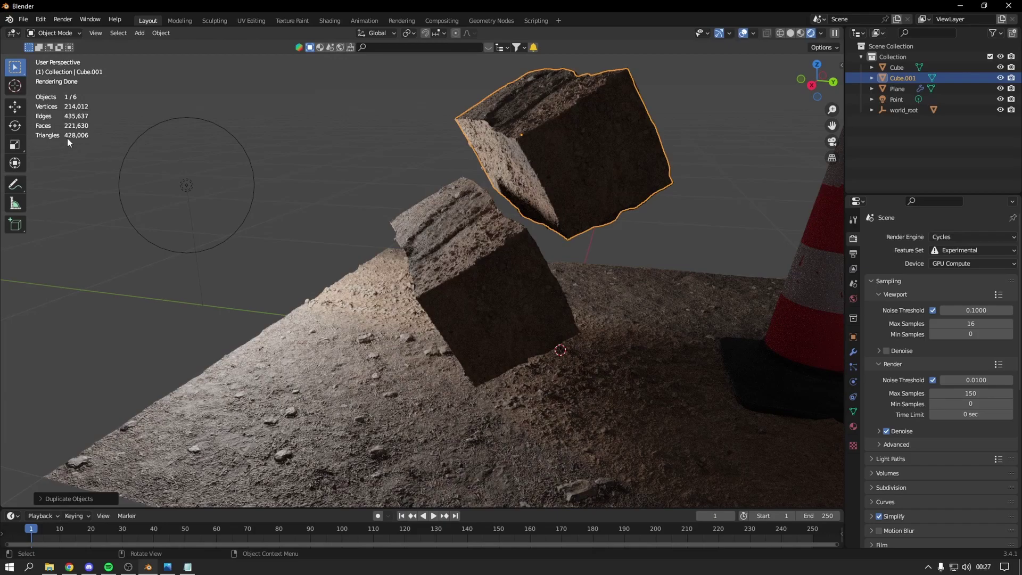
pyautogui.press('r')
pyautogui.click(680, 162)
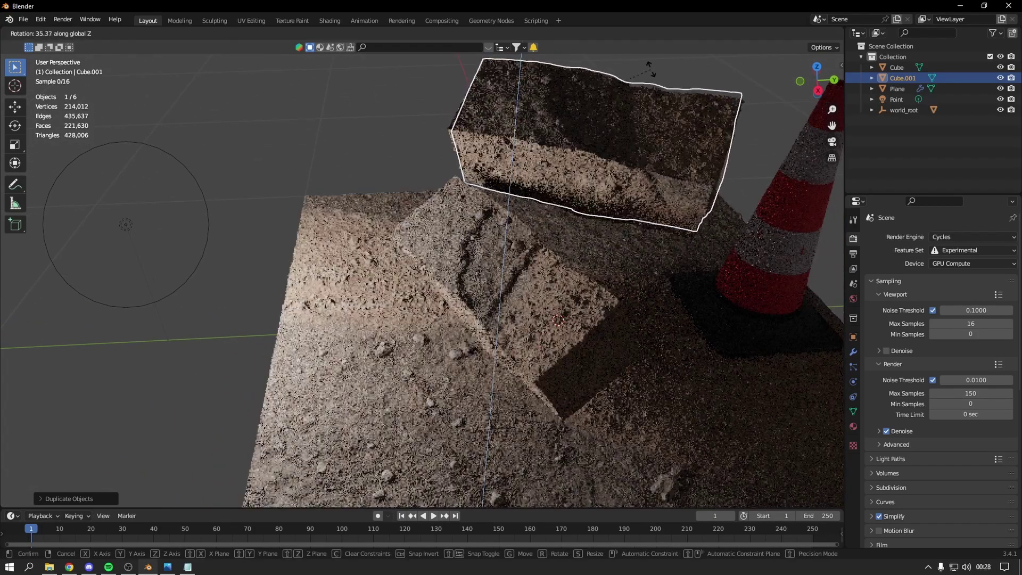
pyautogui.moveTo(680, 161)
pyautogui.mouseDown(button='middle')
pyautogui.moveTo(628, 120)
pyautogui.moveTo(623, 97)
pyautogui.moveTo(565, 184)
pyautogui.moveTo(570, 195)
pyautogui.mouseUp(button='middle')
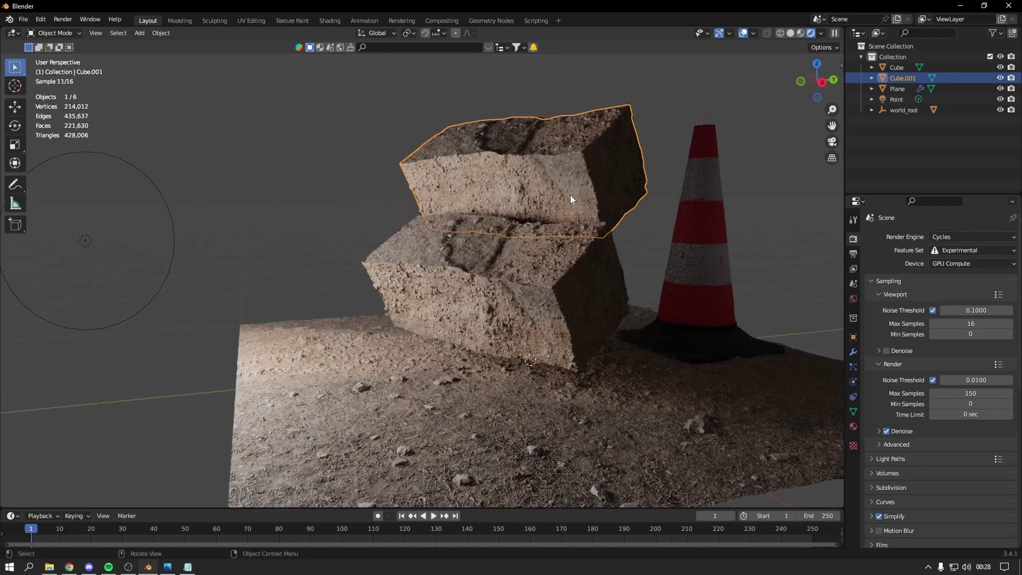
pyautogui.click(469, 277)
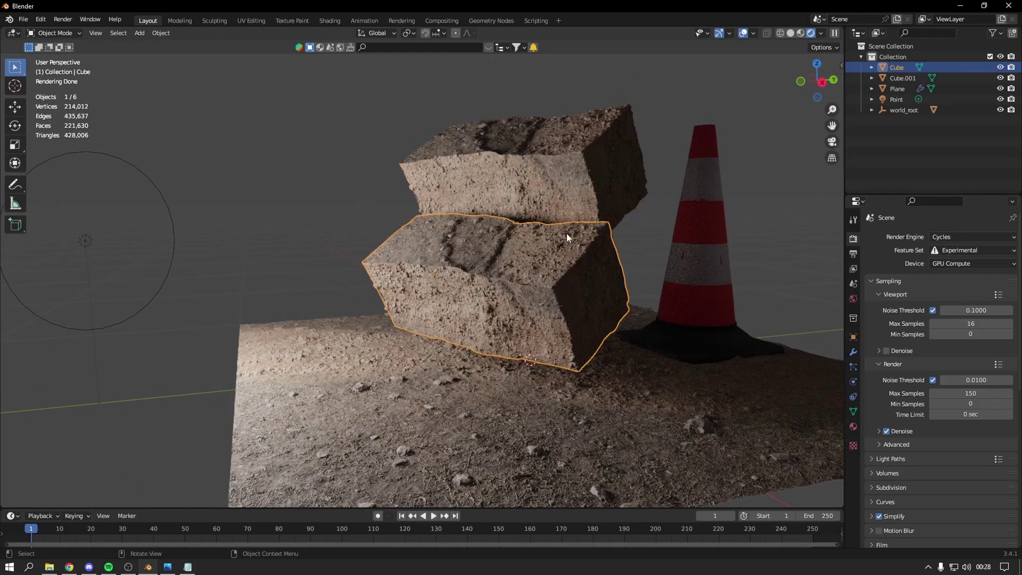
pyautogui.click(580, 196)
# Delete the upper duplicate and place an Alt+D linked copy on top of the rock block.
pyautogui.press('Delete')
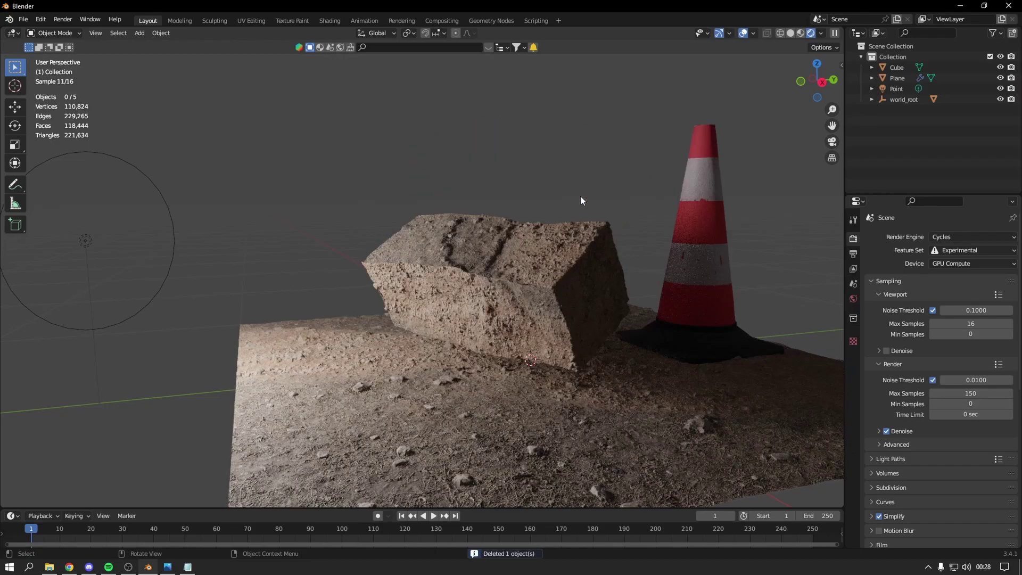
pyautogui.click(522, 254)
pyautogui.moveTo(522, 254)
pyautogui.mouseDown(button='middle')
pyautogui.moveTo(497, 260)
pyautogui.moveTo(493, 224)
pyautogui.moveTo(509, 238)
pyautogui.mouseUp(button='middle')
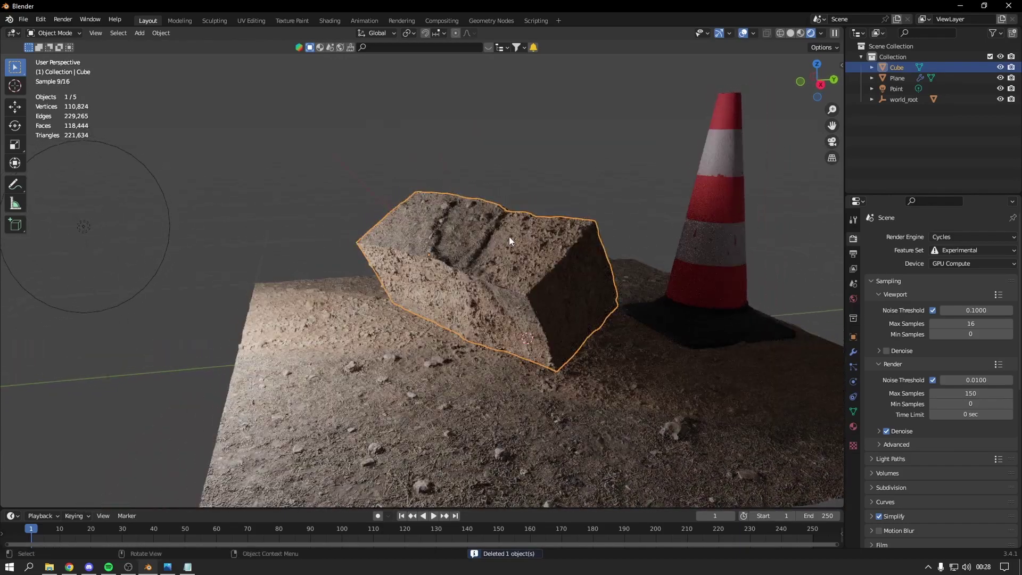
pyautogui.hotkey('alt', 'd')
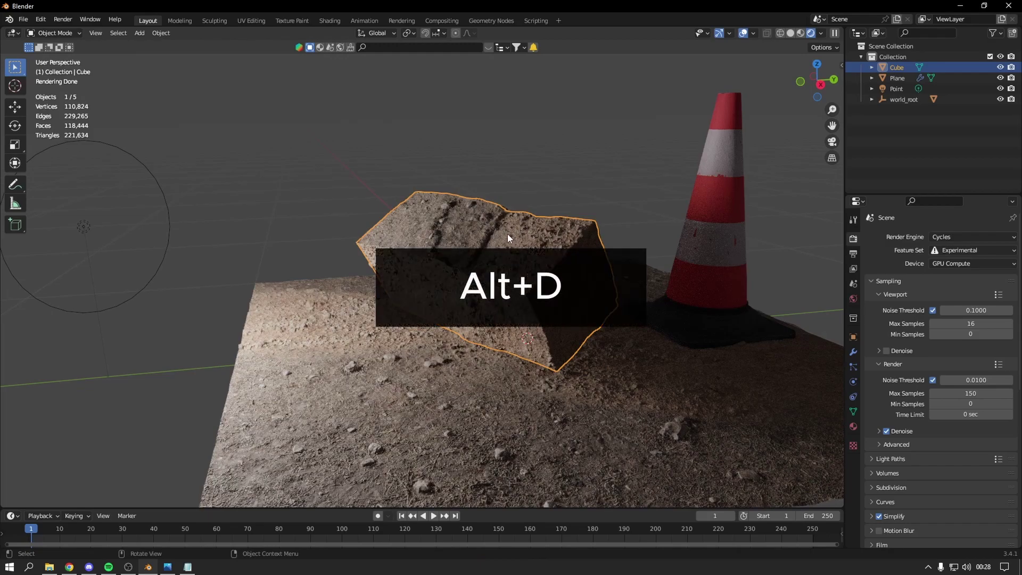
pyautogui.hotkey('alt', 'd')
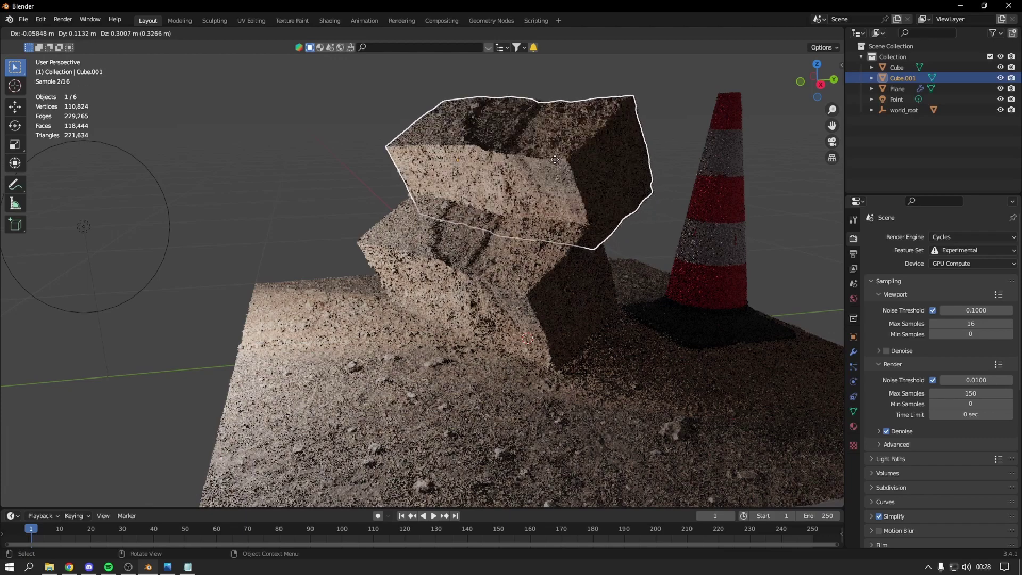
pyautogui.click(553, 158)
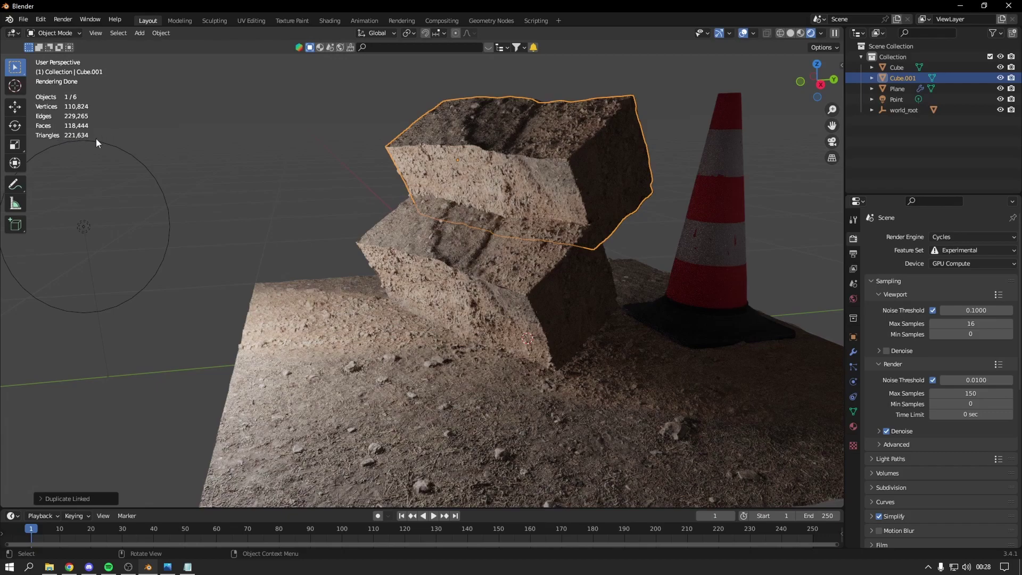
# Scale the lower rock block down slightly.
pyautogui.moveTo(359, 143); pyautogui.dragTo(512, 177, button='middle')
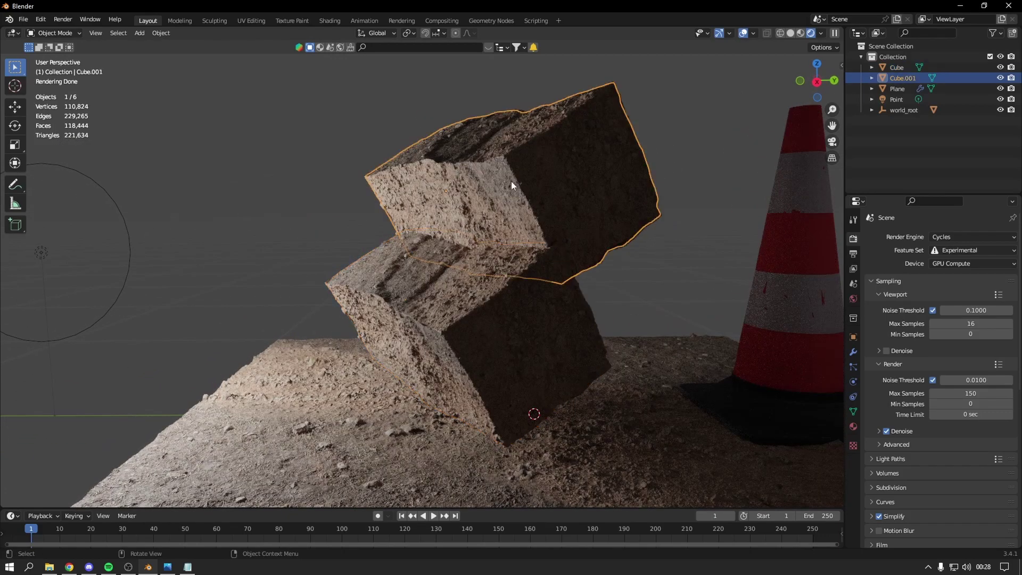
pyautogui.click(412, 269)
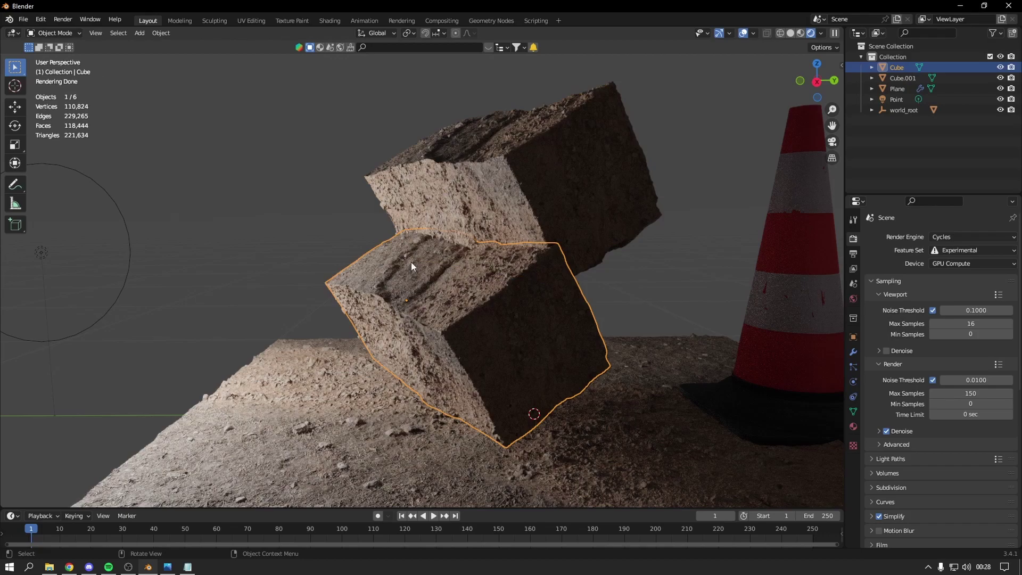
pyautogui.click(478, 166)
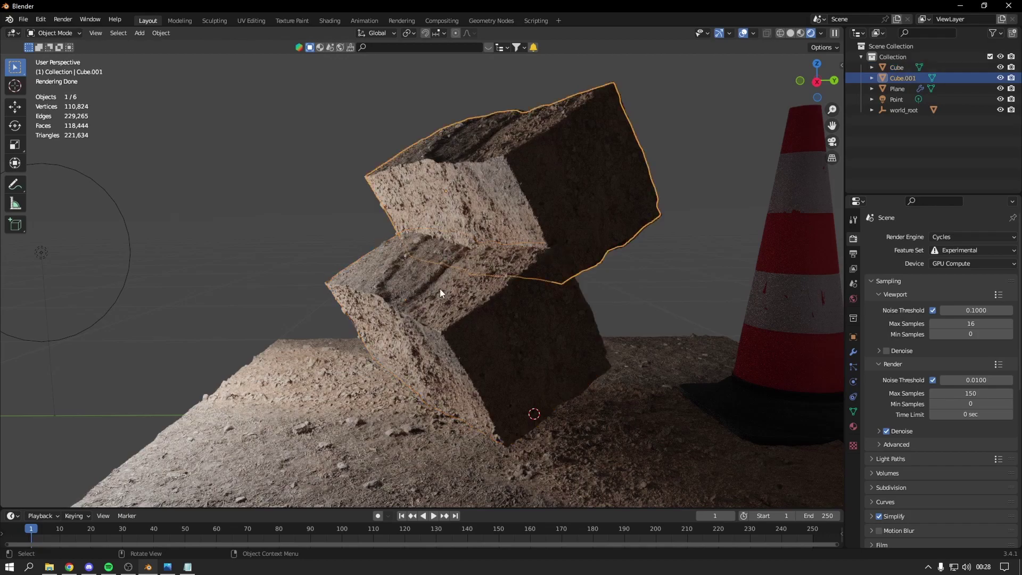
pyautogui.click(494, 276)
pyautogui.press('s')
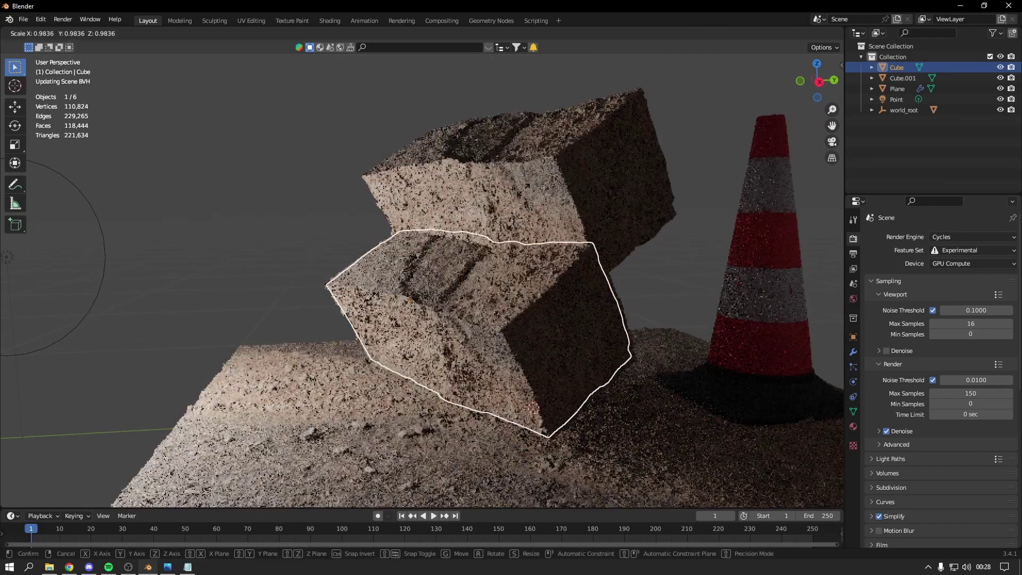
pyautogui.click(483, 269)
# Select the upper rock block and make another linked copy of it.
pyautogui.click(501, 203)
pyautogui.moveTo(500, 203)
pyautogui.mouseDown(button='middle')
pyautogui.moveTo(551, 202)
pyautogui.moveTo(468, 309)
pyautogui.mouseUp(button='middle')
pyautogui.click(424, 260)
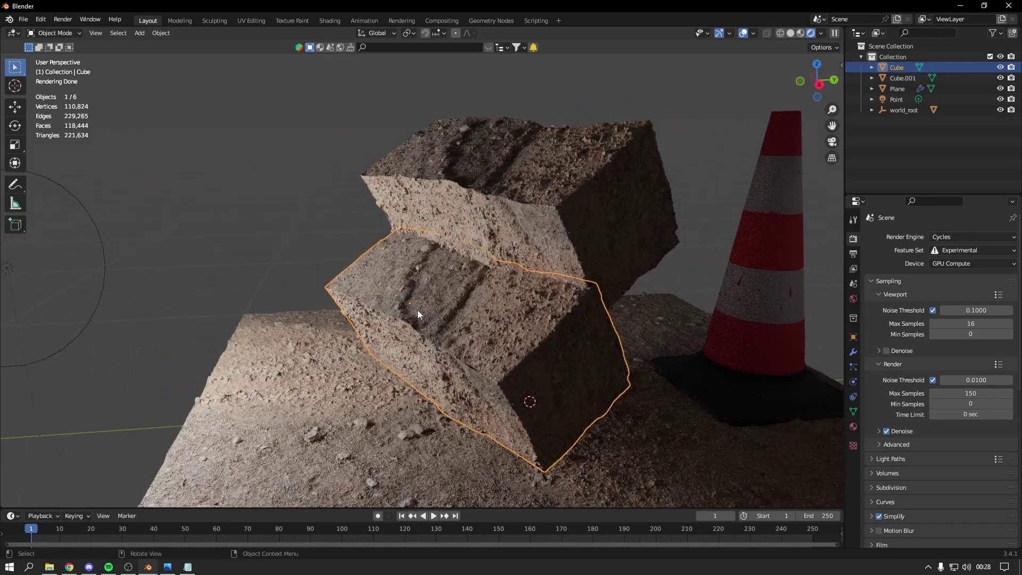
pyautogui.scroll(-3, 417, 310)
pyautogui.click(486, 234)
pyautogui.hotkey('alt', 'd')
# Place several more linked rock-block copies to build up the pile.
pyautogui.click(578, 199)
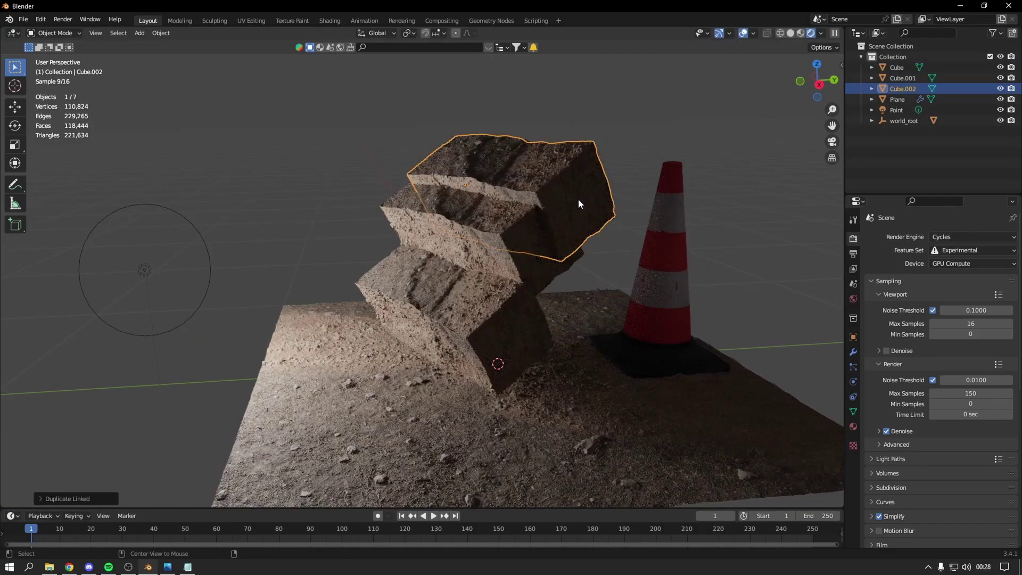
pyautogui.hotkey('alt', 'd')
pyautogui.click(509, 135)
pyautogui.hotkey('alt', 'd')
pyautogui.moveTo(509, 135)
pyautogui.mouseDown(button='middle')
pyautogui.moveTo(317, 244)
pyautogui.moveTo(343, 250)
pyautogui.moveTo(366, 276)
pyautogui.mouseUp(button='middle')
pyautogui.hotkey('alt', 'd')
pyautogui.click(342, 255)
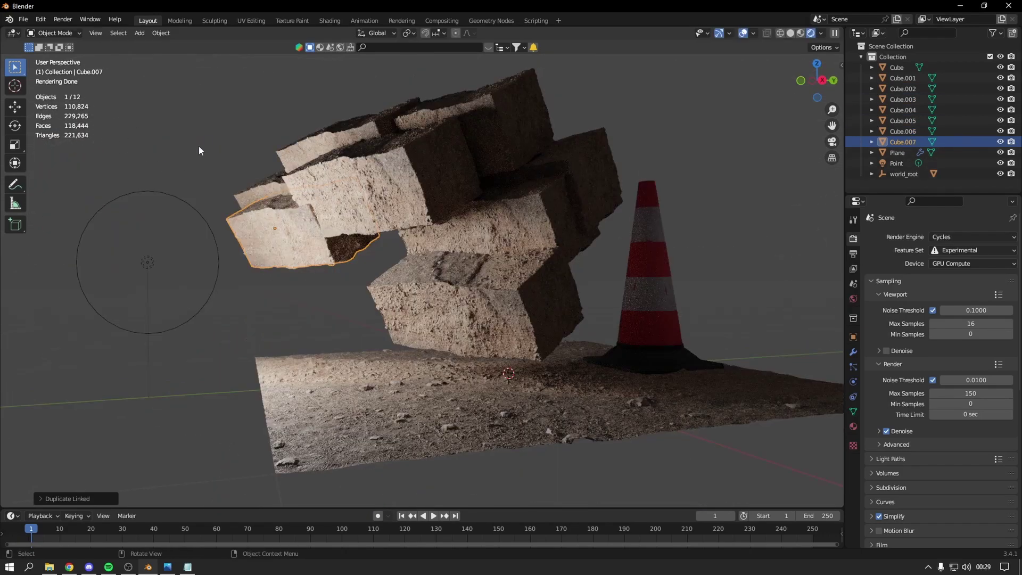
# Box-select the whole pile, rotate it and lower it along Z onto the ground.
pyautogui.moveTo(314, 96); pyautogui.dragTo(510, 276)
pyautogui.press('r')
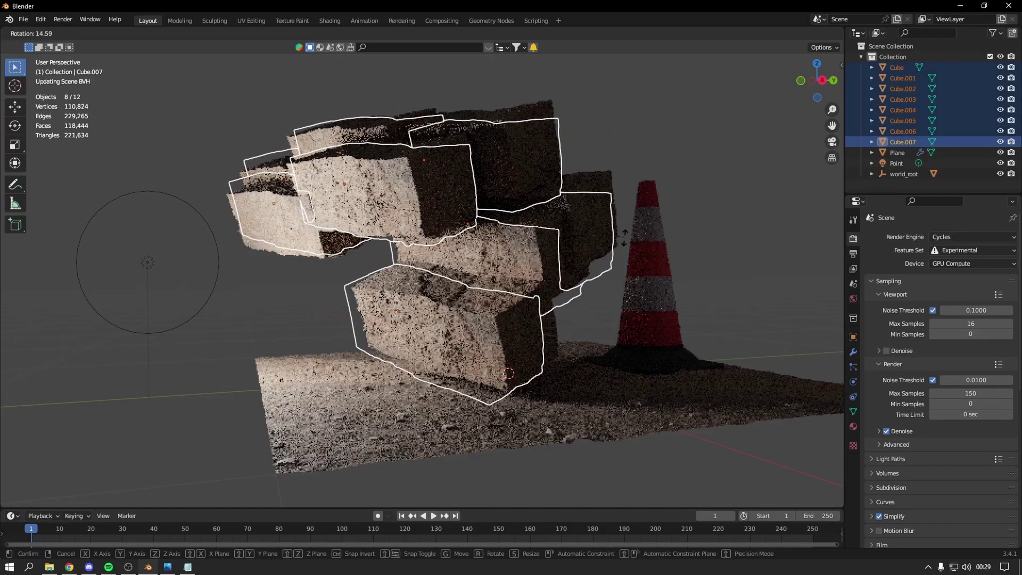
pyautogui.click(561, 237)
pyautogui.press('g')
pyautogui.press('z')
pyautogui.click(546, 346)
# Rotate the pile once more and select a block at its base.
pyautogui.press('r')
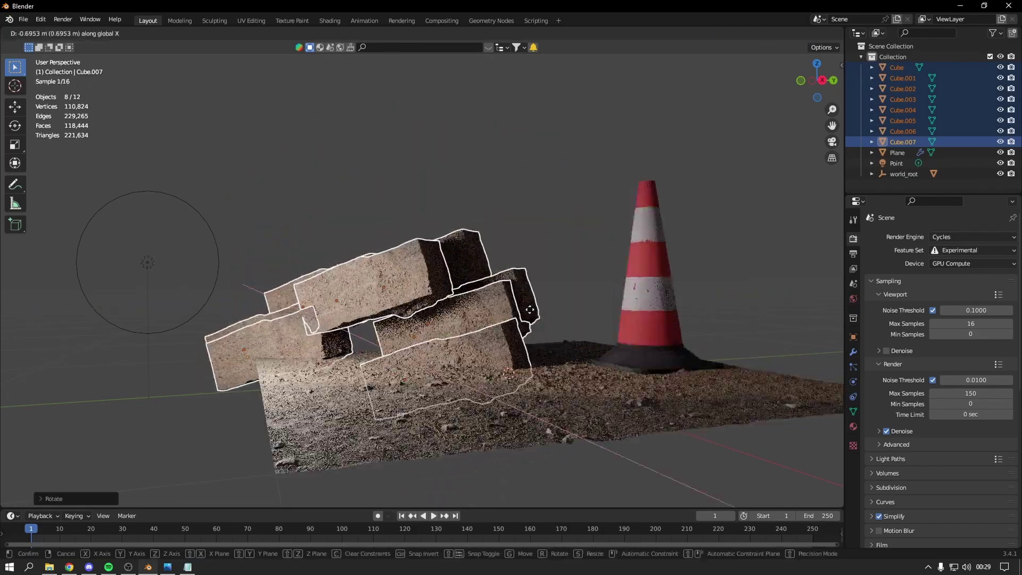
pyautogui.click(551, 229)
pyautogui.click(551, 229)
pyautogui.moveTo(551, 229)
pyautogui.mouseDown(button='middle')
pyautogui.moveTo(495, 280)
pyautogui.moveTo(410, 296)
pyautogui.moveTo(472, 267)
pyautogui.mouseUp(button='middle')
pyautogui.scroll(3, 493, 276)
pyautogui.scroll(2, 472, 266)
pyautogui.click(516, 308)
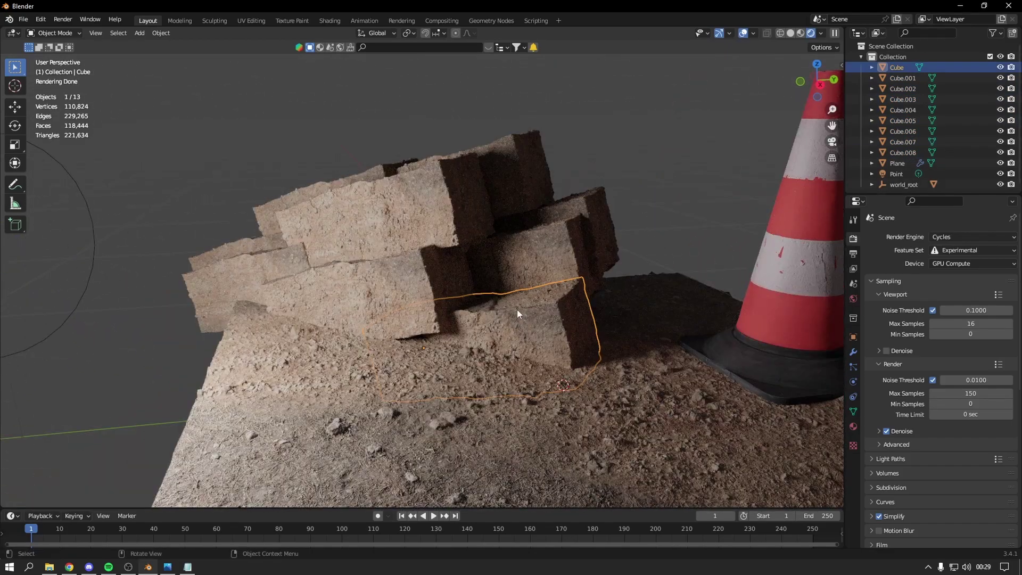
# Enter Edit Mode on a rock block, select its whole mesh in face mode, and exit.
pyautogui.press('Tab')
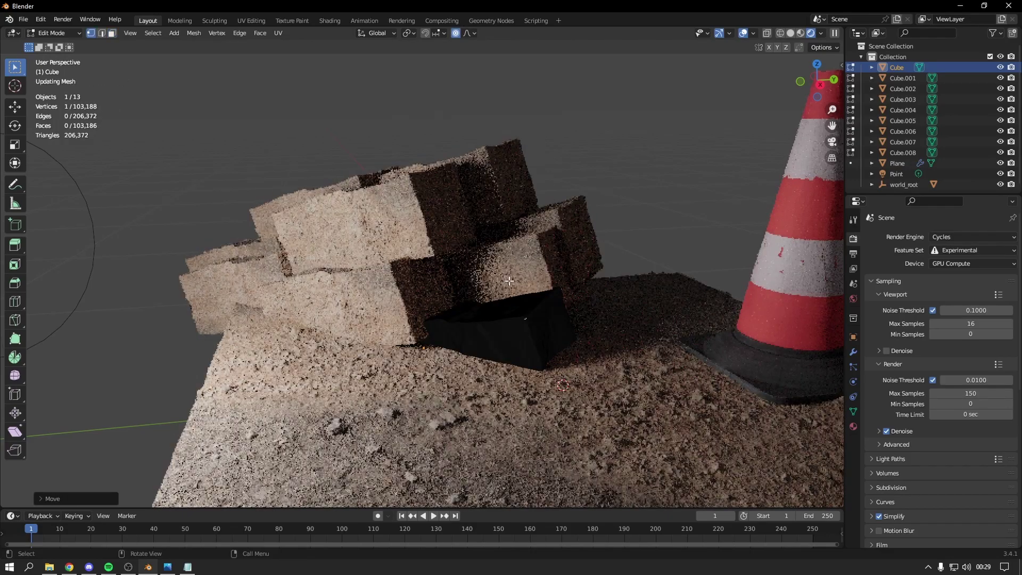
pyautogui.press('Tab')
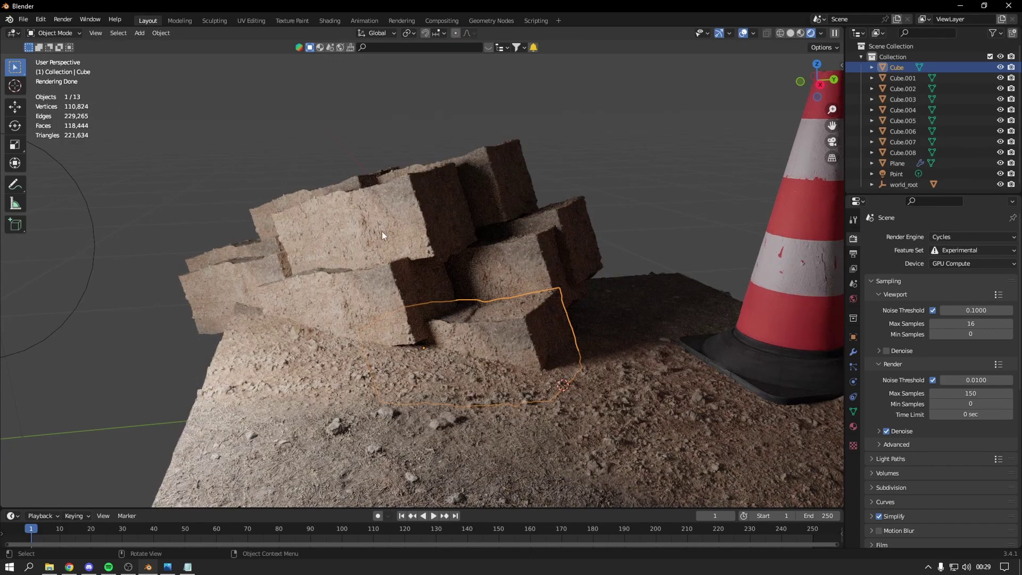
pyautogui.click(425, 242)
pyautogui.moveTo(432, 241)
pyautogui.mouseDown(button='middle')
pyautogui.moveTo(448, 232)
pyautogui.moveTo(365, 219)
pyautogui.moveTo(637, 171)
pyautogui.mouseUp(button='middle')
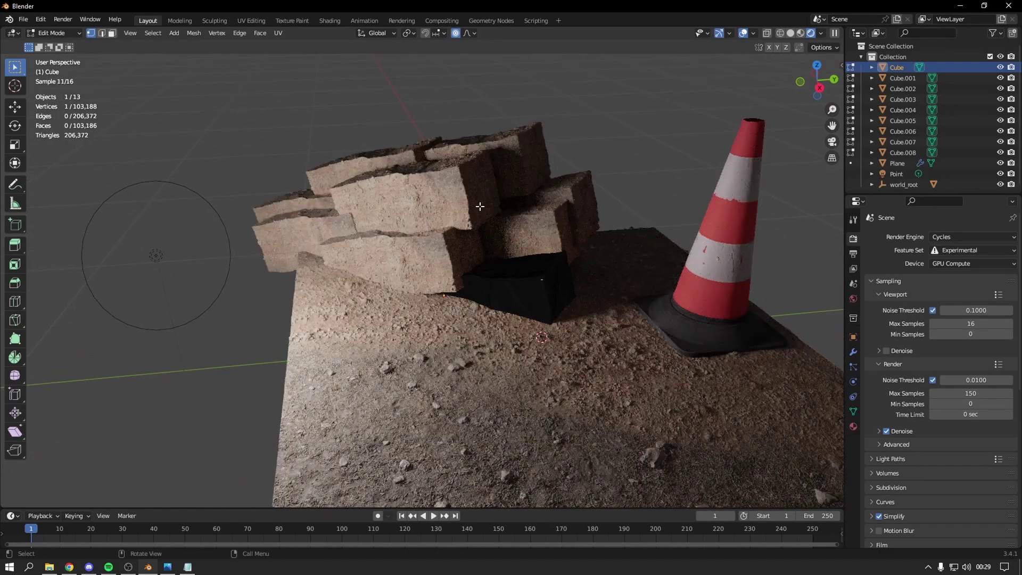
pyautogui.press('a')
pyautogui.press('3')
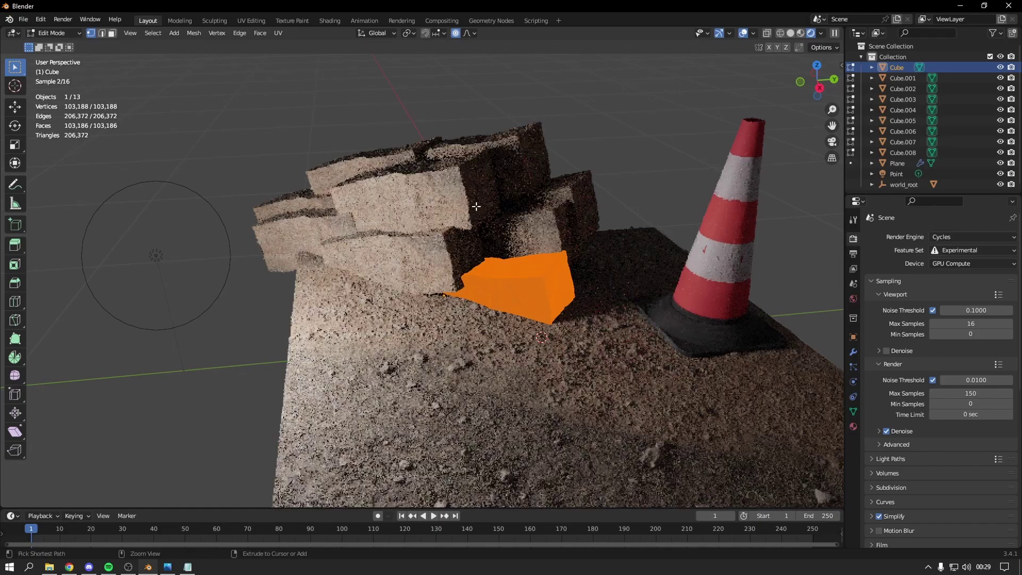
pyautogui.press('Tab')
# Move one block in the pile vertically to adjust its height.
pyautogui.click(526, 253)
pyautogui.scroll(3, 525, 226)
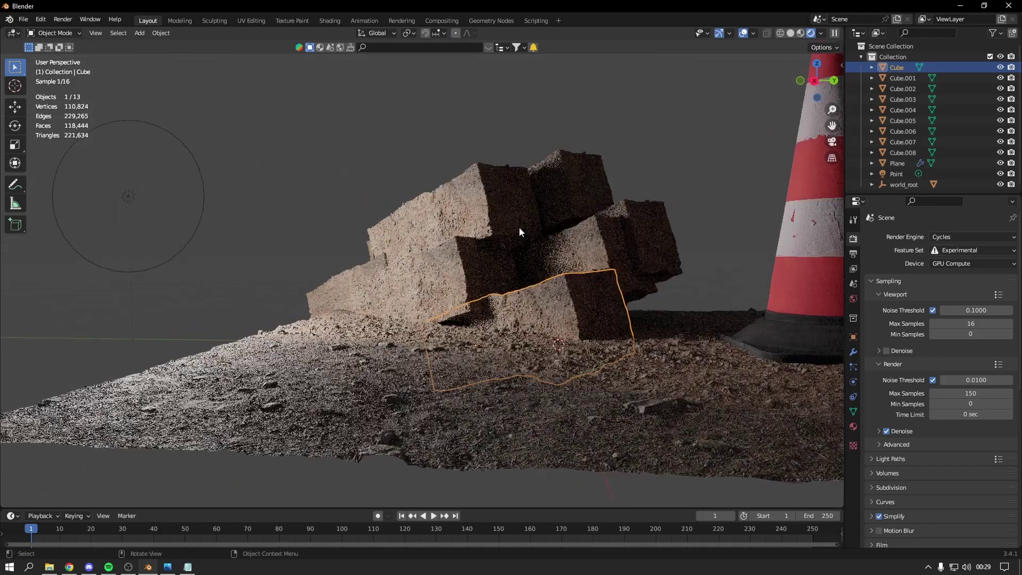
pyautogui.press('g')
pyautogui.press('z')
pyautogui.click(537, 235)
# Select the point light and move it up near the cone.
pyautogui.scroll(-5, 416, 186)
pyautogui.moveTo(416, 187); pyautogui.dragTo(404, 180, button='middle')
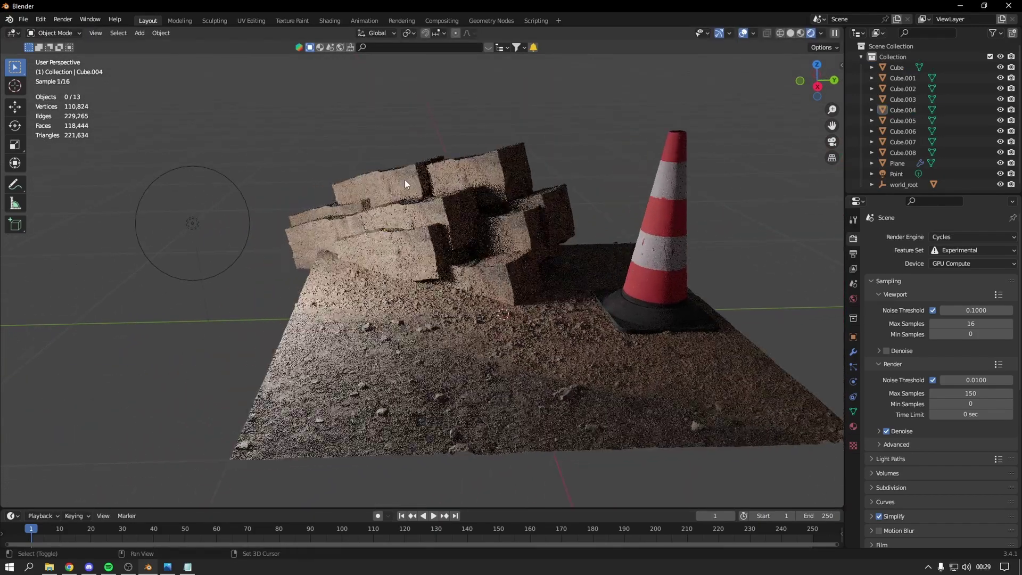
pyautogui.click(243, 186)
pyautogui.press('g')
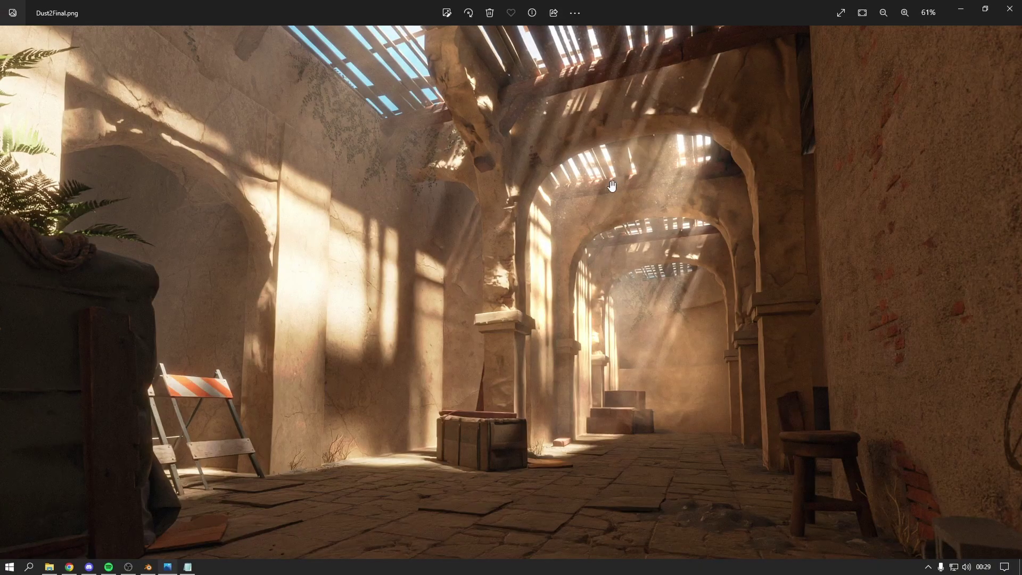
pyautogui.scroll(-1, 611, 185)
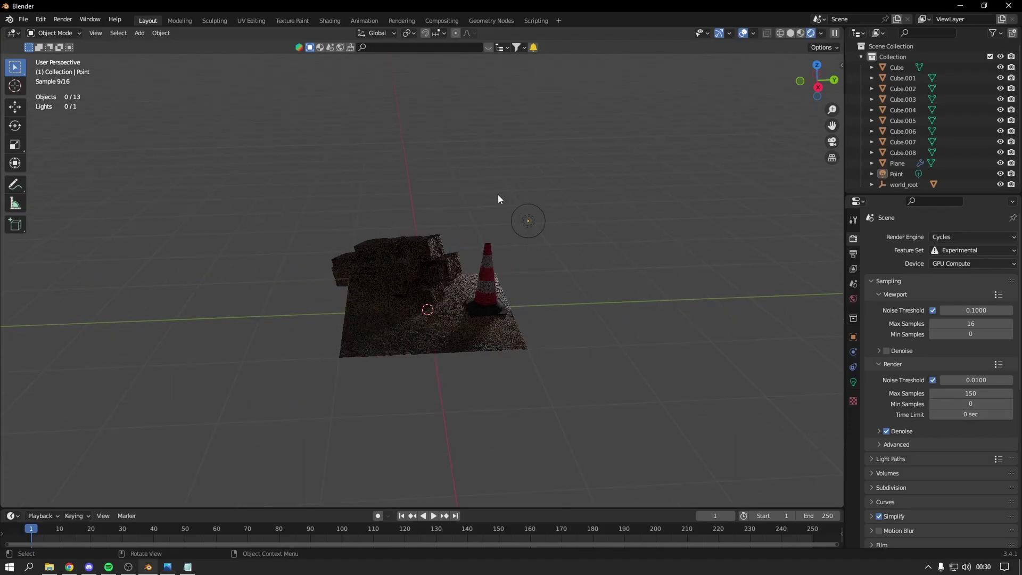
# Back in Blender, open the Shift+A Add menu in the viewport.
pyautogui.hotkey('shift', 'a')
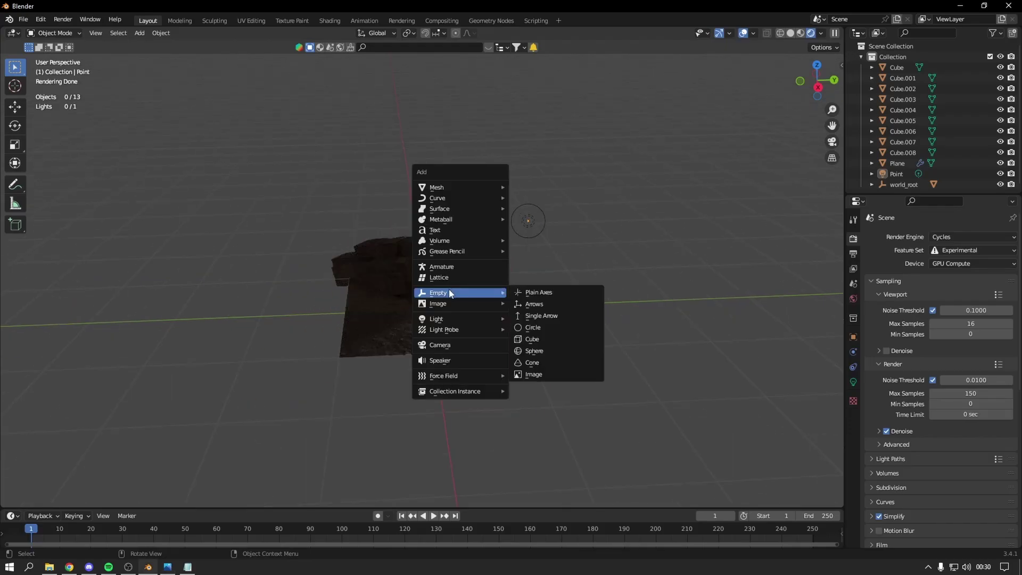
pyautogui.moveTo(437, 319)
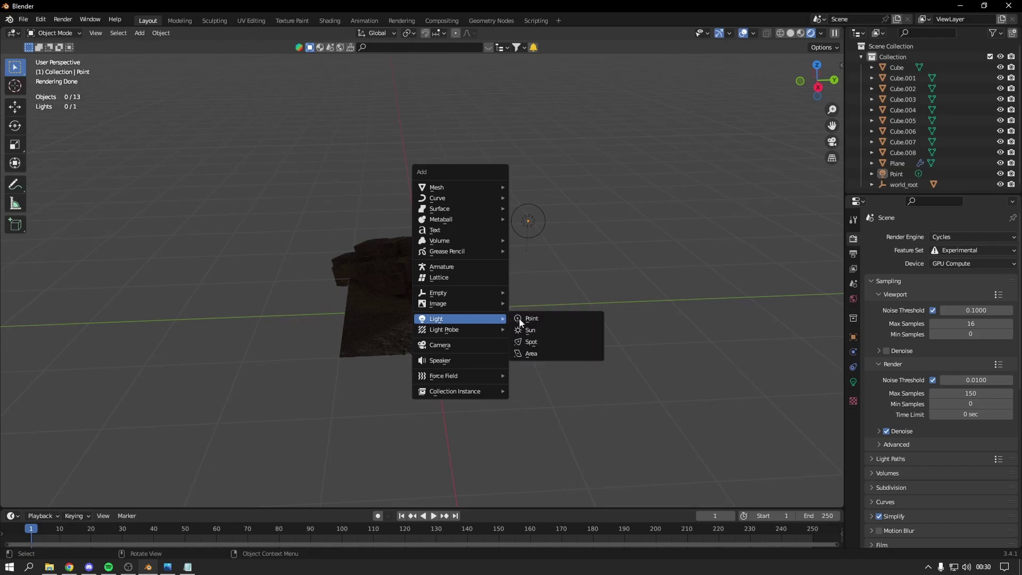
# Add an area light, raise it along Z, and delete the old point light.
pyautogui.click(553, 352)
pyautogui.press('g')
pyautogui.press('z')
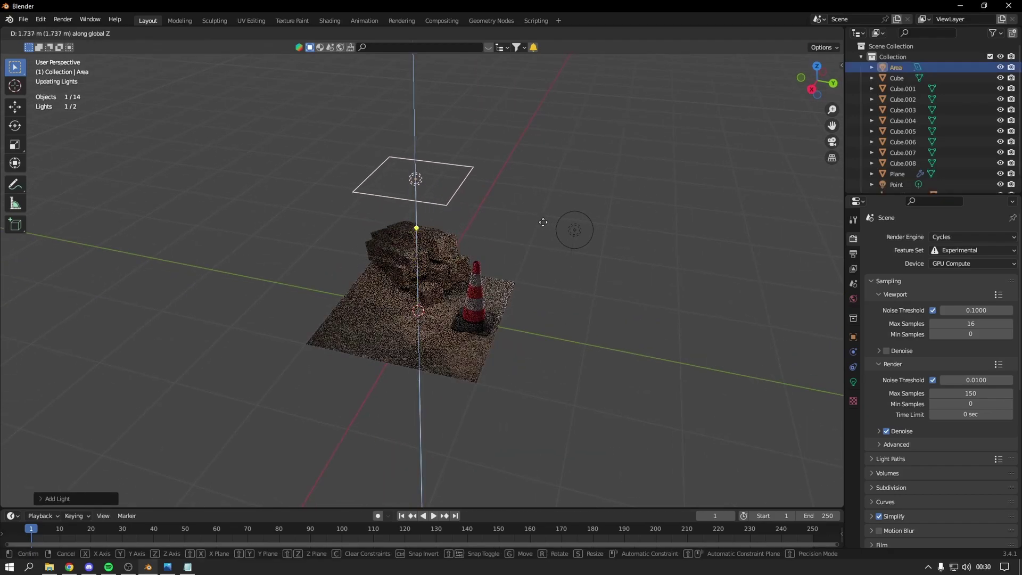
pyautogui.click(593, 261)
pyautogui.press('r')
pyautogui.press('x')
pyautogui.press('Escape')
pyautogui.press('Delete')
pyautogui.moveTo(596, 263); pyautogui.dragTo(636, 359, button='middle')
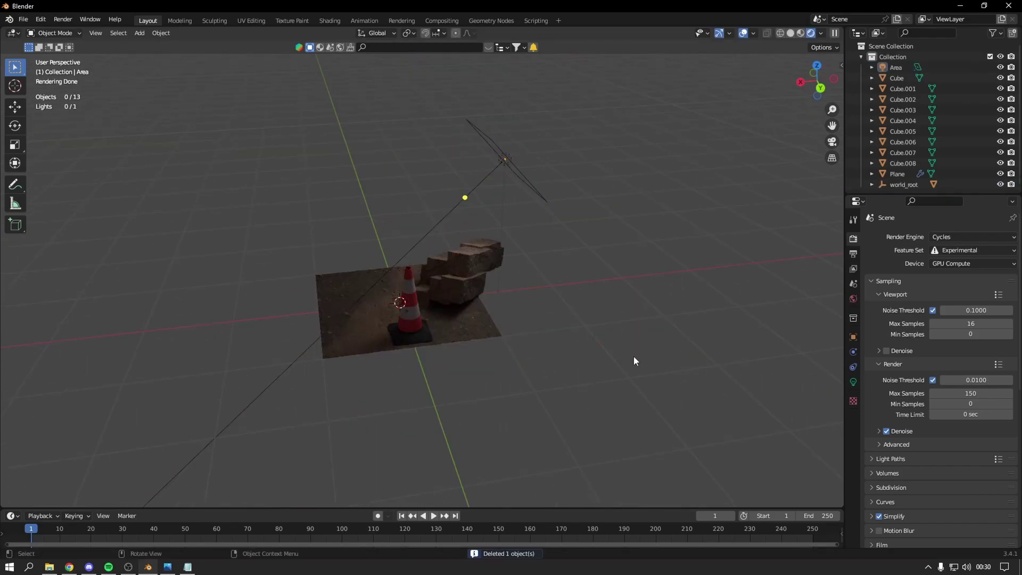
# Set the area light's power to 44.2 W and beam spread to 15.6°.
pyautogui.click(526, 167)
pyautogui.moveTo(526, 168); pyautogui.dragTo(561, 228, button='middle')
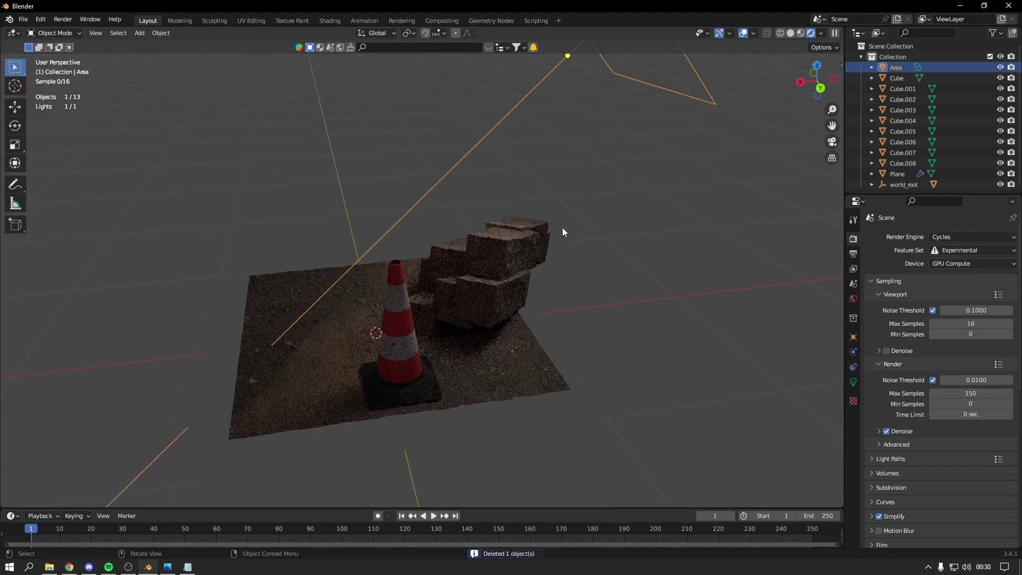
pyautogui.click(853, 382)
pyautogui.moveTo(938, 310); pyautogui.dragTo(974, 310)
pyautogui.moveTo(639, 298); pyautogui.dragTo(662, 310, button='middle')
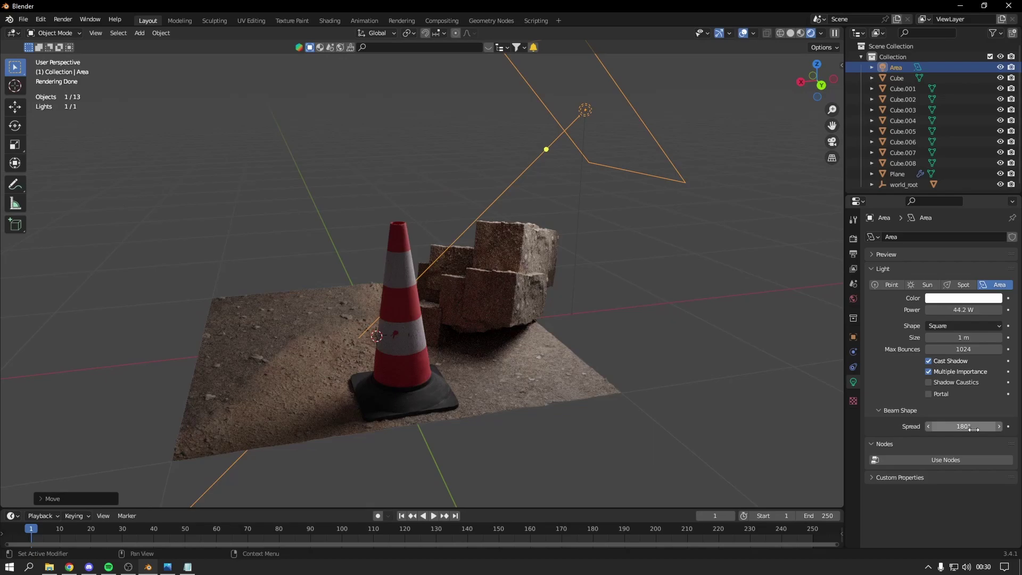
pyautogui.moveTo(973, 428); pyautogui.dragTo(966, 428)
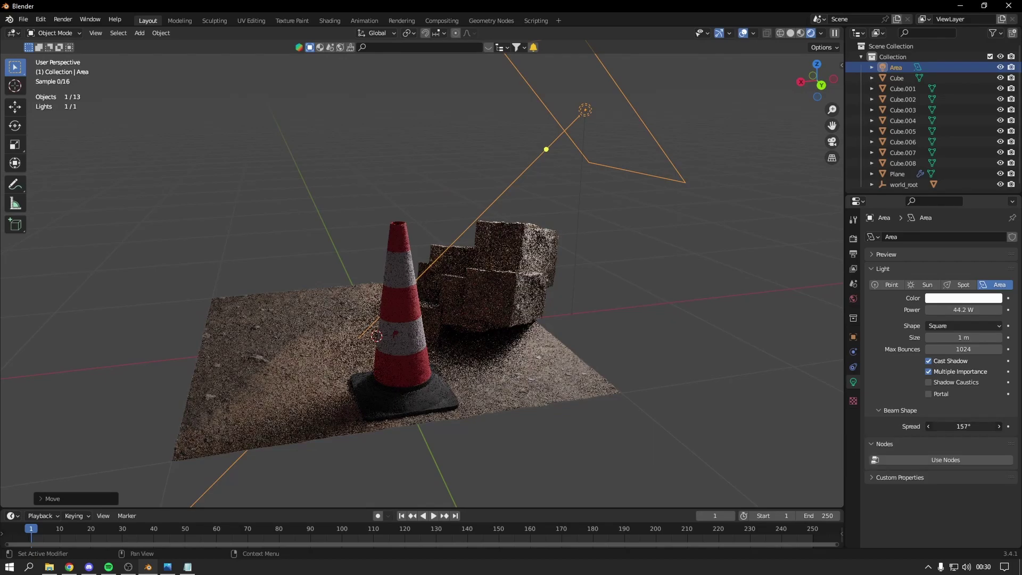
pyautogui.moveTo(966, 425); pyautogui.dragTo(947, 425)
pyautogui.moveTo(644, 325)
pyautogui.mouseDown(button='middle')
pyautogui.moveTo(607, 347)
pyautogui.moveTo(621, 369)
pyautogui.moveTo(646, 346)
pyautogui.moveTo(605, 347)
pyautogui.moveTo(682, 314)
pyautogui.moveTo(636, 208)
pyautogui.moveTo(646, 139)
pyautogui.mouseUp(button='middle')
pyautogui.click(606, 346)
pyautogui.click(621, 153)
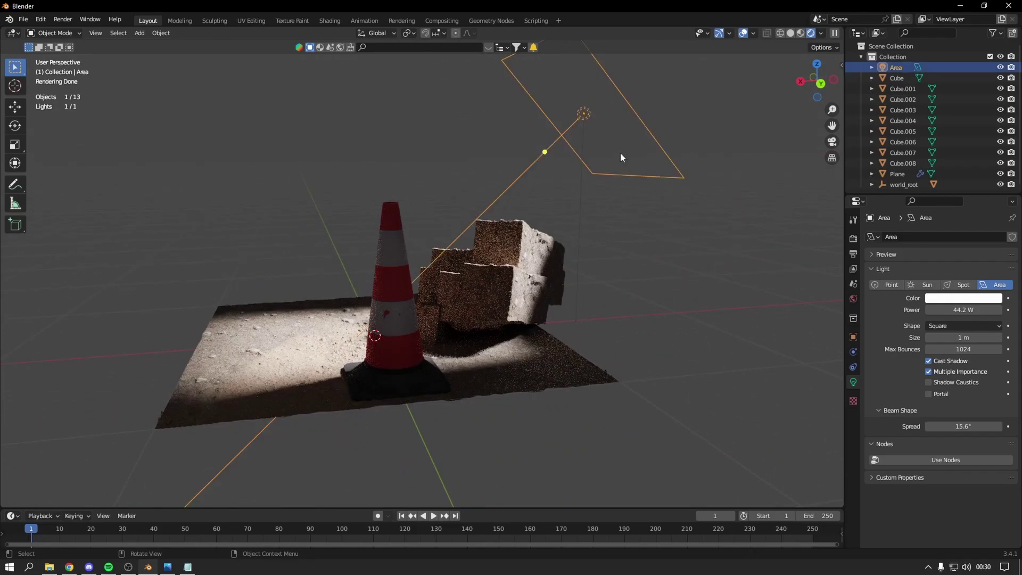
# Tilt the area light toward the rock blocks through several rotations.
pyautogui.hotkey('alt', 'Tab')
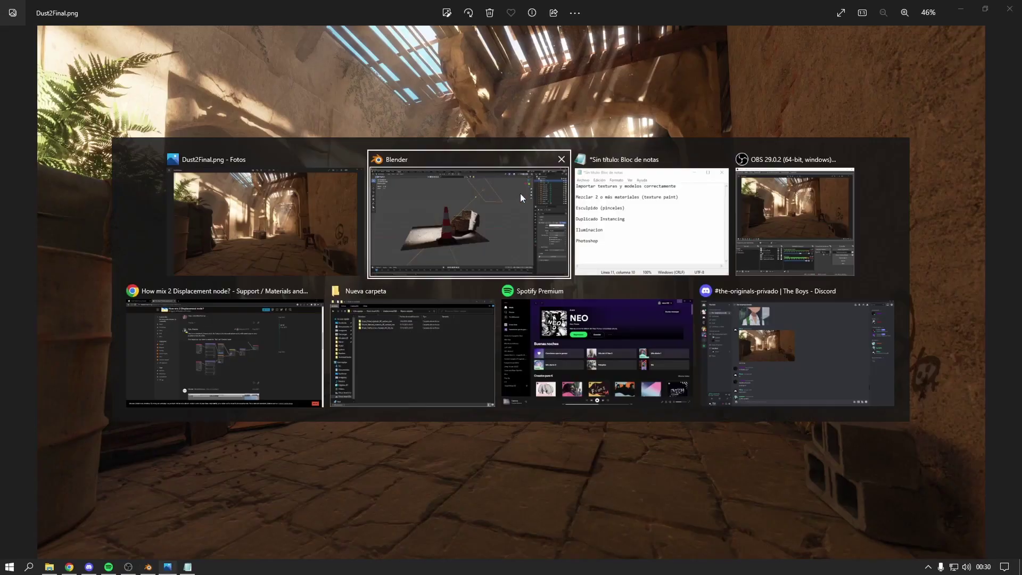
pyautogui.click(519, 193)
pyautogui.click(682, 149)
pyautogui.press('g')
pyautogui.press('z')
pyautogui.press('r')
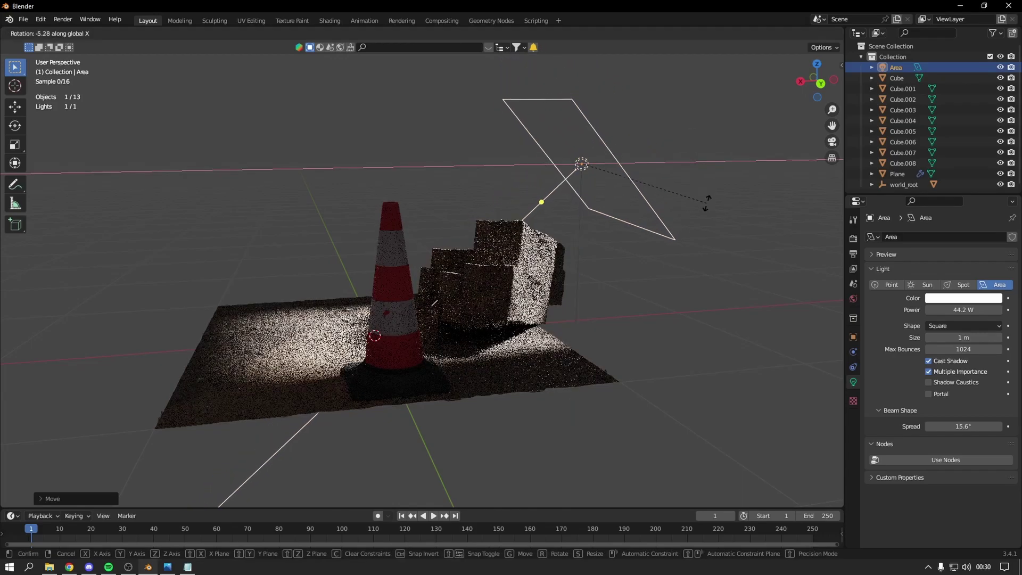
pyautogui.click(699, 248)
pyautogui.press('r')
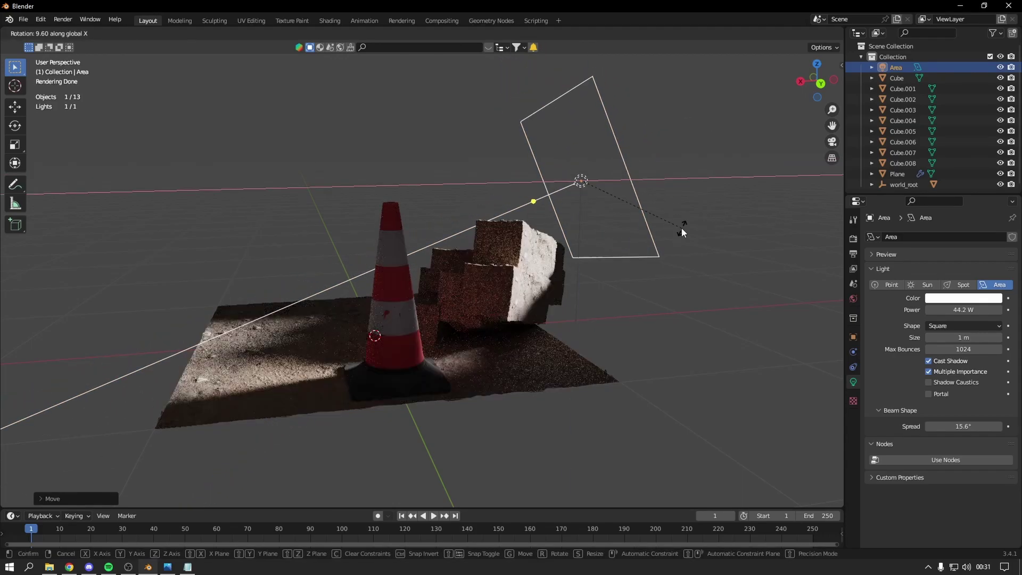
pyautogui.click(681, 228)
pyautogui.press('r')
pyautogui.click(680, 221)
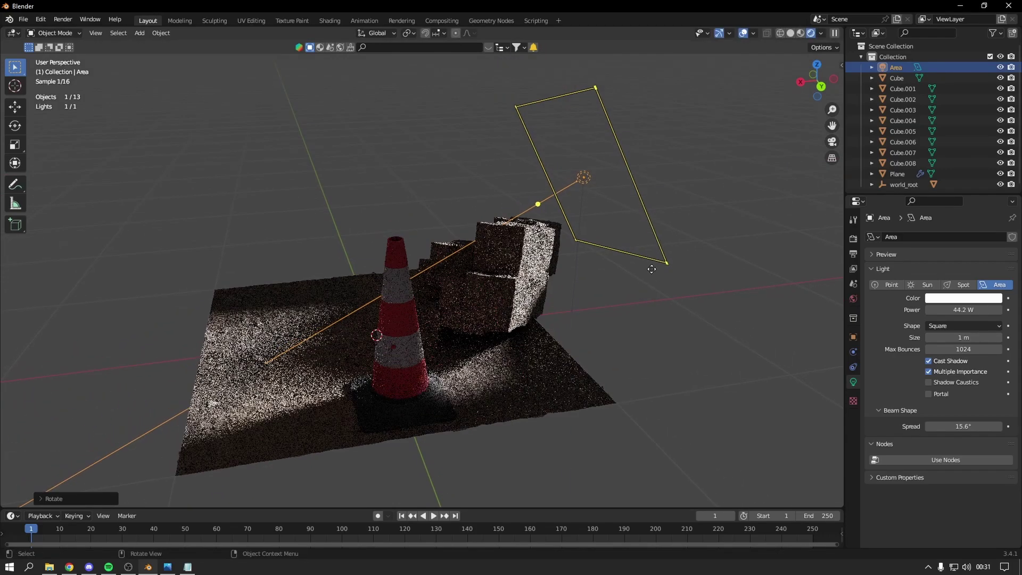
# Reframe the view on the cone and blocks, nudging the traffic cone slightly.
pyautogui.click(627, 285)
pyautogui.moveTo(627, 284); pyautogui.dragTo(426, 264, button='middle')
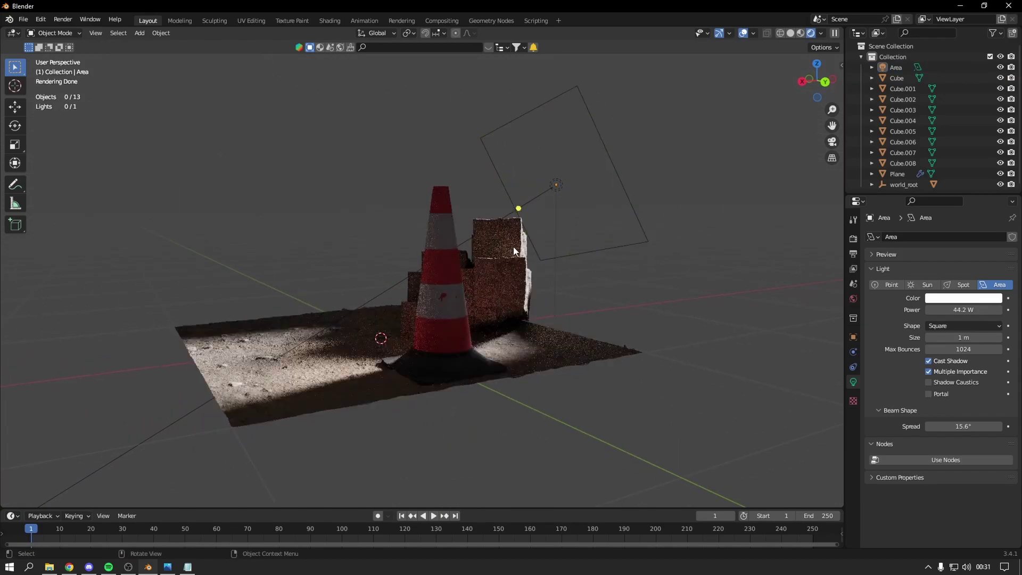
pyautogui.moveTo(514, 251)
pyautogui.mouseDown(button='middle')
pyautogui.moveTo(425, 267)
pyautogui.moveTo(459, 264)
pyautogui.mouseUp(button='middle')
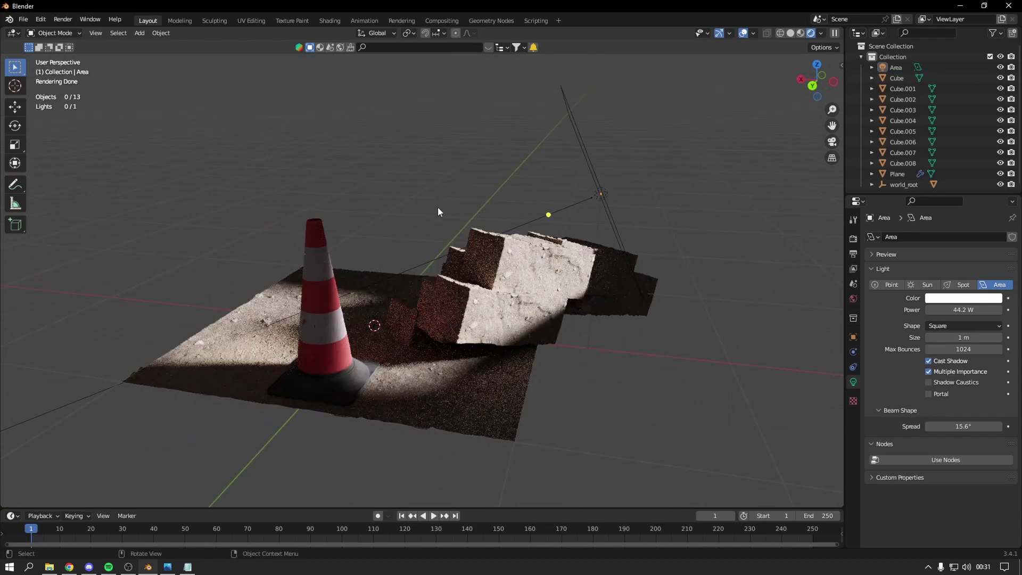
pyautogui.moveTo(438, 211)
pyautogui.mouseDown(button='middle')
pyautogui.moveTo(456, 173)
pyautogui.moveTo(452, 199)
pyautogui.mouseUp(button='middle')
pyautogui.moveTo(400, 298); pyautogui.dragTo(404, 331)
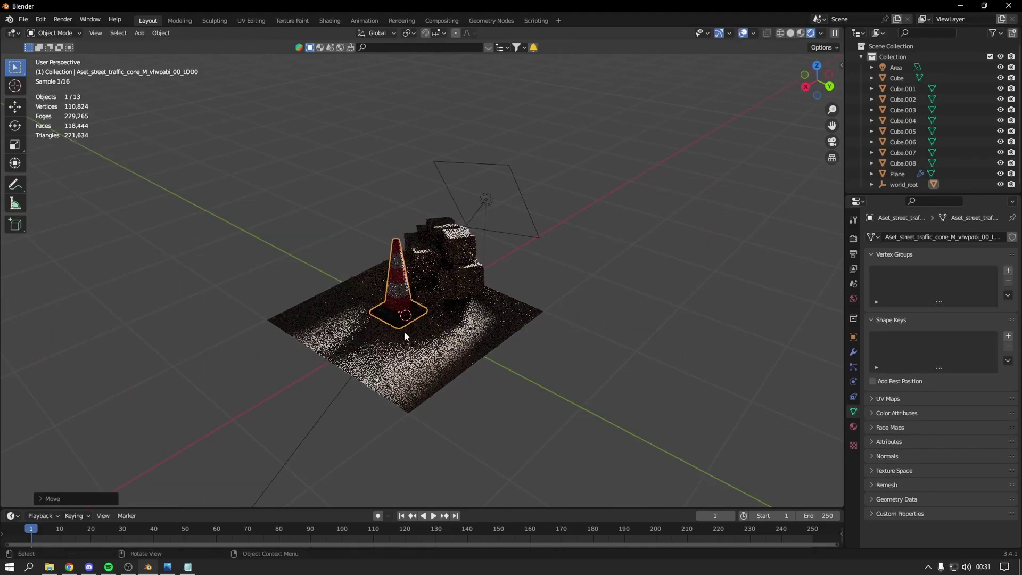
pyautogui.moveTo(404, 331); pyautogui.dragTo(432, 216, button='middle')
pyautogui.click(432, 216)
# Add a new cube and raise it above the ground.
pyautogui.hotkey('shift', 'a')
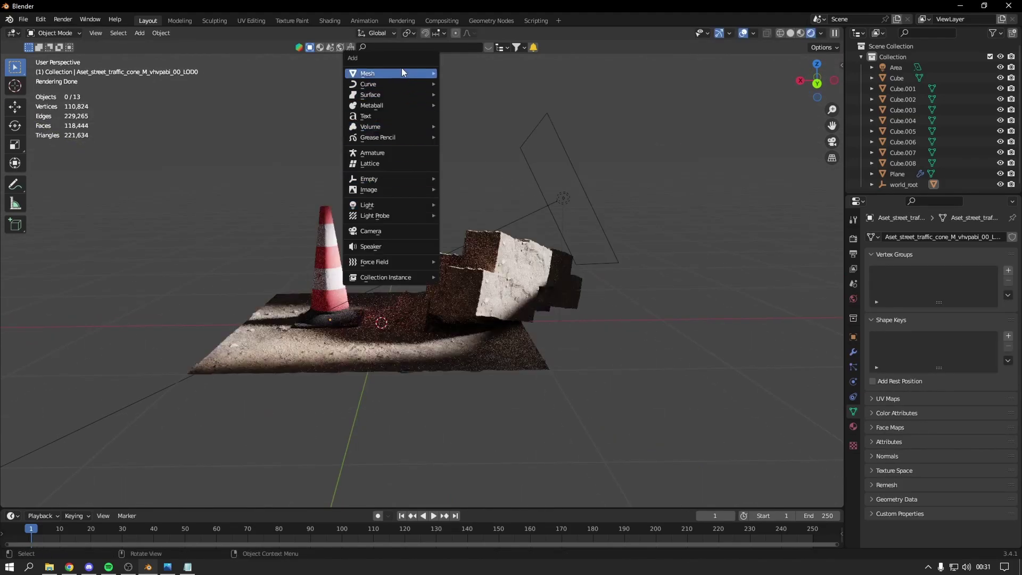
pyautogui.click(476, 84)
pyautogui.scroll(-3, 487, 112)
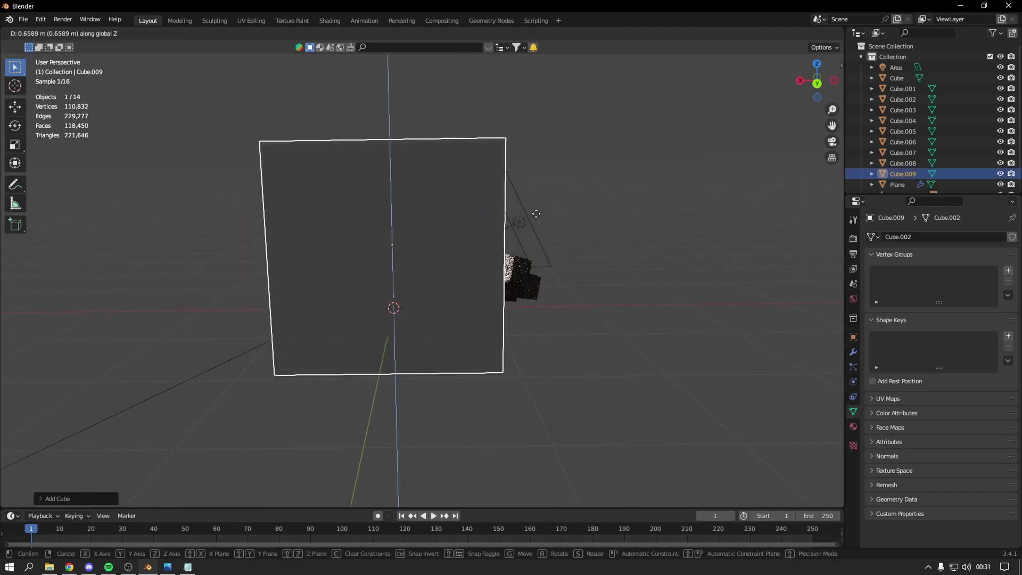
pyautogui.moveTo(487, 112); pyautogui.dragTo(530, 224, button='middle')
pyautogui.press('g')
pyautogui.click(451, 232)
pyautogui.moveTo(452, 233)
pyautogui.mouseDown(button='middle')
pyautogui.moveTo(463, 255)
pyautogui.moveTo(481, 259)
pyautogui.moveTo(598, 250)
pyautogui.moveTo(638, 263)
pyautogui.mouseUp(button='middle')
# Stretch the cube into a large box around the scene by moving one face.
pyautogui.press('Tab')
pyautogui.click(381, 255)
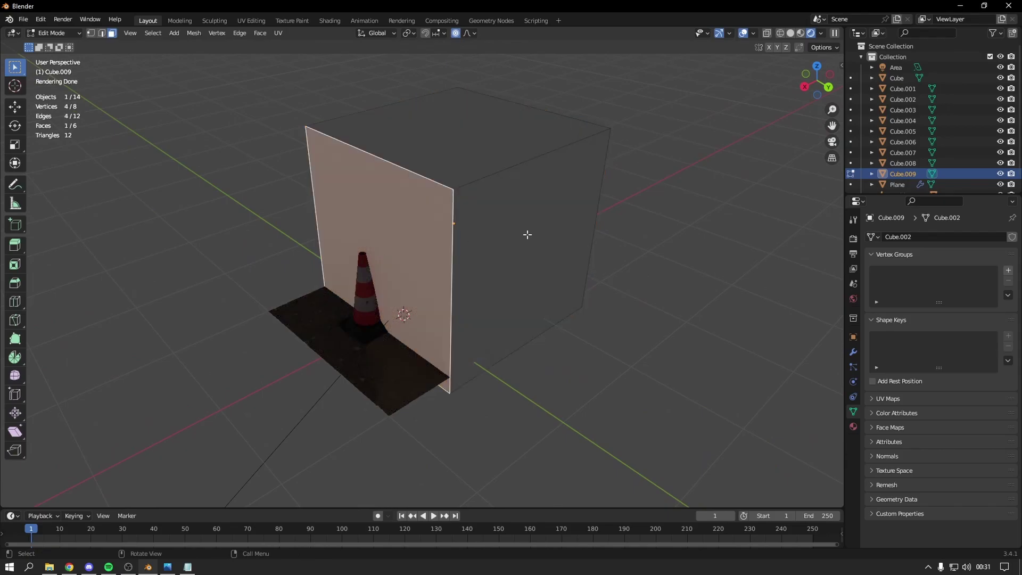
pyautogui.press('g')
pyautogui.click(411, 289)
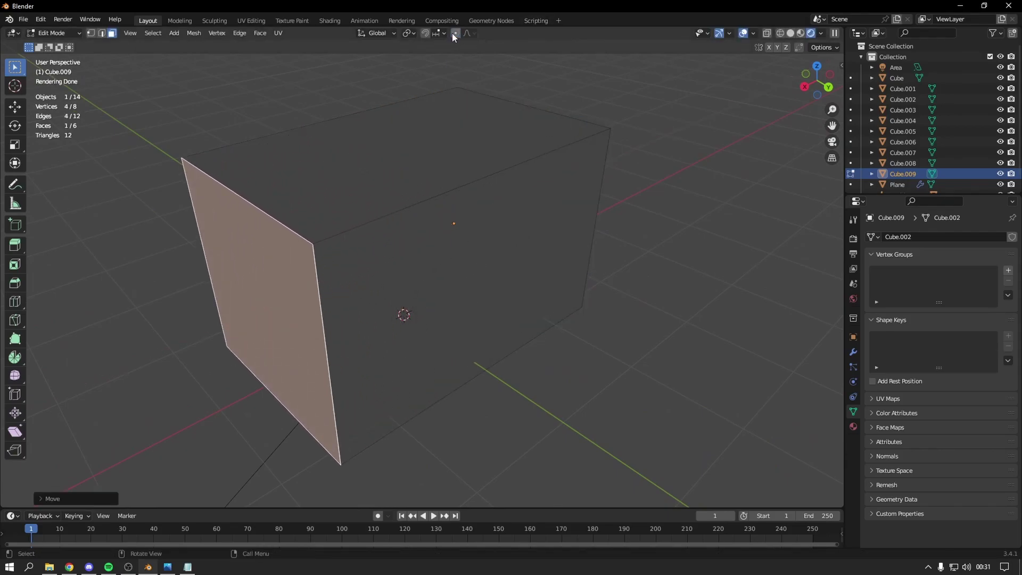
pyautogui.moveTo(458, 63)
pyautogui.mouseDown(button='middle')
pyautogui.moveTo(554, 142)
pyautogui.moveTo(372, 107)
pyautogui.moveTo(445, 211)
pyautogui.moveTo(486, 243)
pyautogui.moveTo(421, 94)
pyautogui.mouseUp(button='middle')
pyautogui.press('Tab')
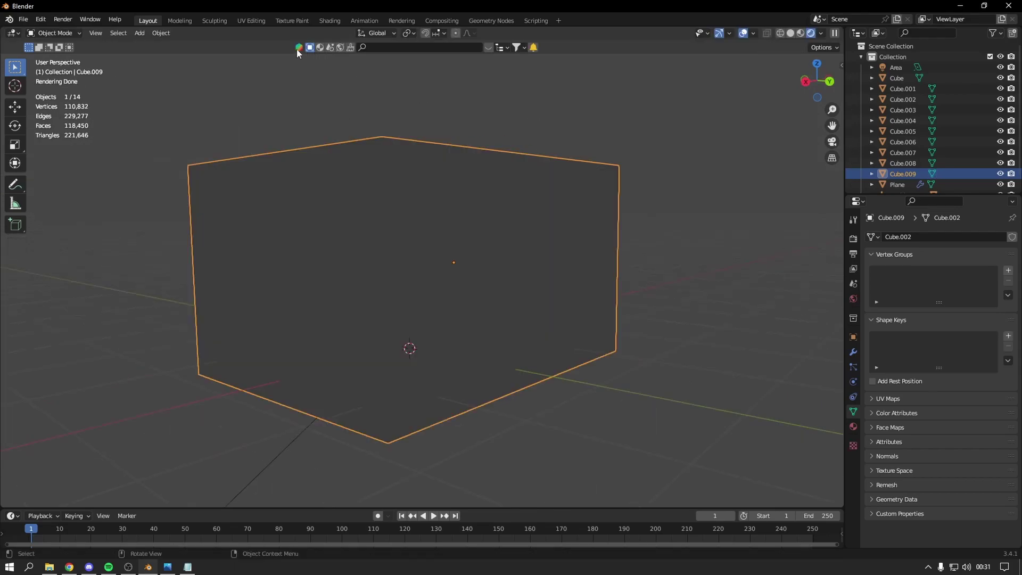
# In the Shading workspace, create a new material for the box.
pyautogui.click(321, 19)
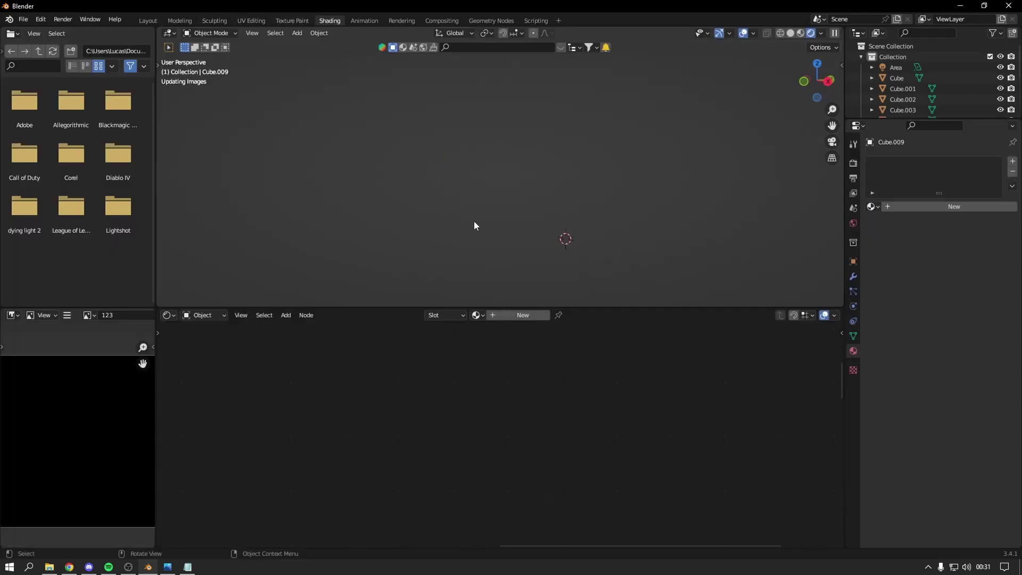
pyautogui.scroll(-1, 563, 190)
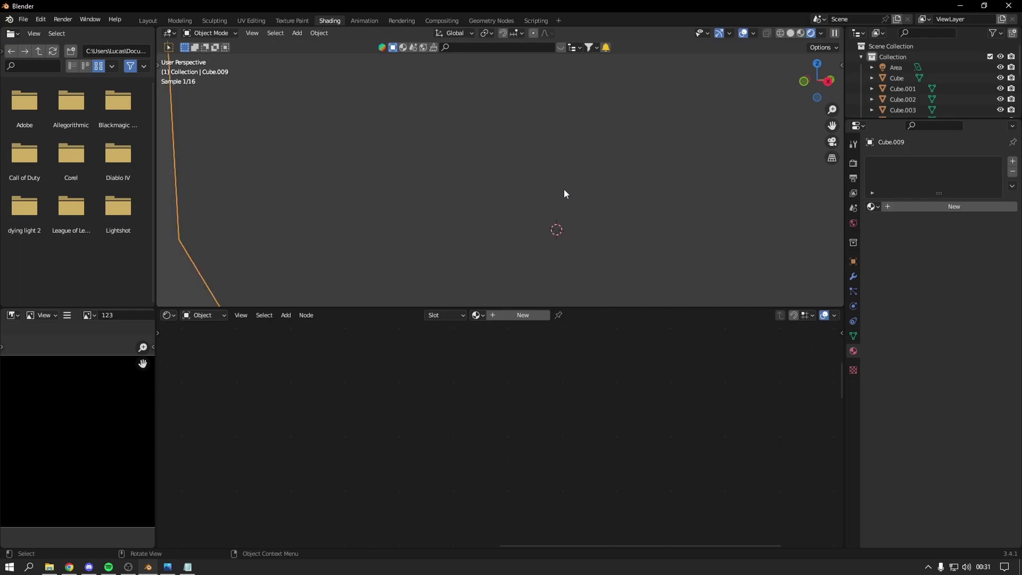
pyautogui.scroll(-2, 557, 193)
pyautogui.scroll(-2, 566, 180)
pyautogui.moveTo(567, 180)
pyautogui.mouseDown(button='middle')
pyautogui.moveTo(525, 212)
pyautogui.moveTo(466, 222)
pyautogui.moveTo(474, 240)
pyautogui.mouseUp(button='middle')
pyautogui.click(504, 315)
pyautogui.scroll(-1, 502, 351)
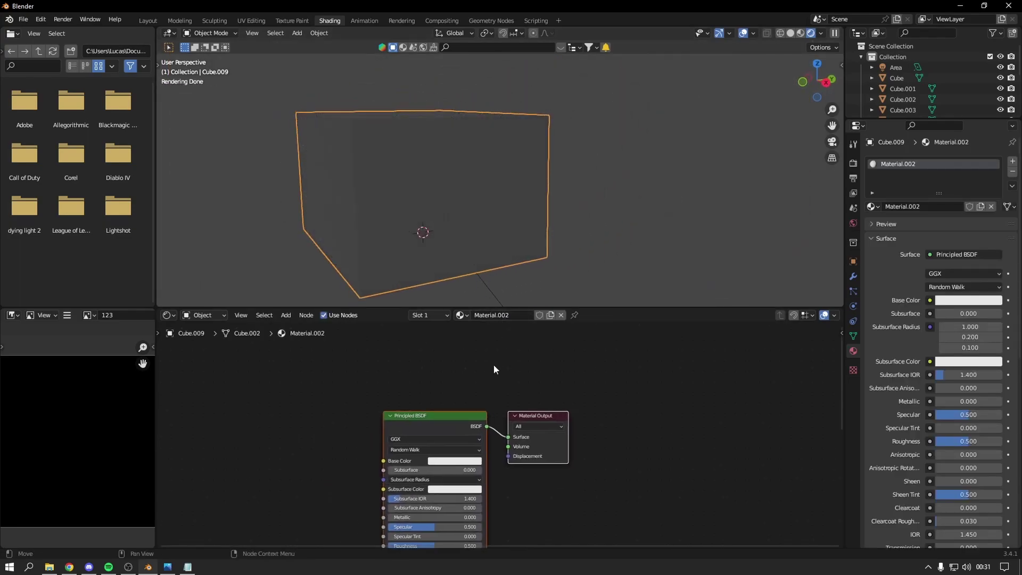
pyautogui.moveTo(374, 429); pyautogui.dragTo(403, 376, button='middle')
# Replace the Principled BSDF with a Principled Volume node wired to the output's Volume input.
pyautogui.press('x')
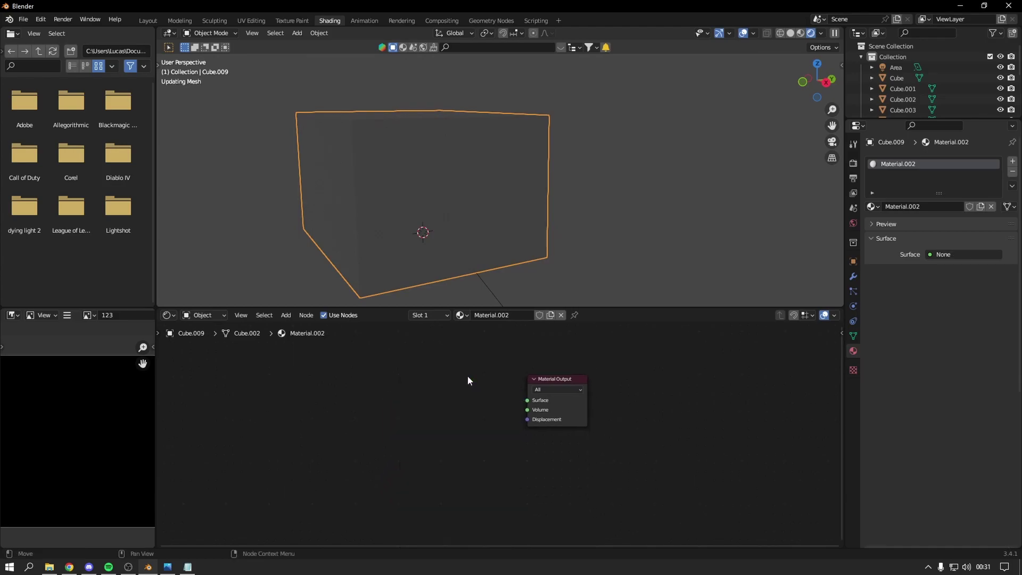
pyautogui.hotkey('shift', 'a')
pyautogui.click(373, 384)
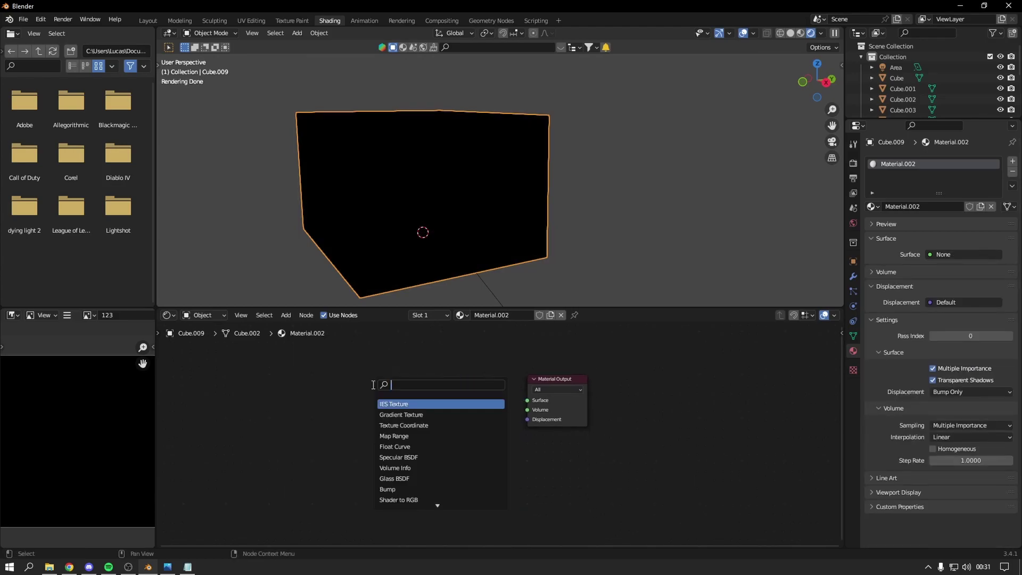
pyautogui.write('princ')
pyautogui.press('Down')
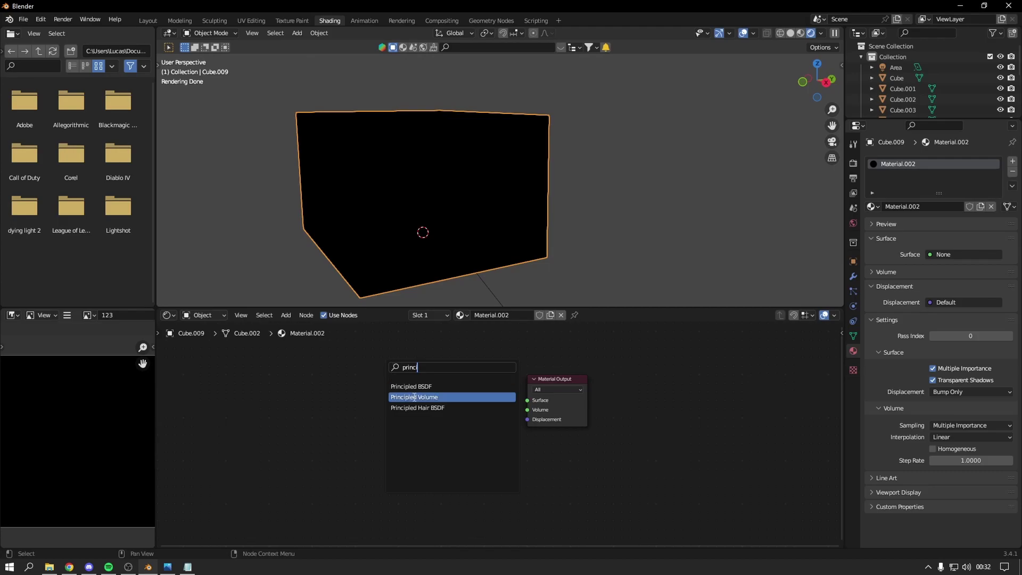
pyautogui.press('Return')
pyautogui.click(376, 427)
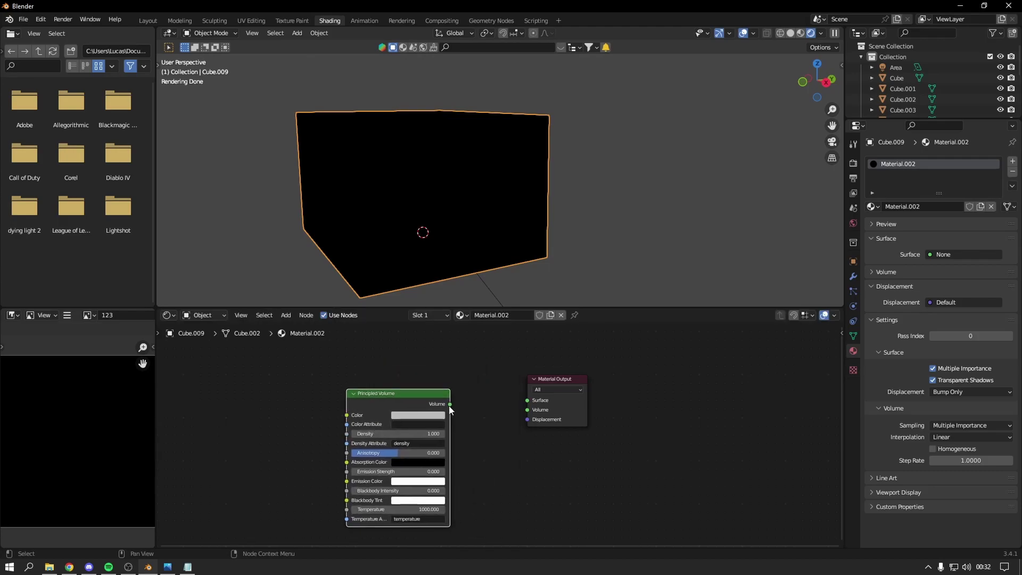
pyautogui.click(466, 400)
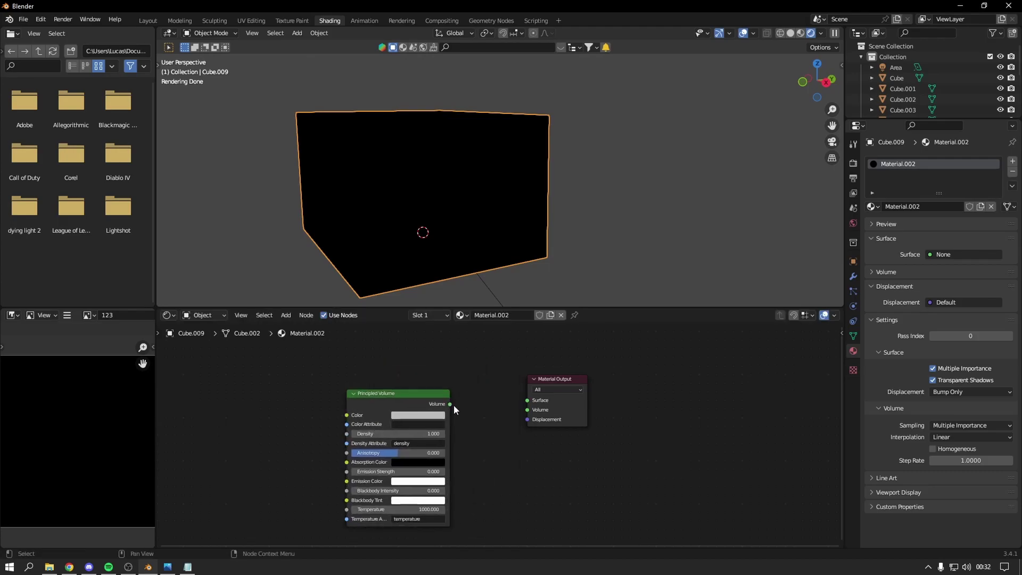
pyautogui.moveTo(452, 405); pyautogui.dragTo(527, 409)
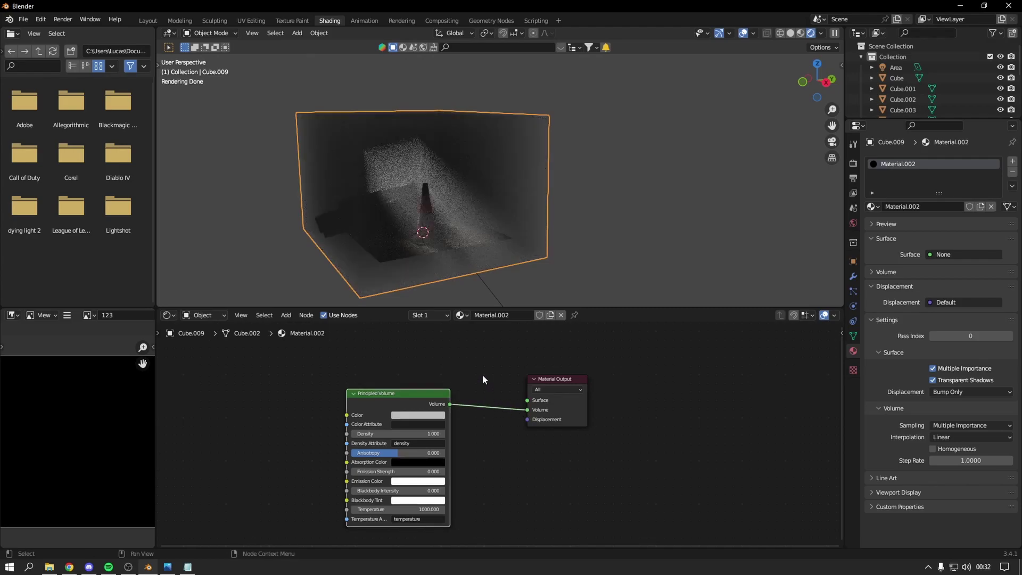
# Deselect the fog box and frame the traffic cone close up inside the fog.
pyautogui.moveTo(515, 265)
pyautogui.mouseDown(button='middle')
pyautogui.moveTo(554, 245)
pyautogui.moveTo(537, 222)
pyautogui.moveTo(505, 232)
pyautogui.moveTo(530, 206)
pyautogui.mouseUp(button='middle')
pyautogui.click(554, 244)
pyautogui.scroll(3, 548, 208)
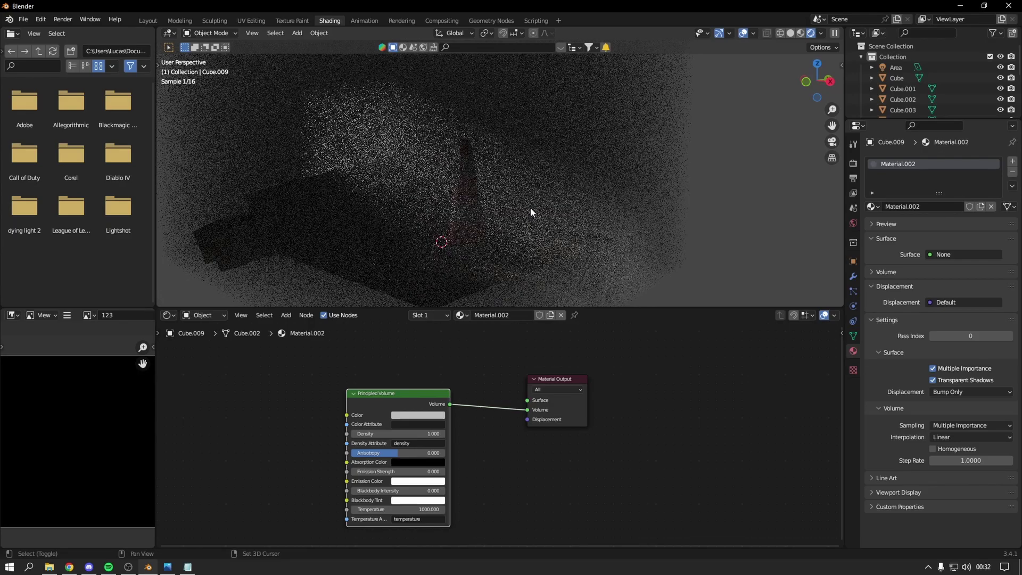
pyautogui.scroll(2, 557, 190)
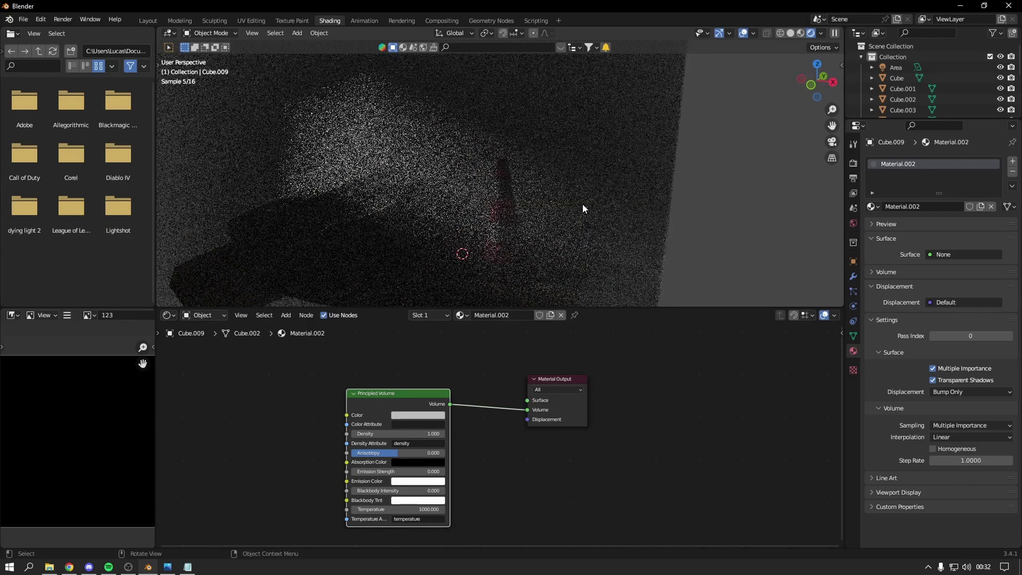
pyautogui.scroll(2, 582, 203)
pyautogui.scroll(1, 515, 193)
pyautogui.scroll(1, 515, 194)
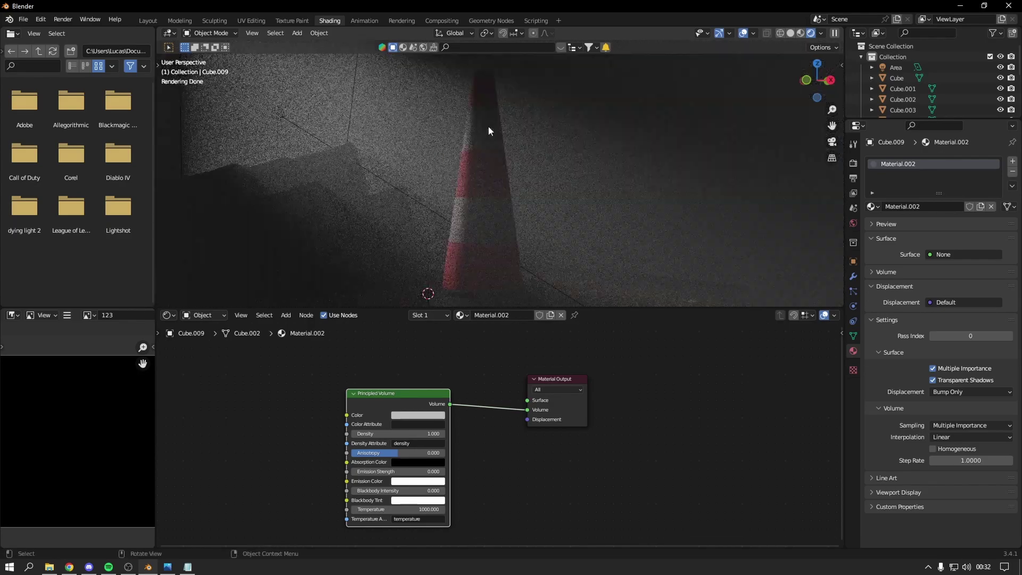
pyautogui.moveTo(508, 156)
pyautogui.mouseDown(button='middle')
pyautogui.moveTo(488, 201)
pyautogui.moveTo(561, 177)
pyautogui.mouseUp(button='middle')
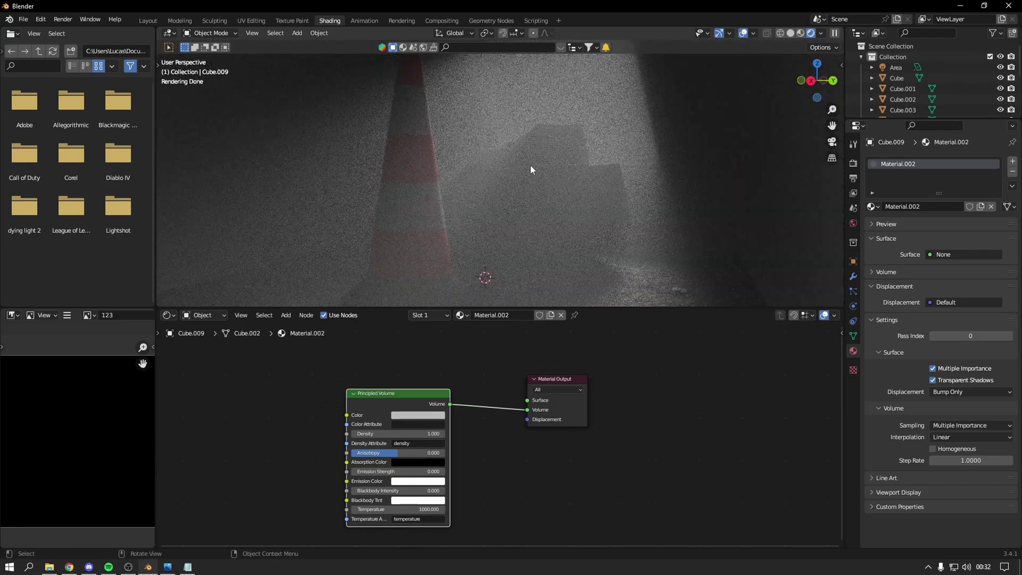
pyautogui.moveTo(574, 151); pyautogui.dragTo(574, 185, button='middle')
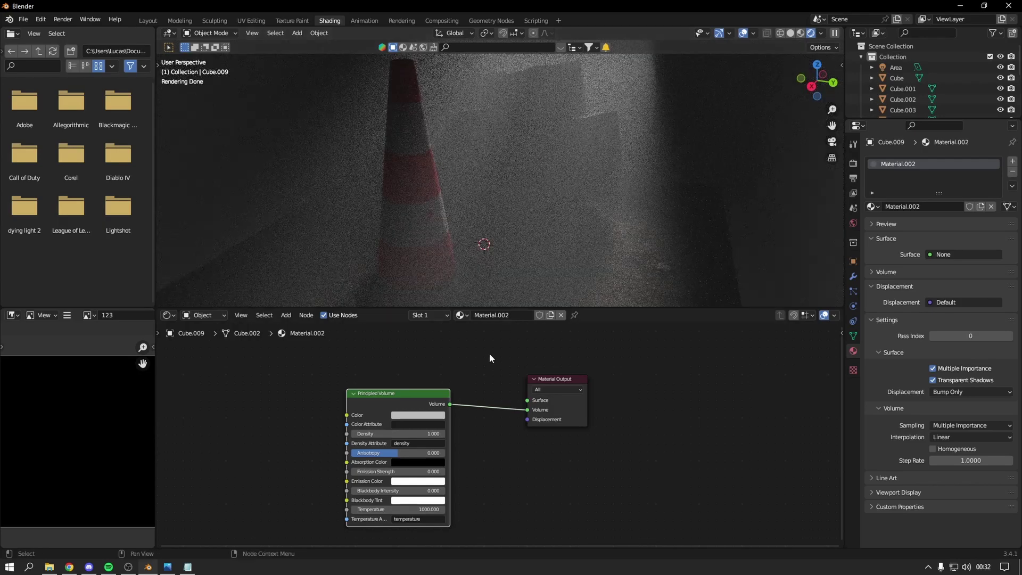
pyautogui.scroll(1, 431, 421)
pyautogui.scroll(2, 425, 429)
pyautogui.scroll(1, 420, 439)
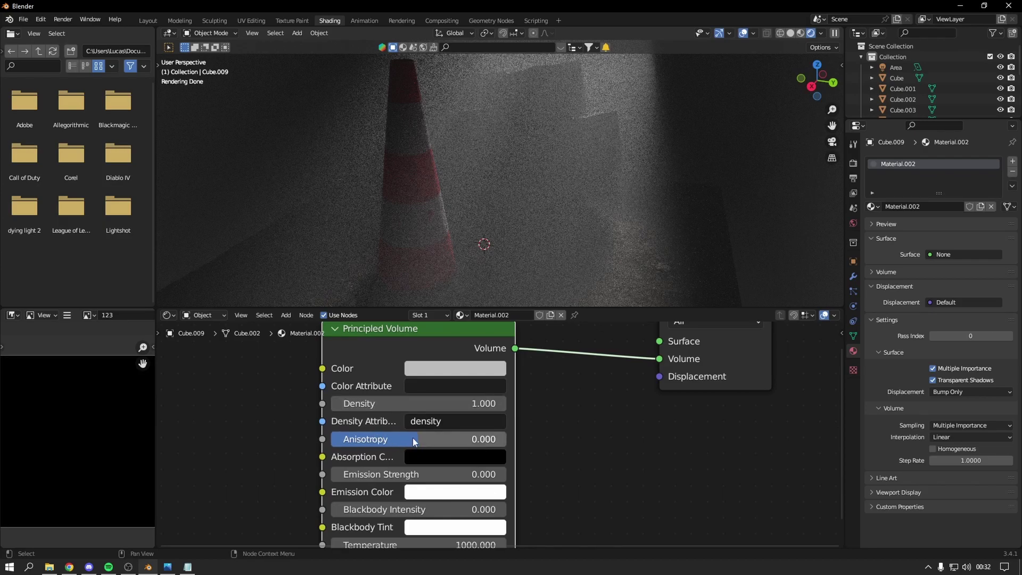
# Set the Principled Volume Anisotropy to 0.445.
pyautogui.moveTo(422, 437); pyautogui.dragTo(497, 437)
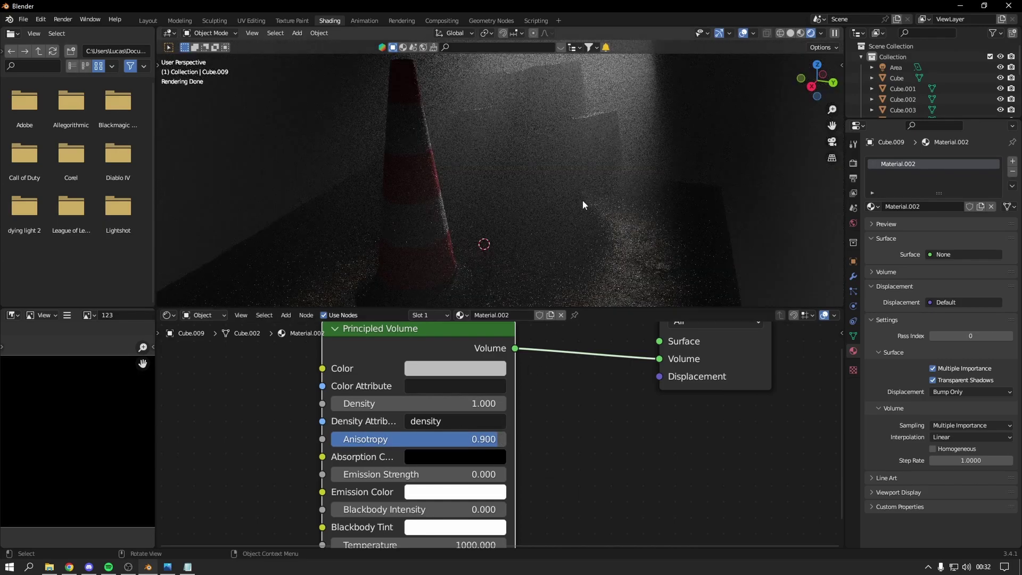
pyautogui.moveTo(578, 192); pyautogui.dragTo(582, 225, button='middle')
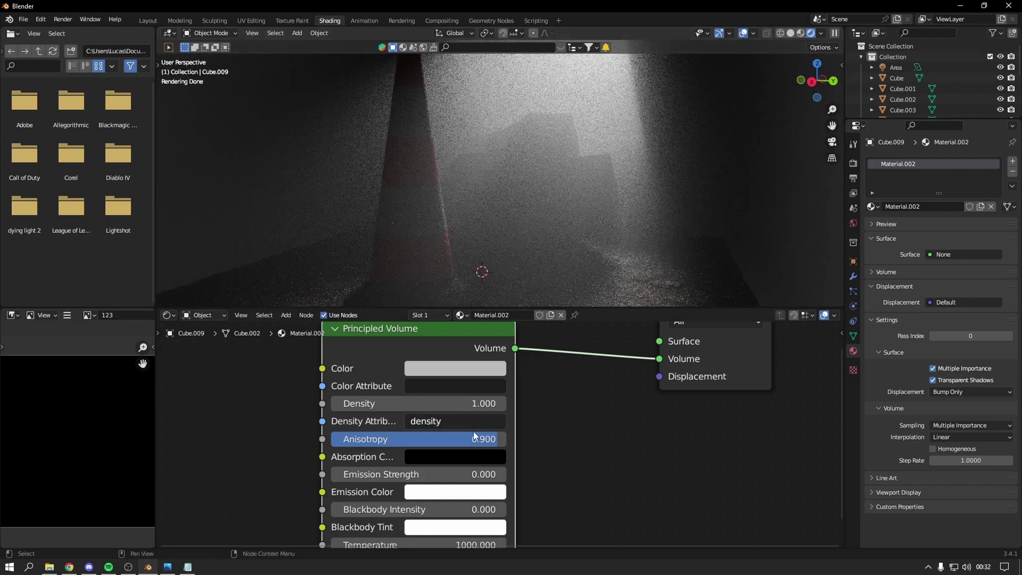
pyautogui.moveTo(492, 439)
pyautogui.mouseDown()
pyautogui.moveTo(443, 439)
pyautogui.moveTo(480, 439)
pyautogui.mouseUp()
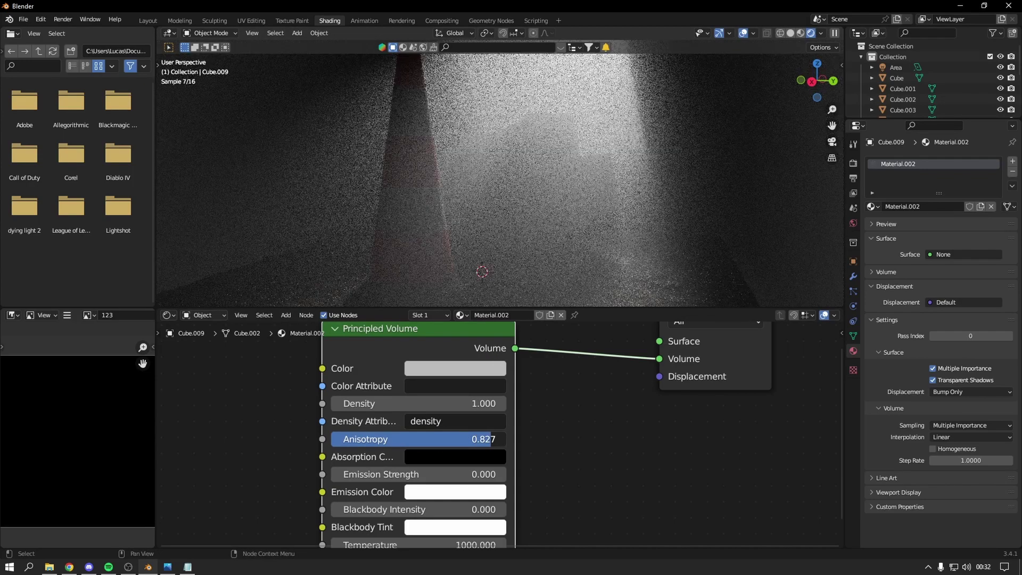
pyautogui.moveTo(479, 223); pyautogui.dragTo(500, 202, button='middle')
# Set the fog Density to 0.4 and tint its Color pale beige.
pyautogui.click(435, 397)
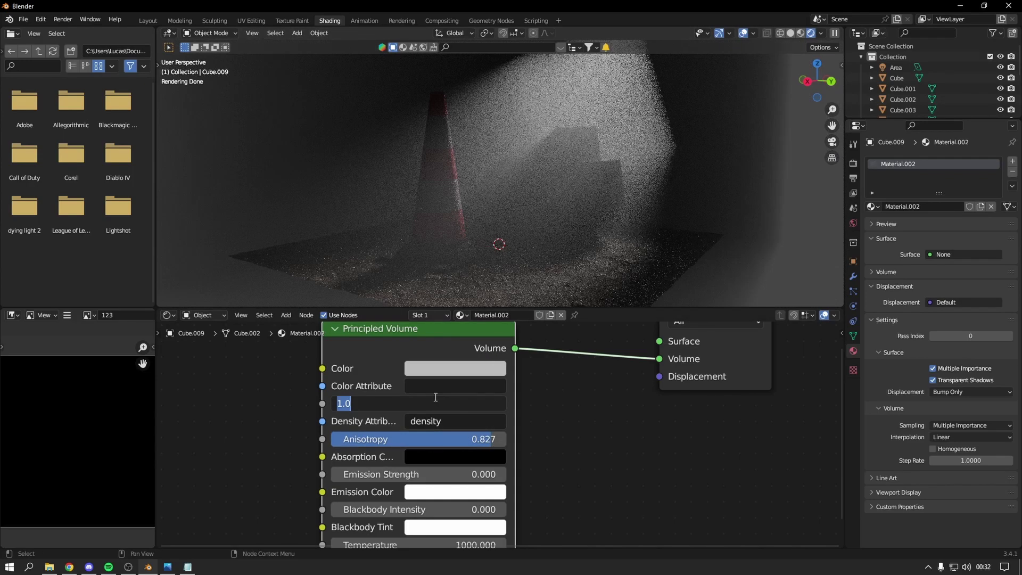
pyautogui.write('0.2')
pyautogui.press('Return')
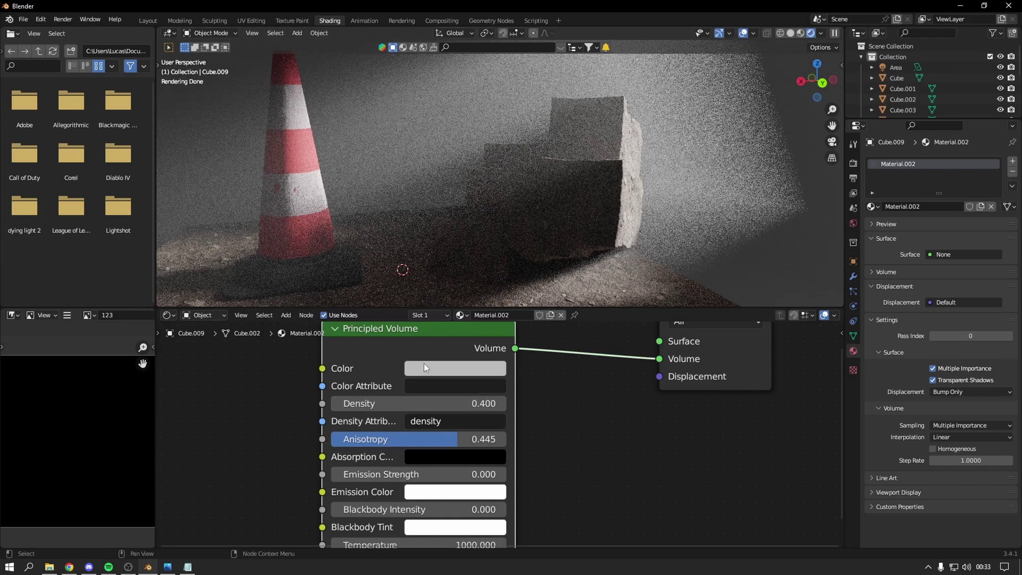
pyautogui.click(426, 367)
pyautogui.click(465, 203)
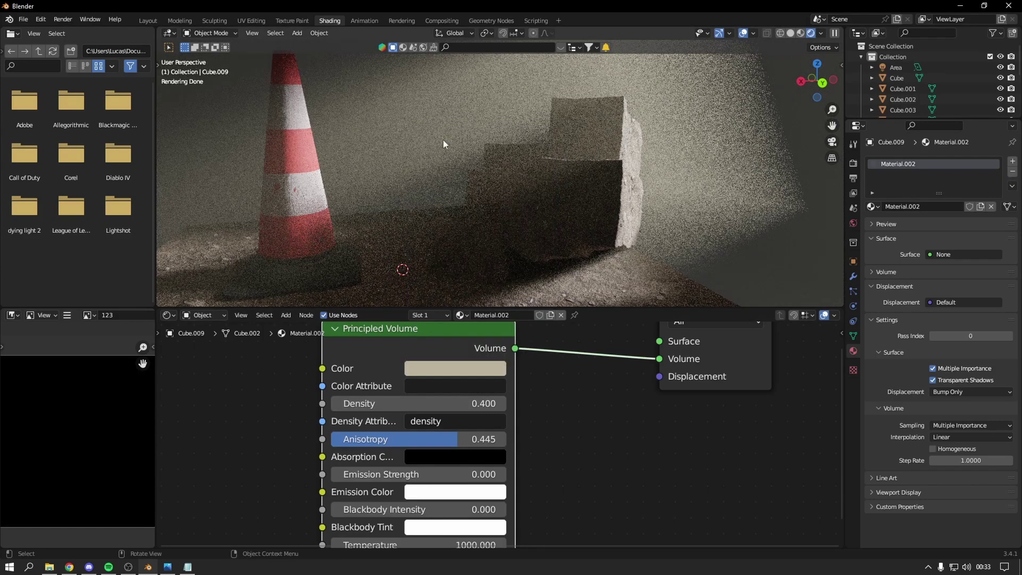
pyautogui.moveTo(438, 154); pyautogui.dragTo(850, 212, button='middle')
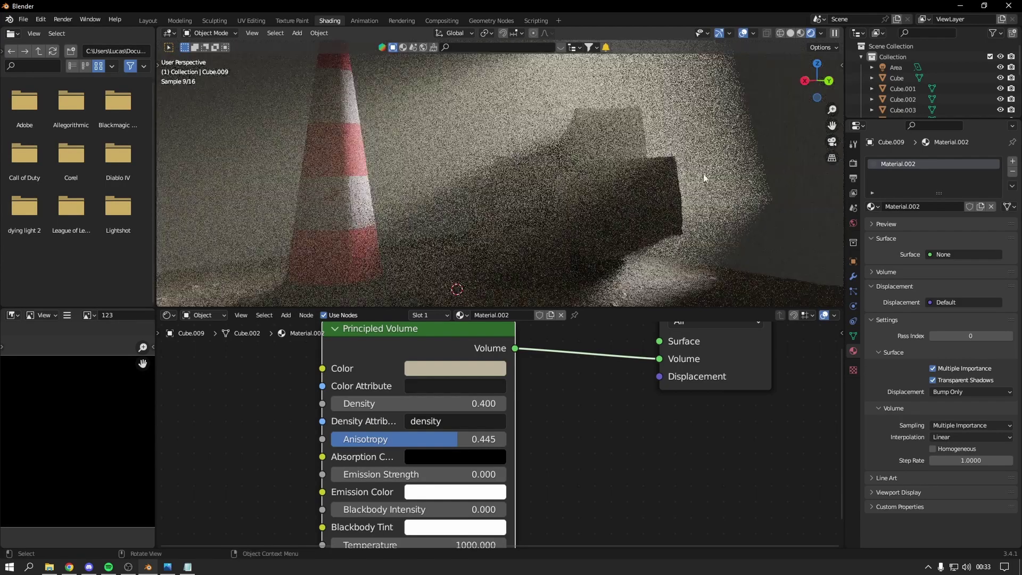
# Set Viewport Max Samples to 50 and enable Viewport Denoise in Render Properties.
pyautogui.click(853, 178)
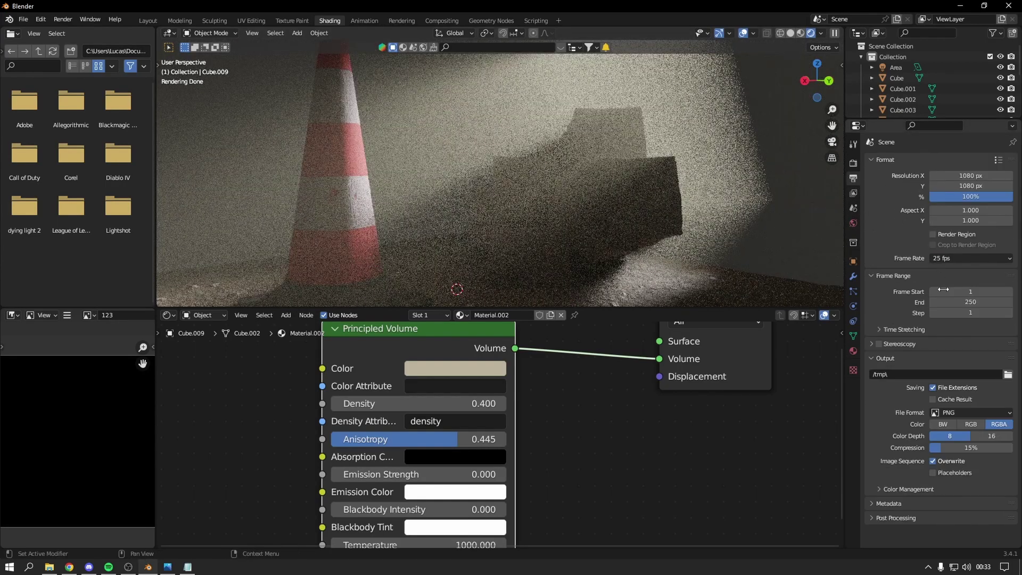
pyautogui.click(853, 163)
pyautogui.click(960, 248)
pyautogui.write('50')
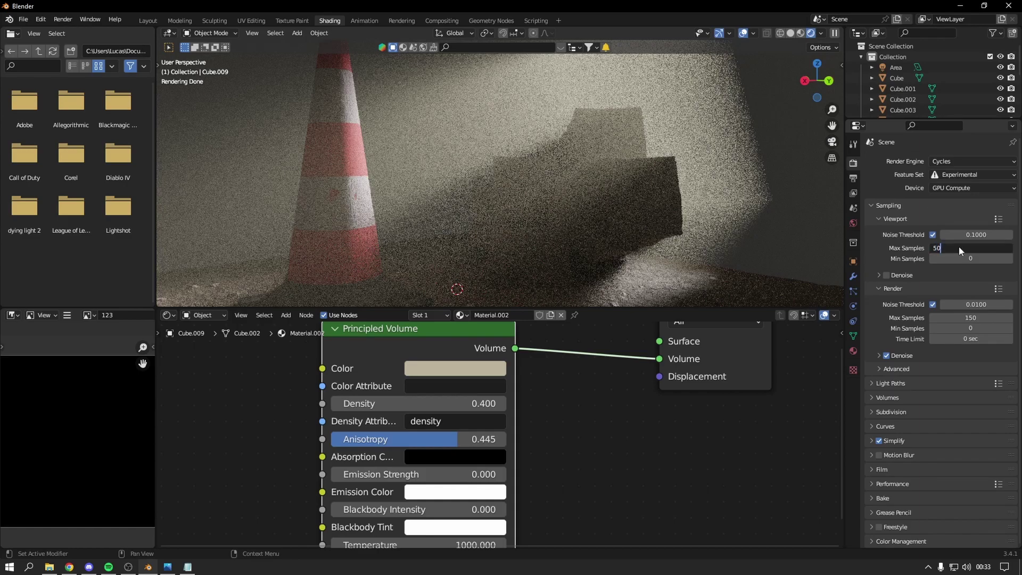
pyautogui.write('}')
pyautogui.press('Return')
pyautogui.click(958, 247)
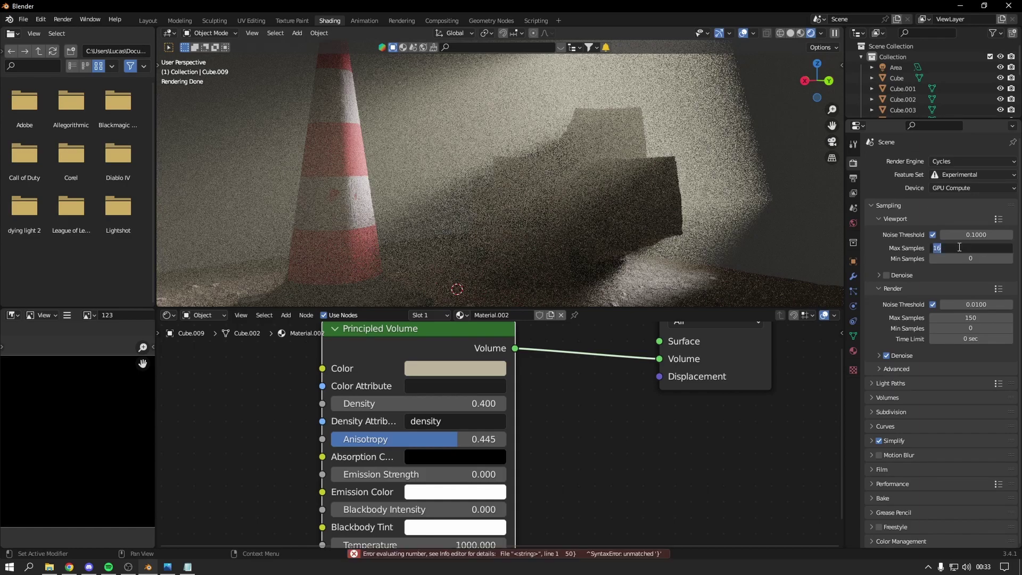
pyautogui.write('50')
pyautogui.press('Return')
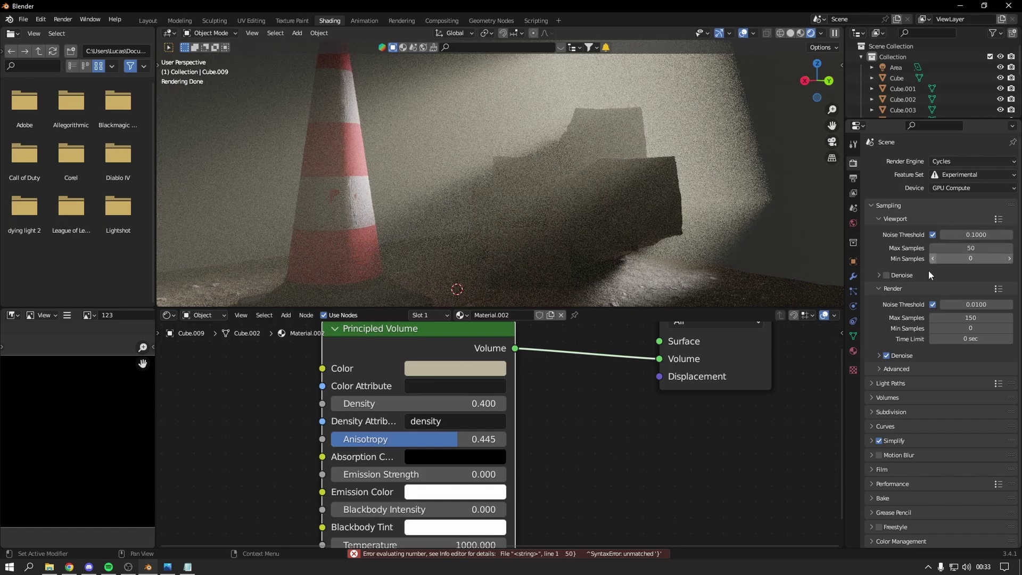
pyautogui.click(887, 275)
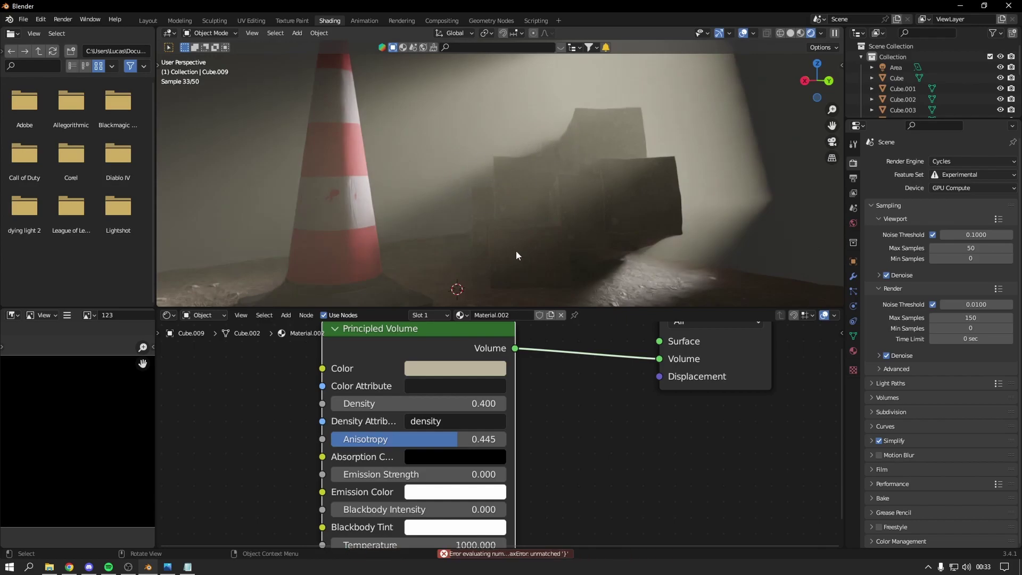
# Change the fog Color to light blue and its Density to 0.5.
pyautogui.click(467, 368)
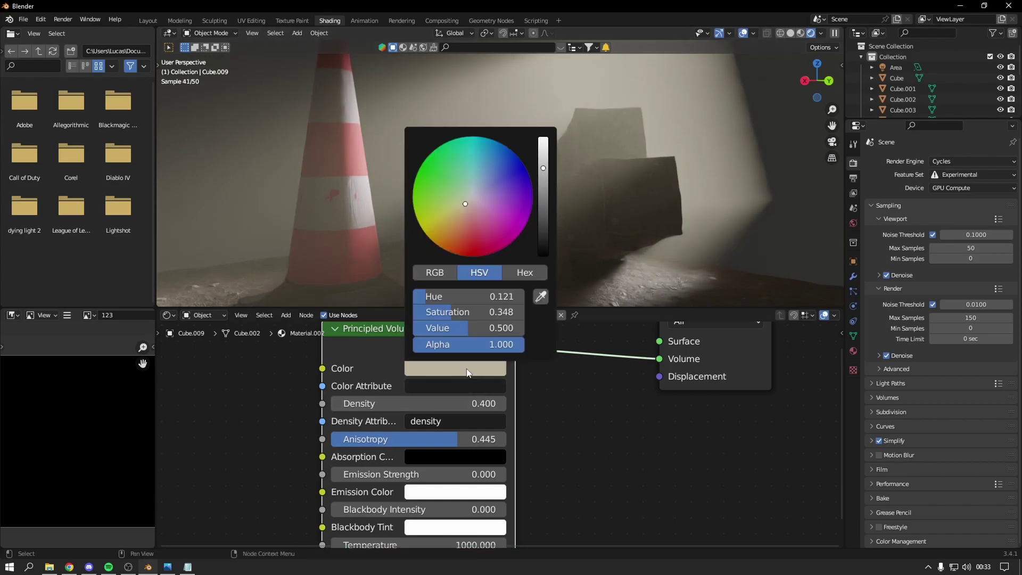
pyautogui.click(478, 184)
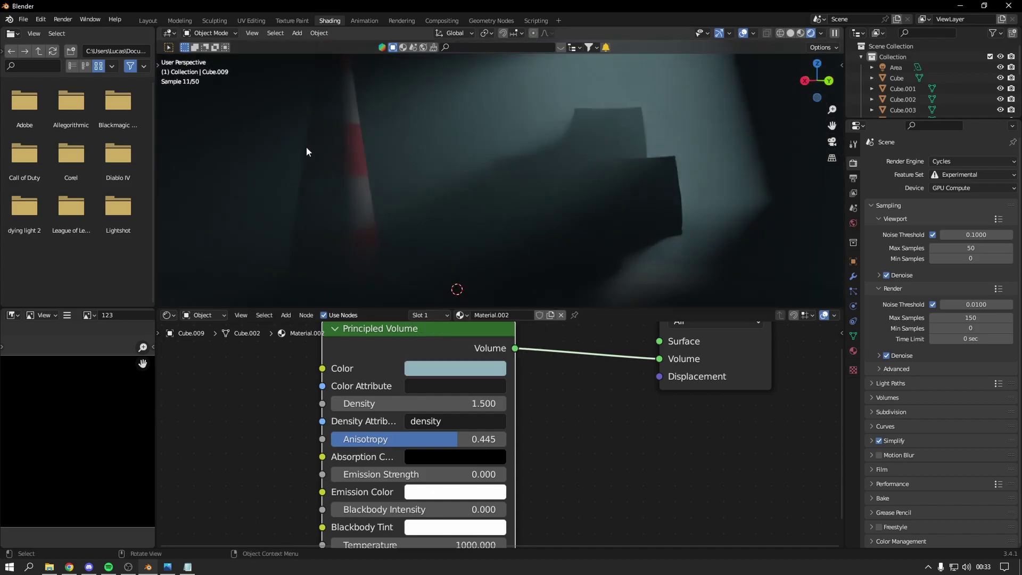
pyautogui.scroll(-1, 525, 227)
pyautogui.scroll(-1, 524, 228)
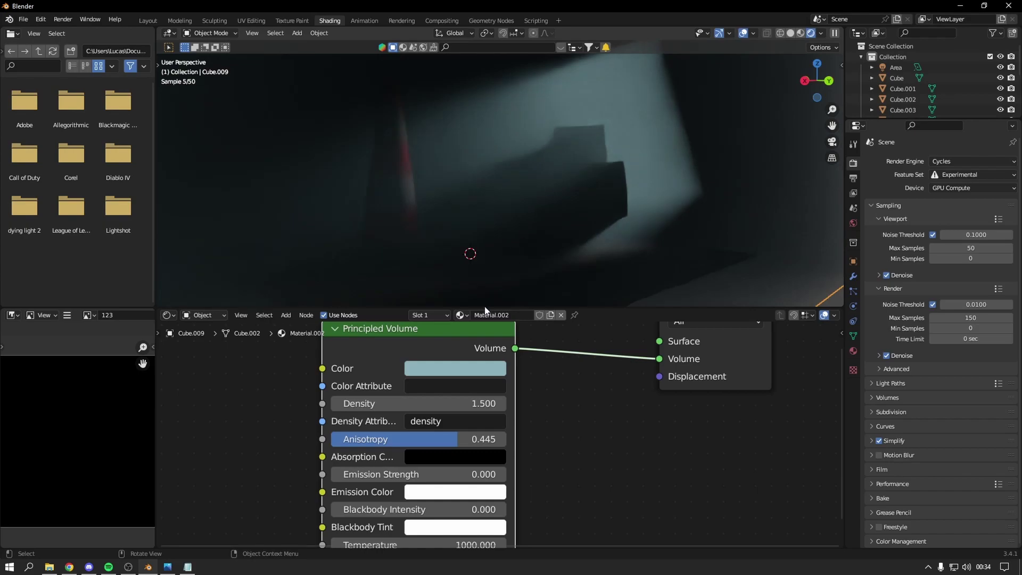
pyautogui.hotkey('ctrl', 'z')
pyautogui.moveTo(576, 206)
pyautogui.mouseDown(button='middle')
pyautogui.moveTo(624, 212)
pyautogui.moveTo(579, 215)
pyautogui.mouseUp(button='middle')
# Bring up Dust2Final.png in Photos and zoom in on the dusty back wall.
pyautogui.hotkey('alt', 'Tab')
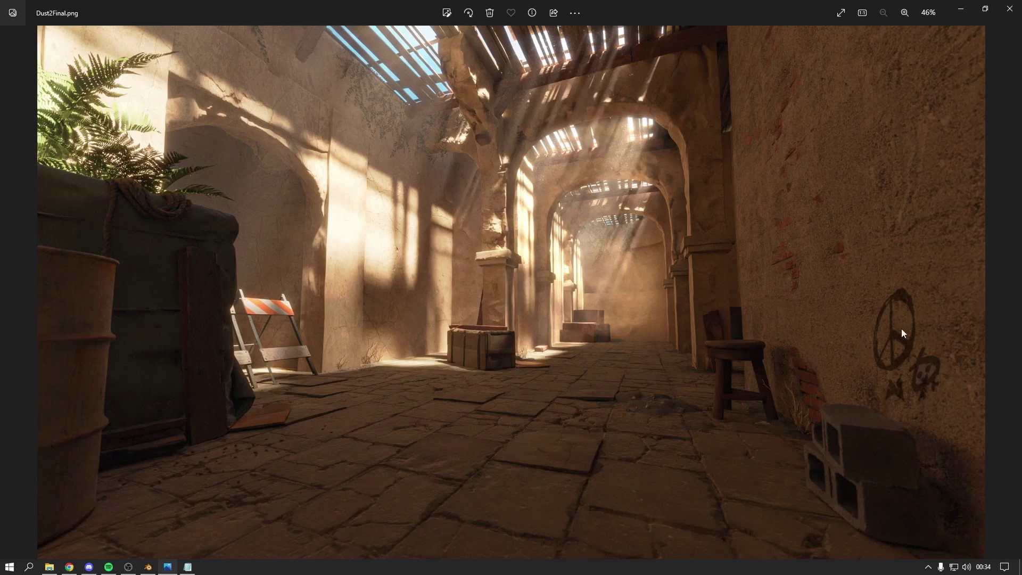
pyautogui.scroll(1, 919, 322)
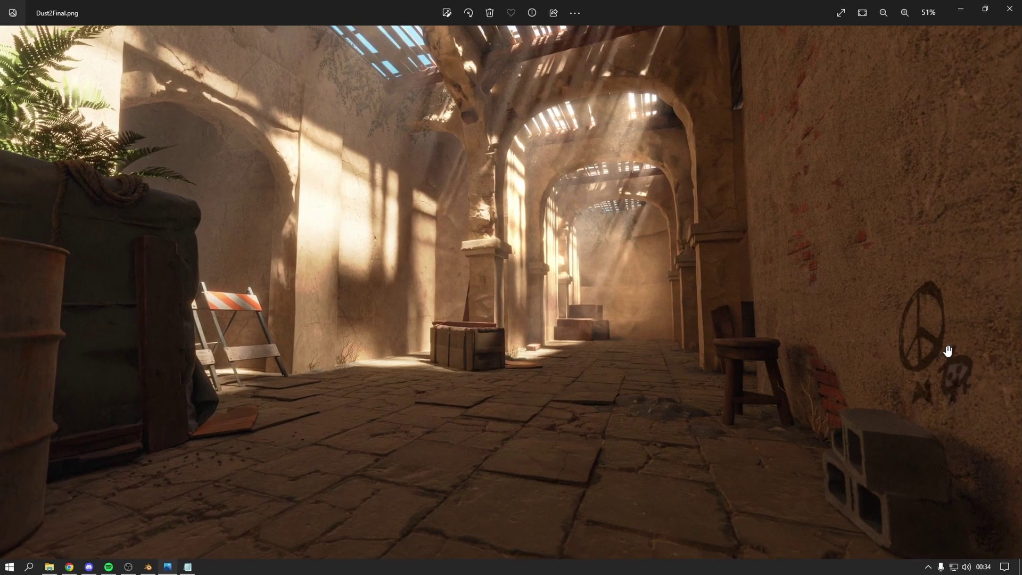
pyautogui.scroll(1, 874, 339)
pyautogui.scroll(1, 598, 262)
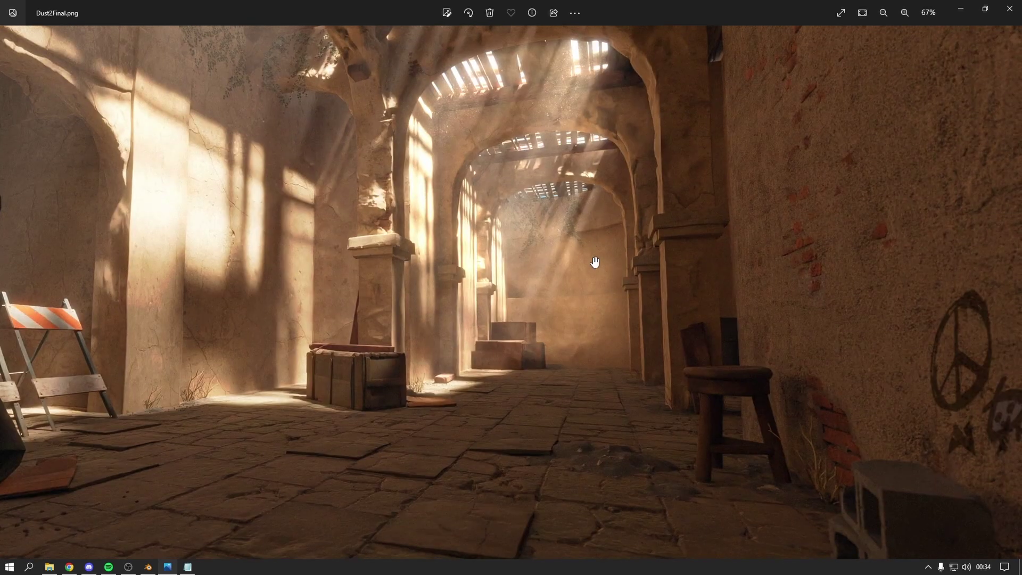
pyautogui.scroll(2, 599, 333)
pyautogui.scroll(1, 467, 362)
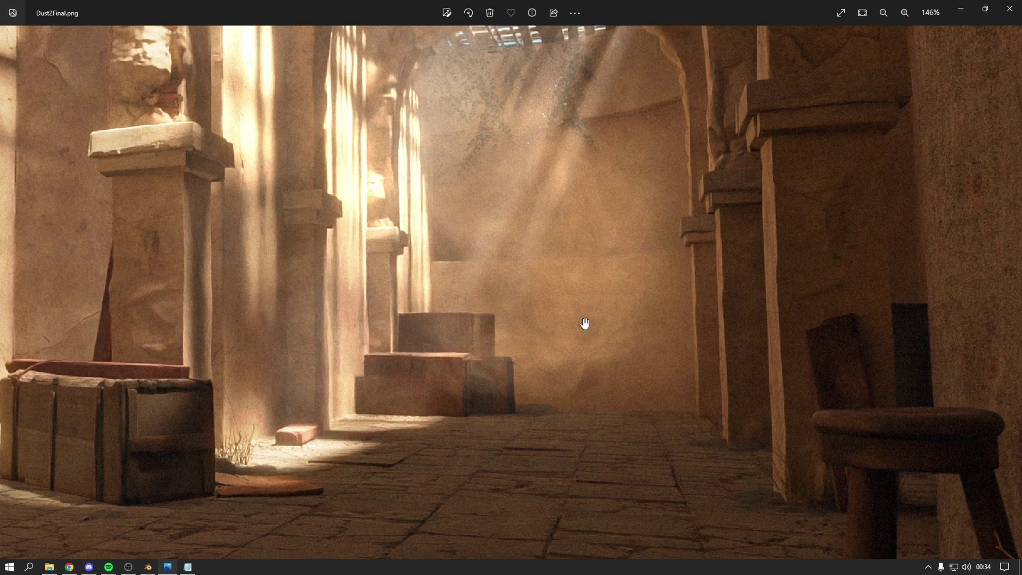
pyautogui.moveTo(586, 322); pyautogui.dragTo(591, 276)
pyautogui.scroll(-2, 586, 273)
pyautogui.scroll(1, 584, 274)
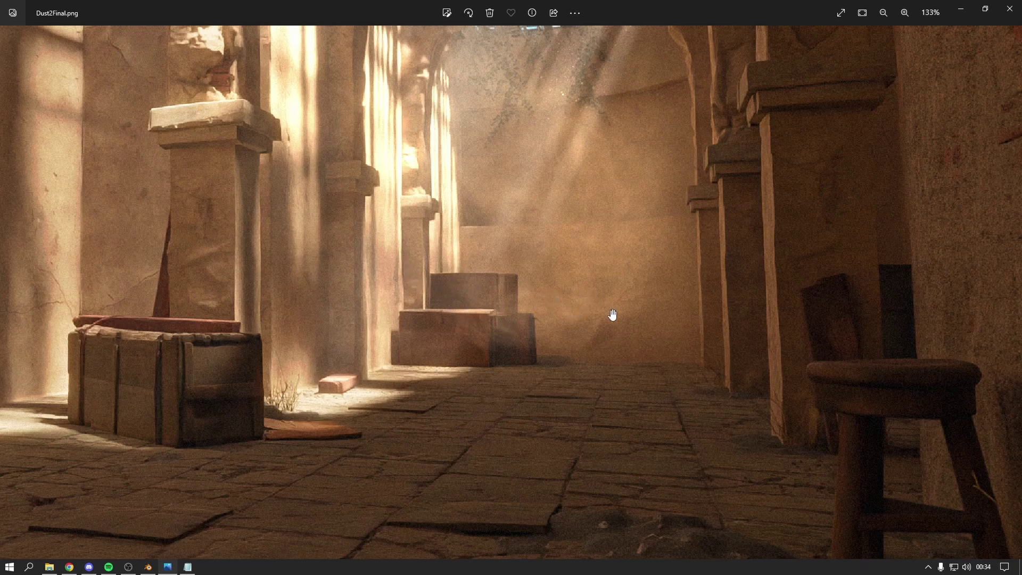
pyautogui.scroll(-2, 515, 214)
# Pan and zoom across the reference's ceiling beams, floor, barrier and crate.
pyautogui.moveTo(515, 213); pyautogui.dragTo(606, 326)
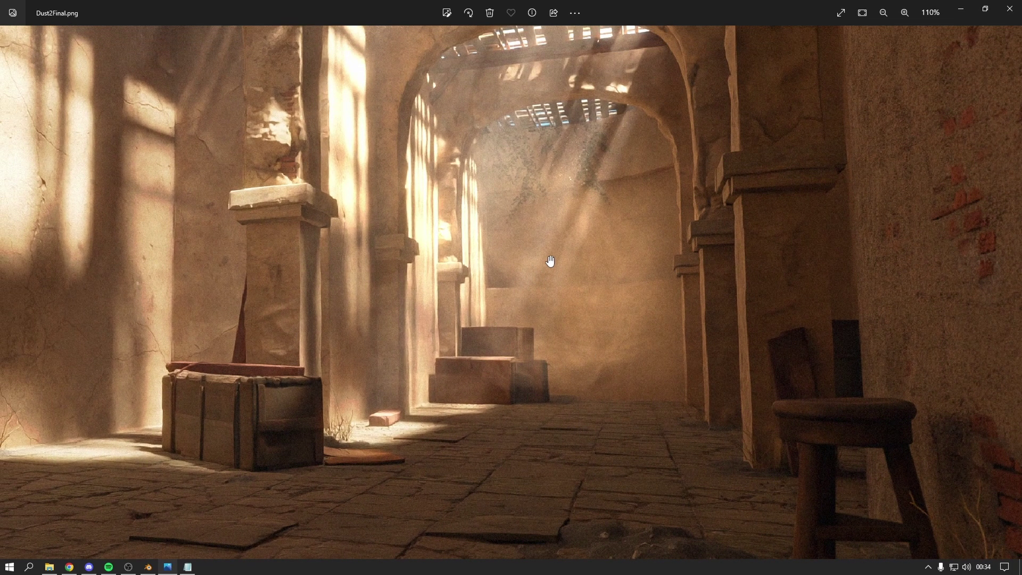
pyautogui.moveTo(550, 262); pyautogui.dragTo(541, 361)
pyautogui.scroll(1, 430, 217)
pyautogui.scroll(2, 430, 217)
pyautogui.scroll(2, 432, 229)
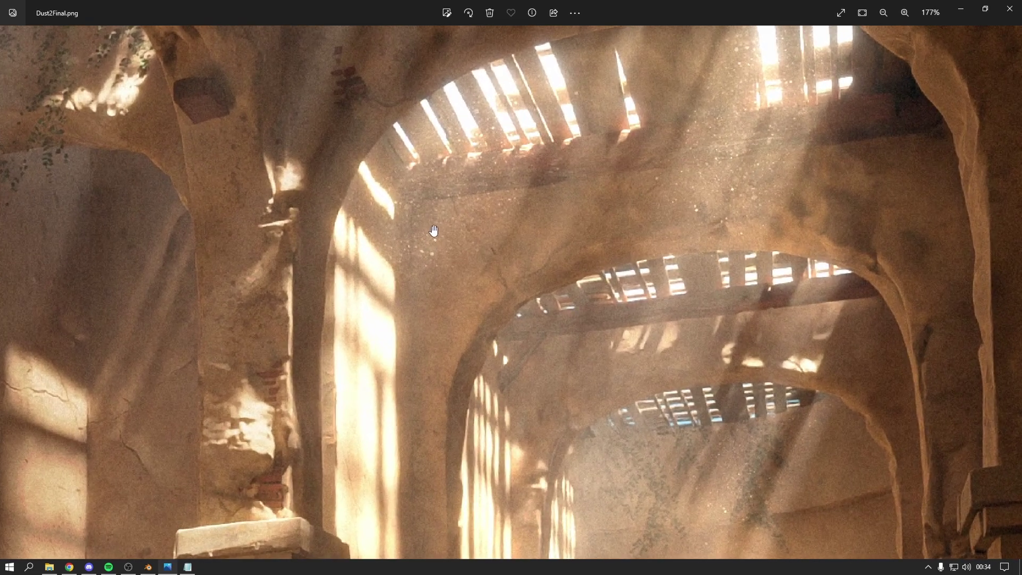
pyautogui.scroll(-2, 460, 176)
pyautogui.scroll(-2, 455, 160)
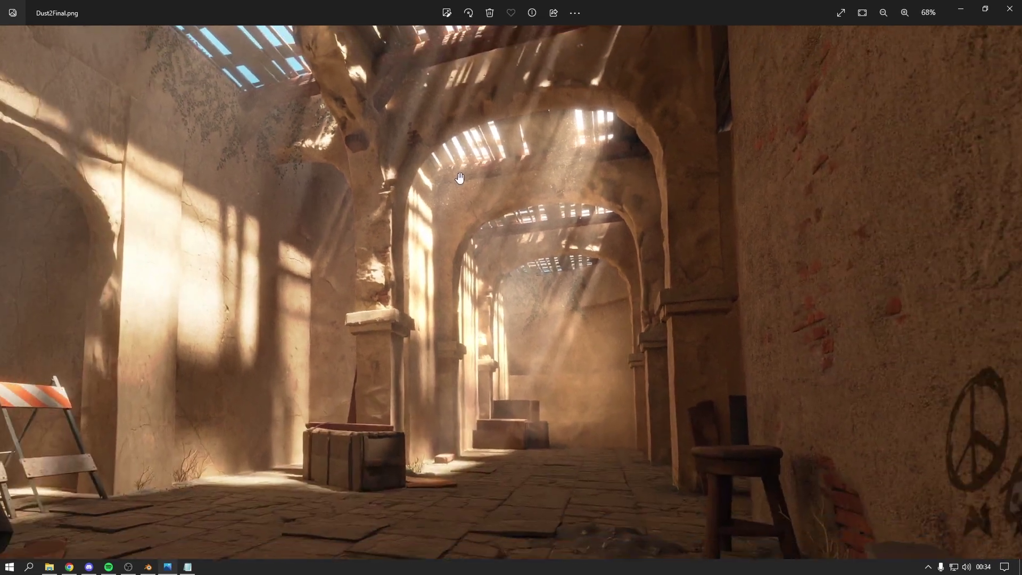
pyautogui.scroll(-1, 450, 144)
pyautogui.scroll(-1, 442, 126)
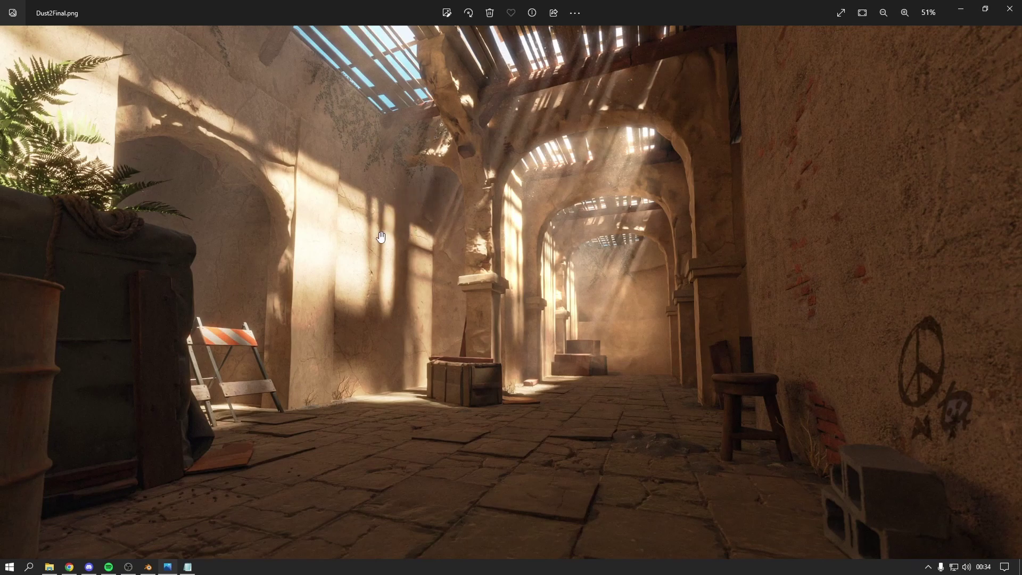
pyautogui.scroll(3, 379, 234)
pyautogui.scroll(3, 425, 270)
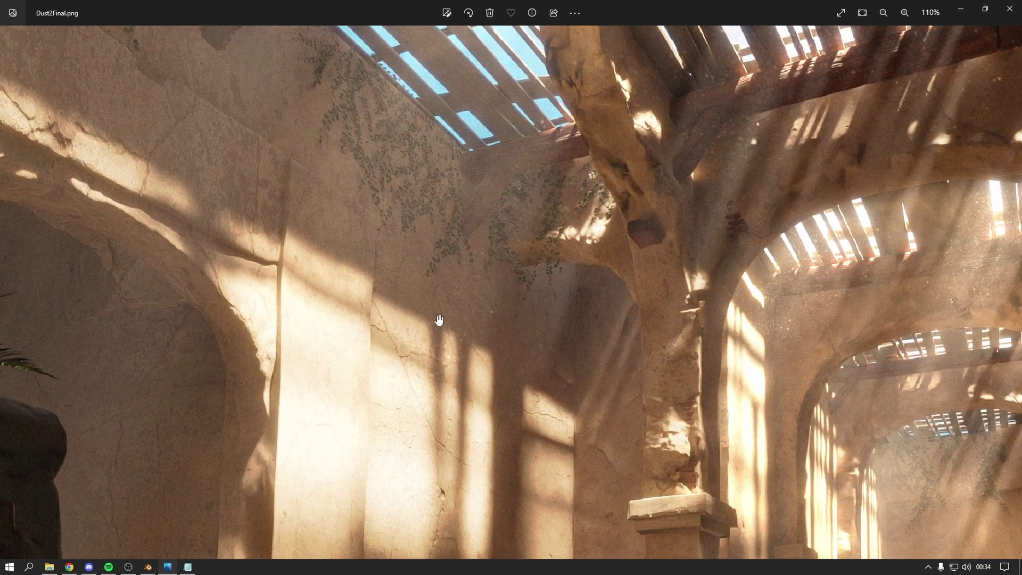
pyautogui.moveTo(439, 321); pyautogui.dragTo(456, 159)
pyautogui.scroll(1, 377, 451)
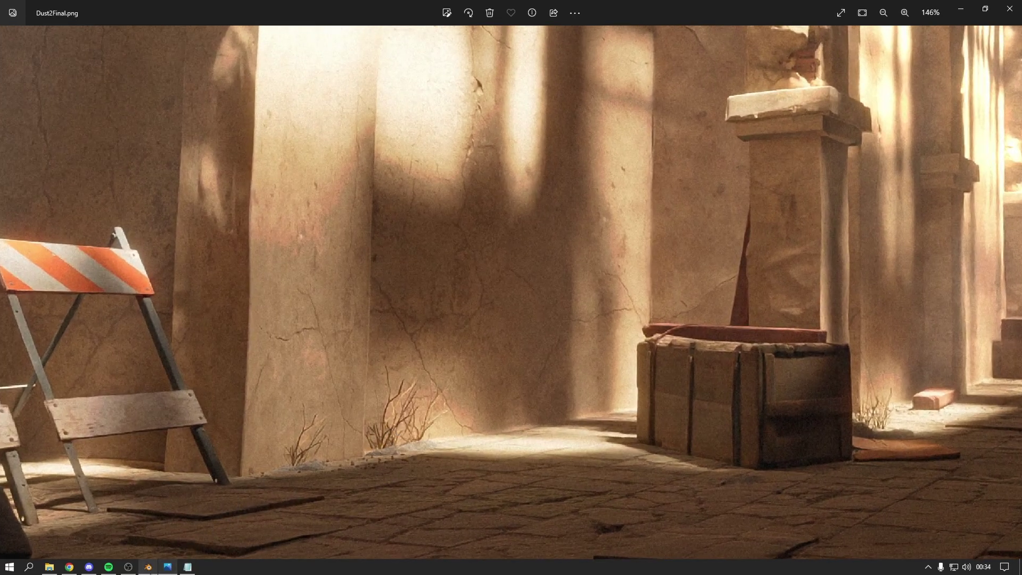
# Compare against Blender's fog render, then return to the reference's barrier and crate.
pyautogui.click(148, 566)
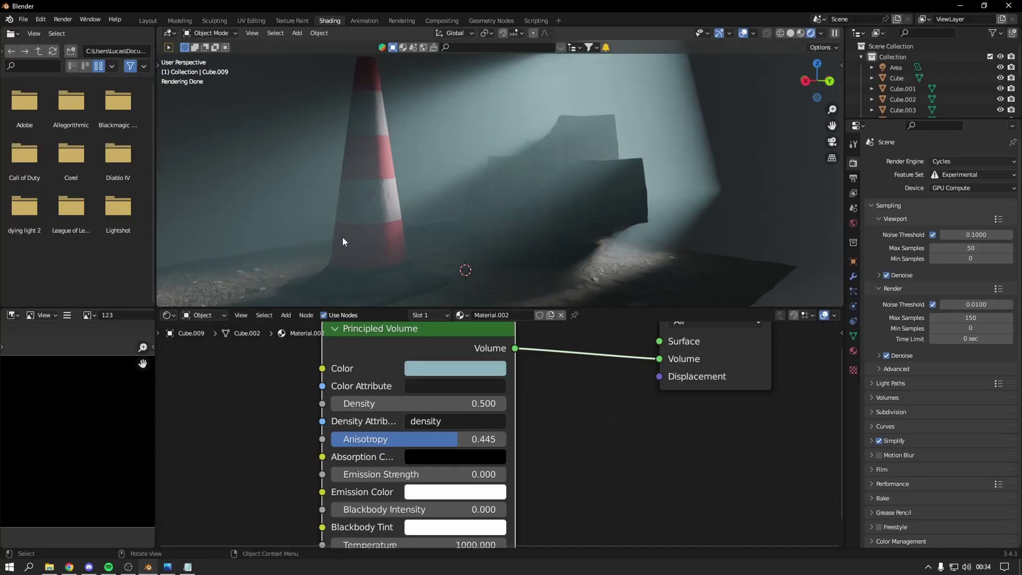
pyautogui.click(168, 567)
pyautogui.moveTo(357, 433)
pyautogui.mouseDown()
pyautogui.moveTo(399, 410)
pyautogui.moveTo(408, 438)
pyautogui.mouseUp()
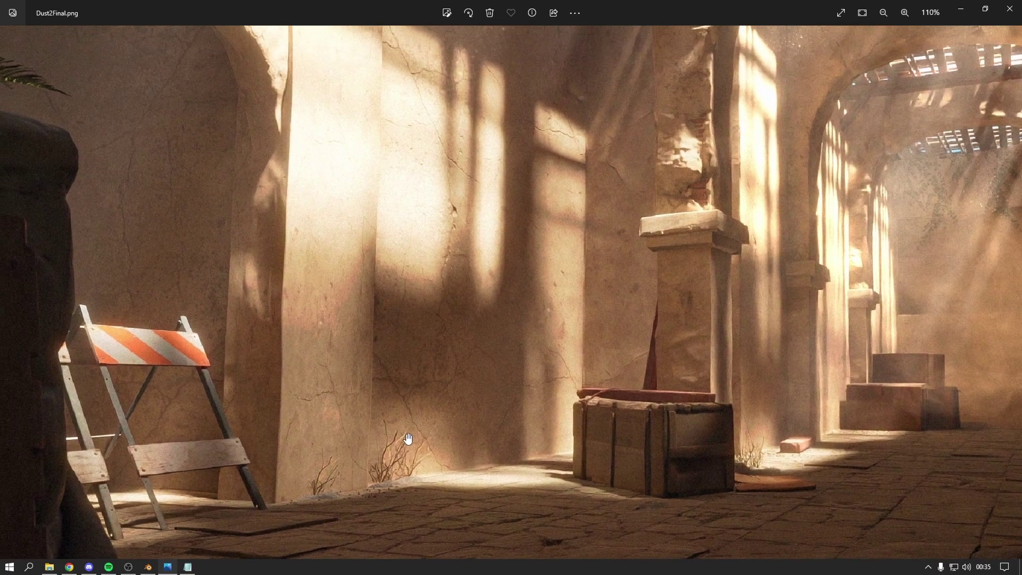
pyautogui.scroll(-5, 408, 437)
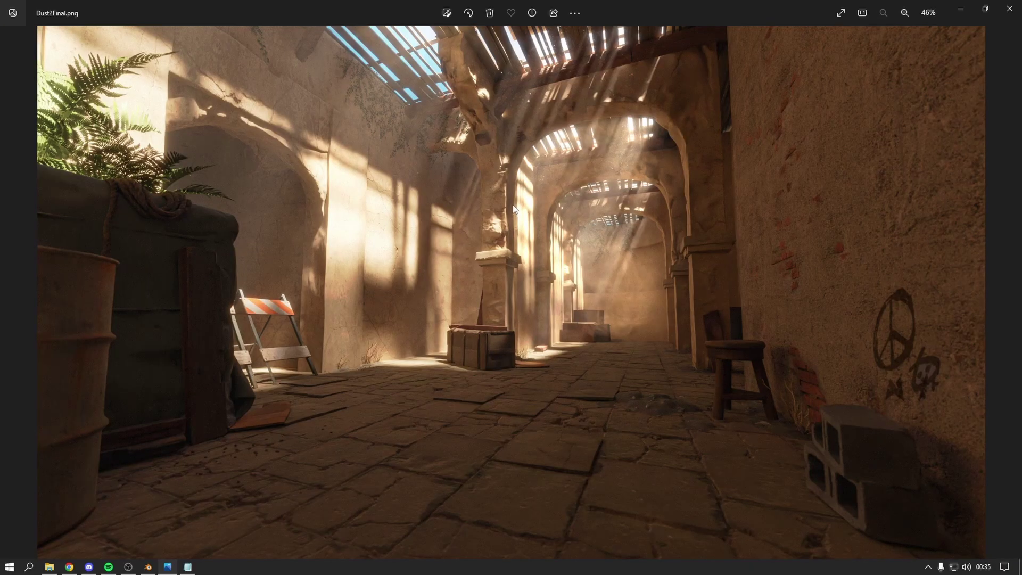